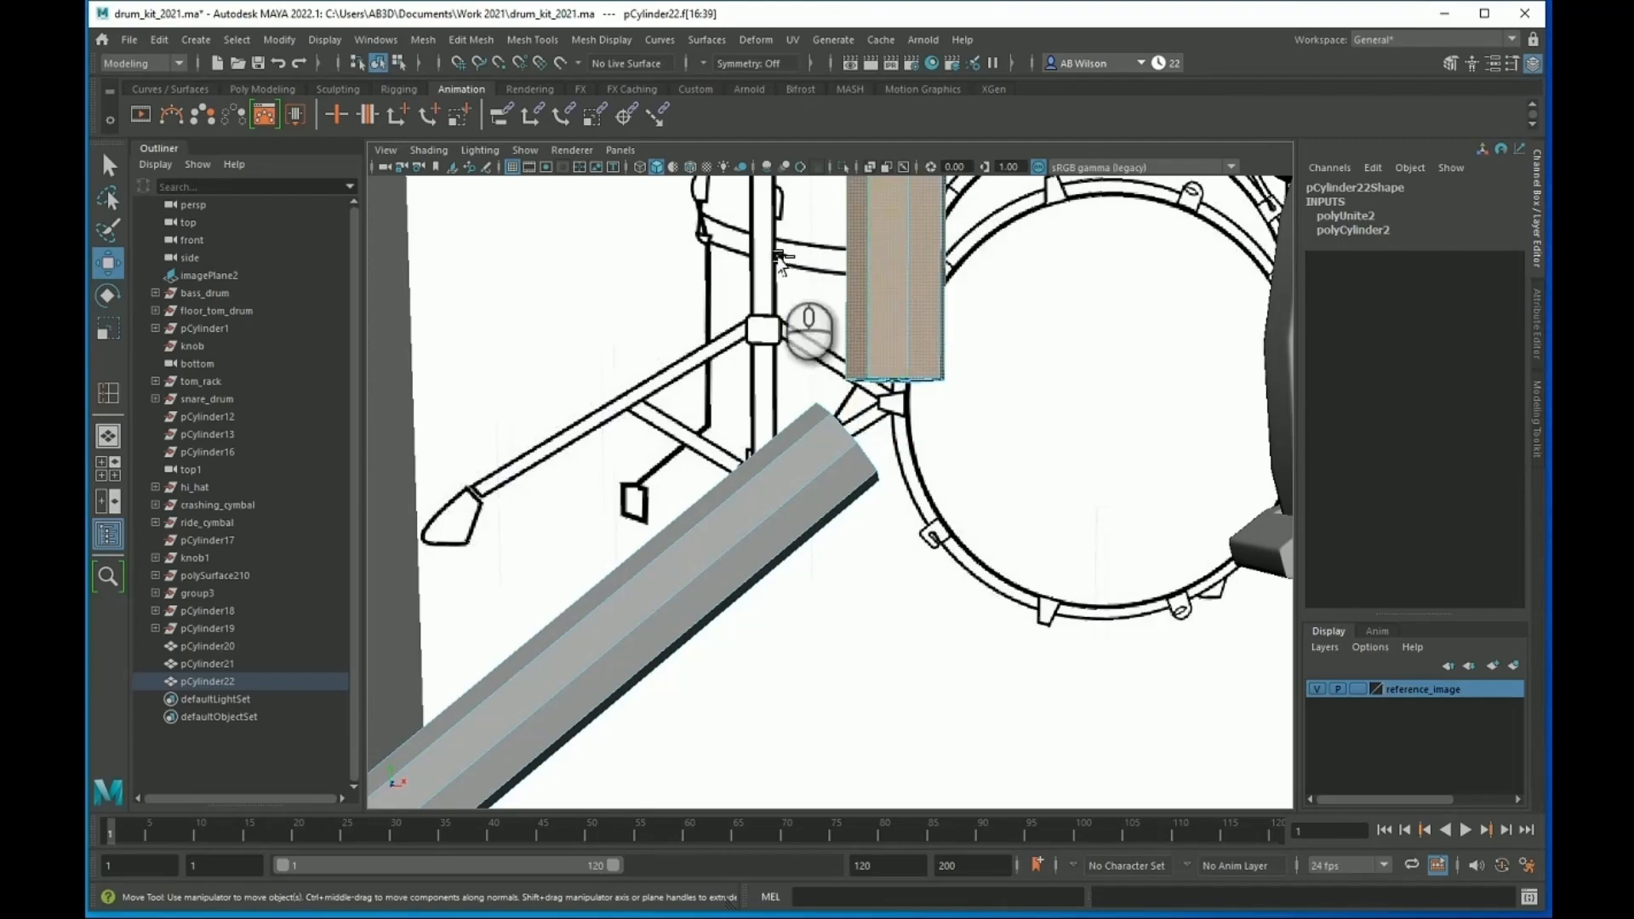
pyautogui.hotkey('ctrl', 'z')
pyautogui.scroll(-5, 967, 400)
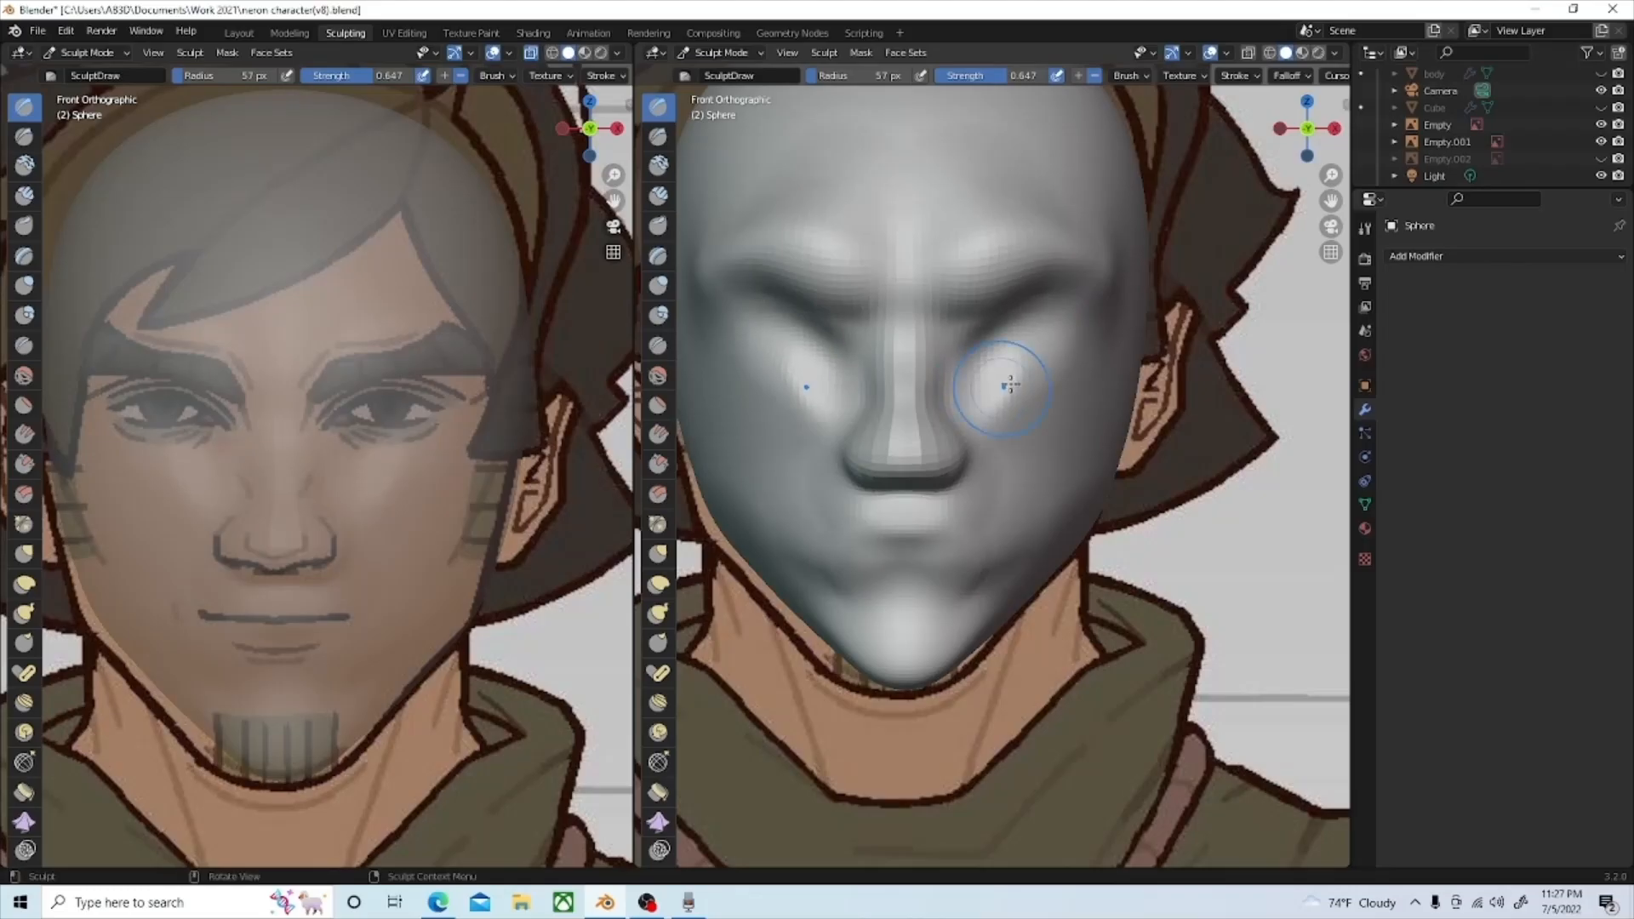
pyautogui.moveTo(1022, 340)
pyautogui.mouseDown()
pyautogui.moveTo(1058, 320)
pyautogui.moveTo(992, 346)
pyautogui.moveTo(992, 386)
pyautogui.moveTo(1011, 394)
pyautogui.moveTo(996, 374)
pyautogui.moveTo(1030, 337)
pyautogui.moveTo(980, 349)
pyautogui.moveTo(1021, 324)
pyautogui.moveTo(1012, 357)
pyautogui.moveTo(1007, 335)
pyautogui.moveTo(1020, 377)
pyautogui.mouseUp()
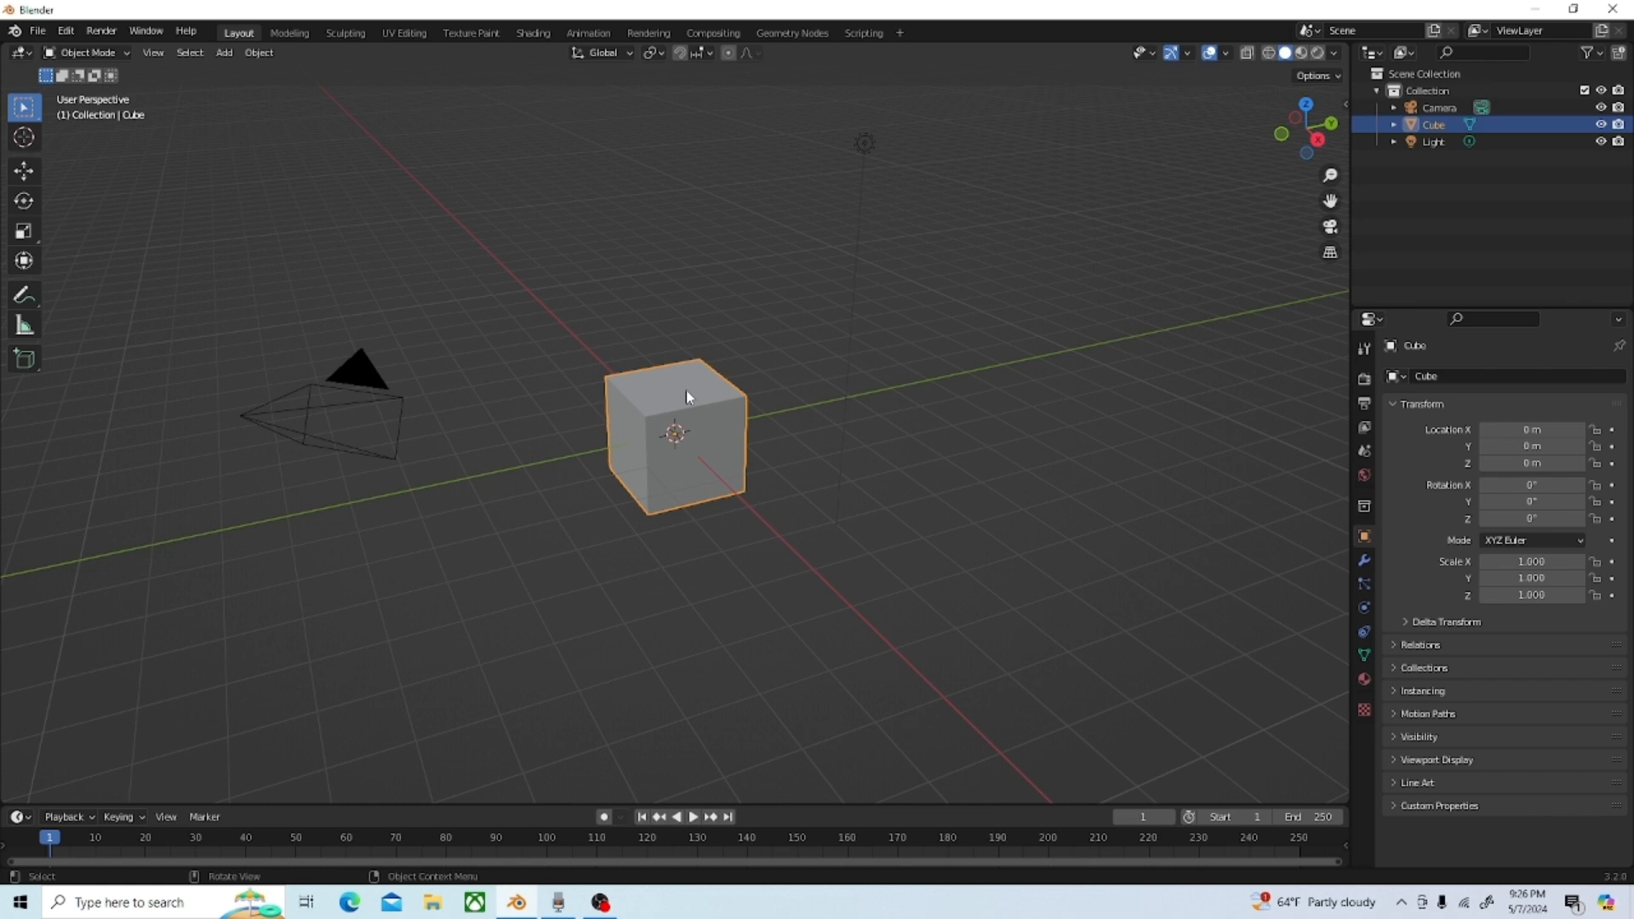
# Step: Delete the default cube and add a cylinder mesh in its place
pyautogui.press('Delete')
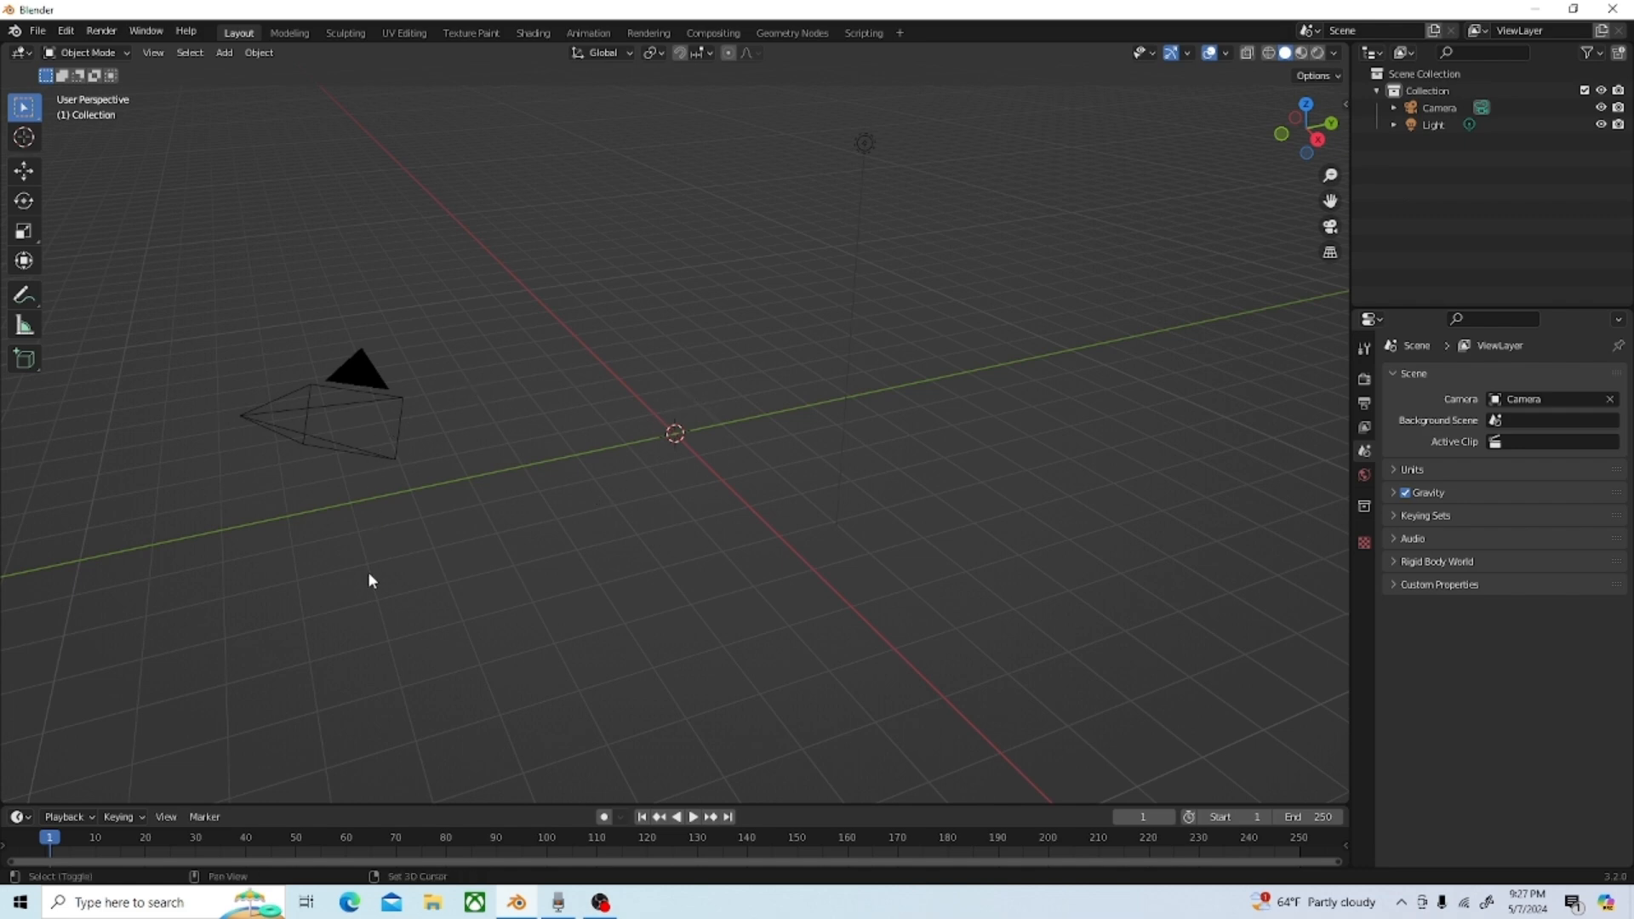
pyautogui.hotkey('shift', 'a')
pyautogui.moveTo(356, 540)
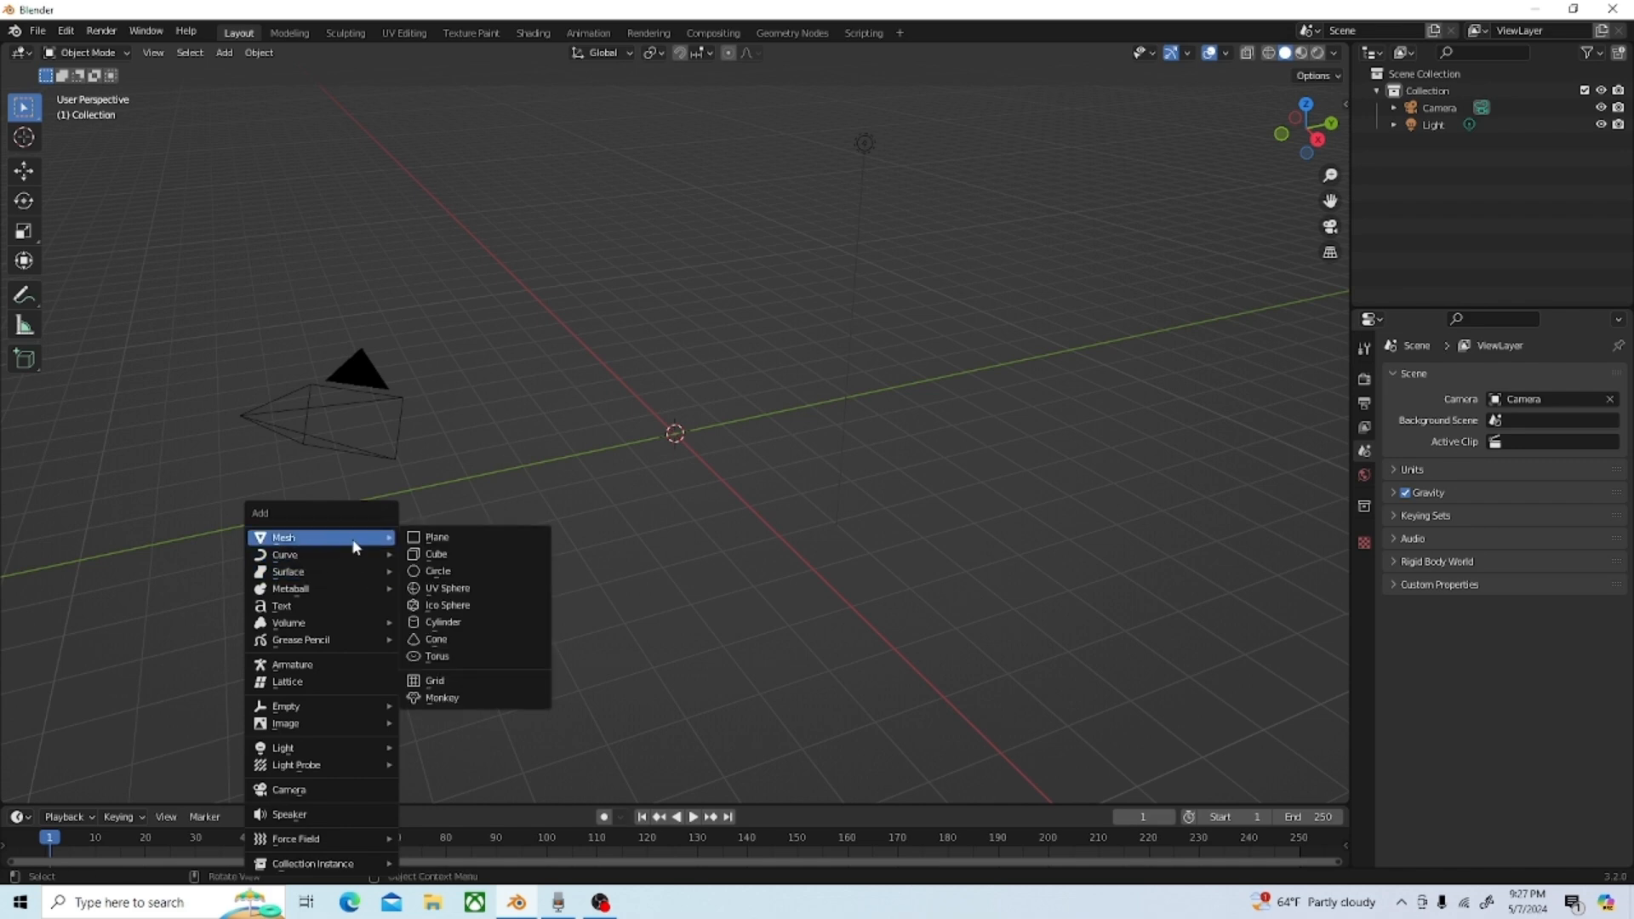
pyautogui.click(469, 624)
pyautogui.scroll(5, 653, 455)
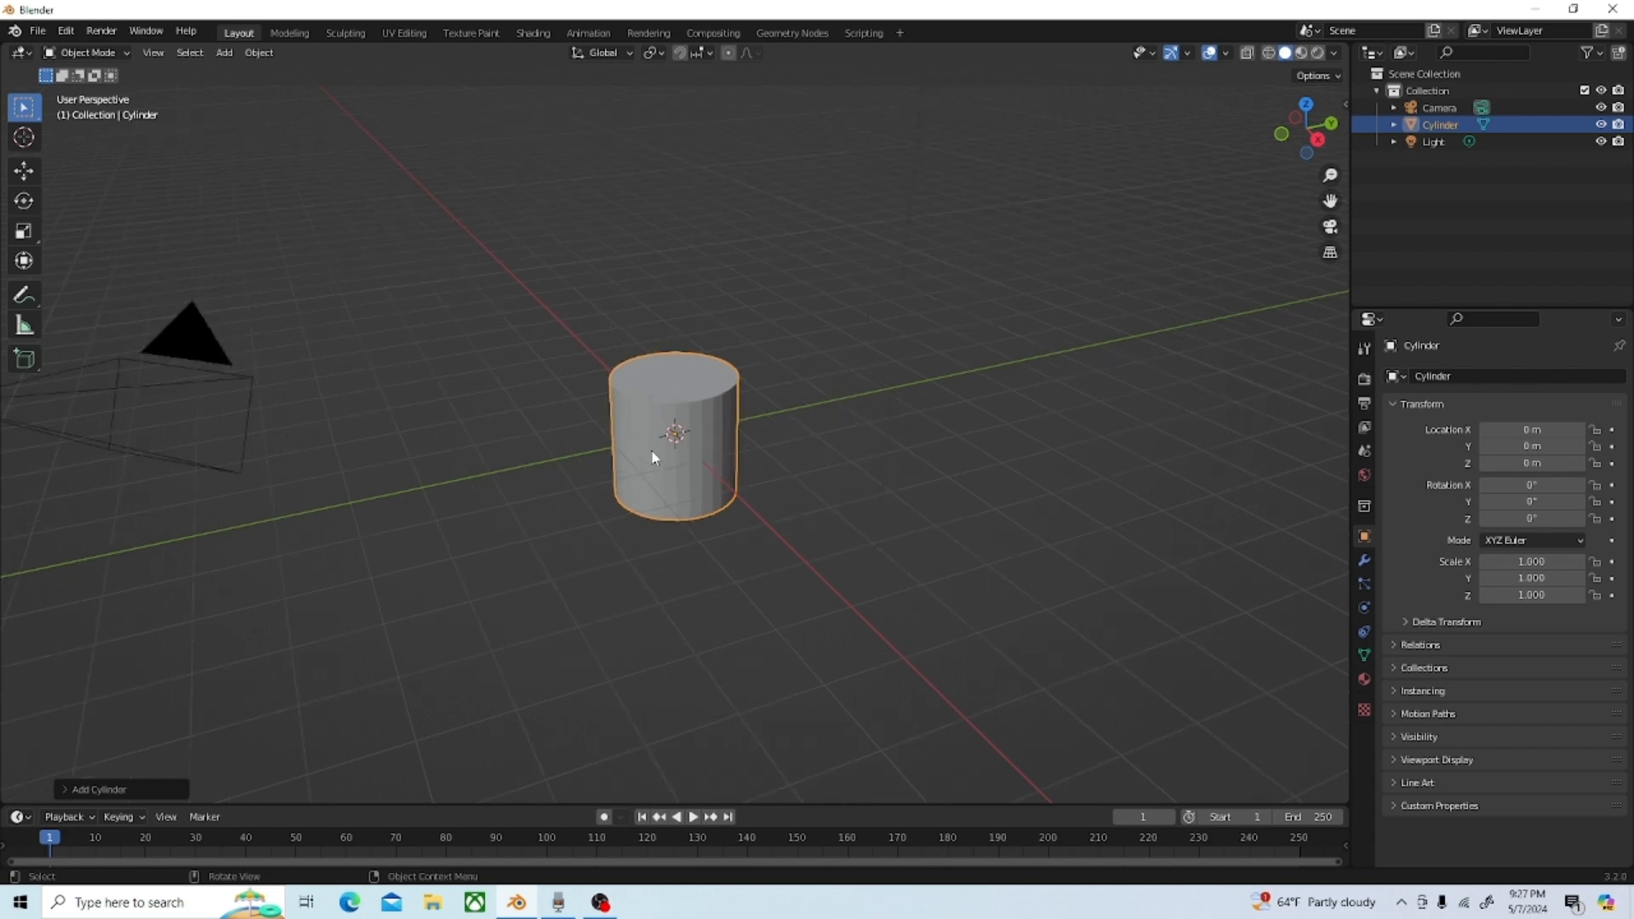
pyautogui.scroll(1, 654, 458)
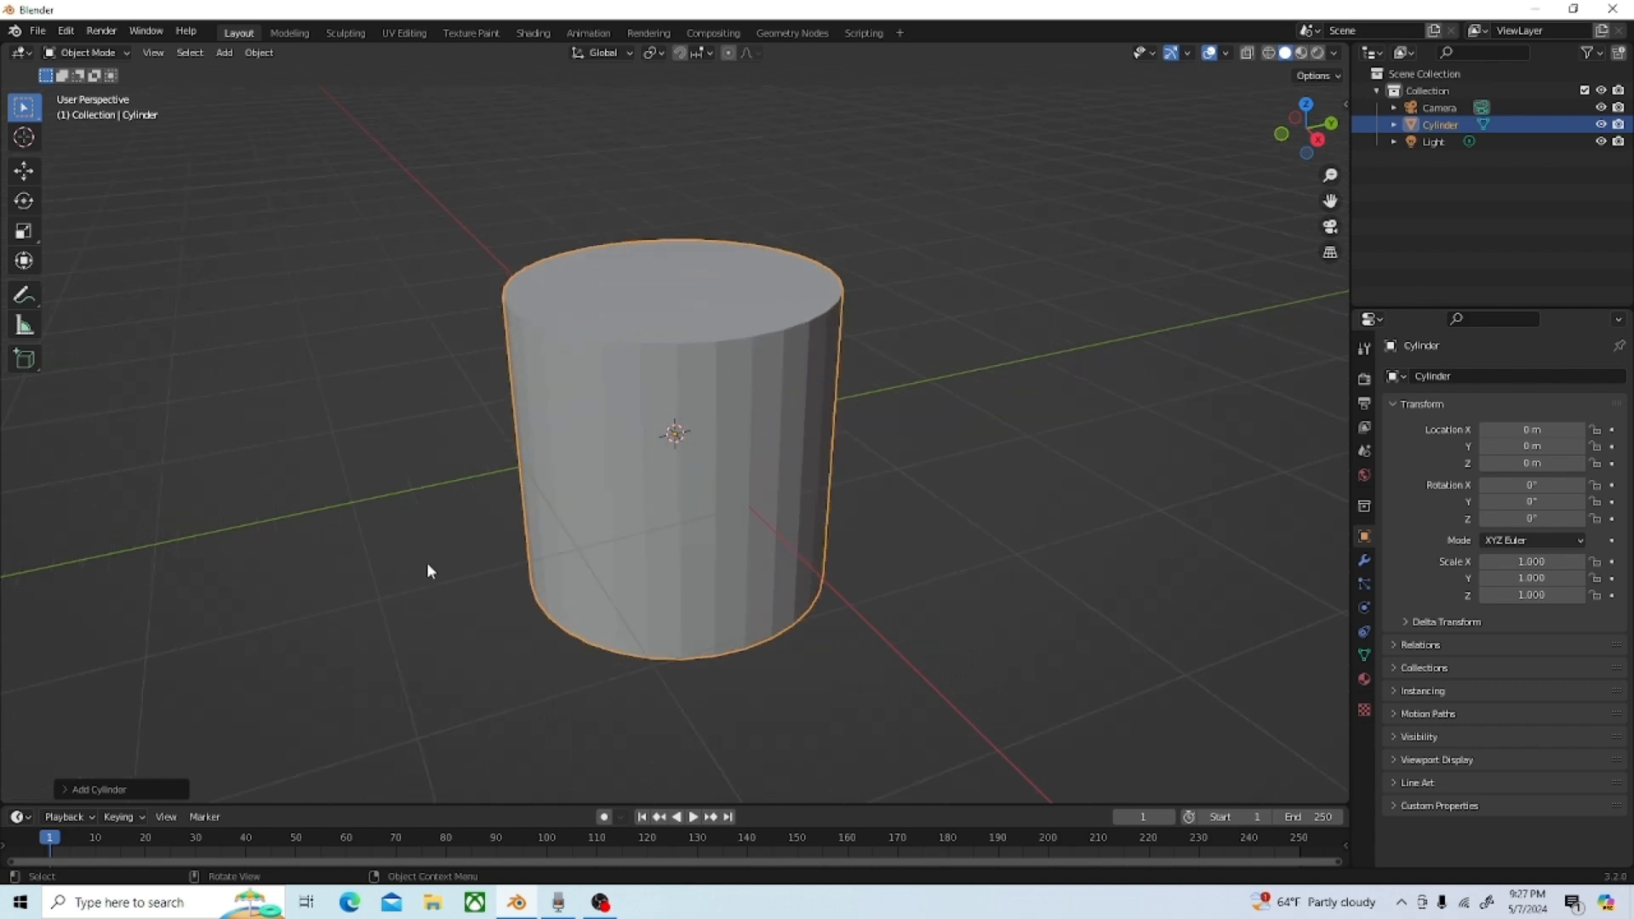
# Step: Set the new cylinder's vertex count to 16
pyautogui.click(97, 788)
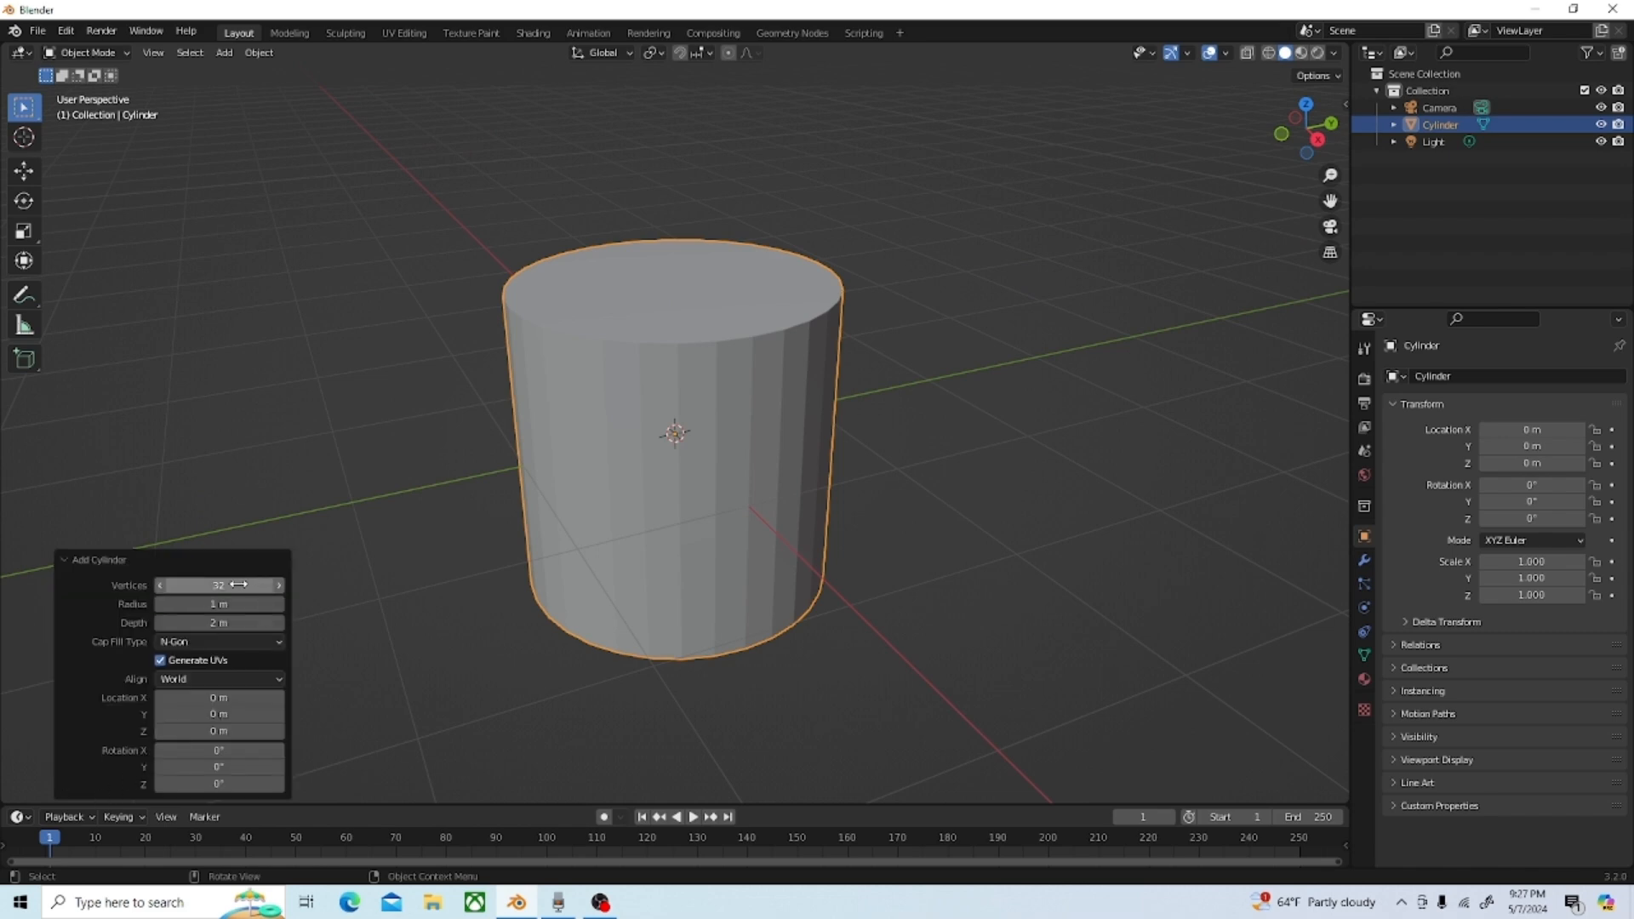
pyautogui.moveTo(239, 585); pyautogui.dragTo(196, 588)
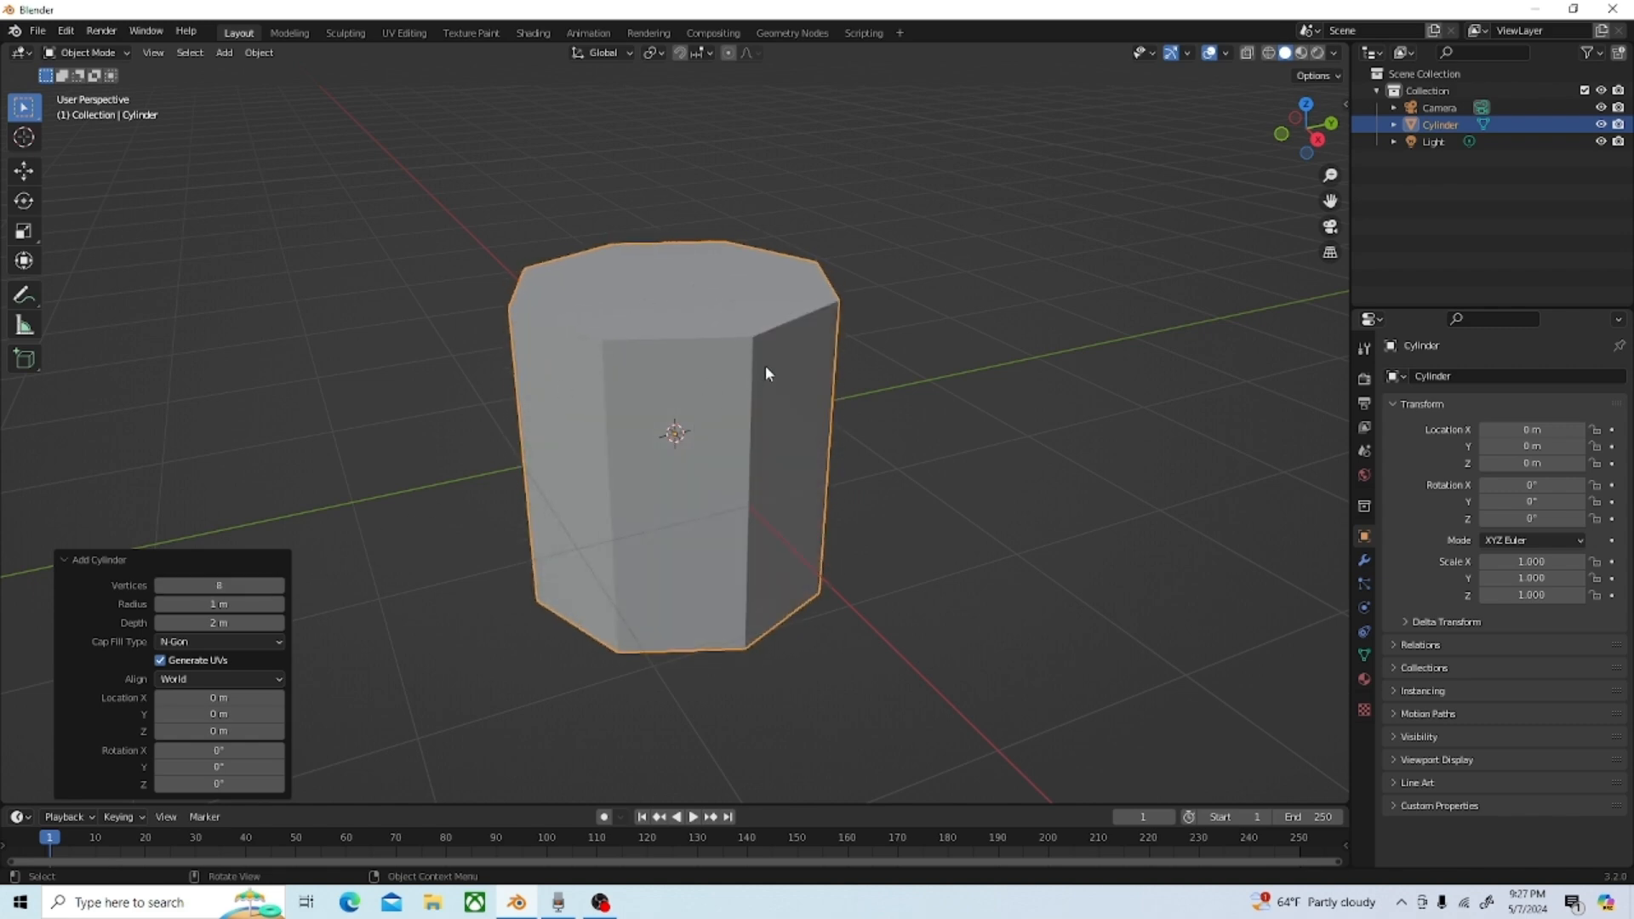
pyautogui.click(217, 586)
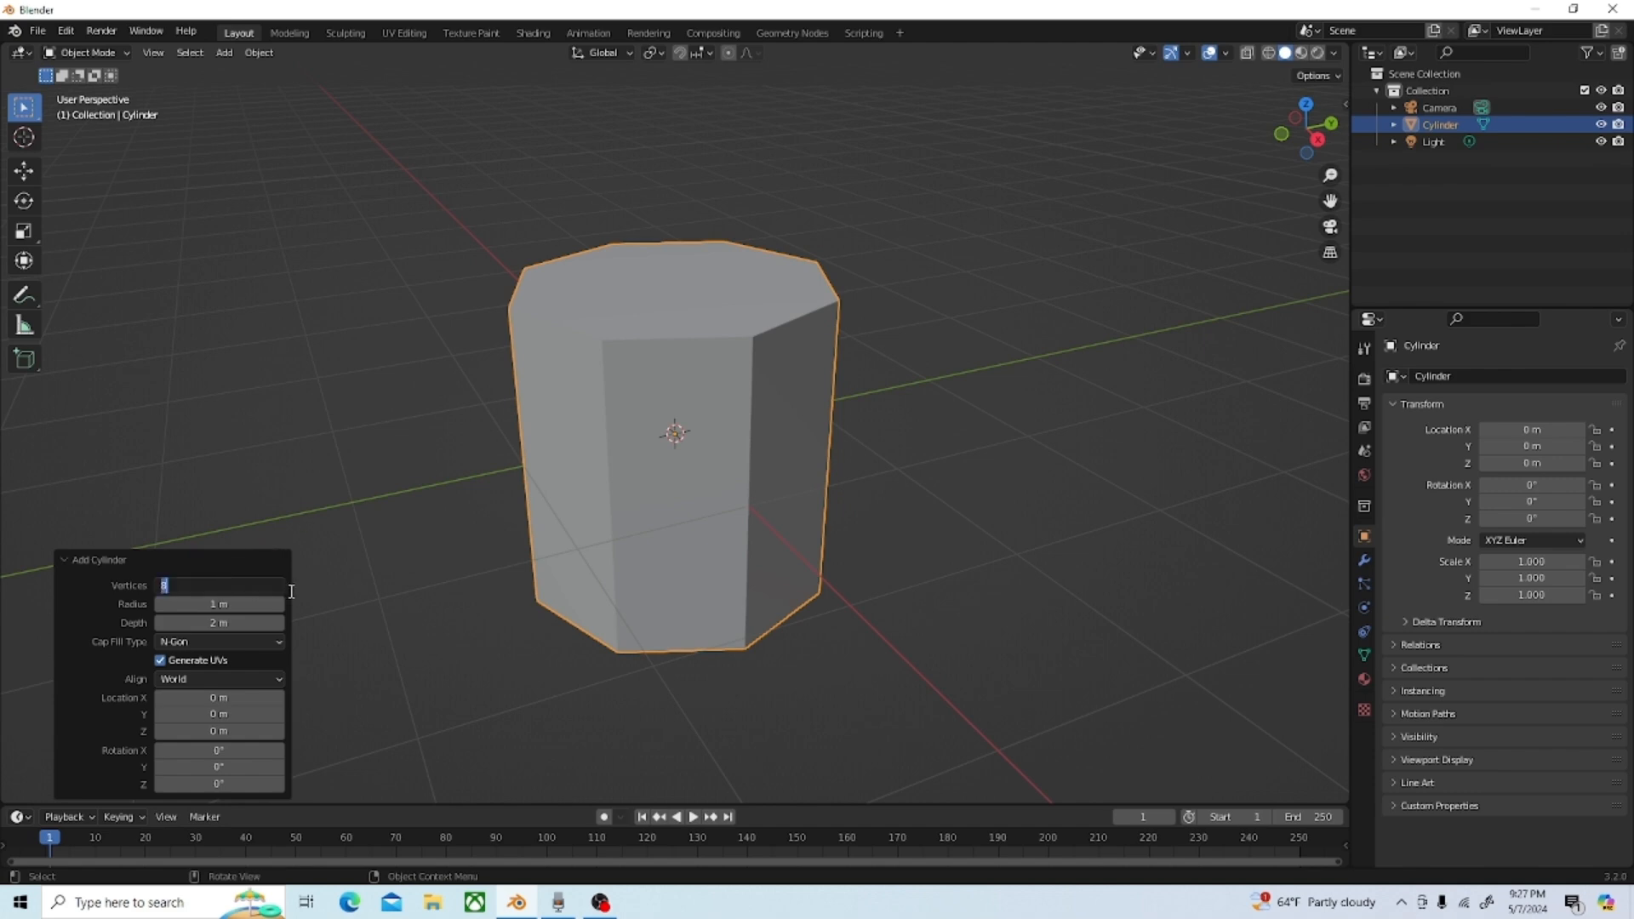
pyautogui.write('16')
pyautogui.press('Return')
pyautogui.scroll(1, 713, 185)
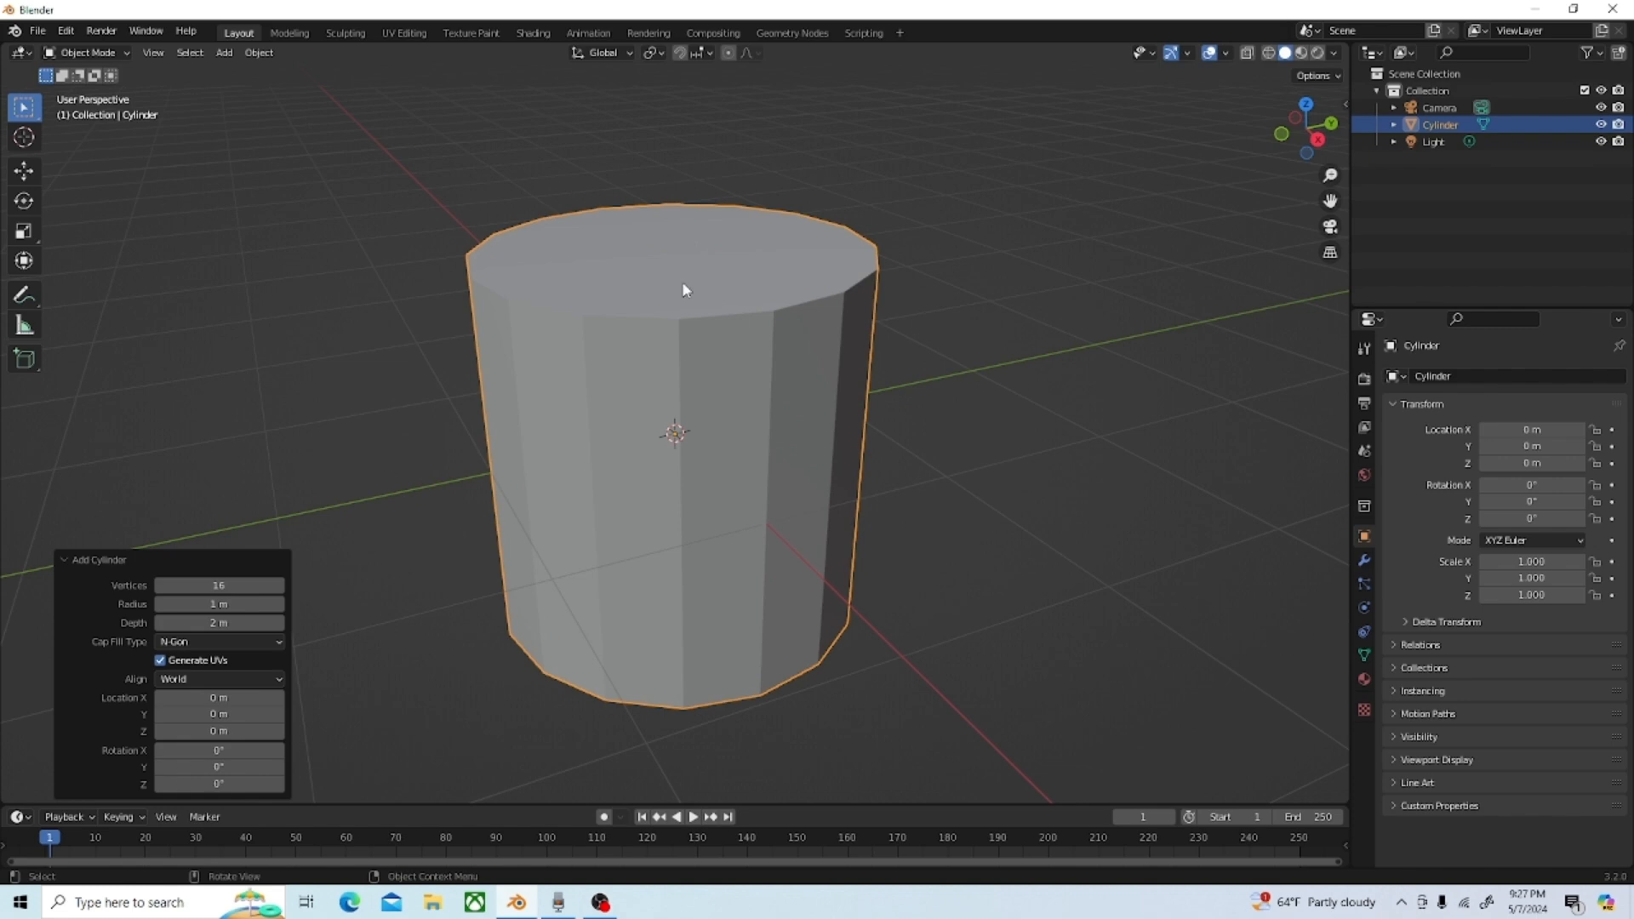
# Step: Enter Edit Mode with face selection and delete the cylinder's top cap face
pyautogui.moveTo(682, 280); pyautogui.dragTo(708, 333, button='middle')
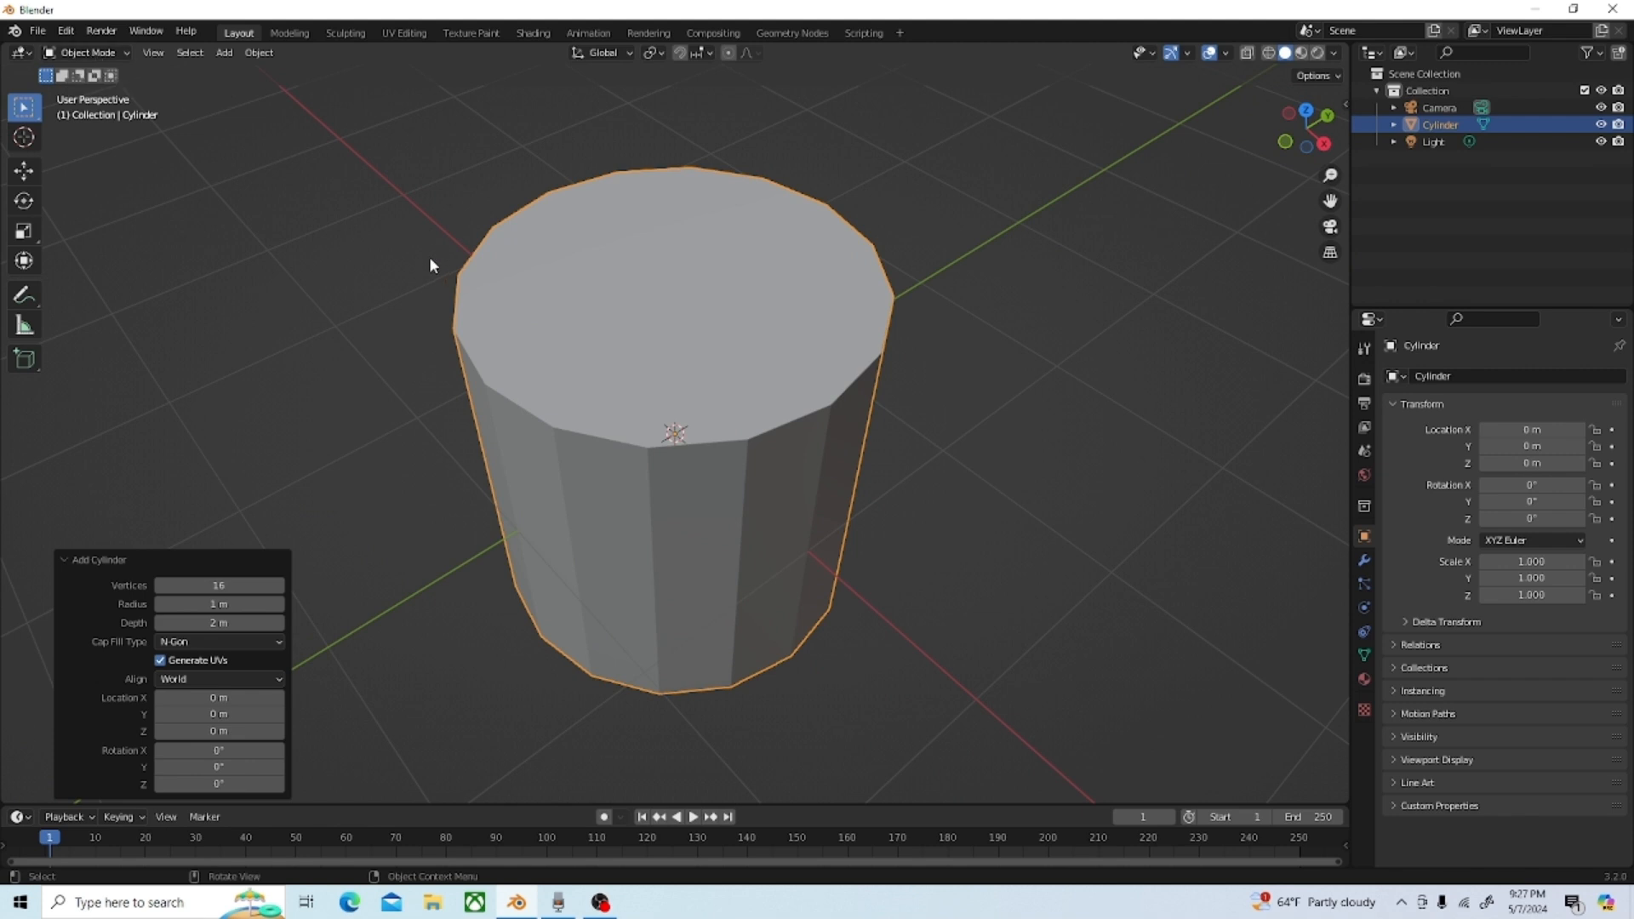
pyautogui.press('Tab')
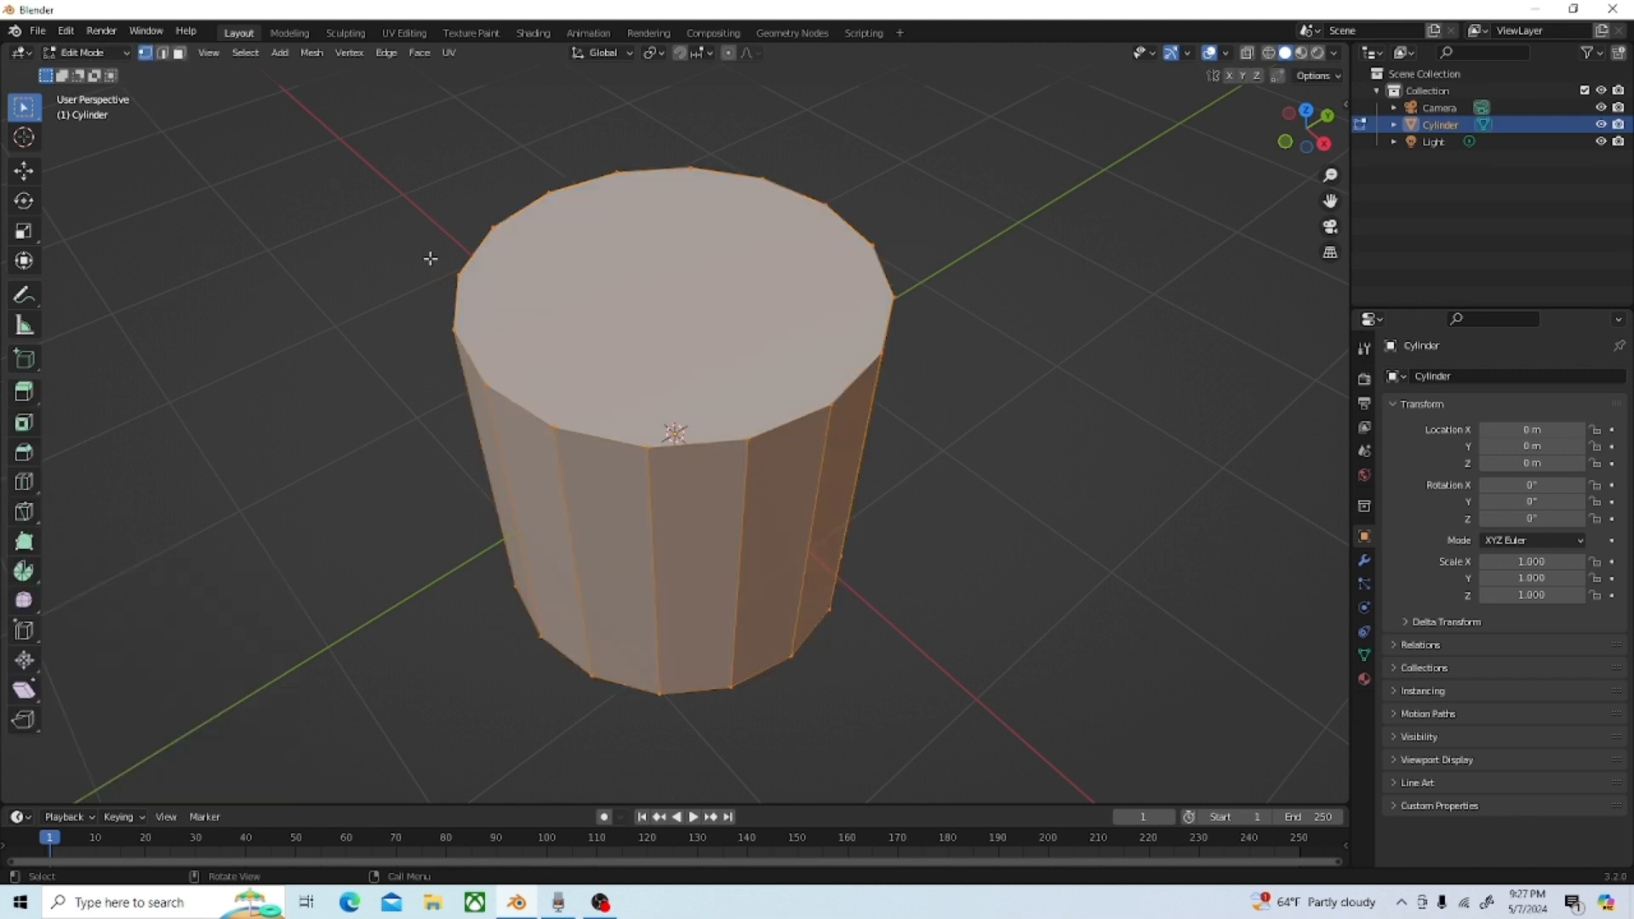
pyautogui.click(179, 53)
pyautogui.click(306, 128)
pyautogui.click(727, 243)
pyautogui.scroll(1, 717, 289)
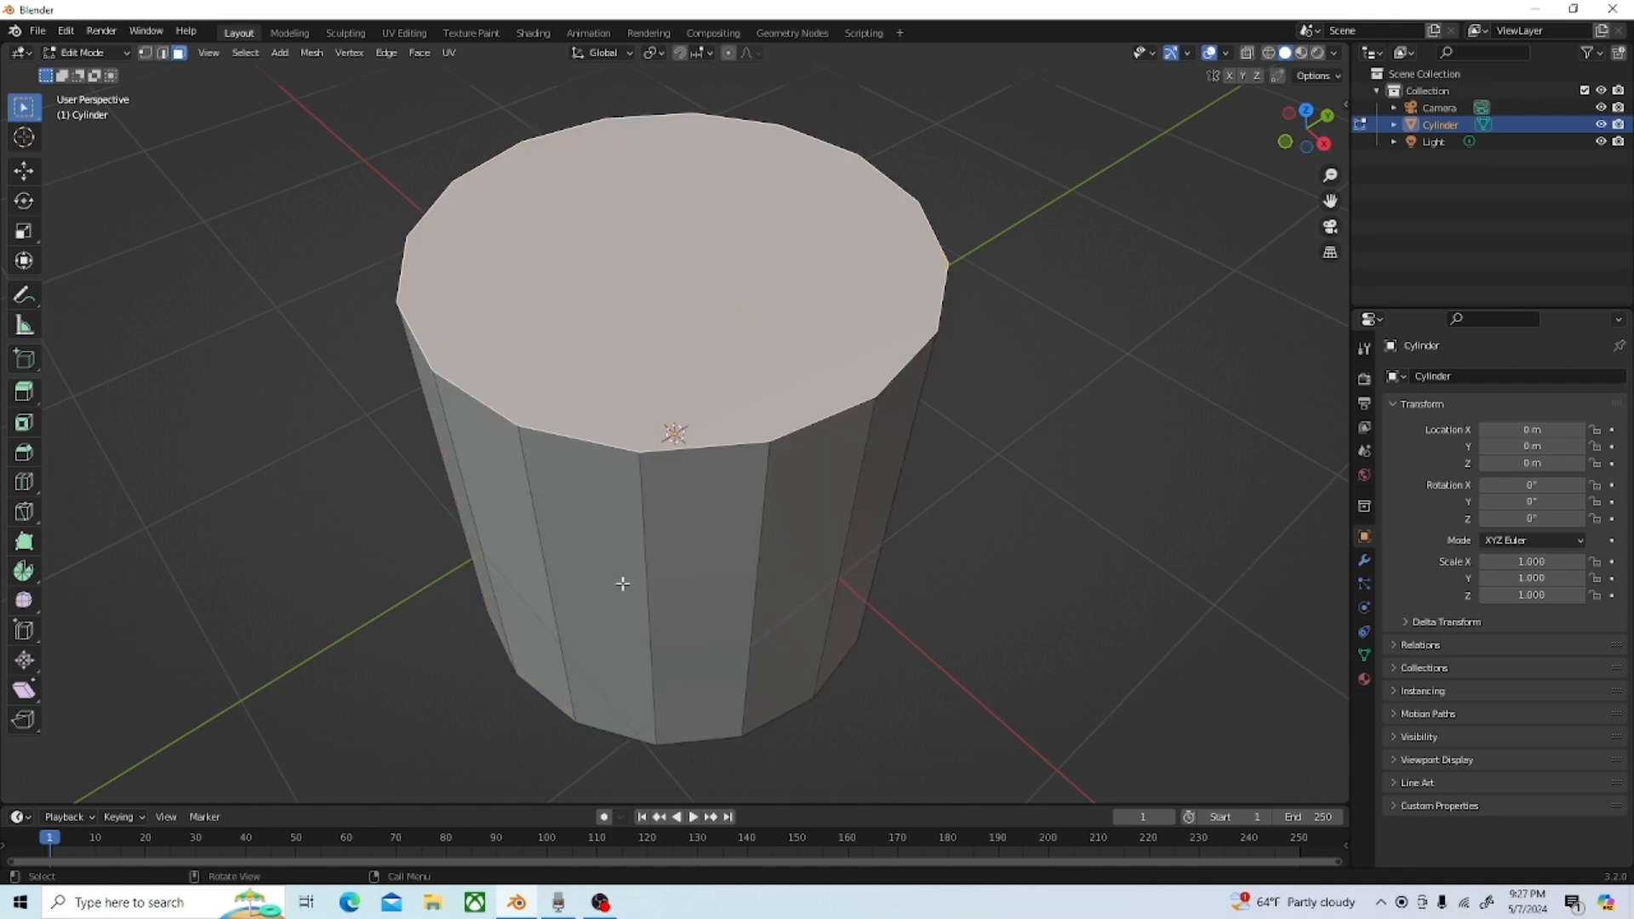
pyautogui.moveTo(666, 537); pyautogui.dragTo(771, 489, button='middle')
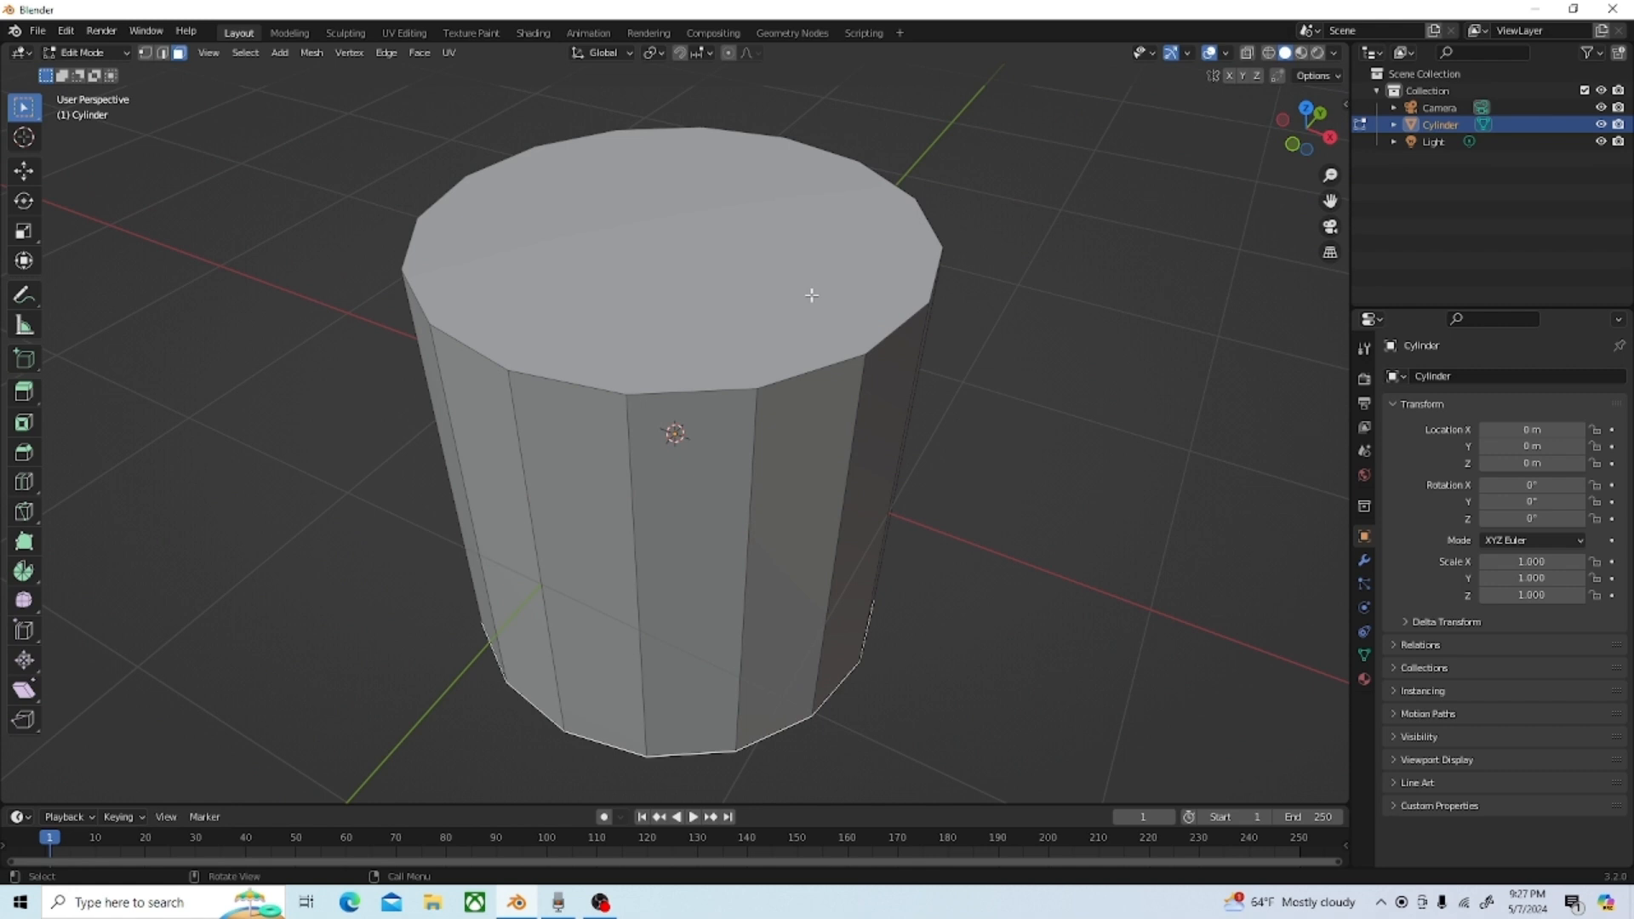
pyautogui.scroll(-2, 807, 300)
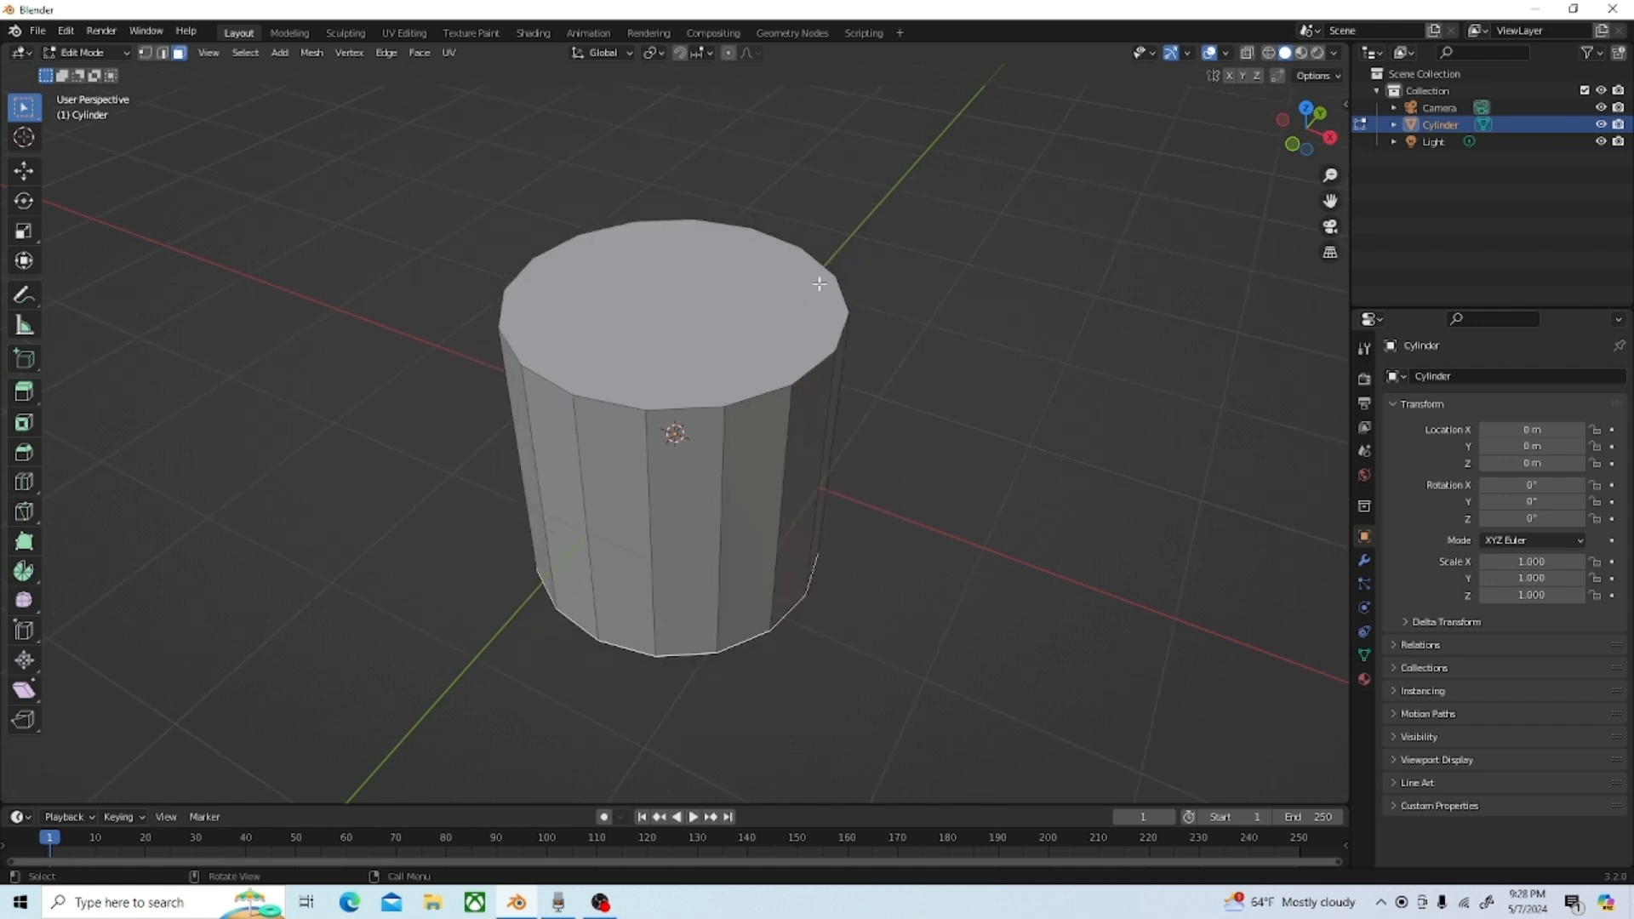
pyautogui.click(633, 297)
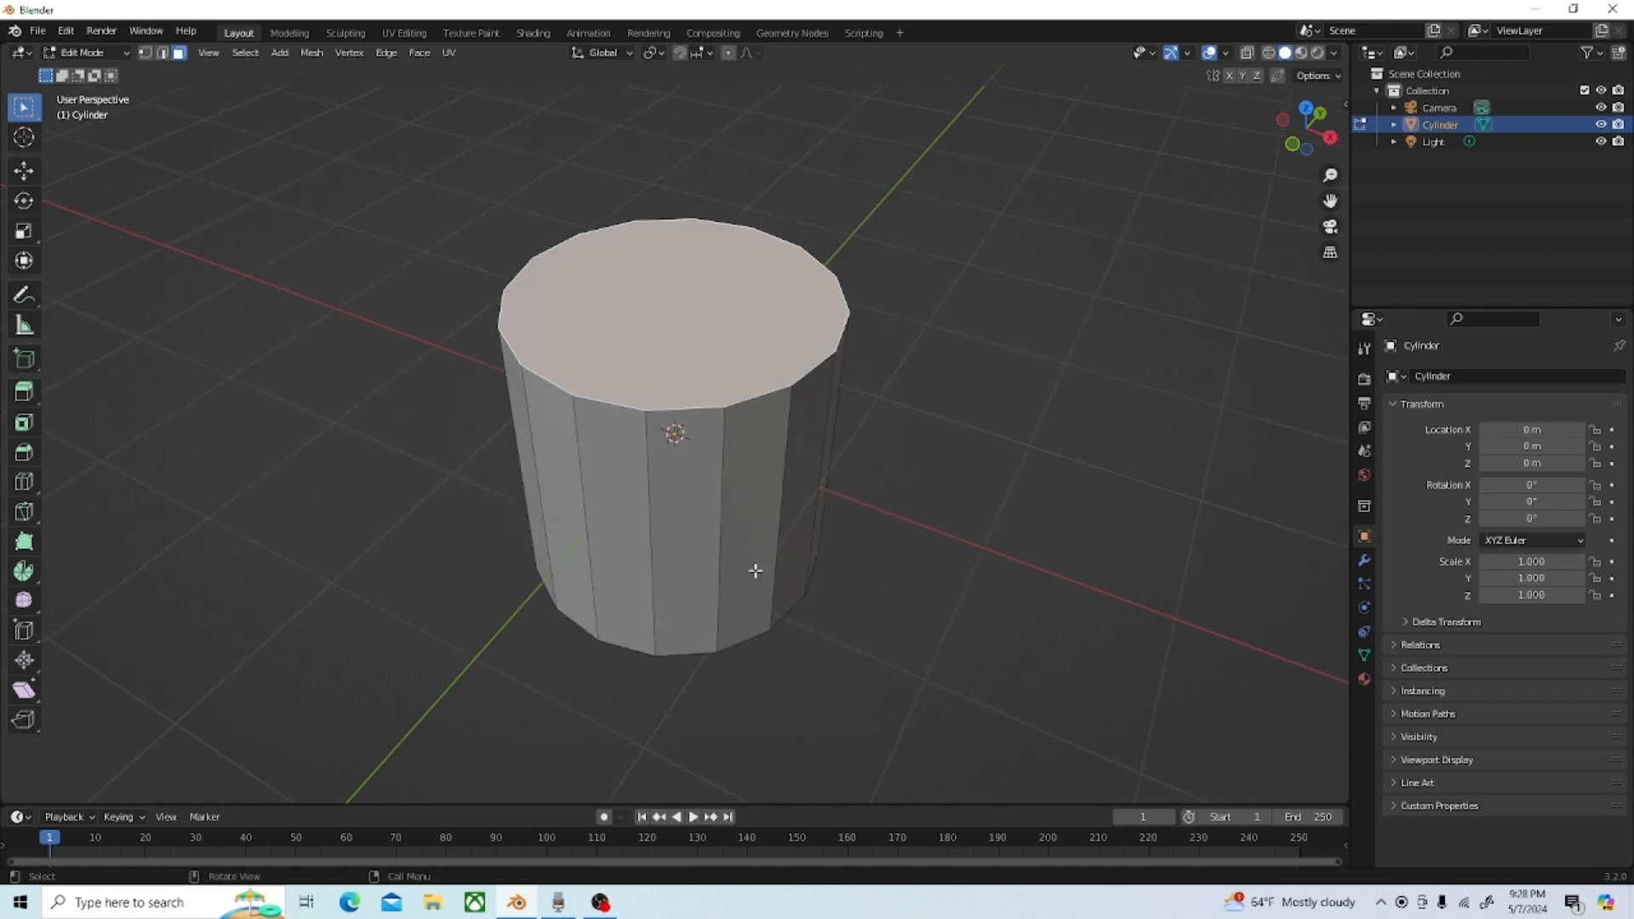
pyautogui.press('x')
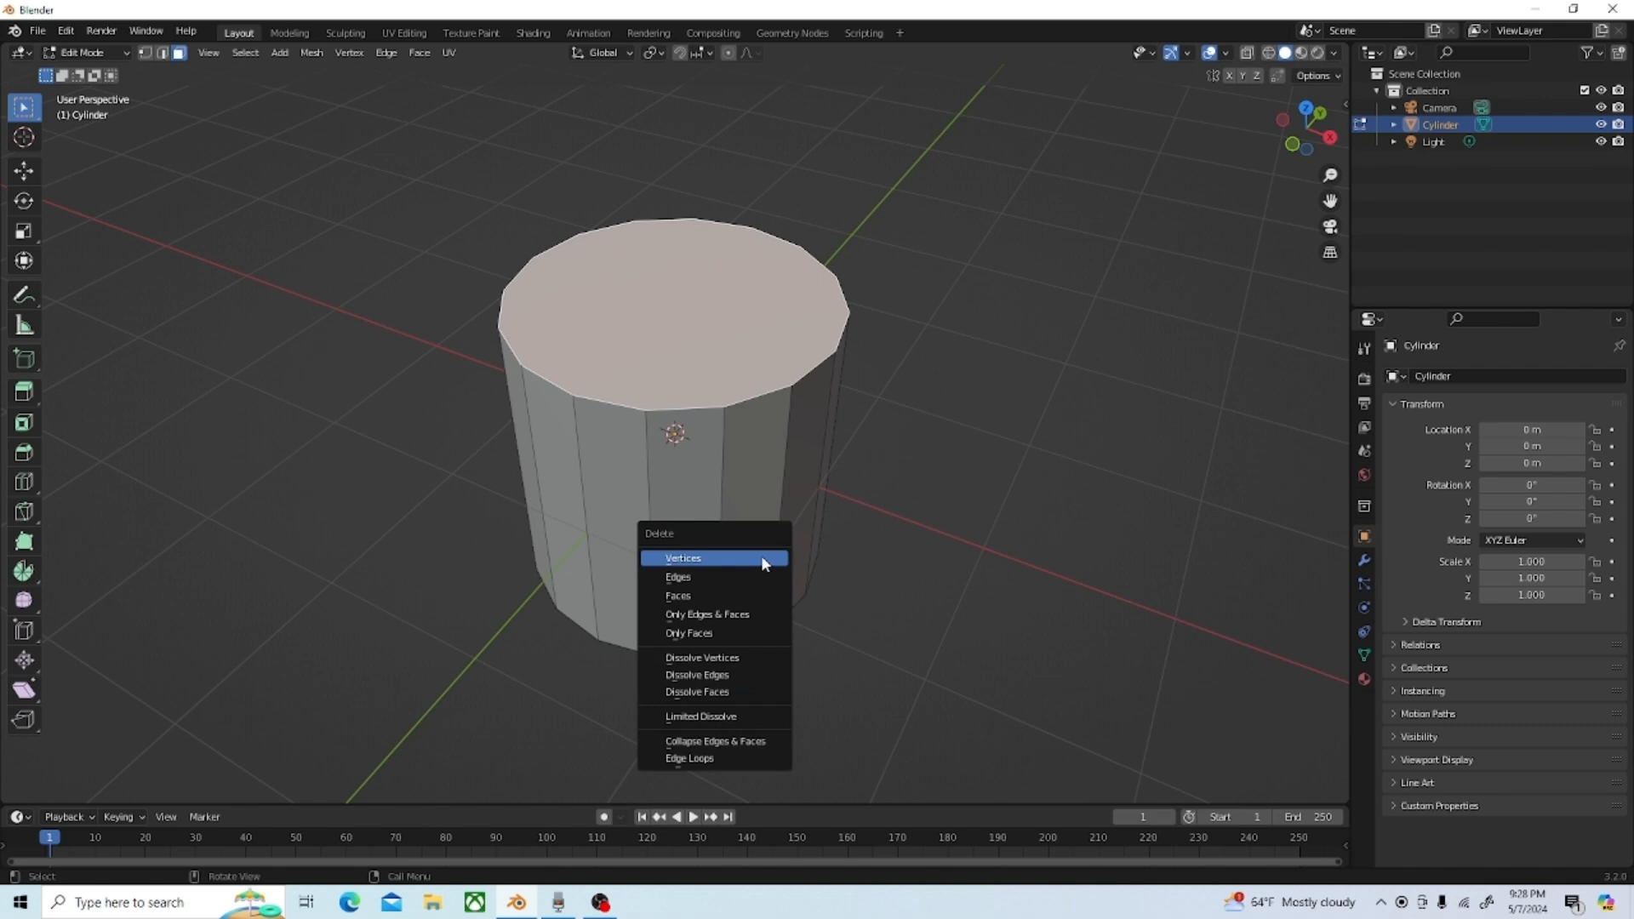
pyautogui.click(716, 597)
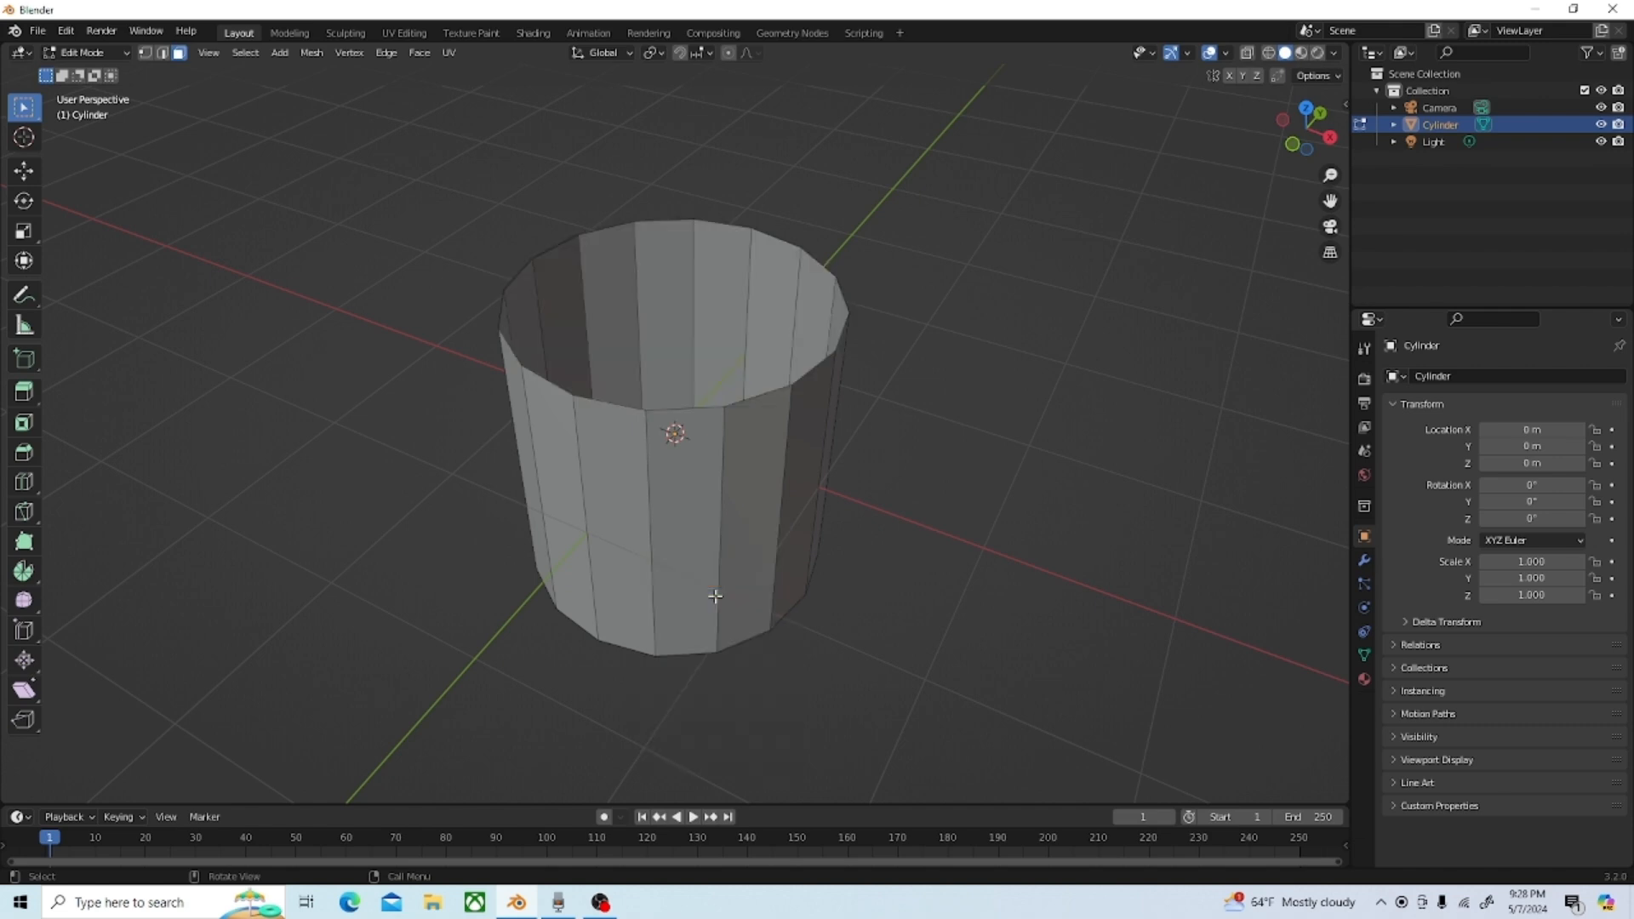
# Step: Delete the cylinder's bottom cap face to leave an open tube
pyautogui.moveTo(706, 656); pyautogui.dragTo(781, 401, button='middle')
pyautogui.click(666, 467)
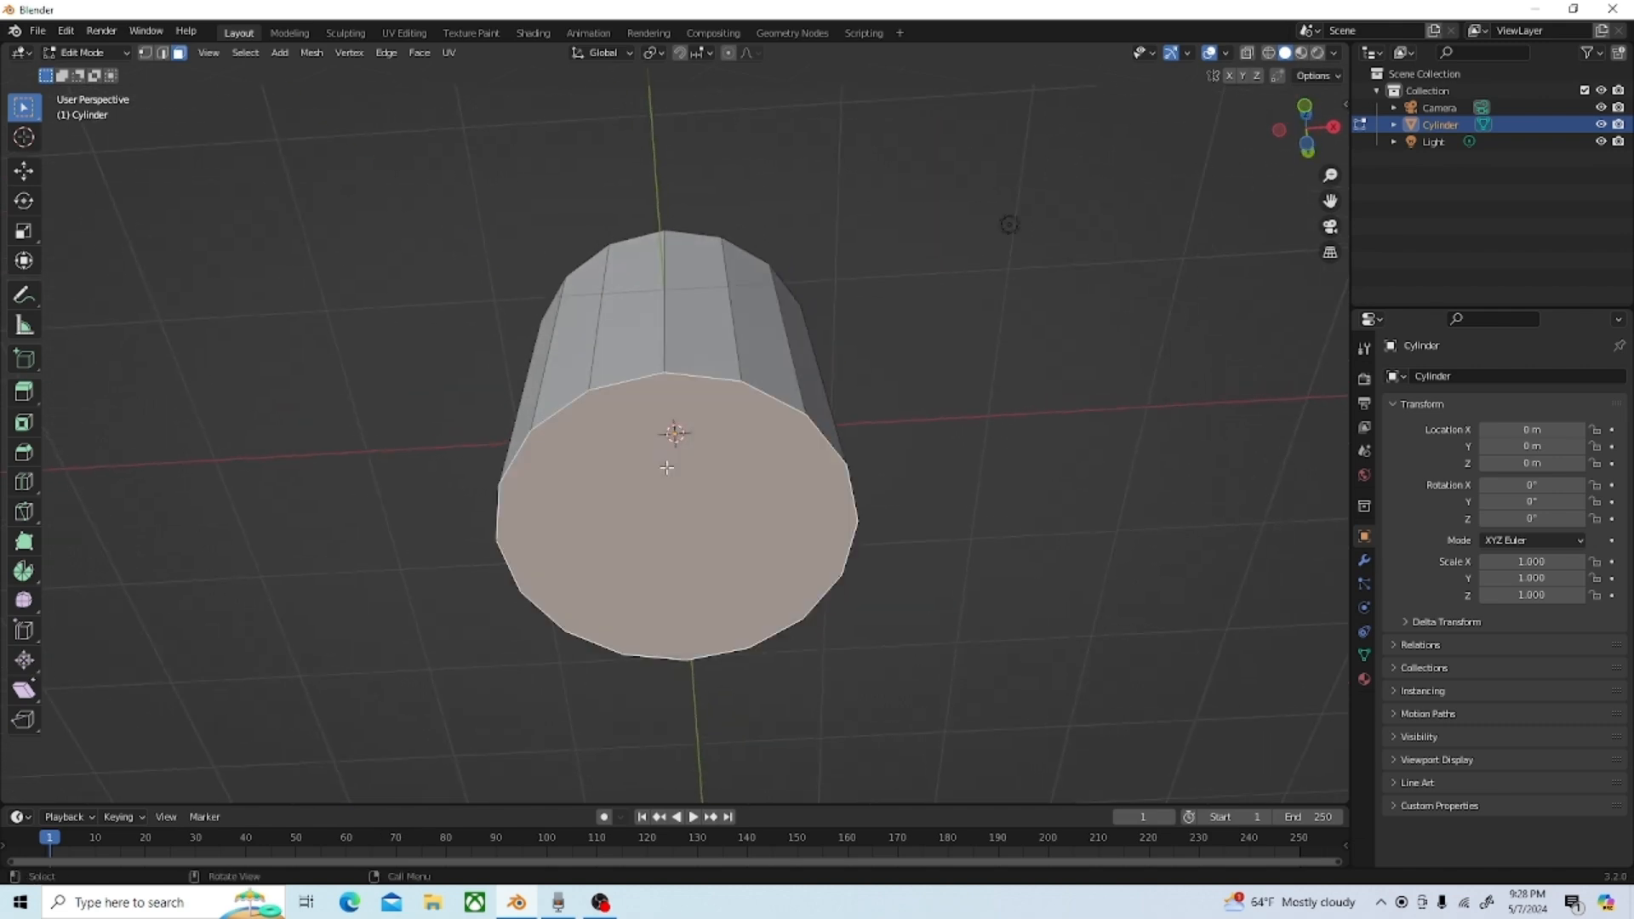
pyautogui.press('x')
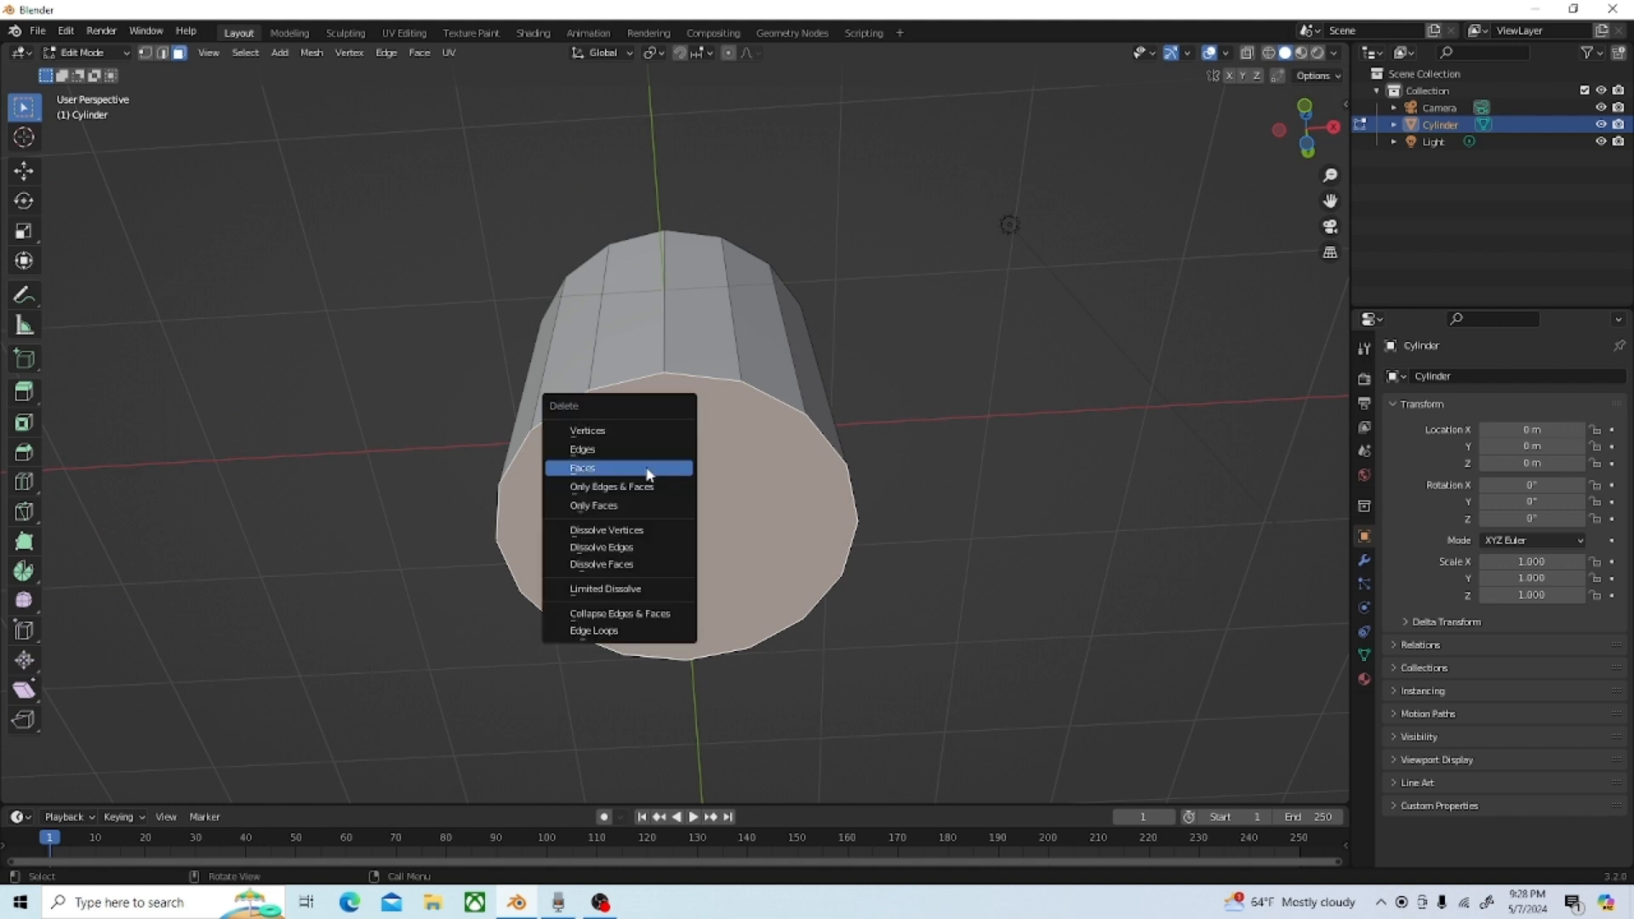
pyautogui.click(637, 468)
pyautogui.moveTo(647, 476); pyautogui.dragTo(707, 492, button='middle')
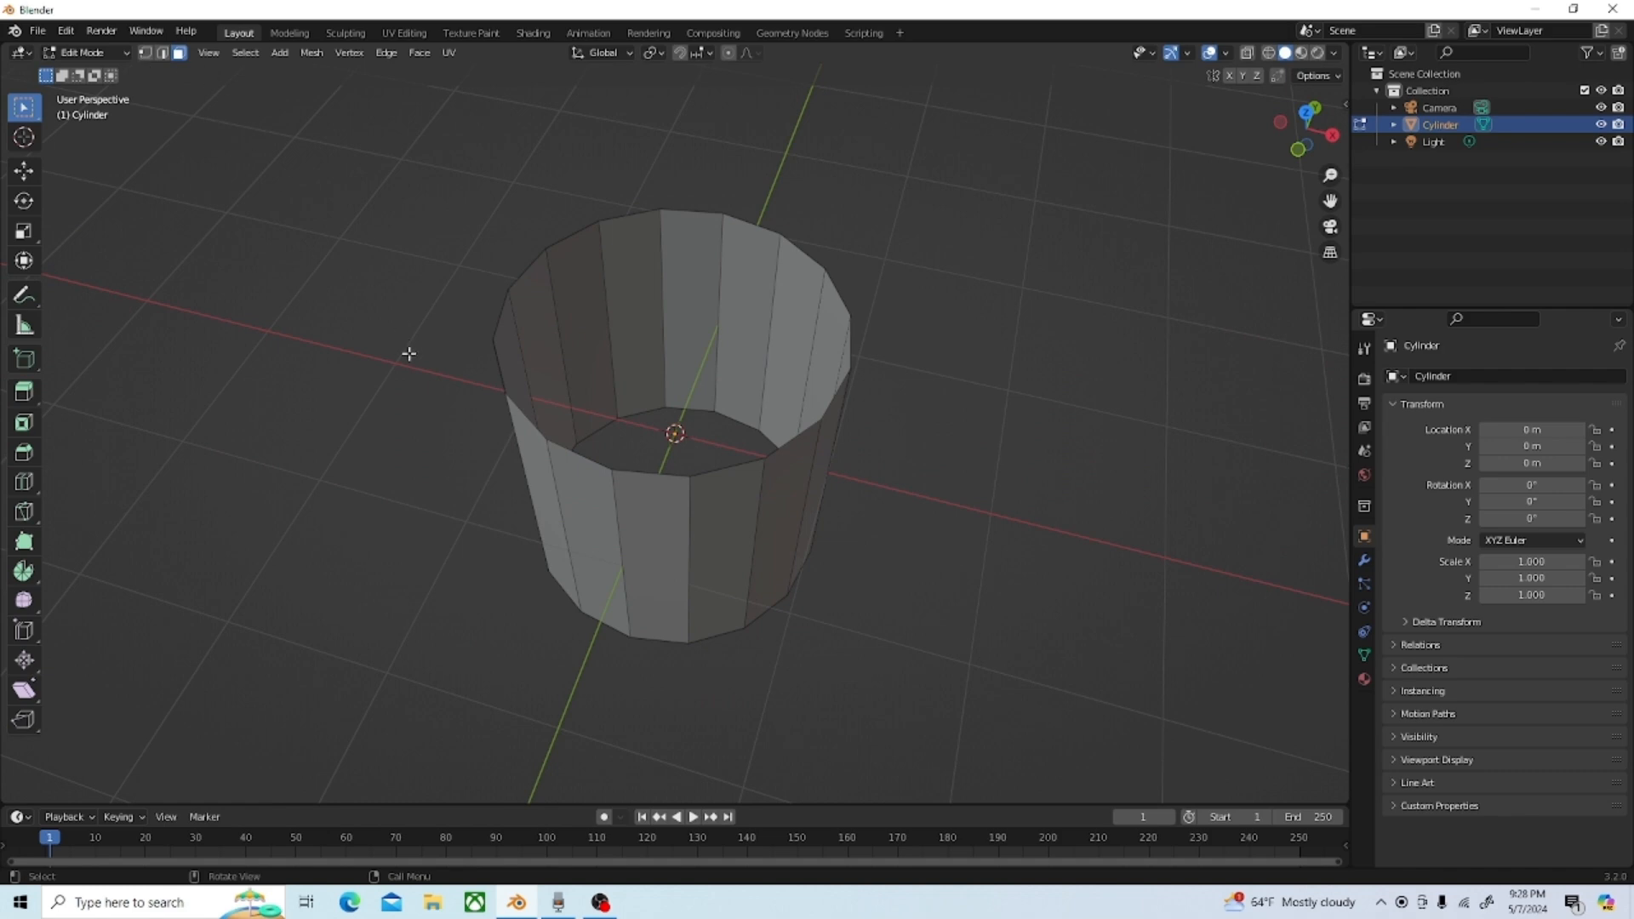
# Step: Select the cylinder's top rim edge loop, extrude it in place and scale it inward to about 0.078
pyautogui.click(161, 52)
pyautogui.click(587, 460)
pyautogui.scroll(2, 597, 455)
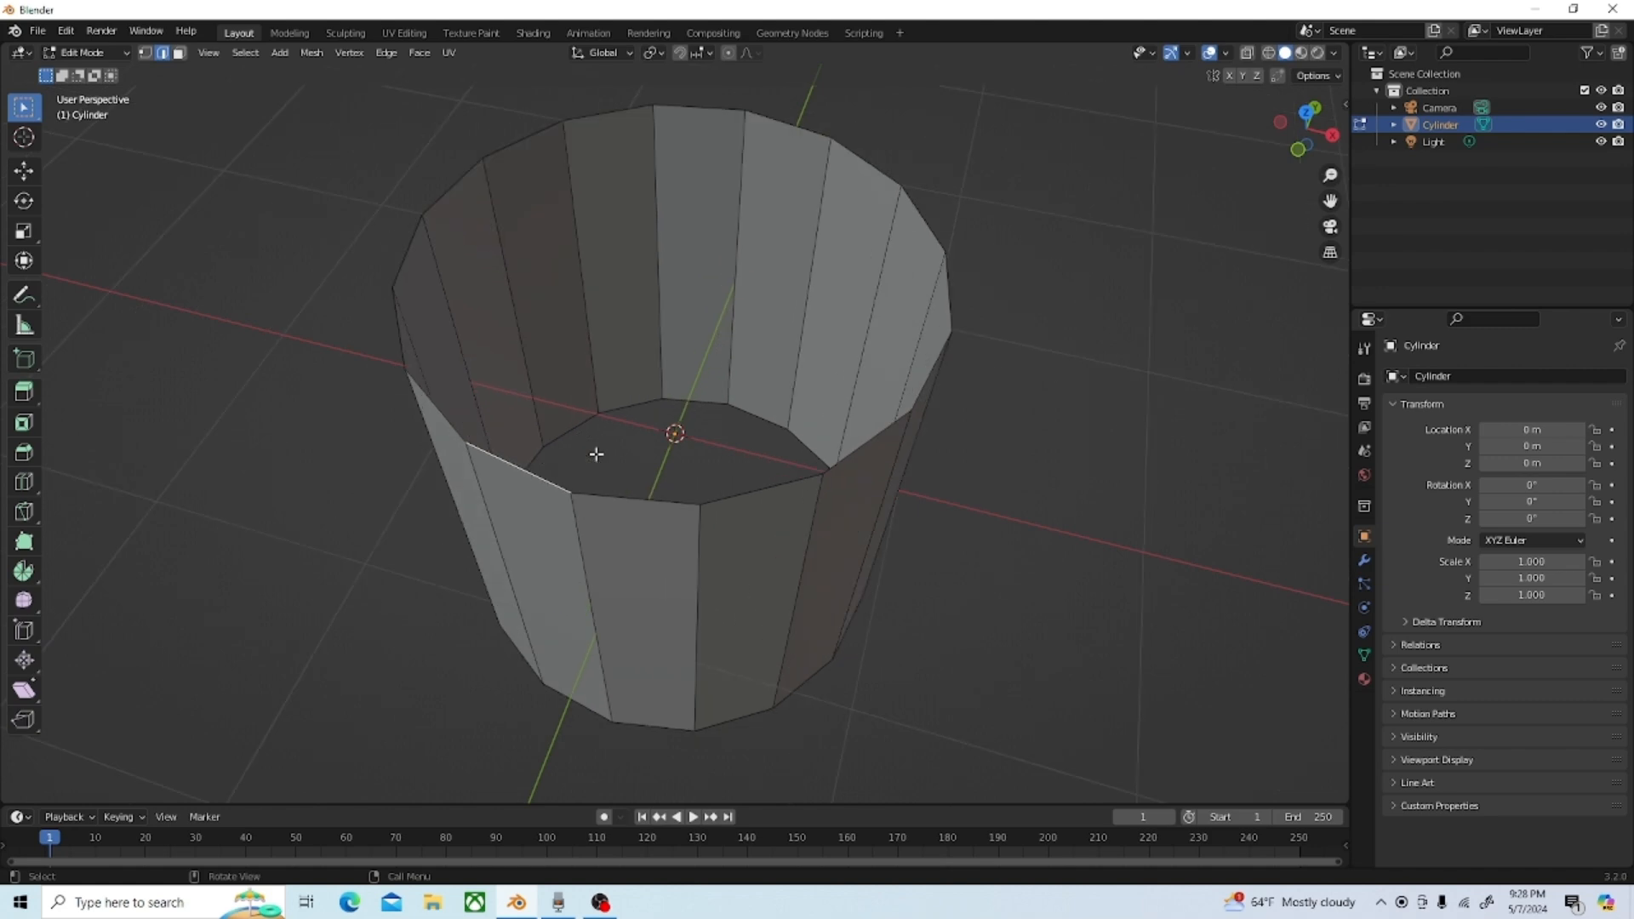
pyautogui.keyDown('alt'); pyautogui.click(536, 478); pyautogui.keyUp('alt')
pyautogui.moveTo(639, 565); pyautogui.dragTo(783, 507, button='middle')
pyautogui.scroll(-2, 868, 370)
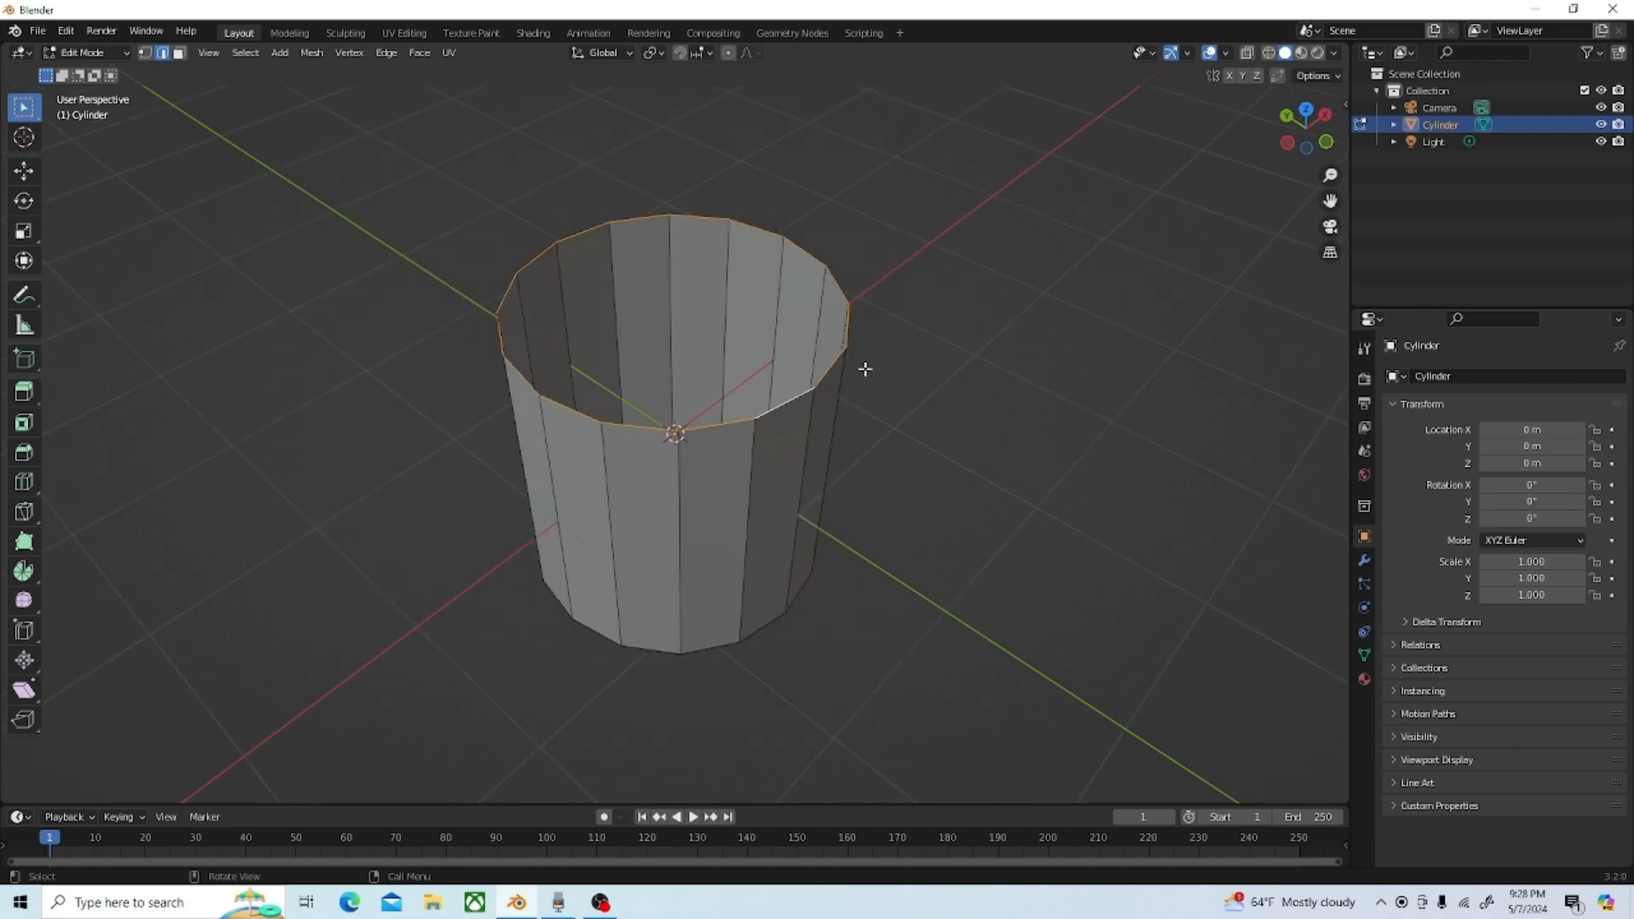
pyautogui.moveTo(865, 369); pyautogui.dragTo(791, 379, button='middle')
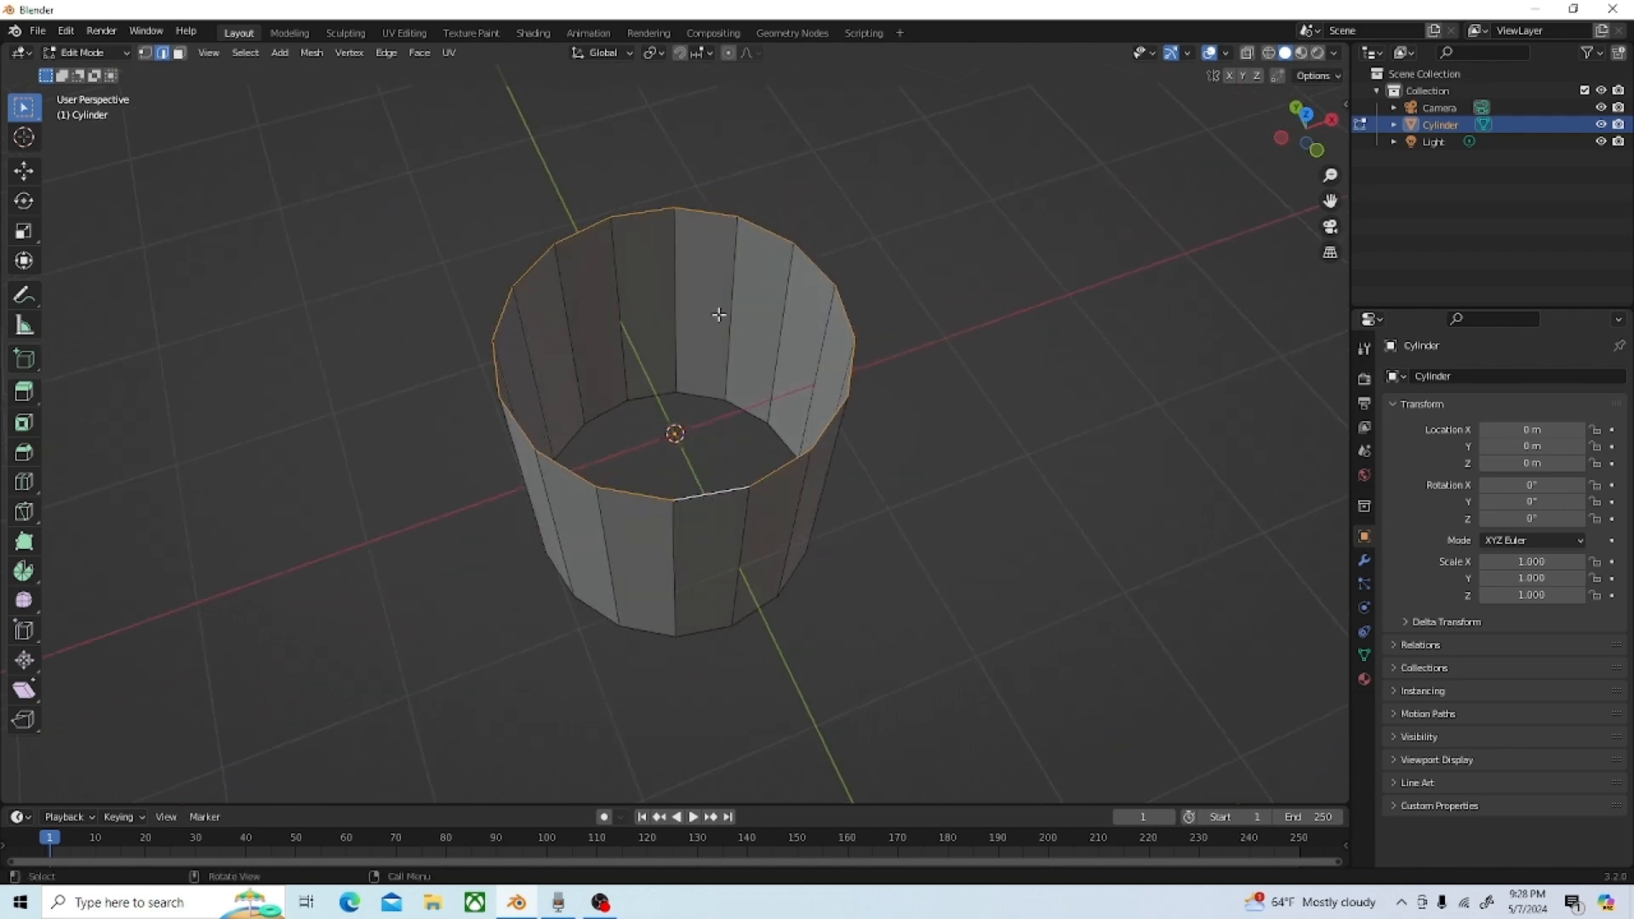
pyautogui.press('g')
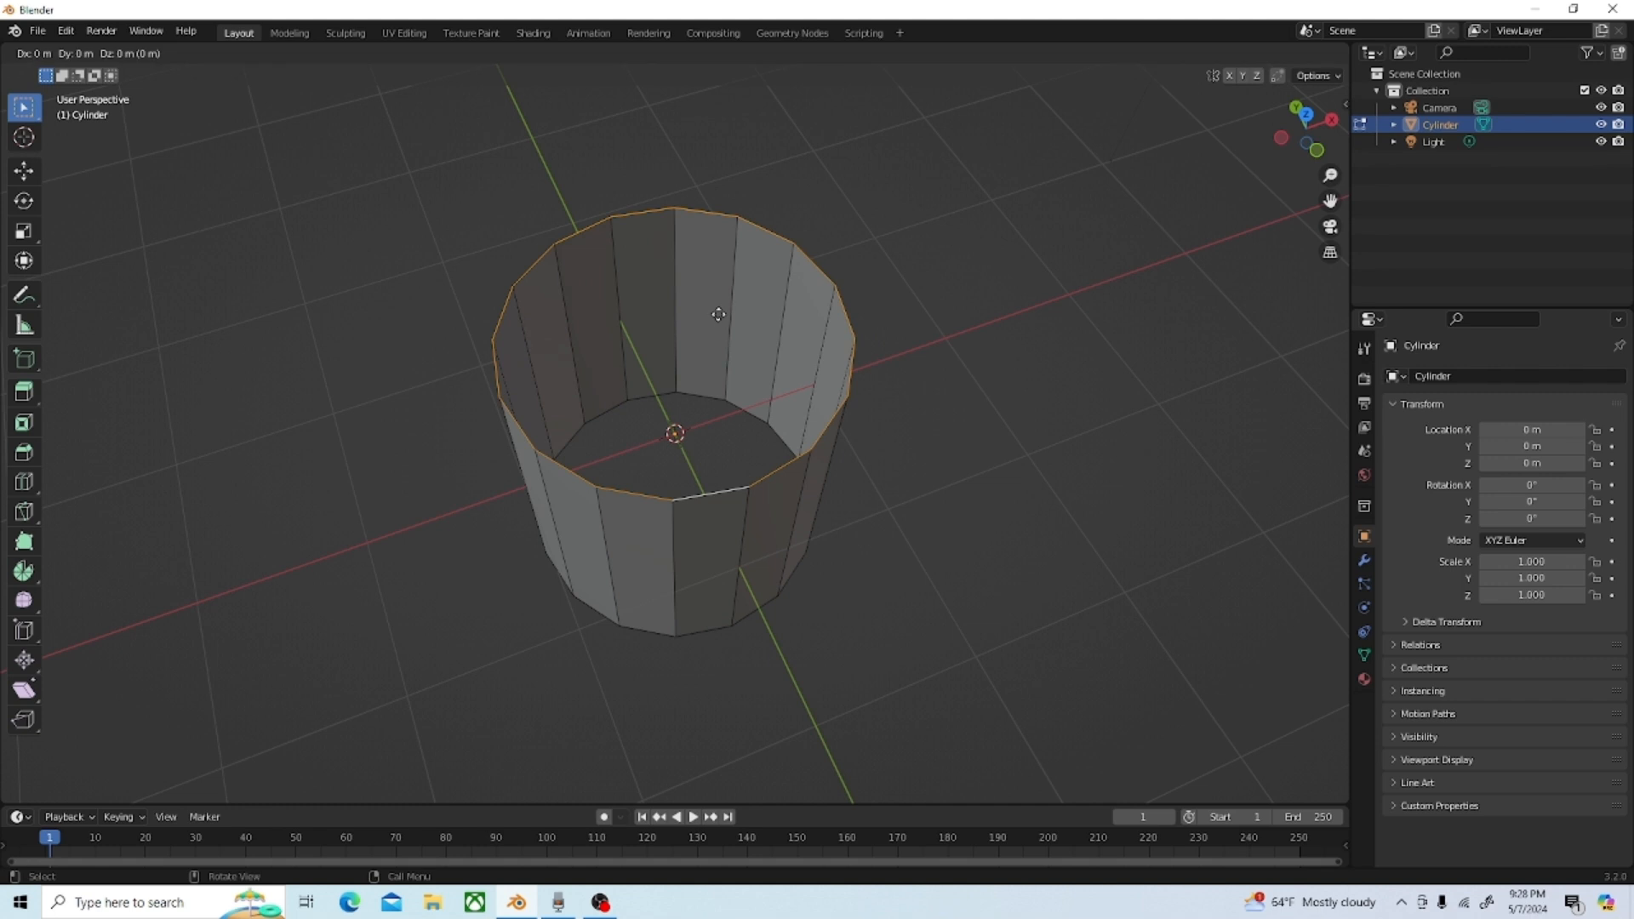
pyautogui.click(719, 315)
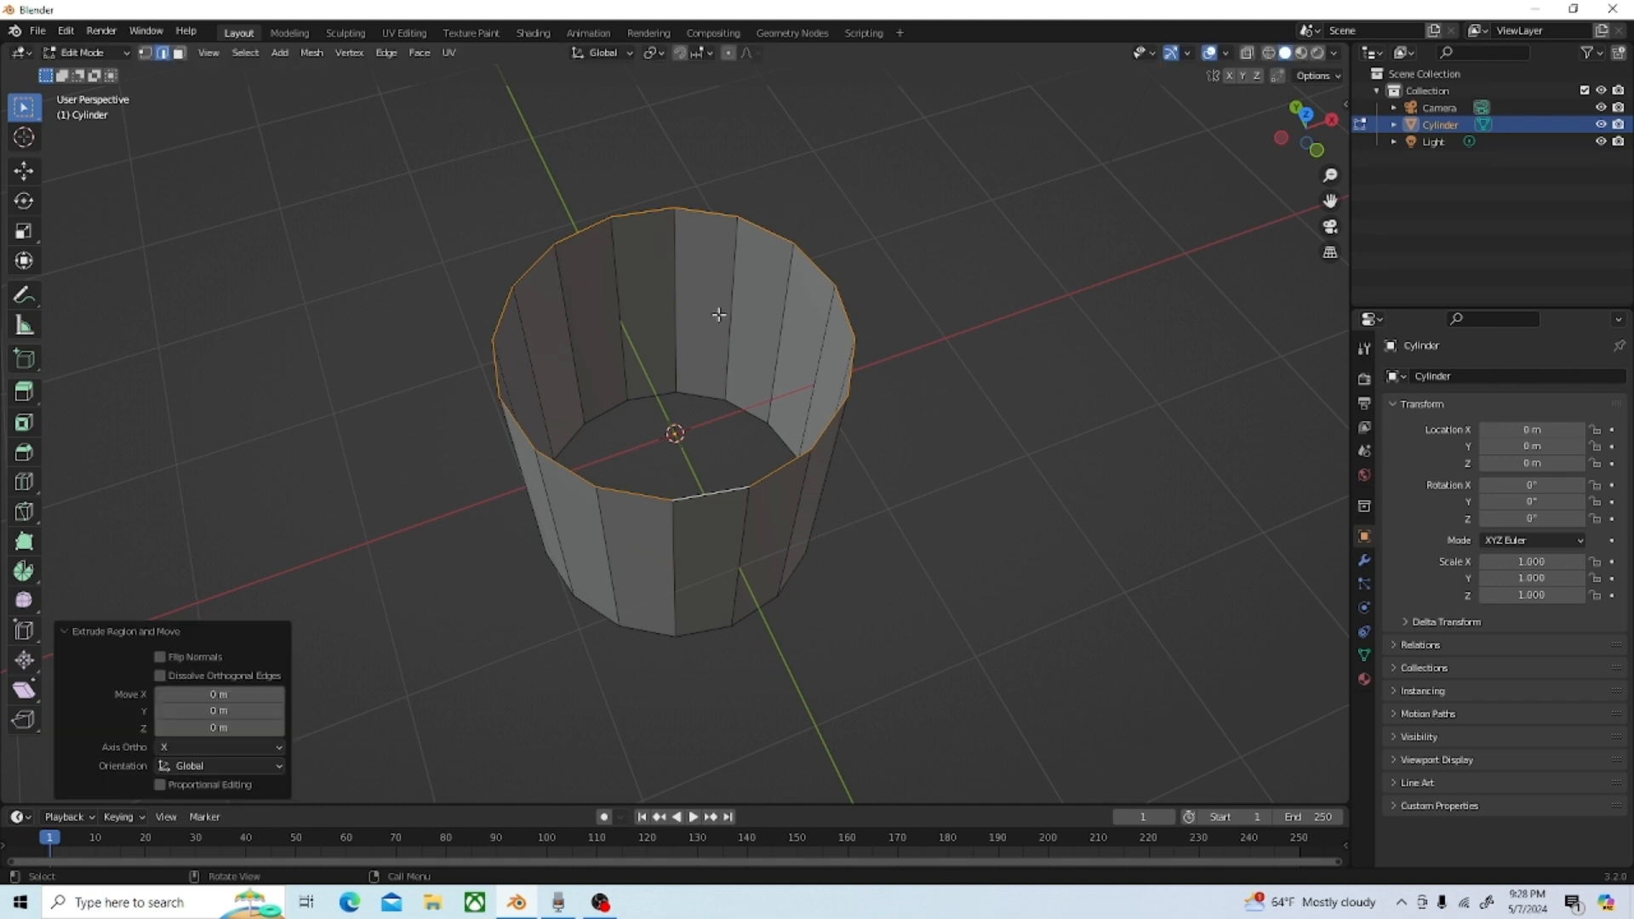
pyautogui.press('s')
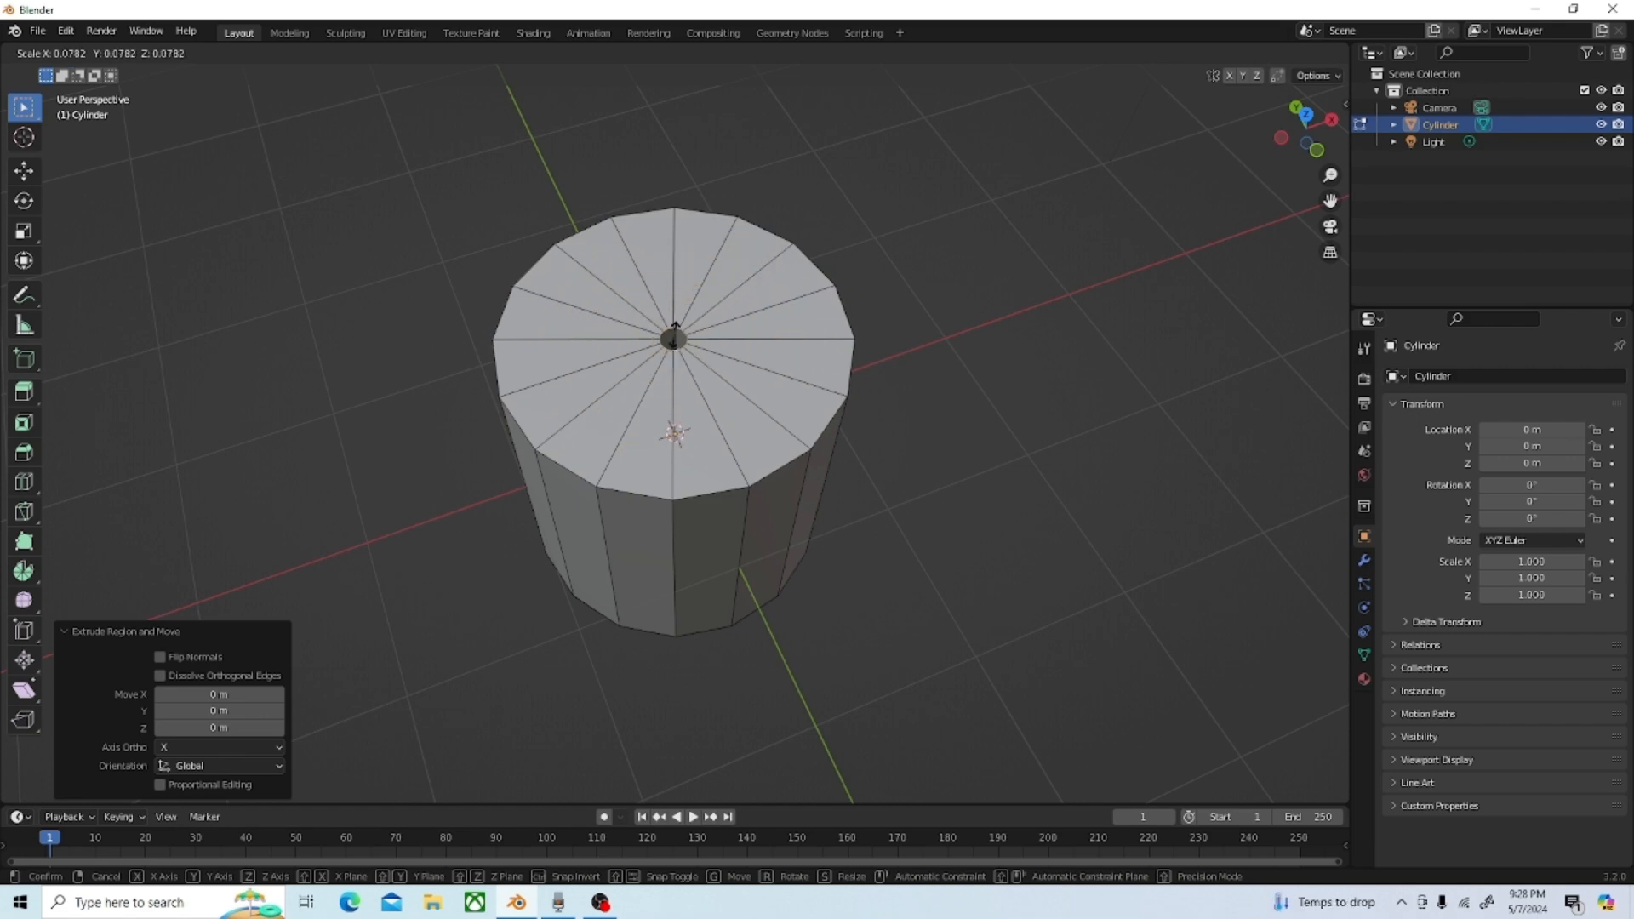
pyautogui.click(675, 328)
# Step: Merge the vertices of the small ring in the top cap at center to close the hole
pyautogui.scroll(6, 670, 330)
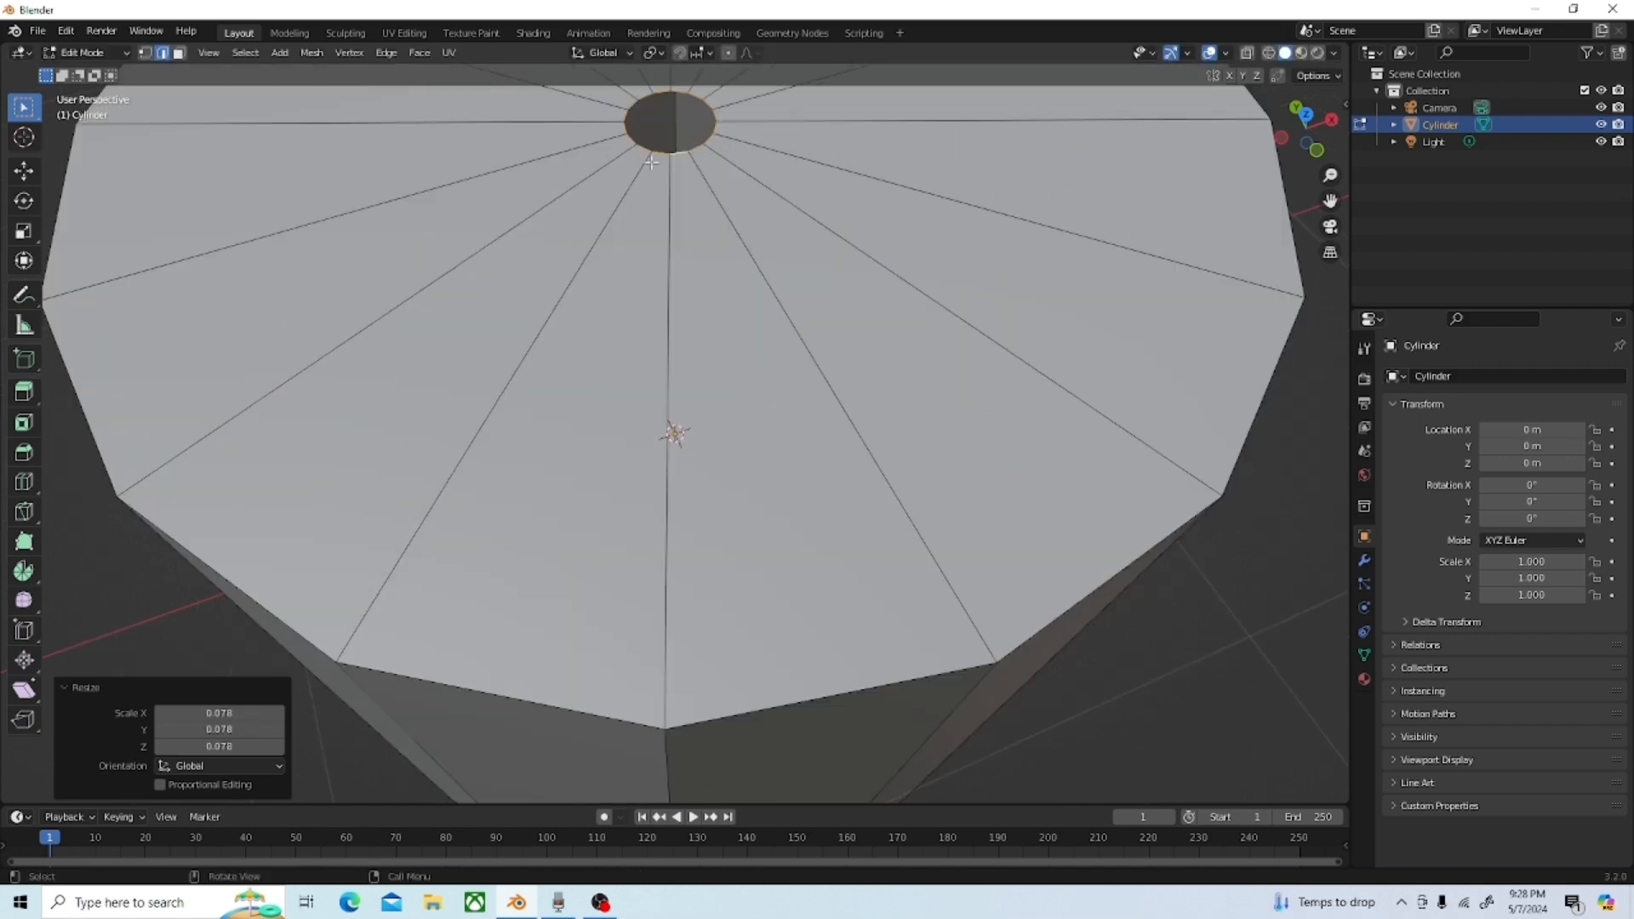
pyautogui.moveTo(651, 162); pyautogui.dragTo(743, 623, button='middle')
pyautogui.scroll(3, 749, 647)
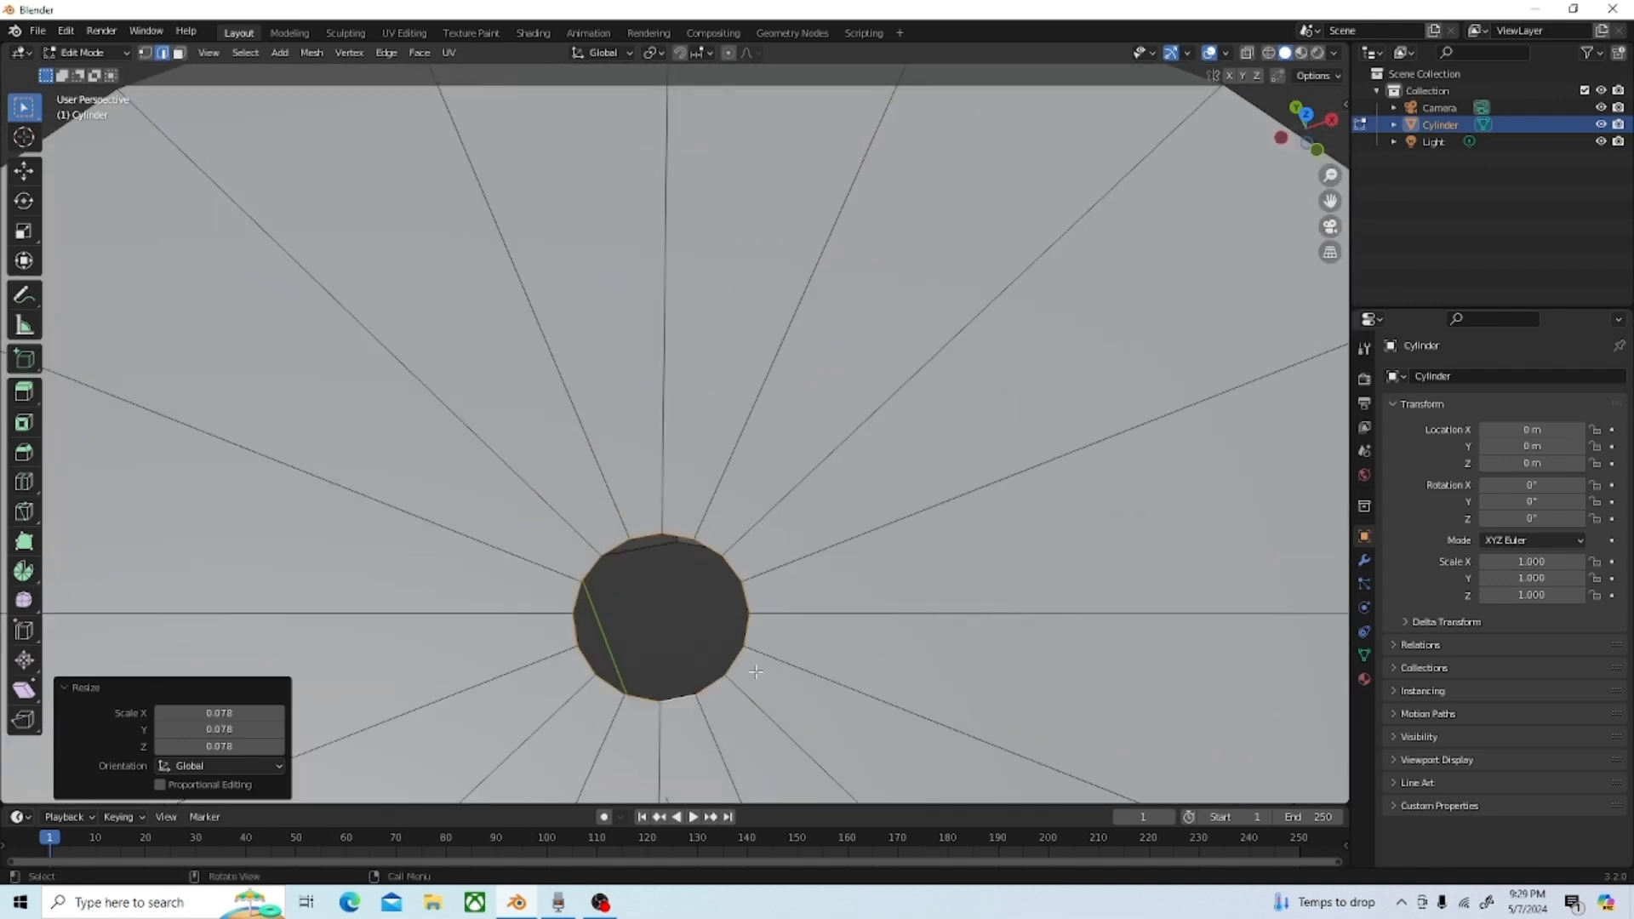
pyautogui.press('1')
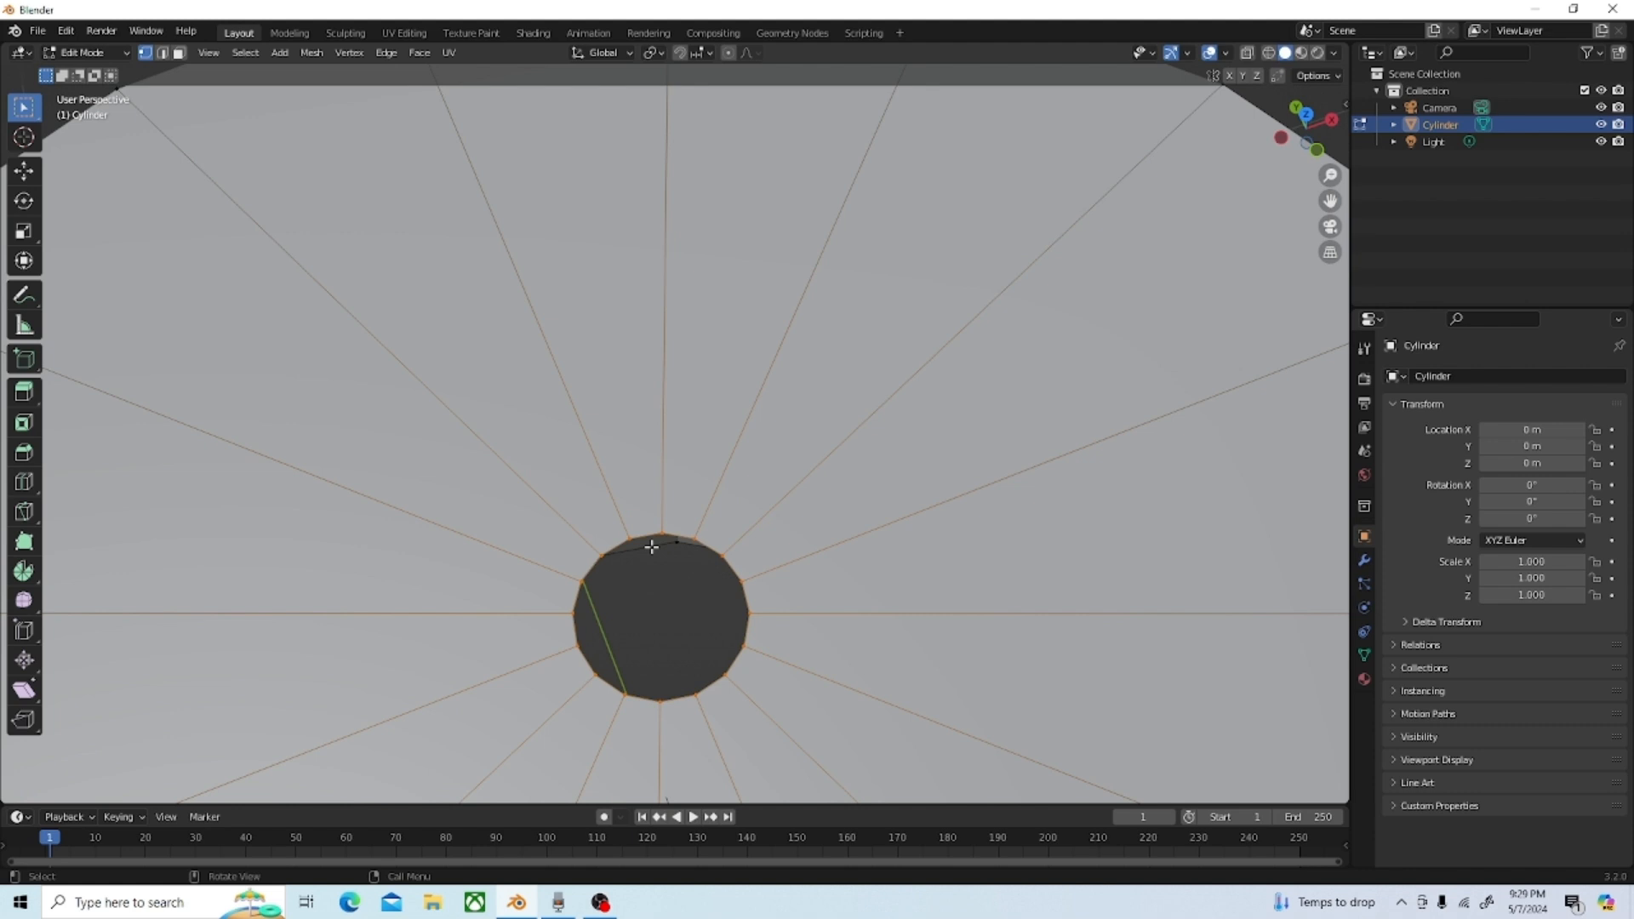
pyautogui.press('m')
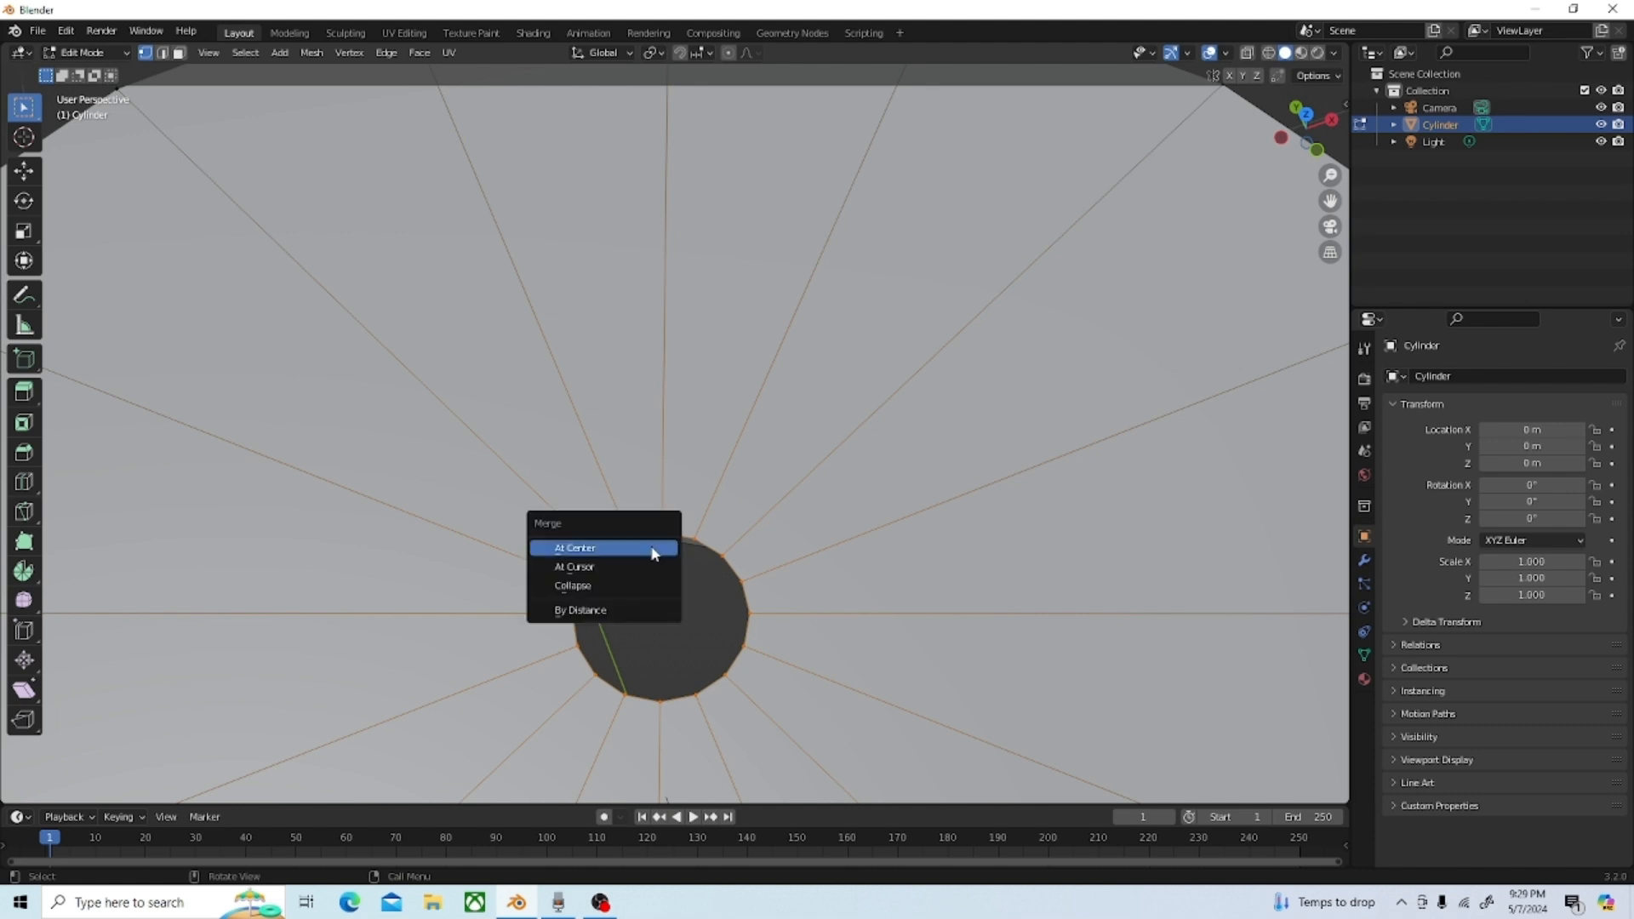
pyautogui.click(585, 549)
pyautogui.scroll(-5, 583, 554)
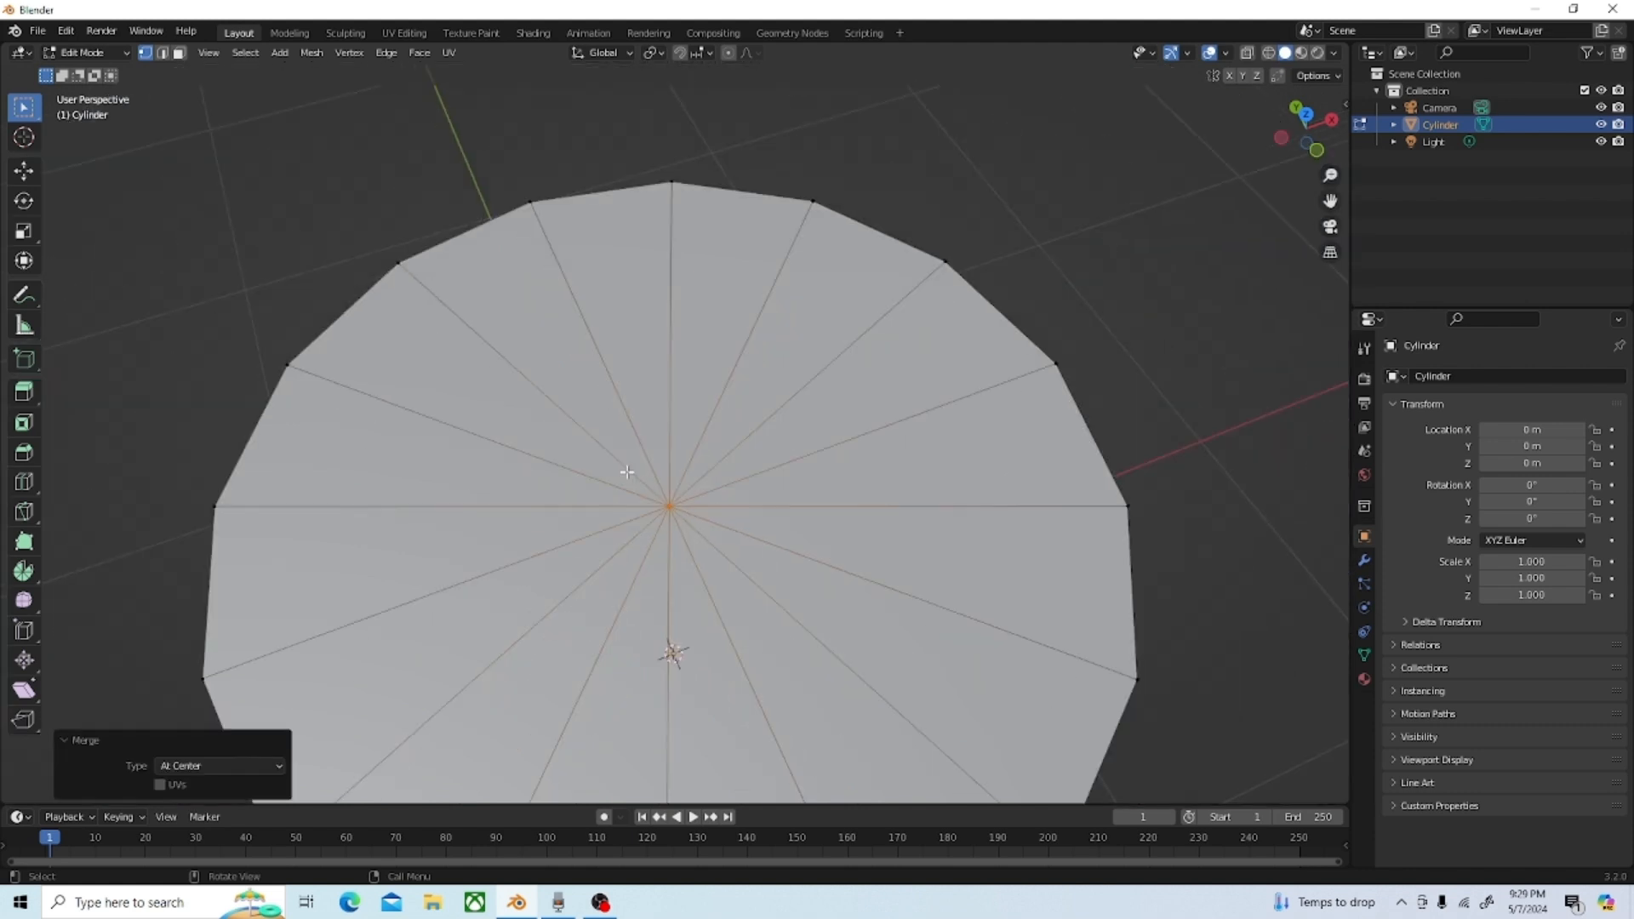
# Step: Select the cylinder's open bottom rim edge loop, extrude it in place and scale it inward to about 0.197
pyautogui.moveTo(667, 656); pyautogui.dragTo(736, 538, button='middle')
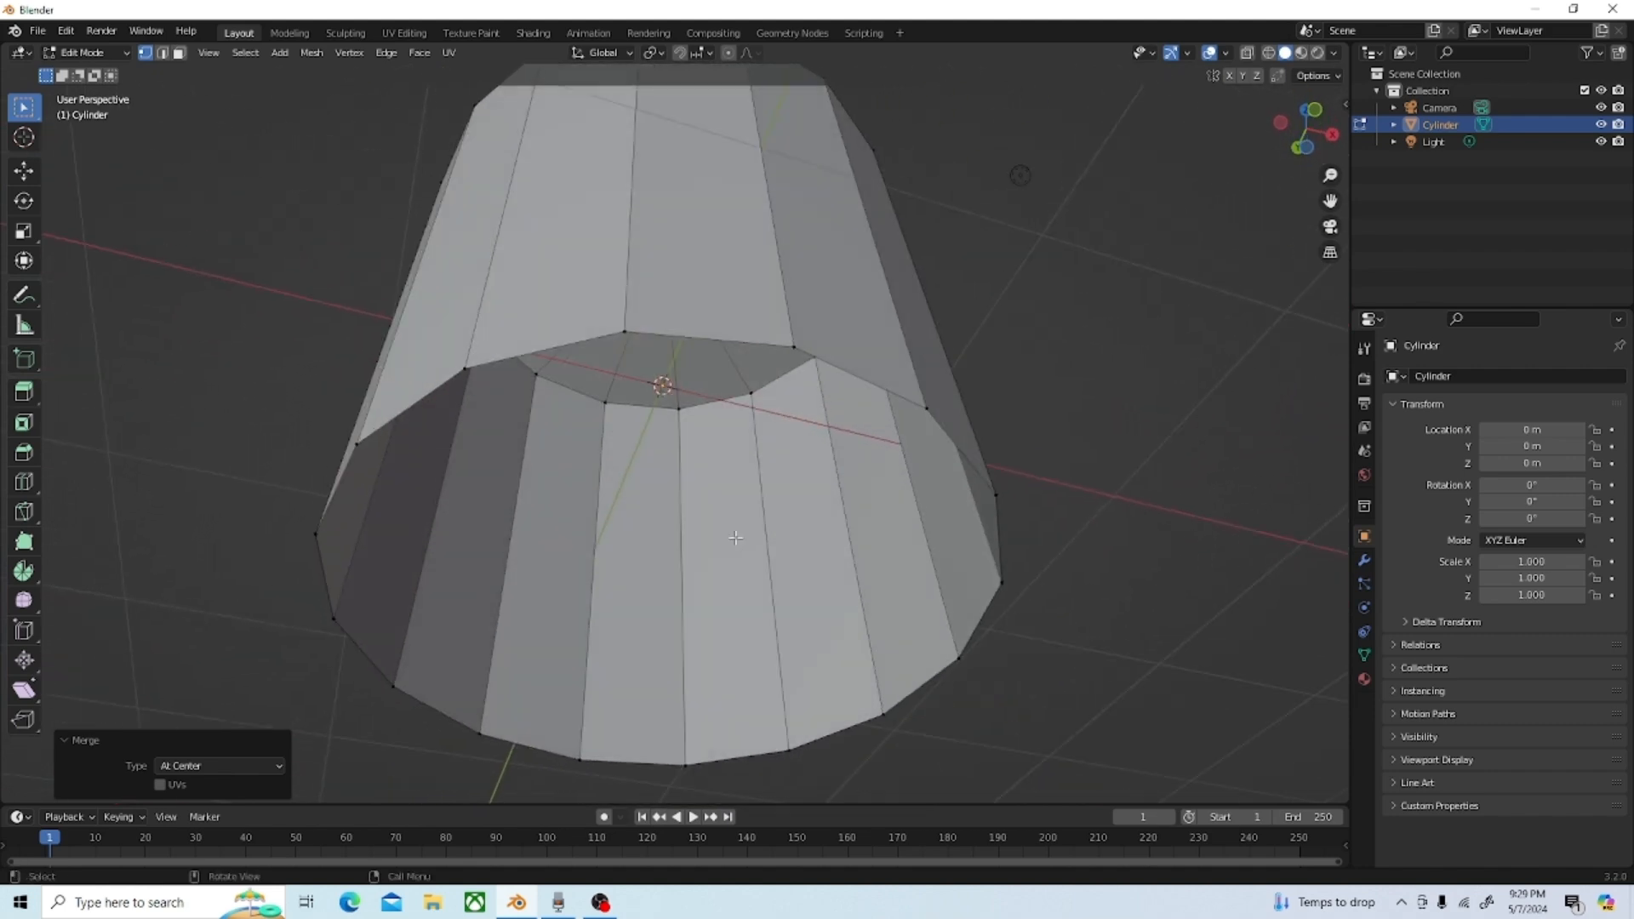
pyautogui.press('2')
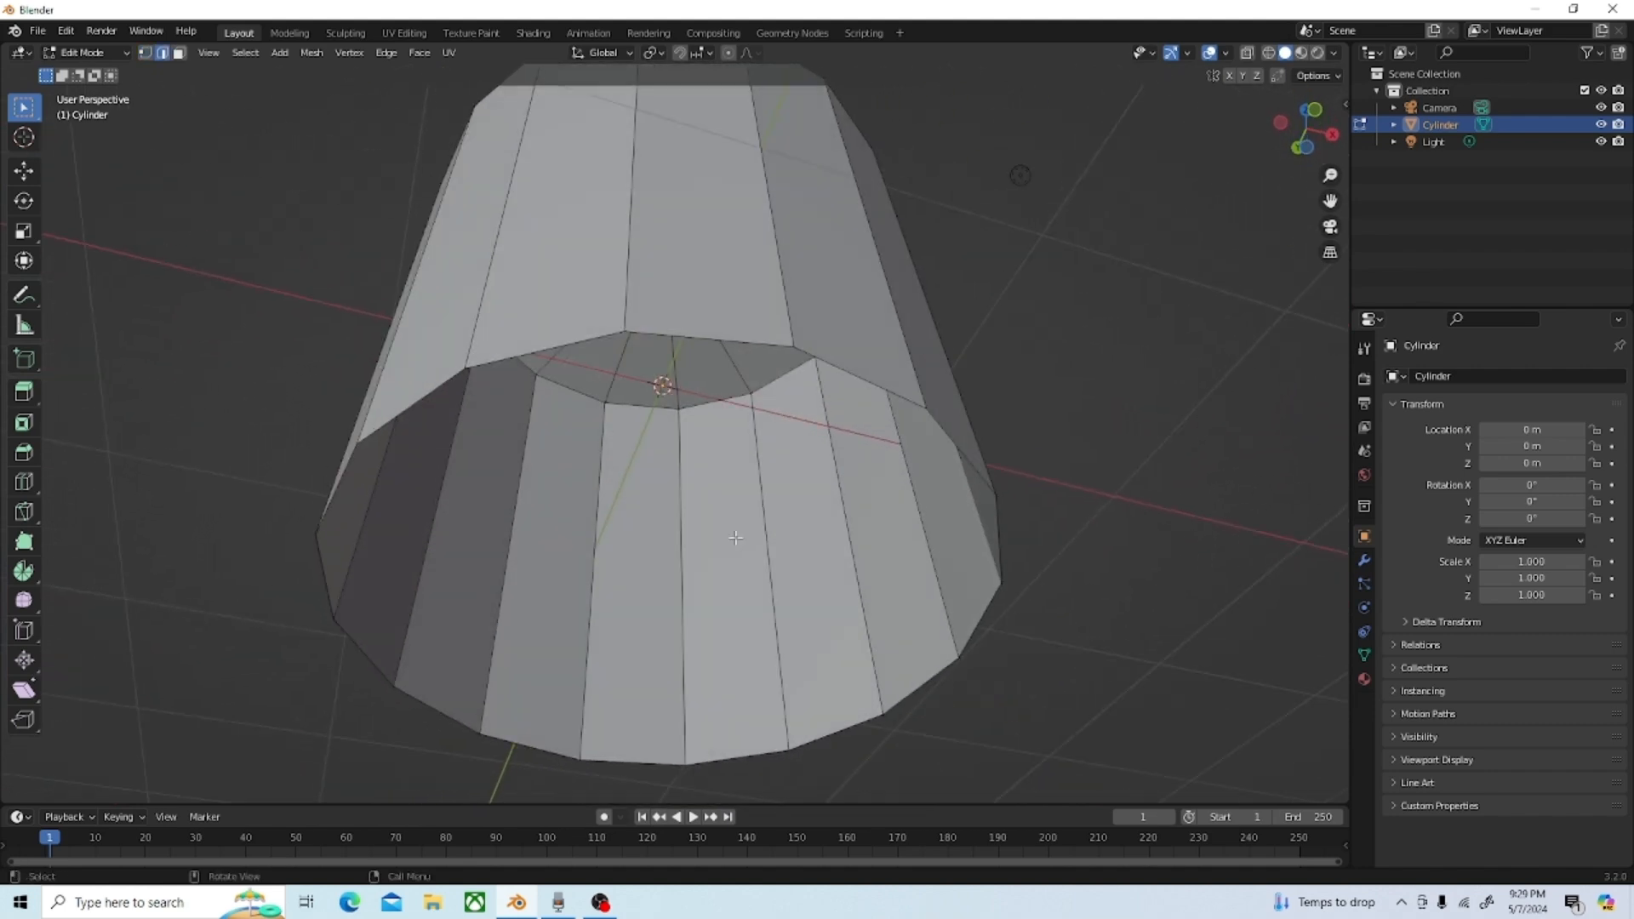
pyautogui.keyDown('alt'); pyautogui.click(766, 344); pyautogui.keyUp('alt')
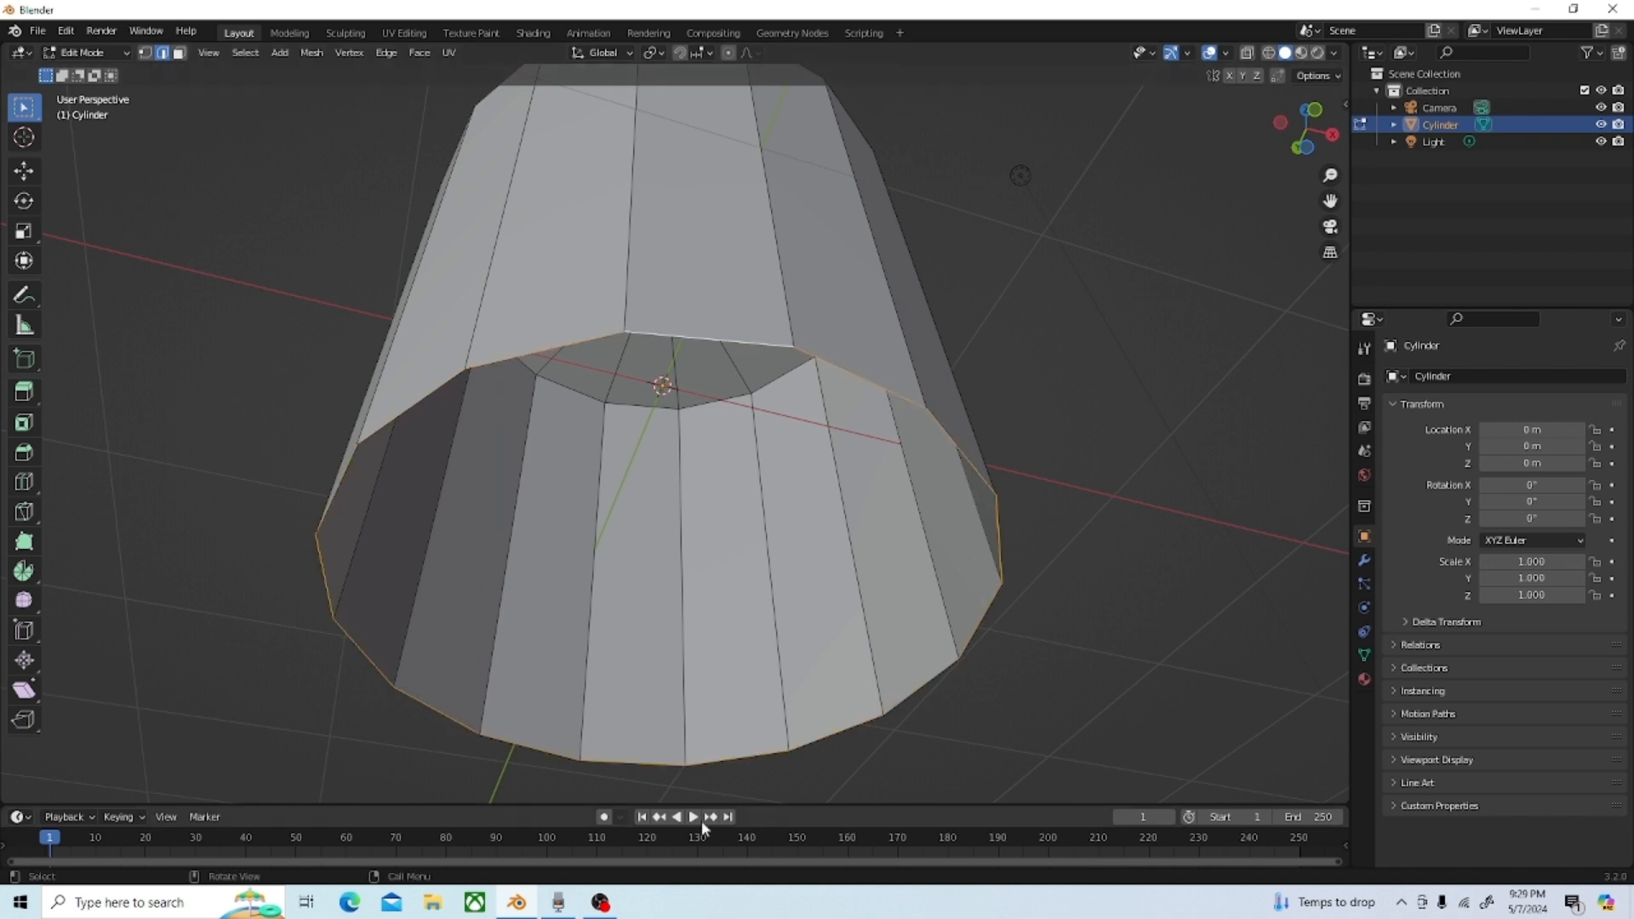
pyautogui.press('e')
pyautogui.rightClick(707, 574)
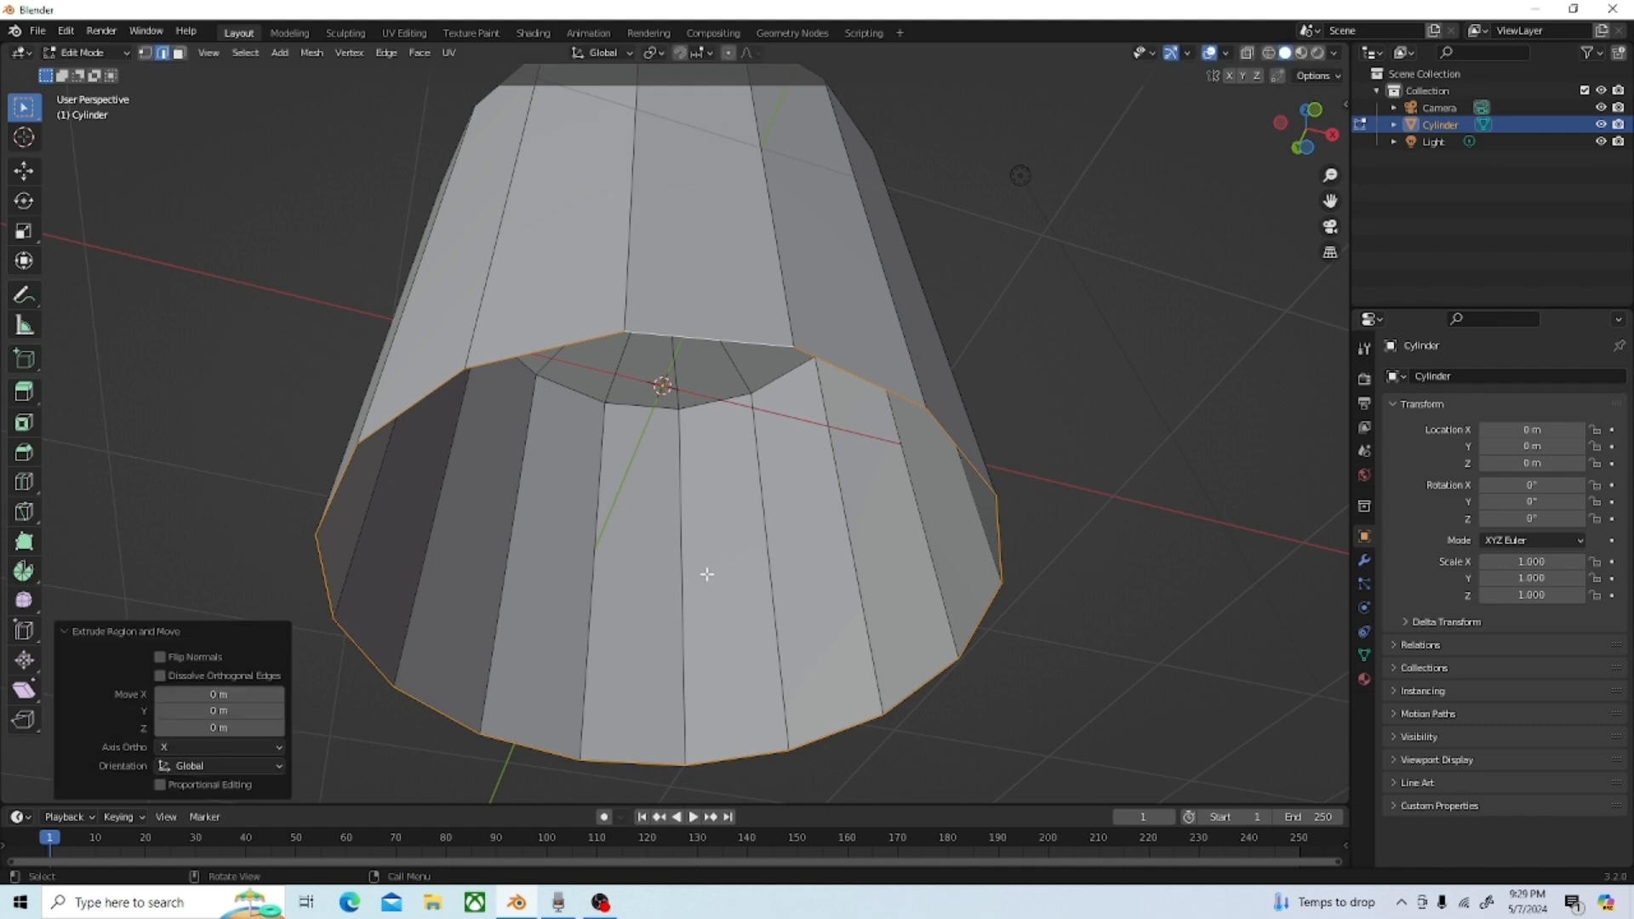
pyautogui.press('s')
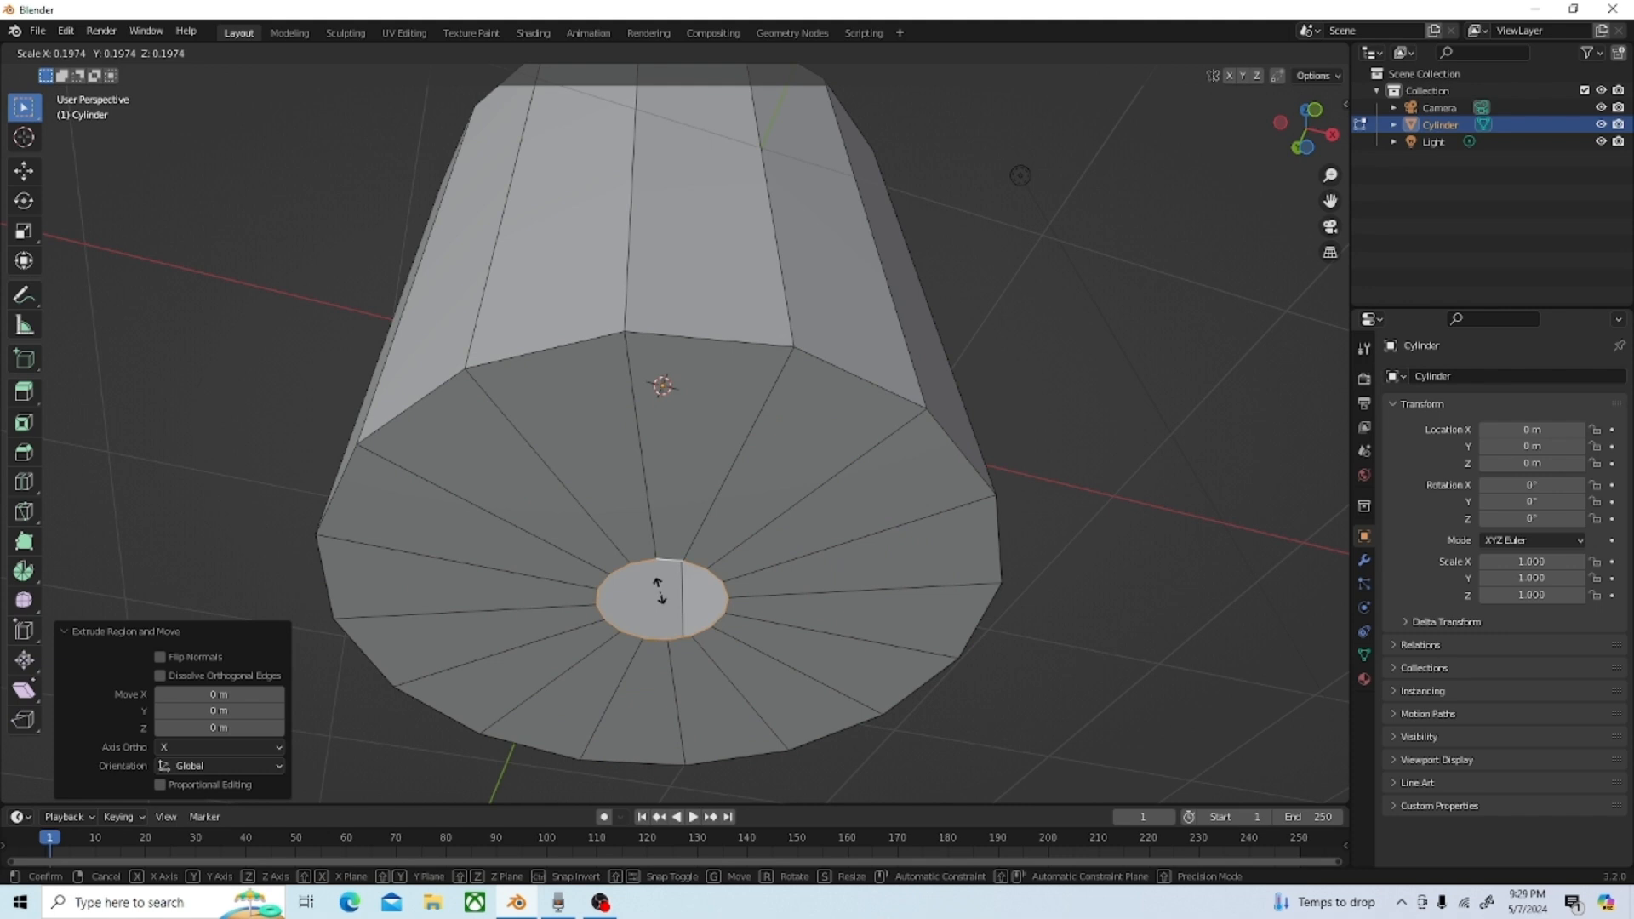
pyautogui.click(661, 591)
# Step: Merge the vertices of the small ring in the bottom cap at center to close the hole
pyautogui.scroll(3, 666, 636)
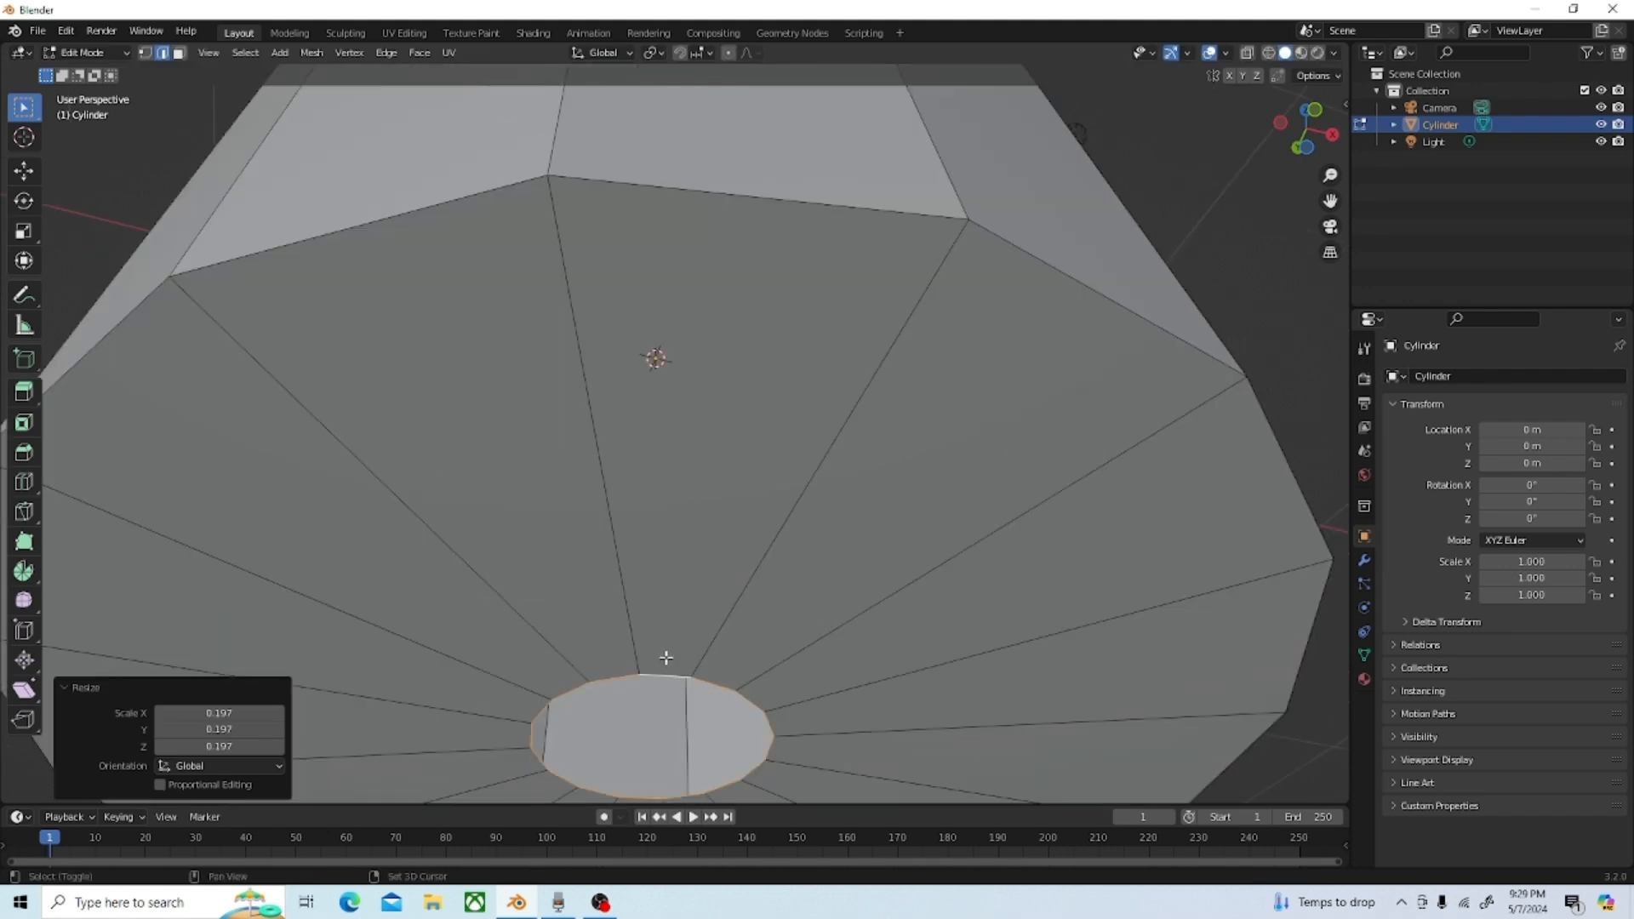
pyautogui.moveTo(664, 661); pyautogui.dragTo(330, 356, button='middle')
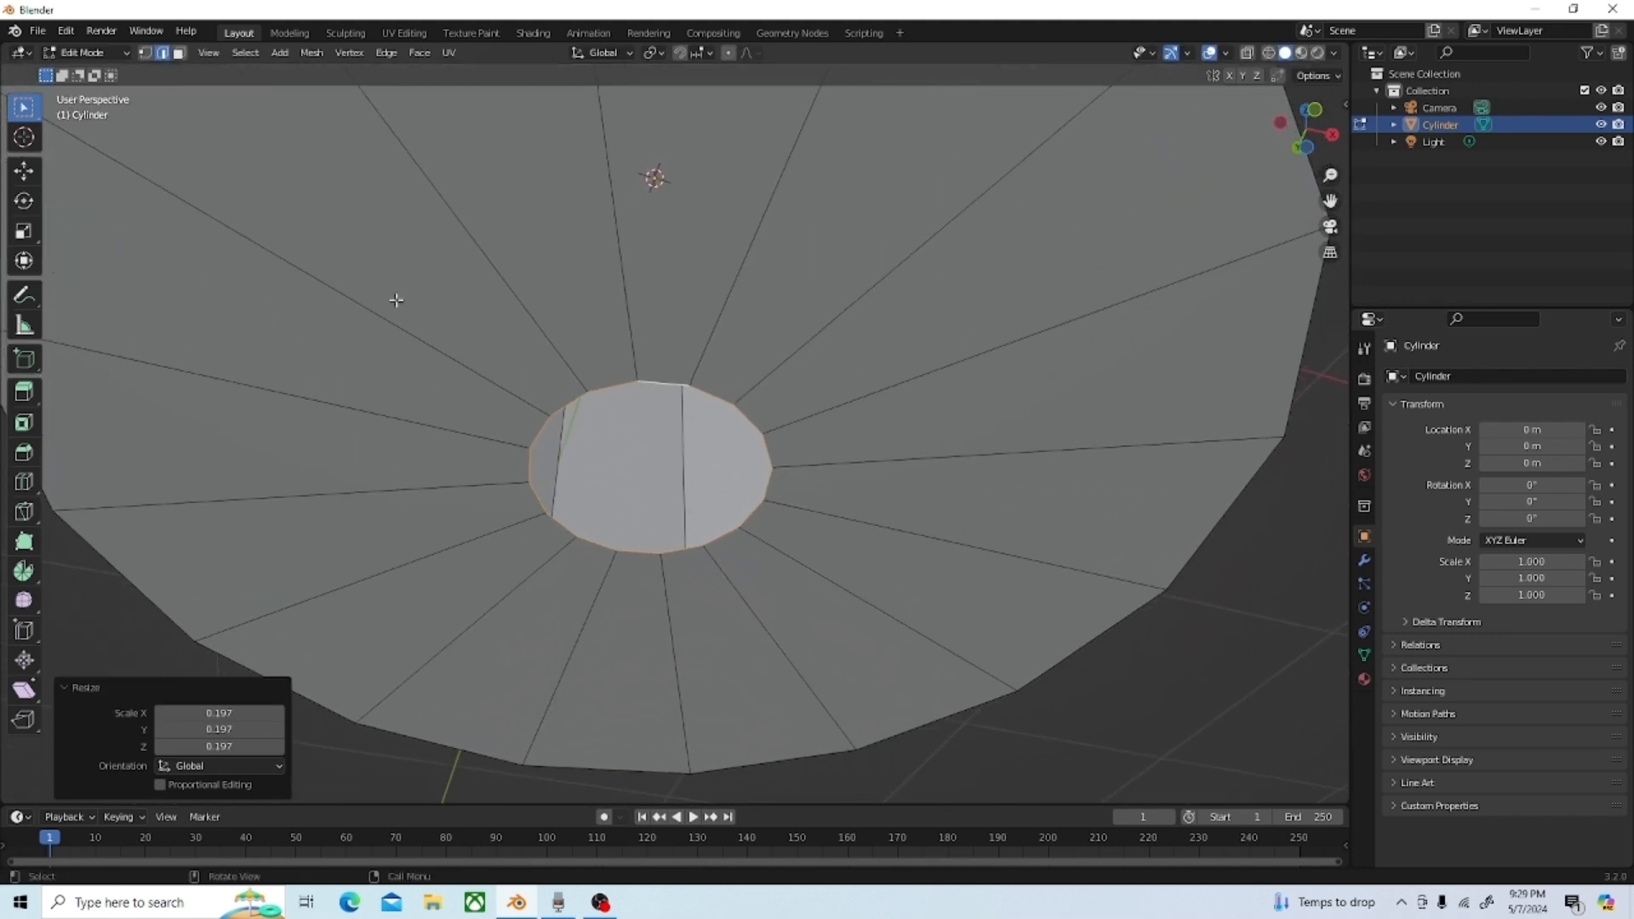
pyautogui.press('1')
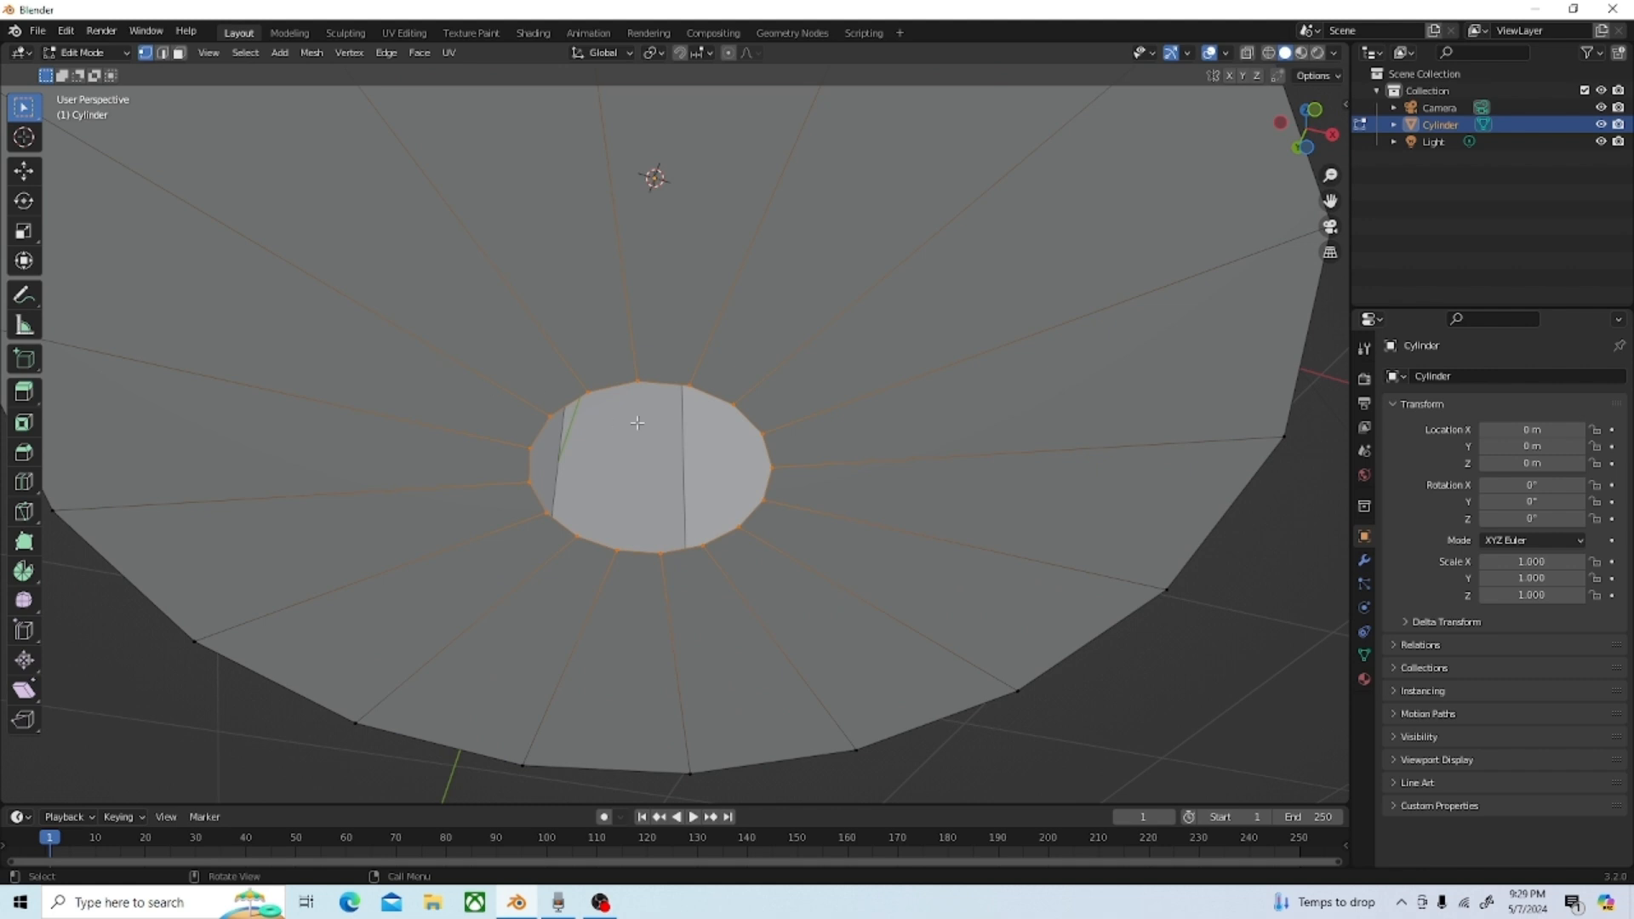
pyautogui.press('m')
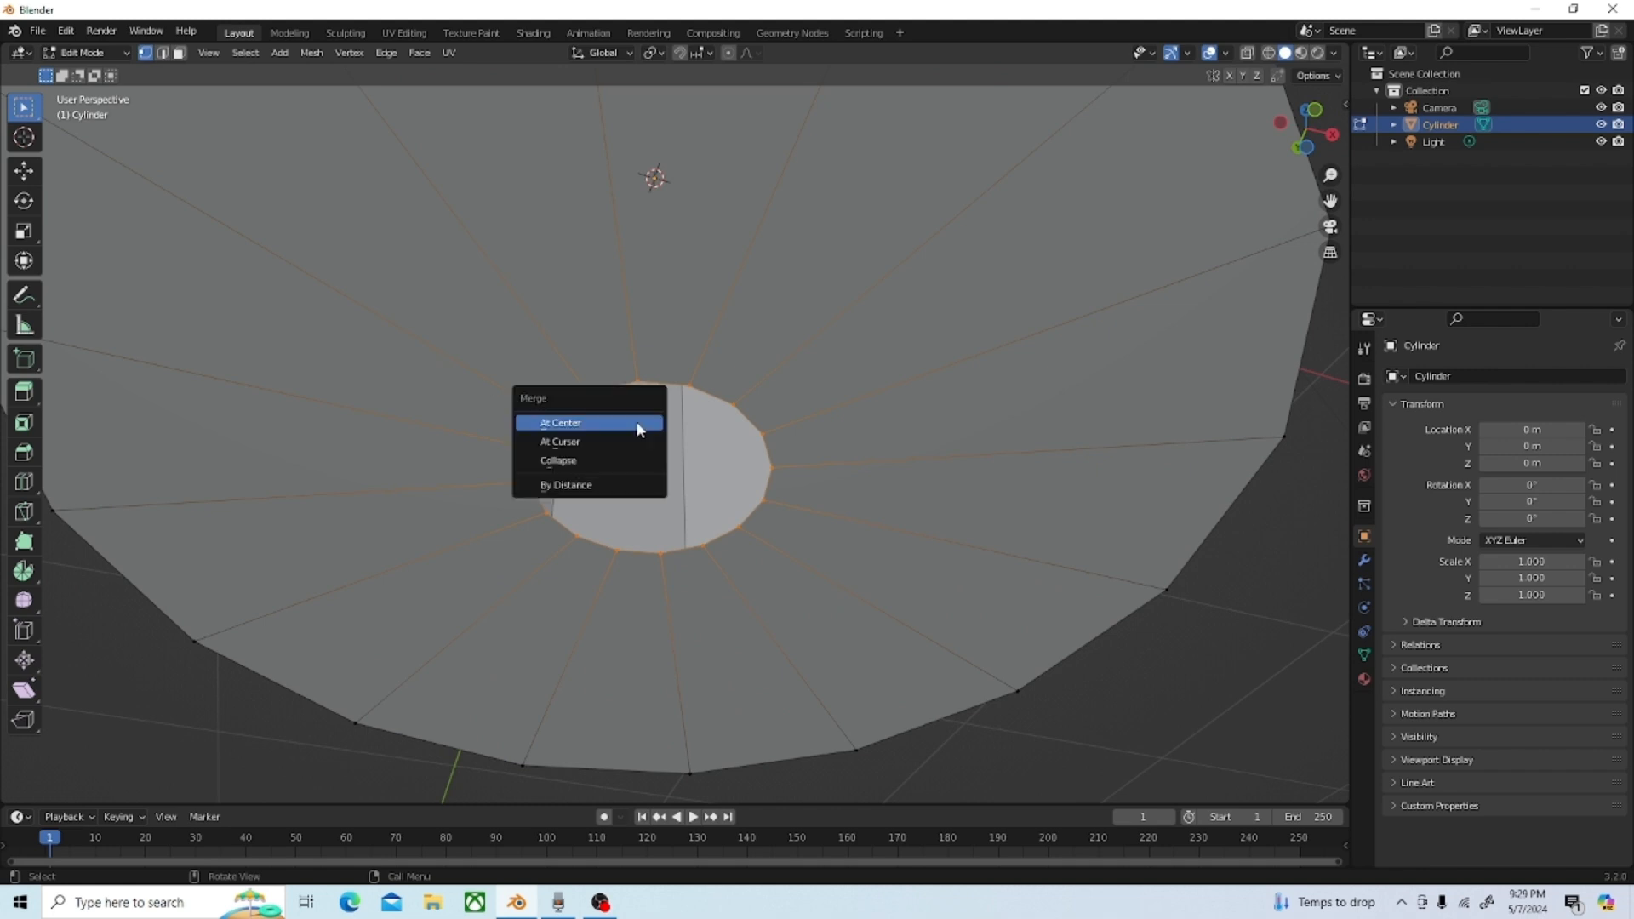
pyautogui.click(584, 424)
# Step: Examine the cylinder in front view and the triangle fan on its top cap from above
pyautogui.moveTo(656, 454); pyautogui.dragTo(709, 481, button='middle')
pyautogui.press('KP_1')
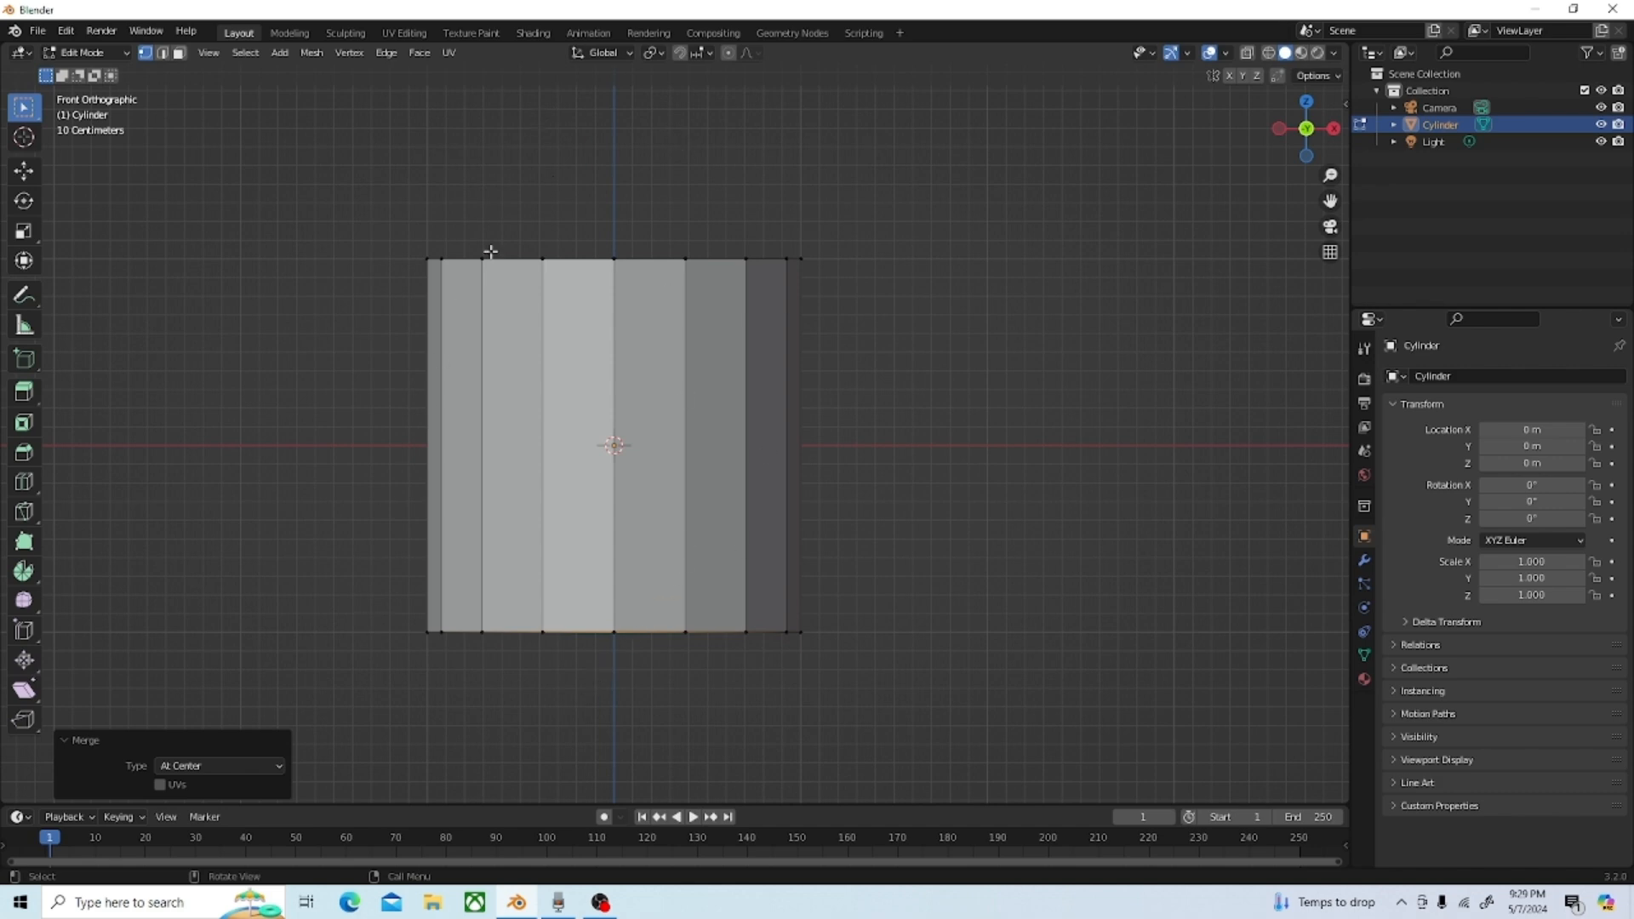
pyautogui.scroll(1, 584, 450)
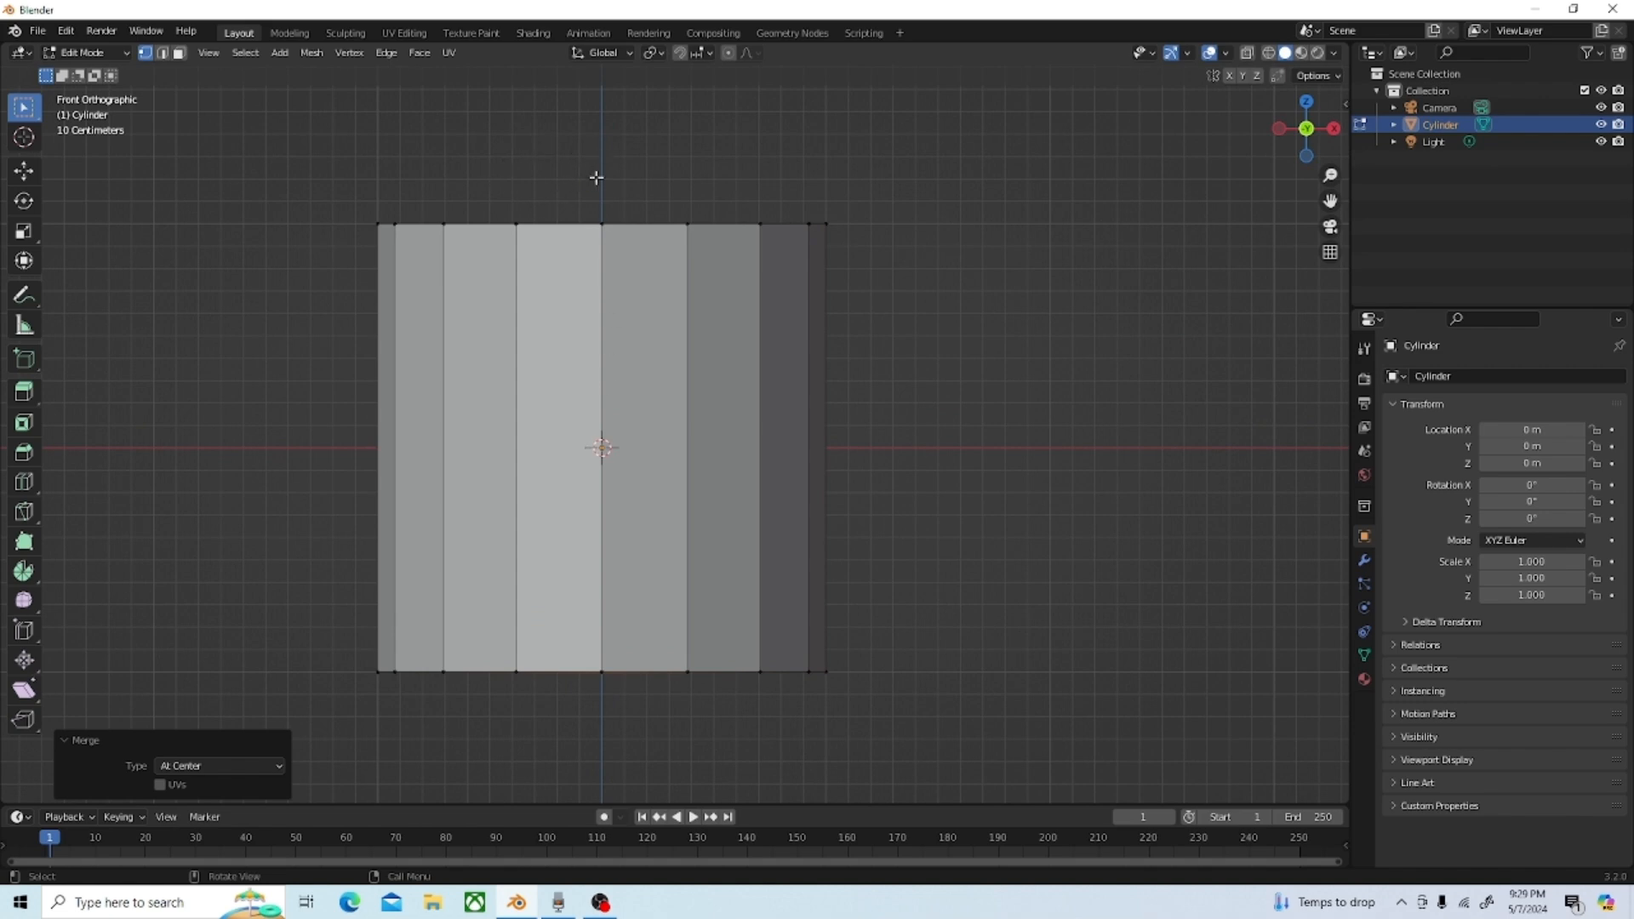
pyautogui.moveTo(615, 228); pyautogui.dragTo(617, 375, button='middle')
pyautogui.scroll(-3, 502, 387)
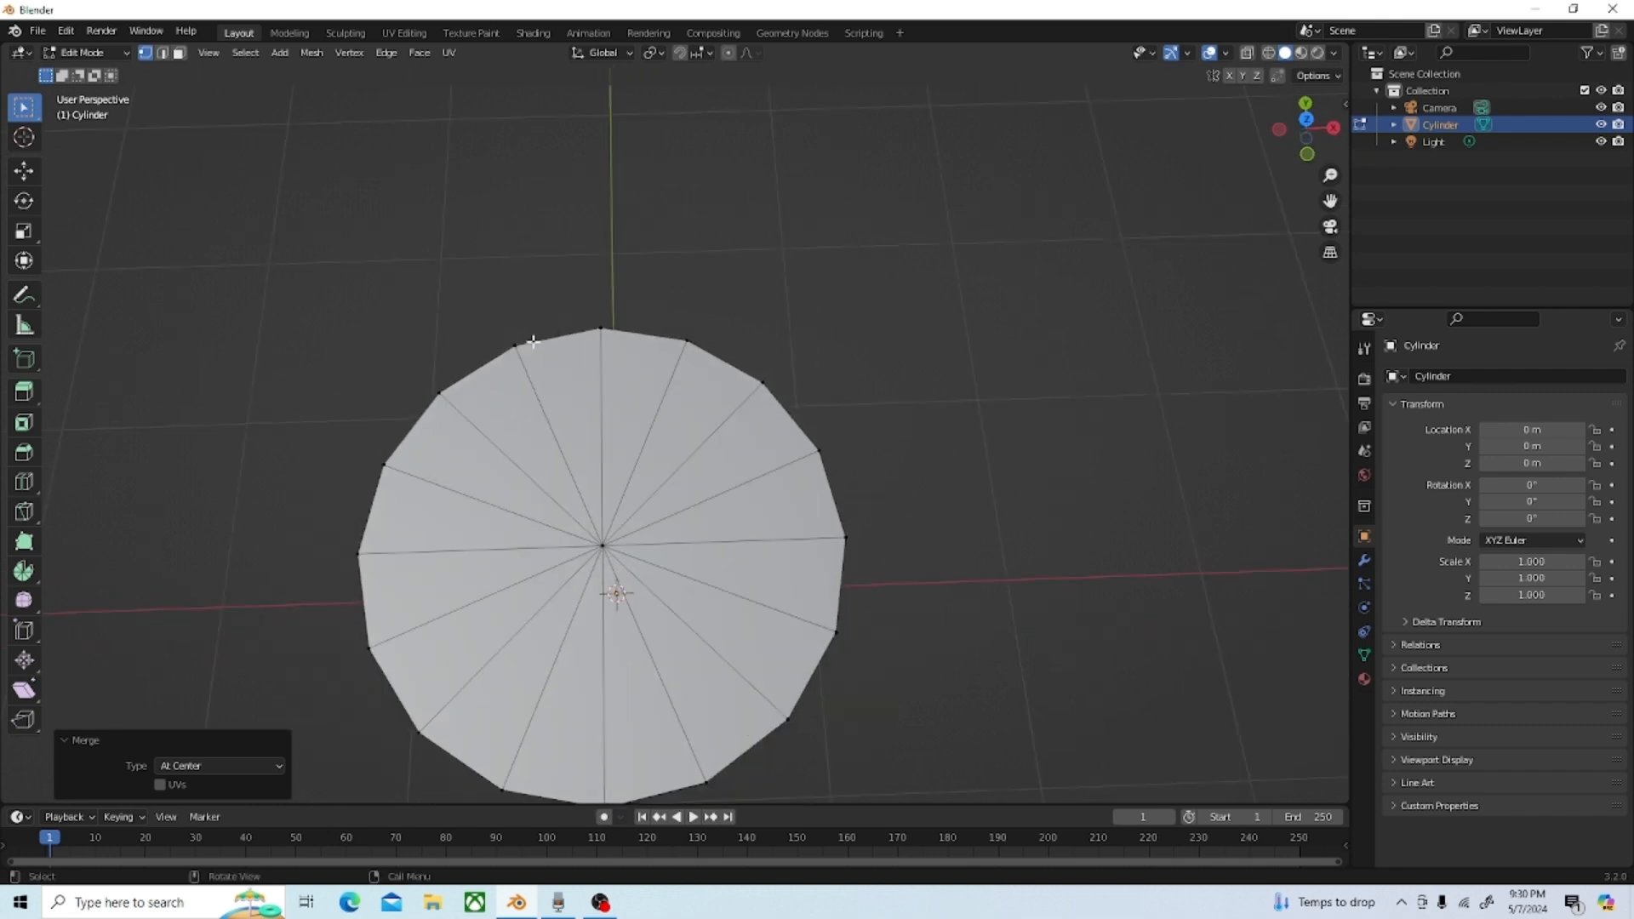
pyautogui.scroll(3, 630, 576)
pyautogui.moveTo(631, 577); pyautogui.dragTo(680, 467, button='middle')
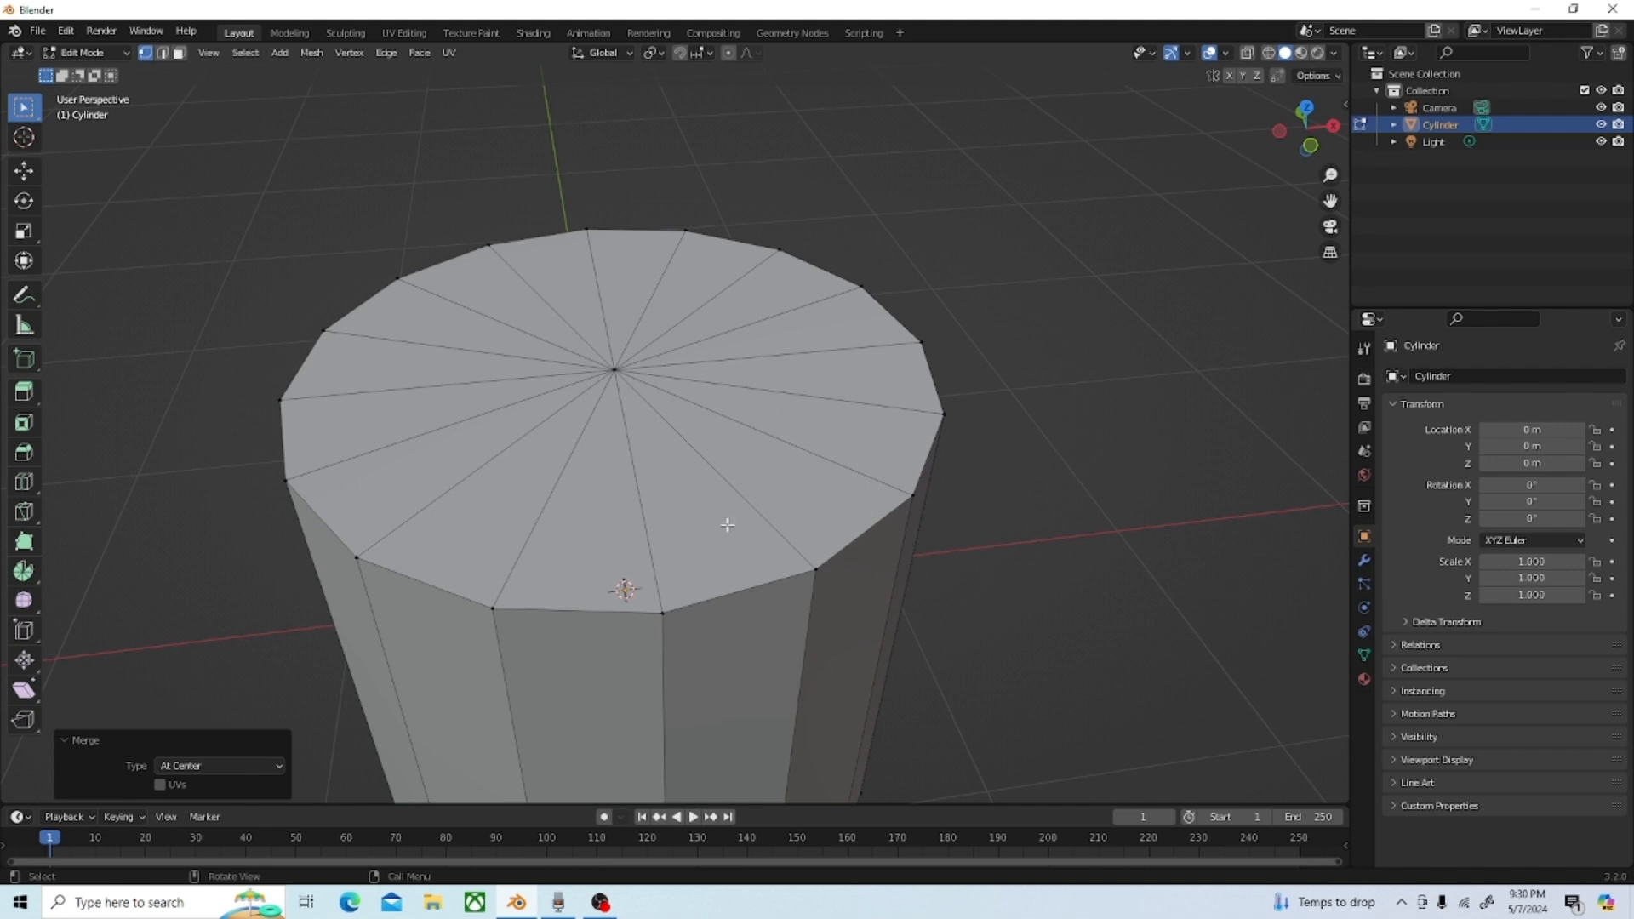
pyautogui.press('KP_1')
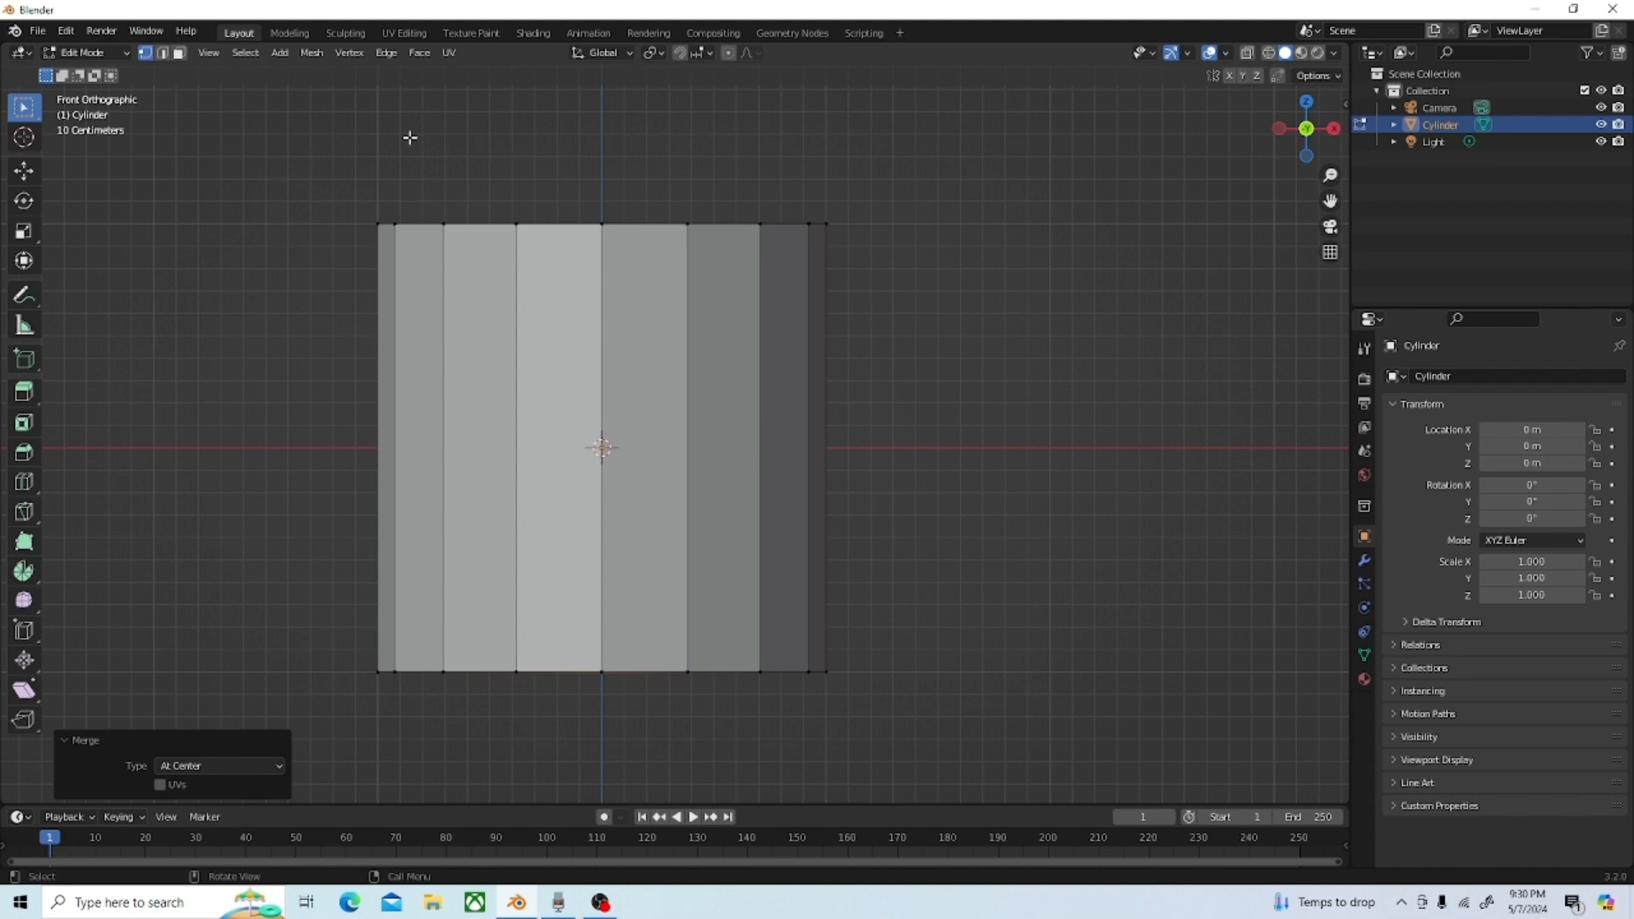
# Step: Select every second spoke edge of the top cap's triangle fan in edge selection mode
pyautogui.press('2')
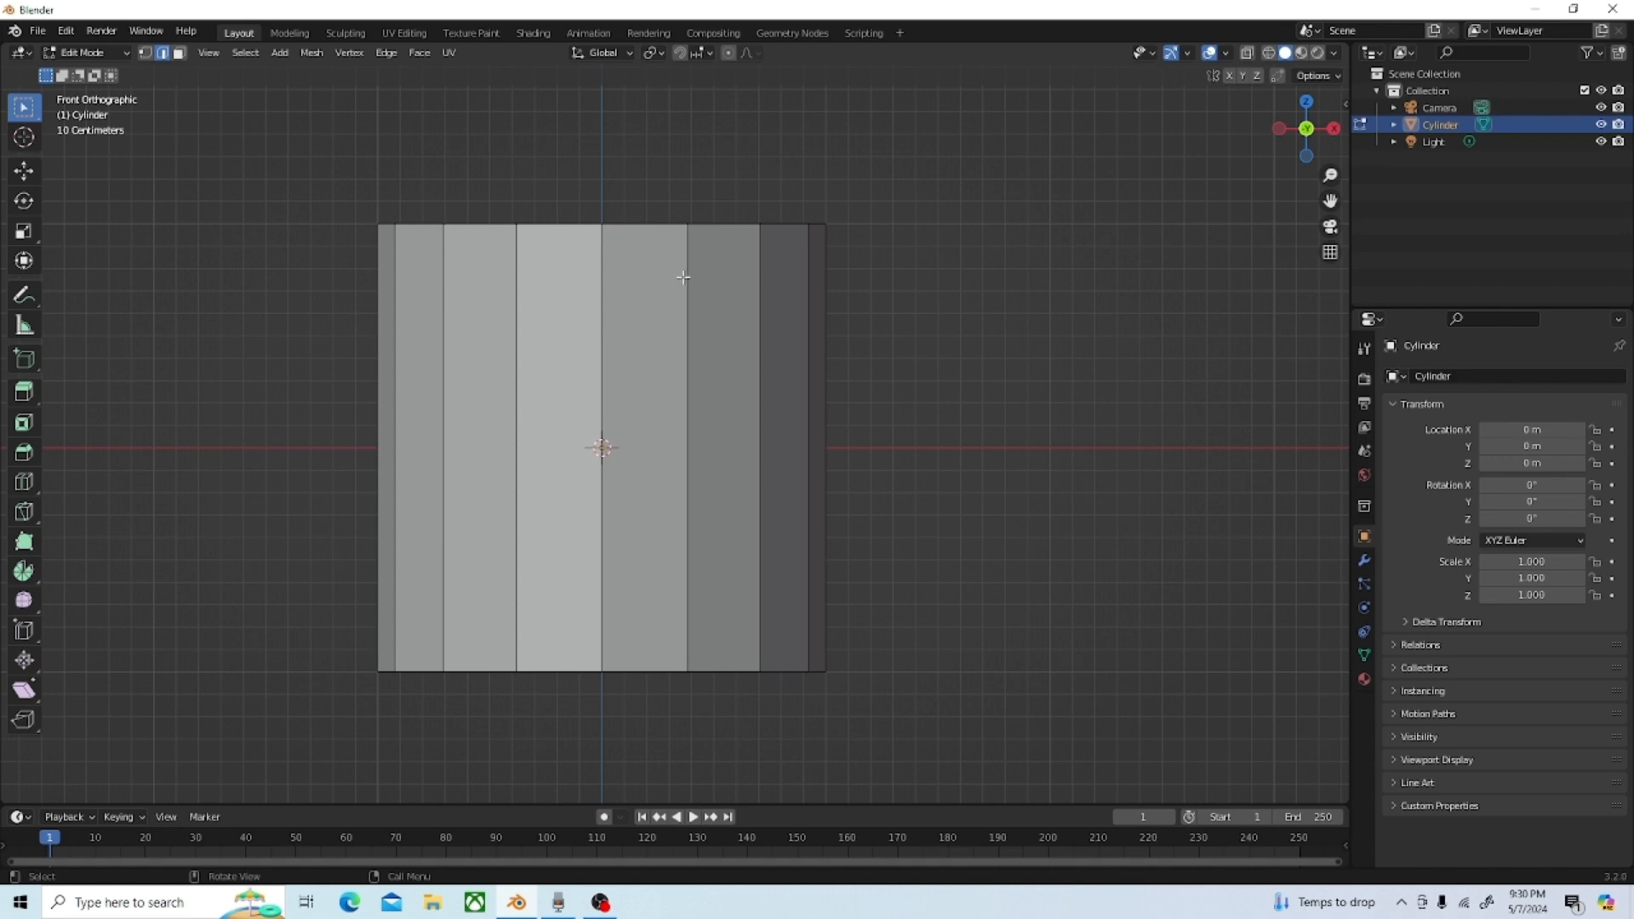
pyautogui.click(691, 271)
pyautogui.moveTo(689, 267); pyautogui.dragTo(694, 346, button='middle')
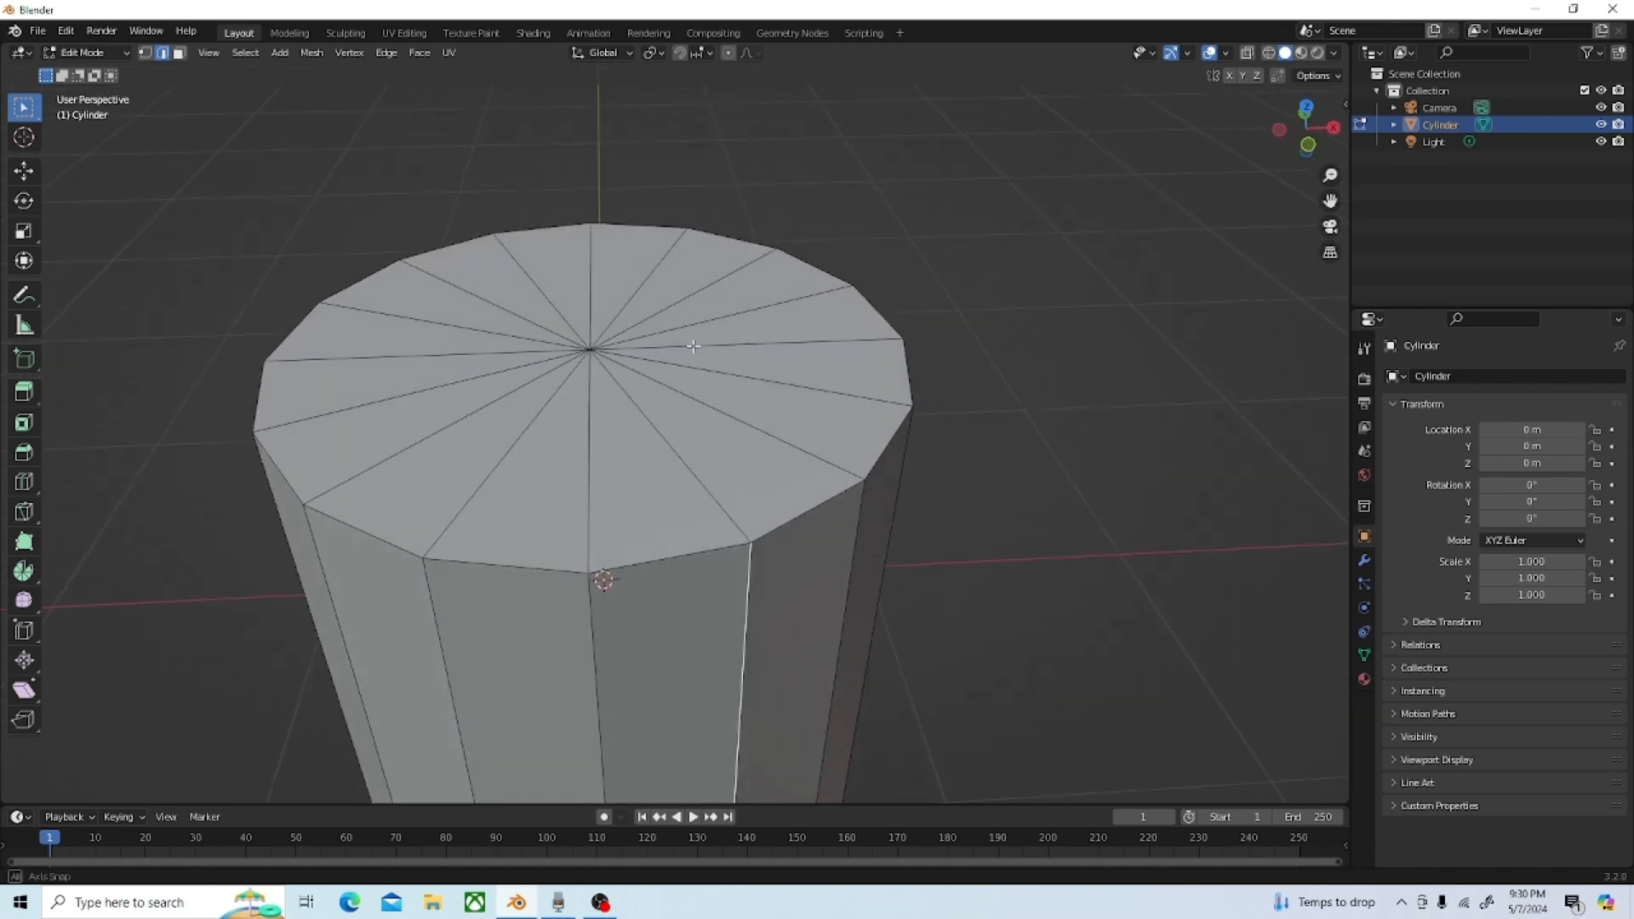
pyautogui.click(679, 452)
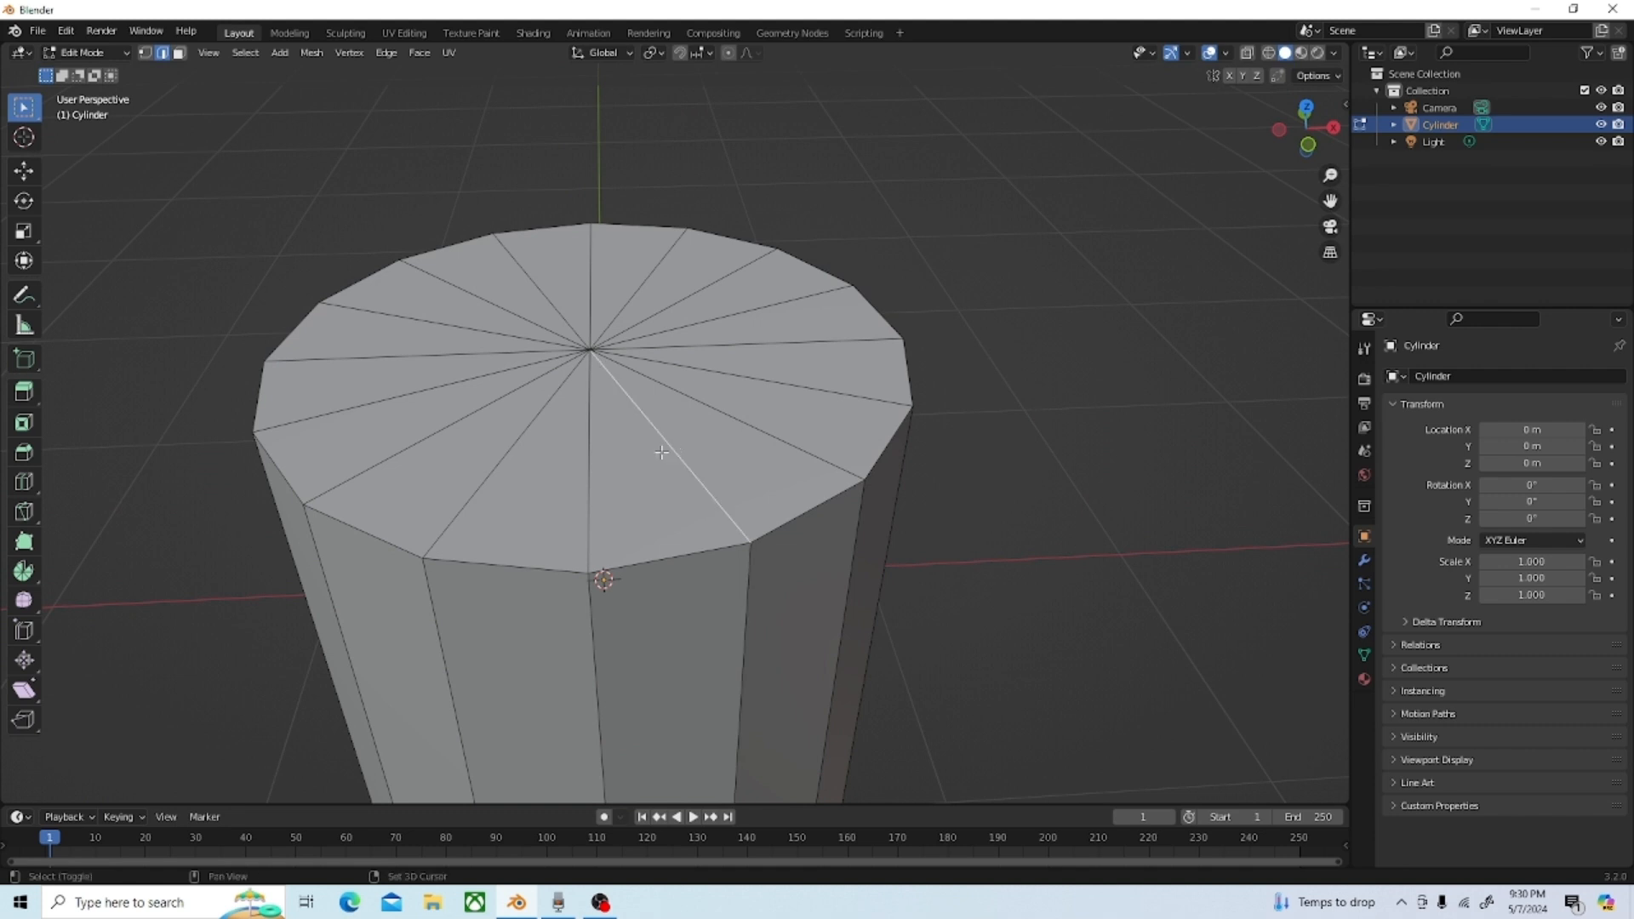
pyautogui.keyDown('shift'); pyautogui.click(516, 451); pyautogui.keyUp('shift')
pyautogui.keyDown('shift'); pyautogui.click(461, 382); pyautogui.keyUp('shift')
pyautogui.keyDown('shift'); pyautogui.click(469, 310); pyautogui.keyUp('shift')
pyautogui.keyDown('shift'); pyautogui.click(528, 270); pyautogui.keyUp('shift')
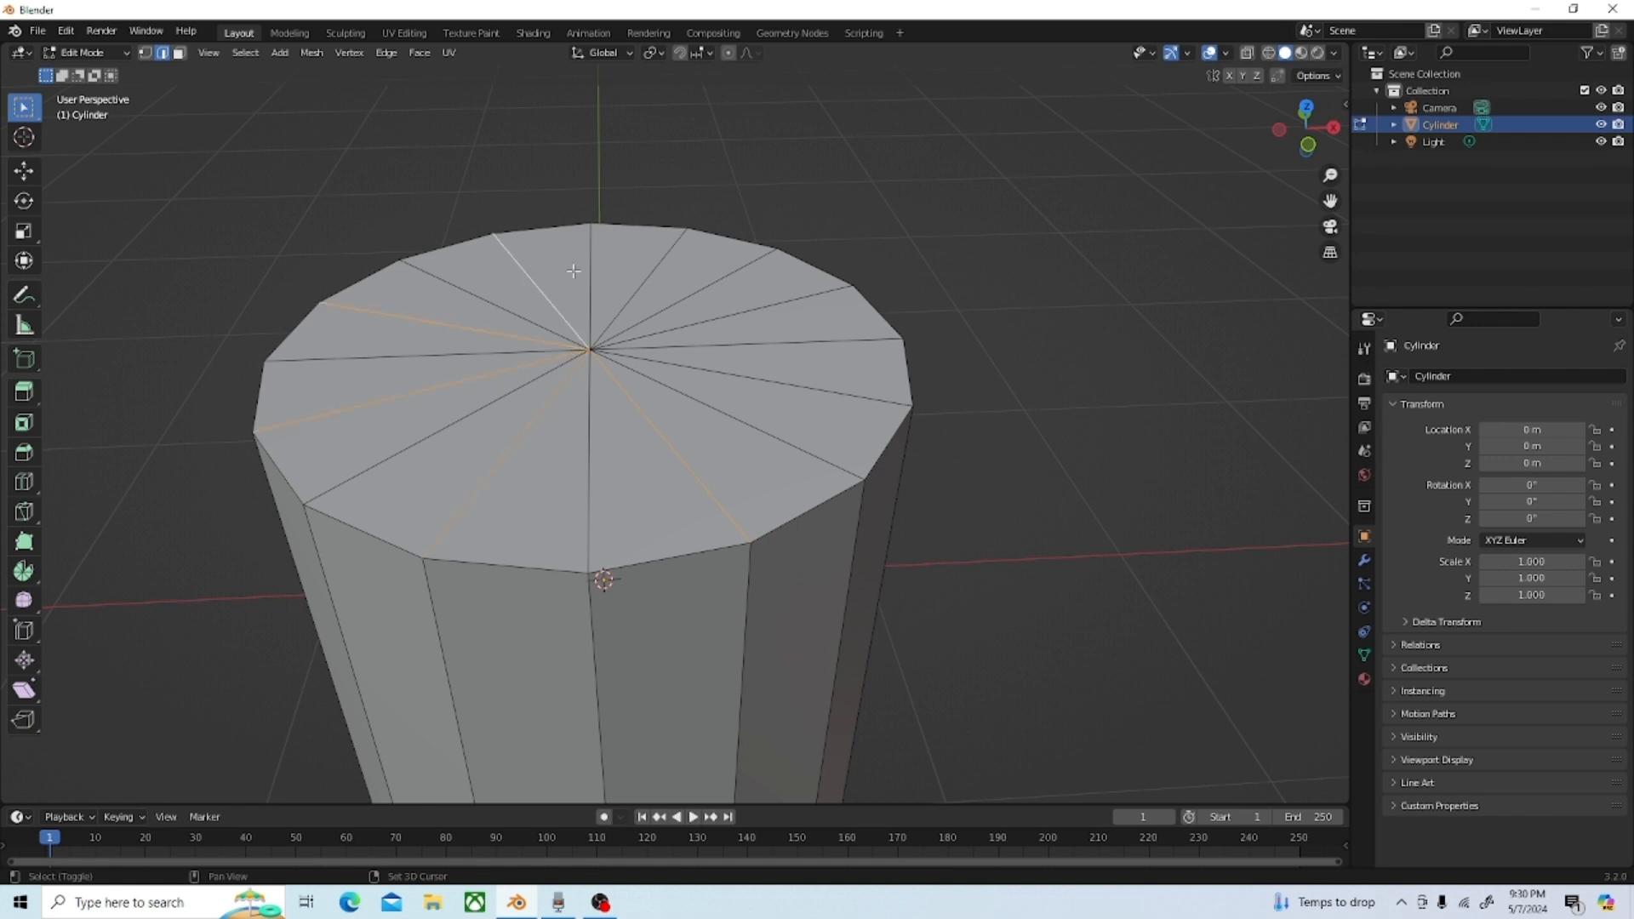
pyautogui.keyDown('shift'); pyautogui.click(656, 273); pyautogui.keyUp('shift')
pyautogui.keyDown('shift'); pyautogui.click(720, 326); pyautogui.keyUp('shift')
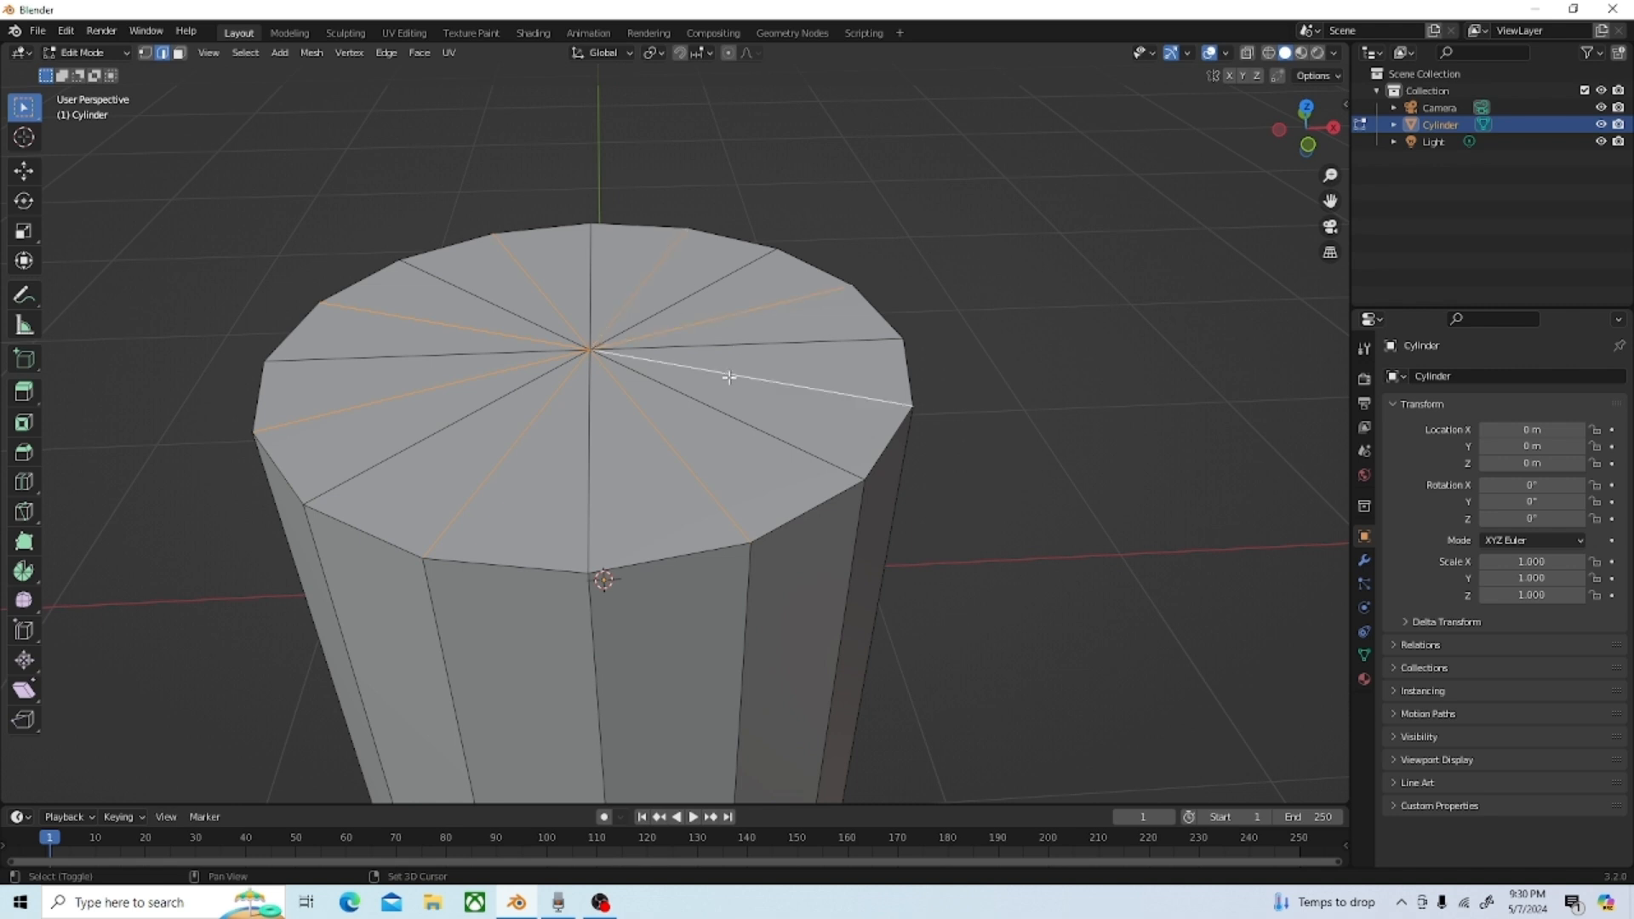
# Step: Add the matching alternate spoke edges of the bottom cap's triangle fan to the selection
pyautogui.scroll(-4, 697, 596)
pyautogui.moveTo(693, 621); pyautogui.dragTo(697, 478, button='middle')
pyautogui.keyDown('shift'); pyautogui.click(696, 467); pyautogui.keyUp('shift')
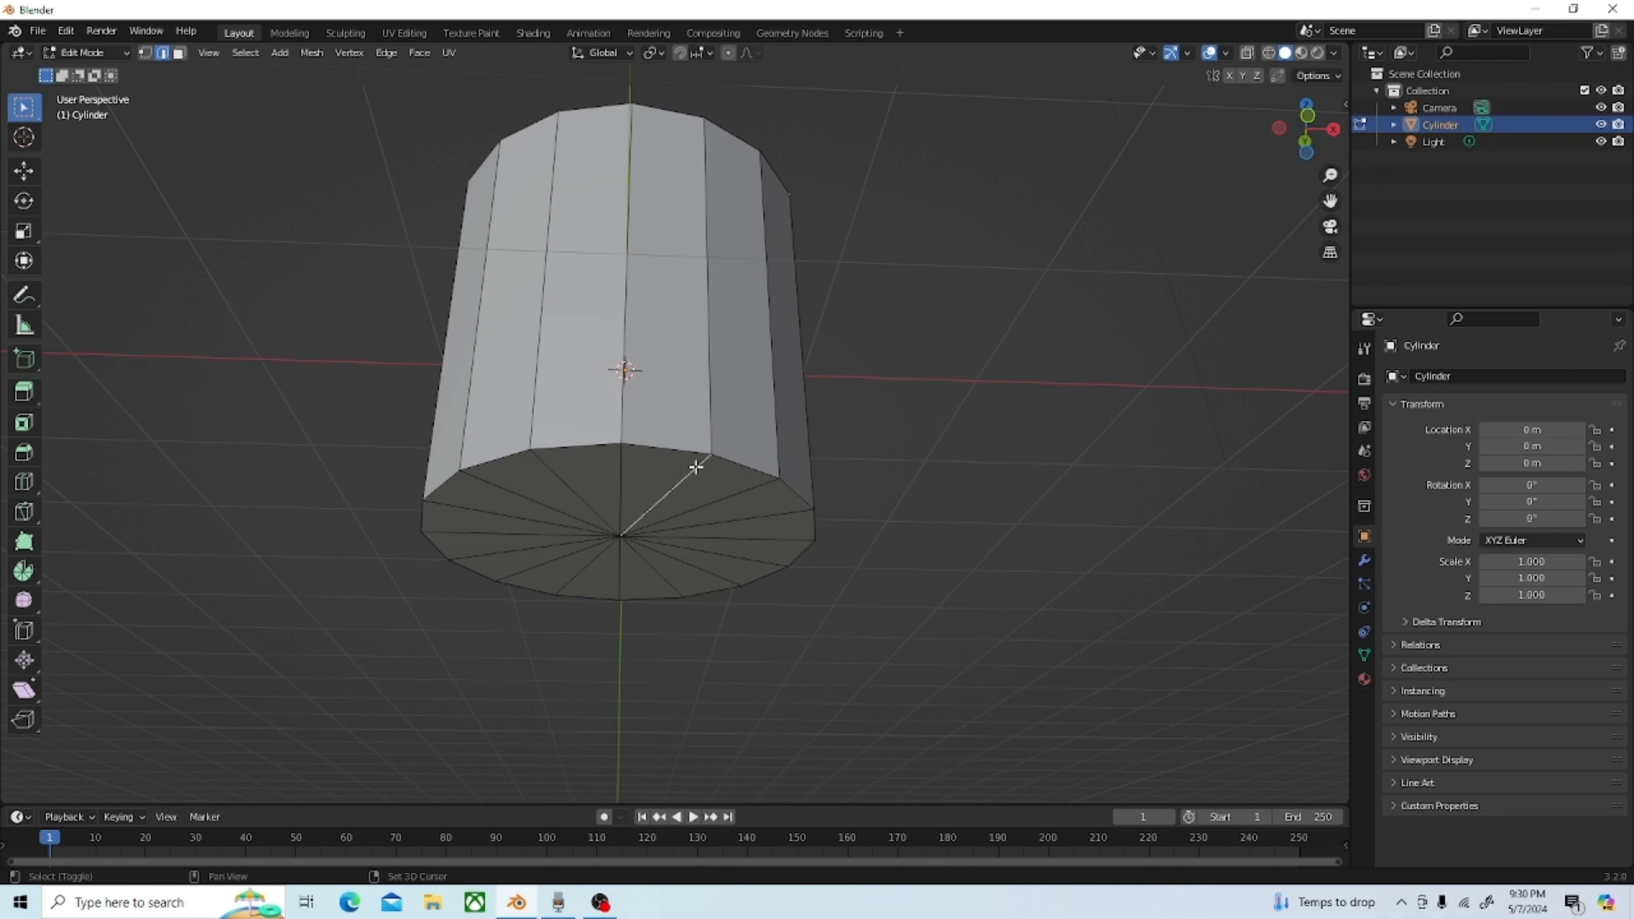
pyautogui.keyDown('shift'); pyautogui.click(580, 497); pyautogui.keyUp('shift')
pyautogui.keyDown('shift'); pyautogui.click(476, 513); pyautogui.keyUp('shift')
pyautogui.keyDown('shift'); pyautogui.click(481, 554); pyautogui.keyUp('shift')
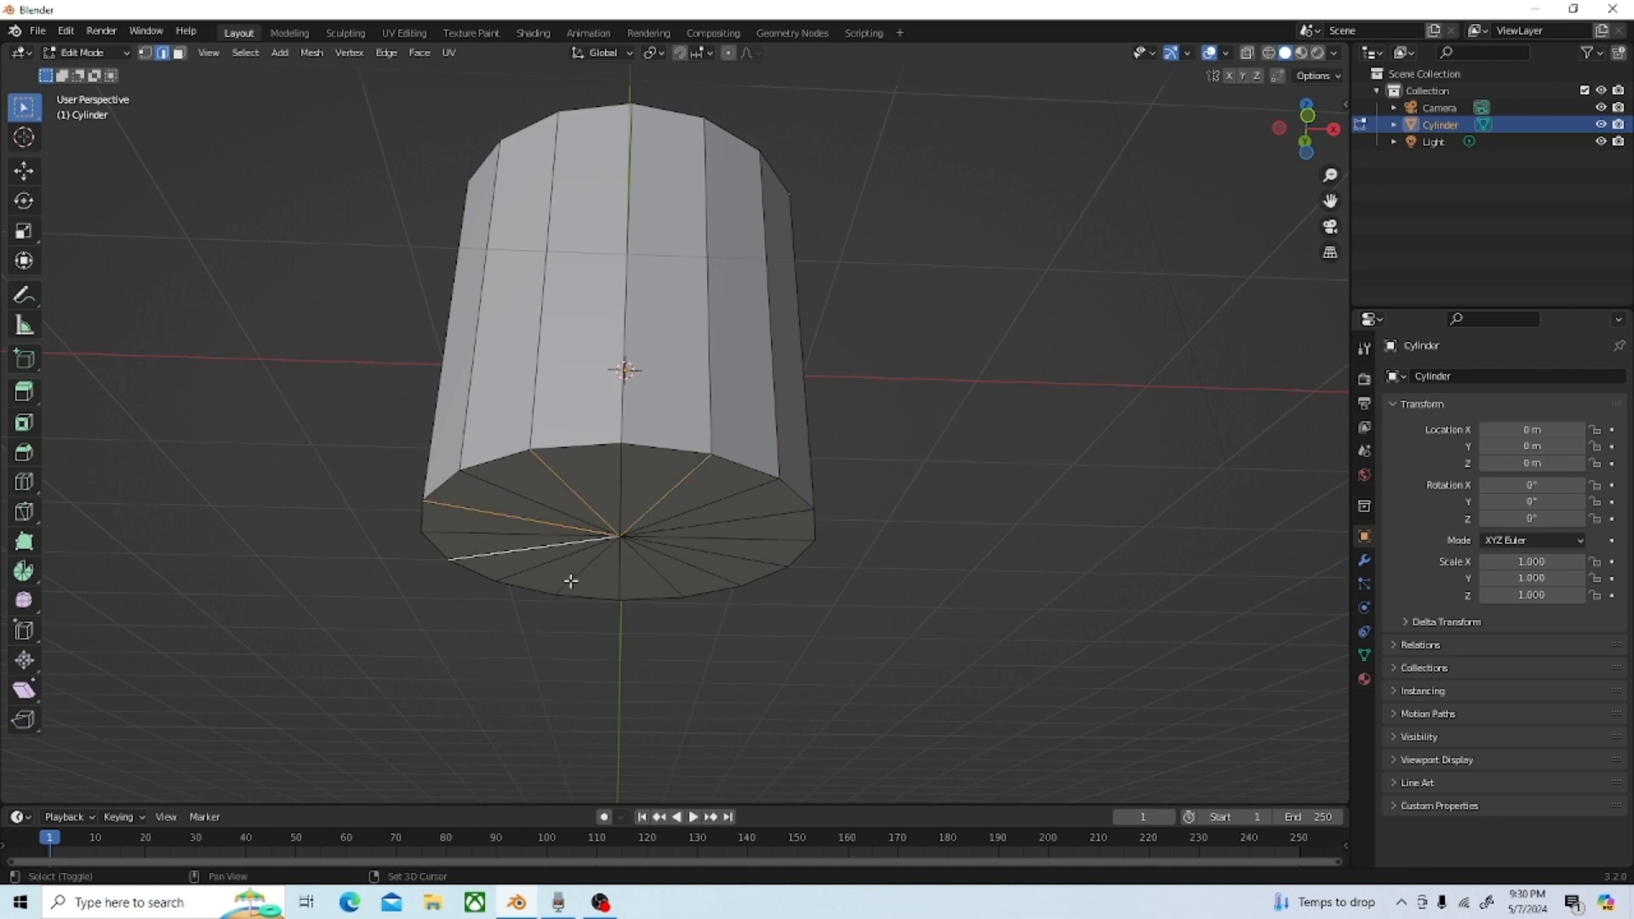
pyautogui.keyDown('shift'); pyautogui.click(571, 581); pyautogui.keyUp('shift')
pyautogui.keyDown('shift'); pyautogui.click(654, 571); pyautogui.keyUp('shift')
pyautogui.keyDown('shift'); pyautogui.click(702, 550); pyautogui.keyUp('shift')
# Step: Try dissolving the selected alternate spoke edges on both caps, and undo the dissolve
pyautogui.moveTo(731, 524); pyautogui.dragTo(628, 636, button='middle')
pyautogui.press('x')
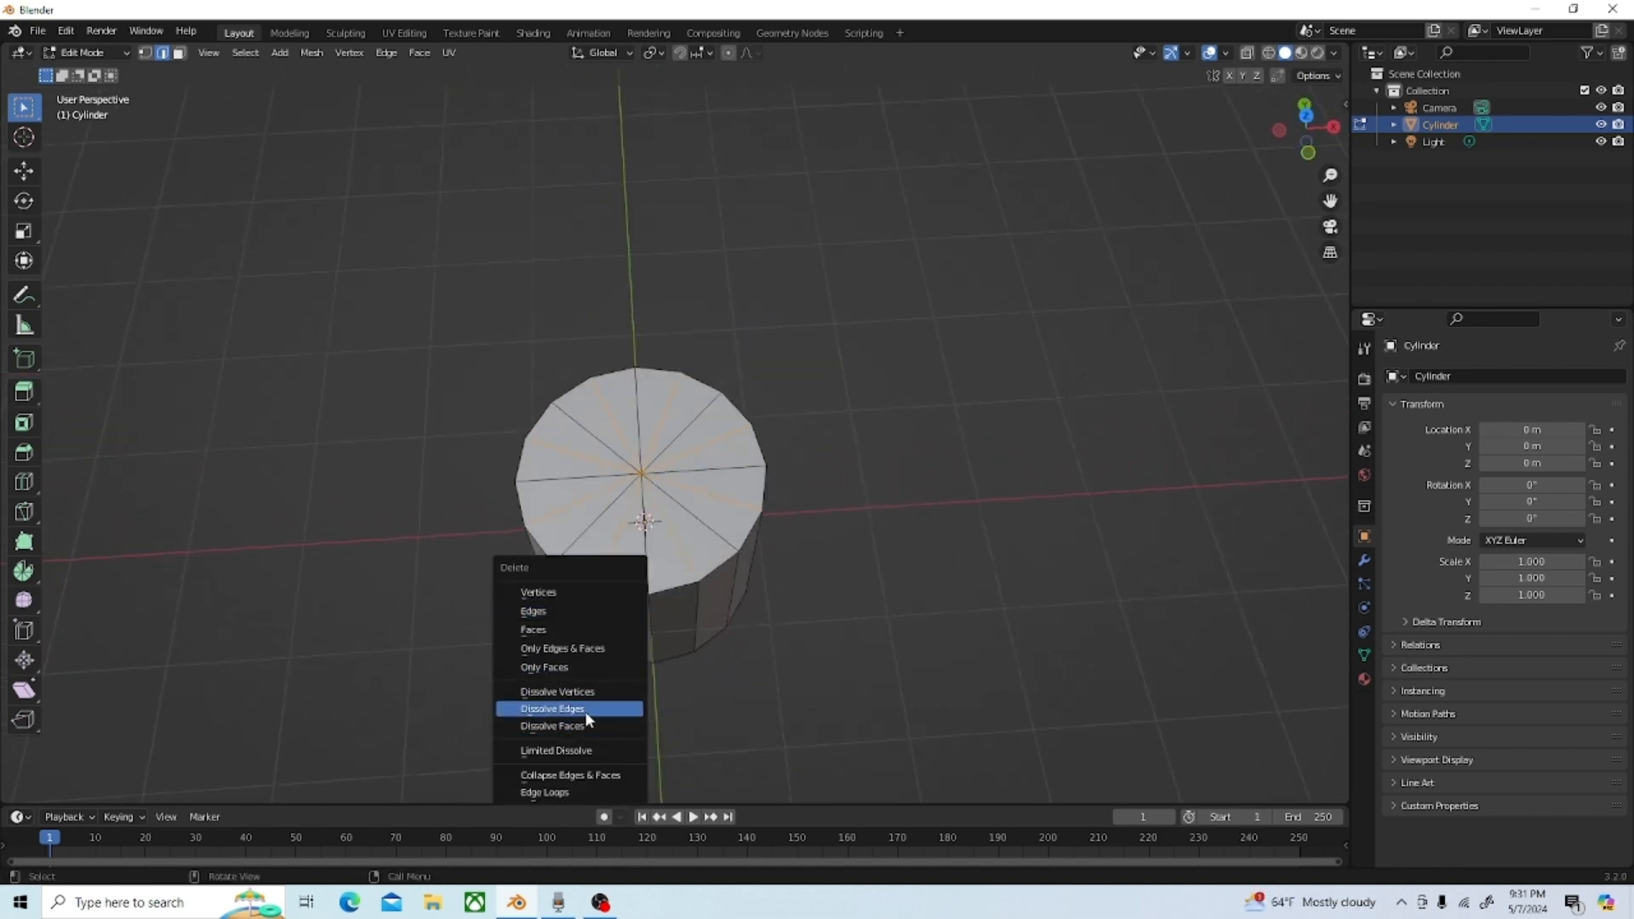
pyautogui.click(585, 709)
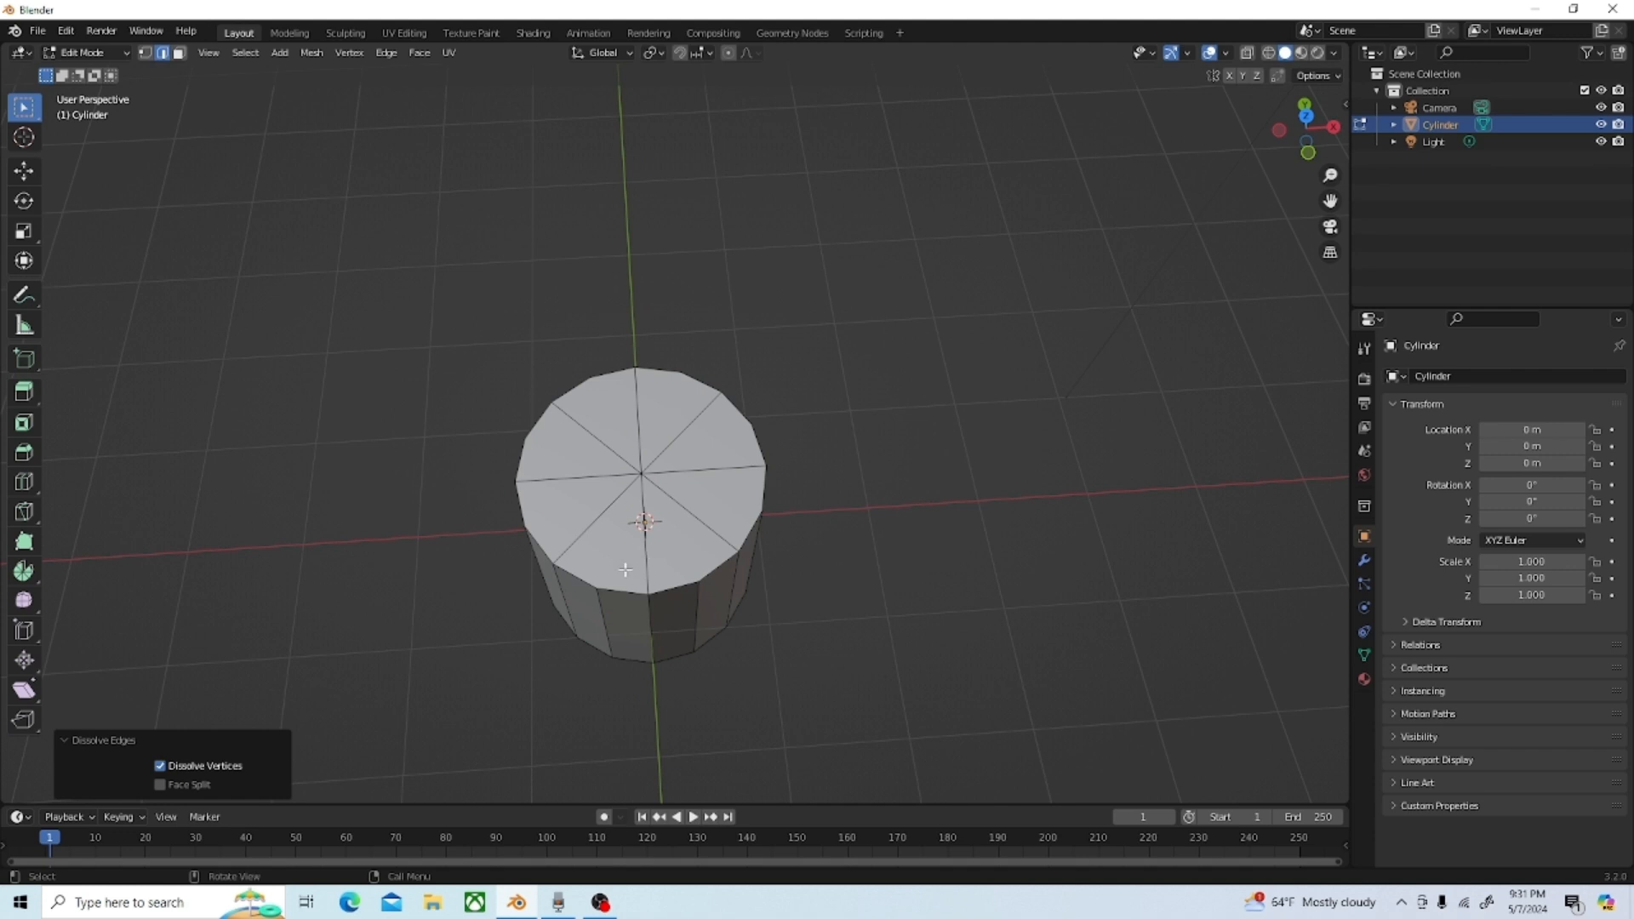
pyautogui.scroll(3, 626, 569)
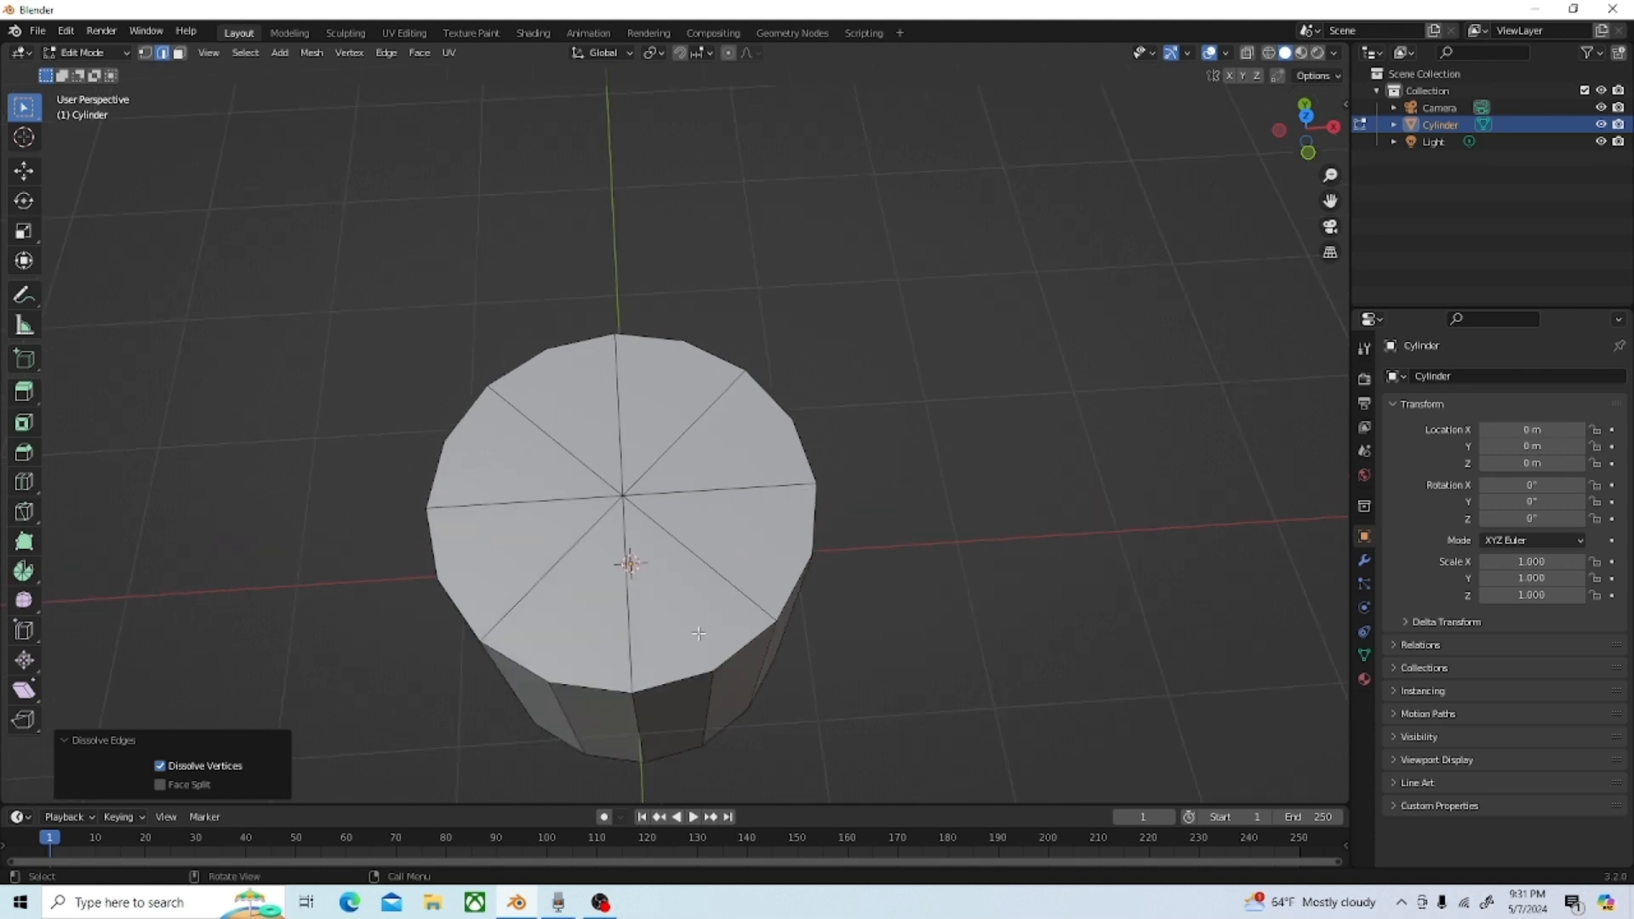
pyautogui.hotkey('ctrl', 'z')
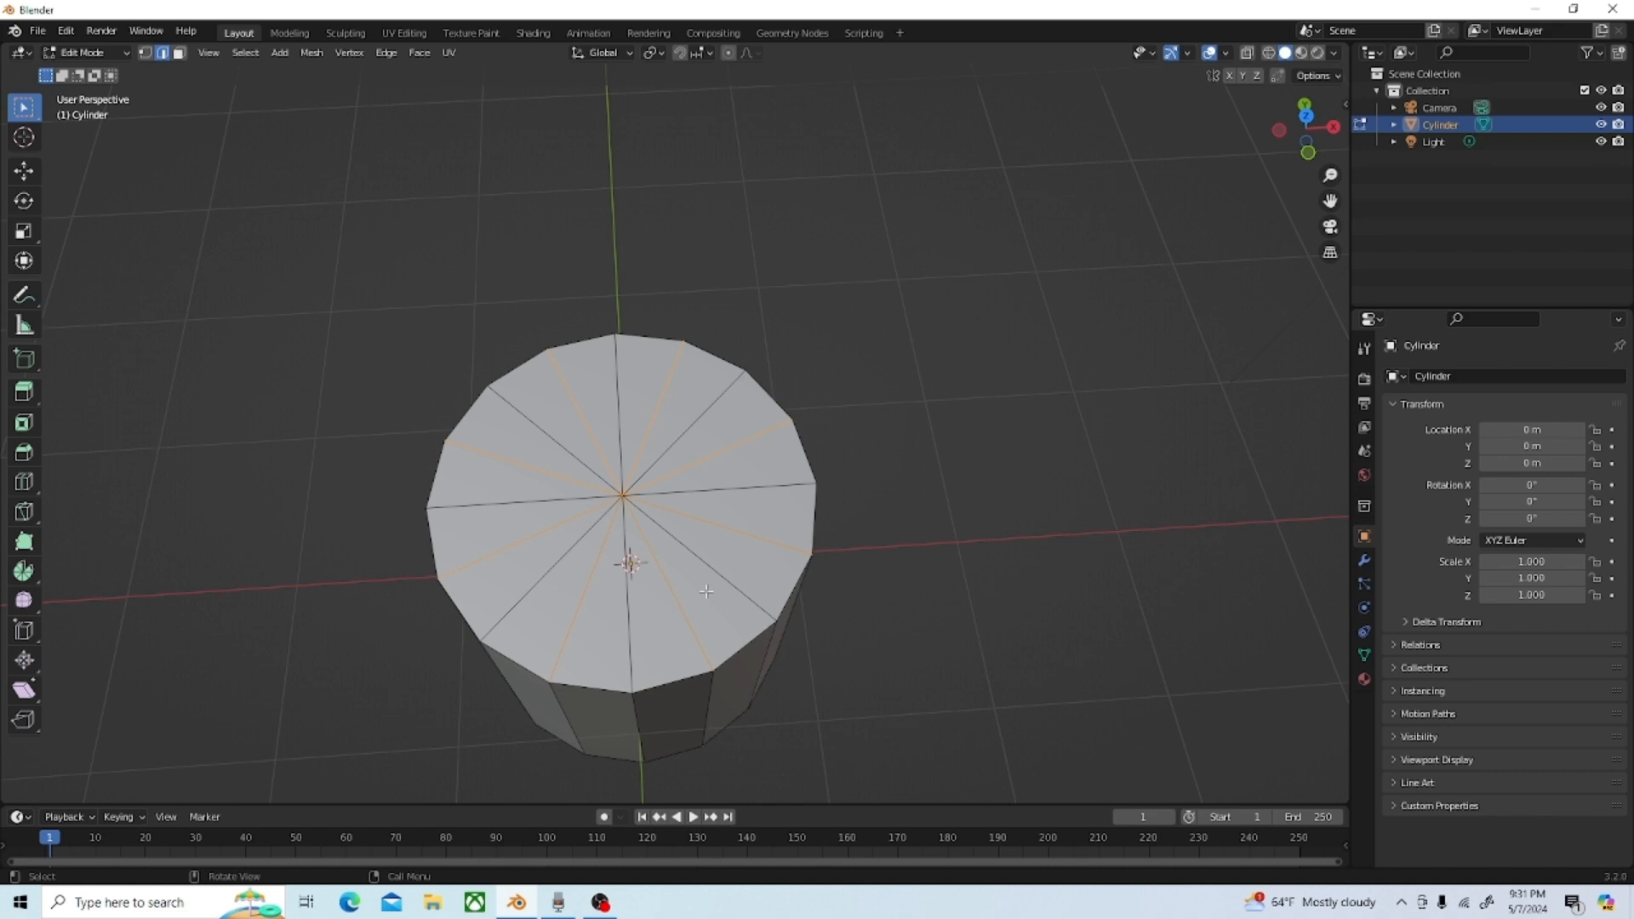
# Step: Try deleting the selected spoke edges outright, inspect the caps, and undo the deletion
pyautogui.press('x')
pyautogui.click(665, 490)
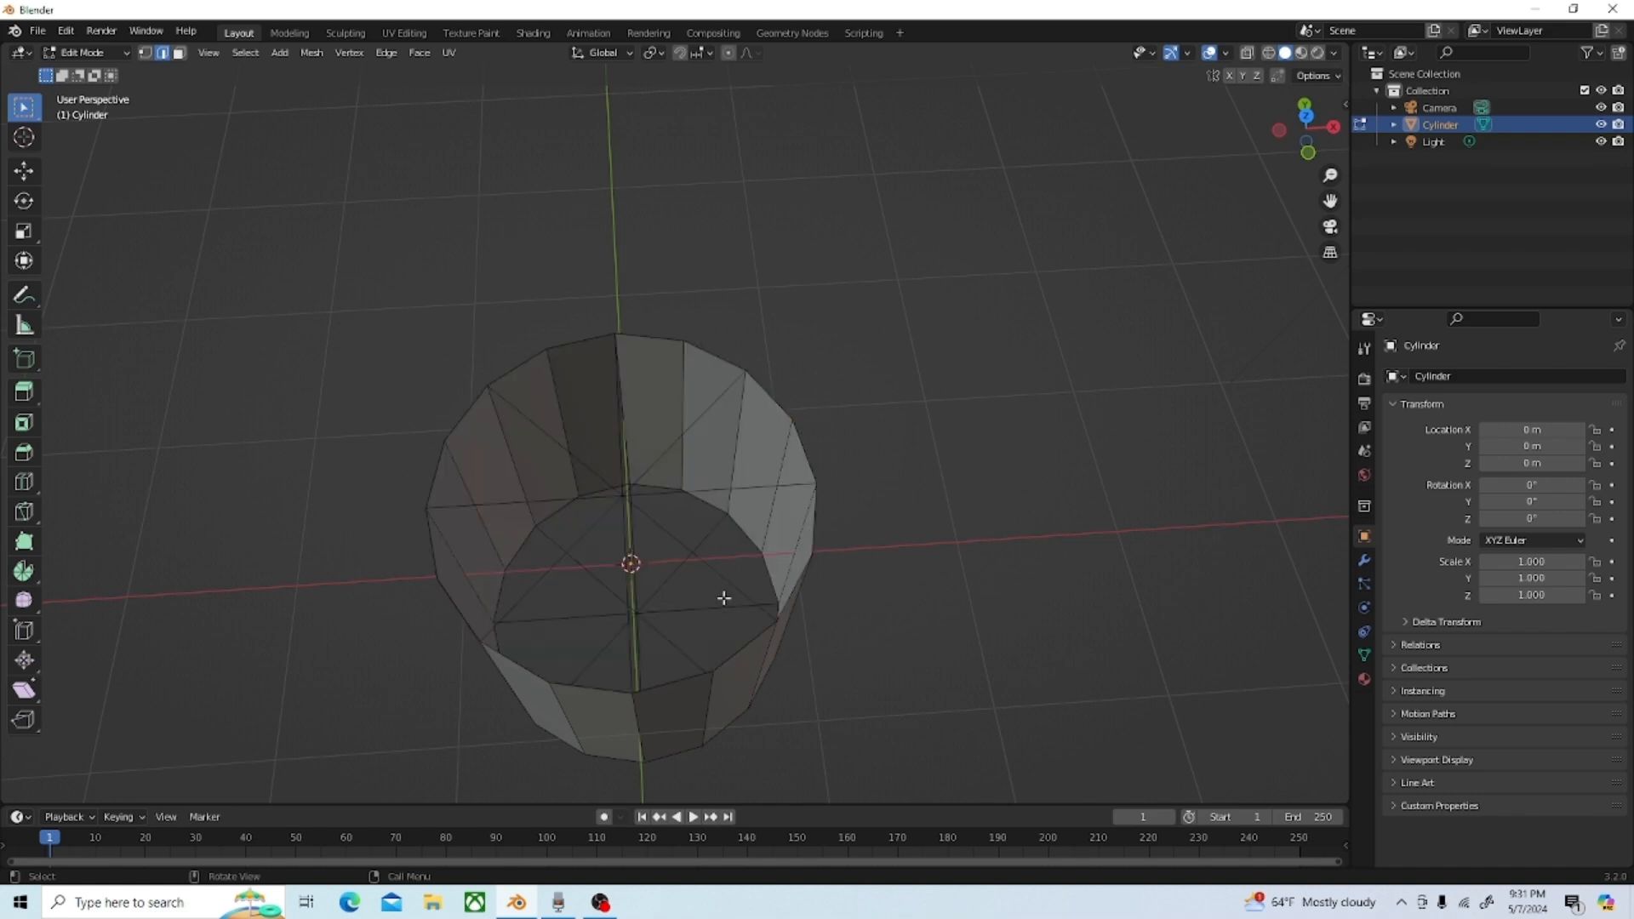
pyautogui.moveTo(723, 598); pyautogui.dragTo(808, 542, button='middle')
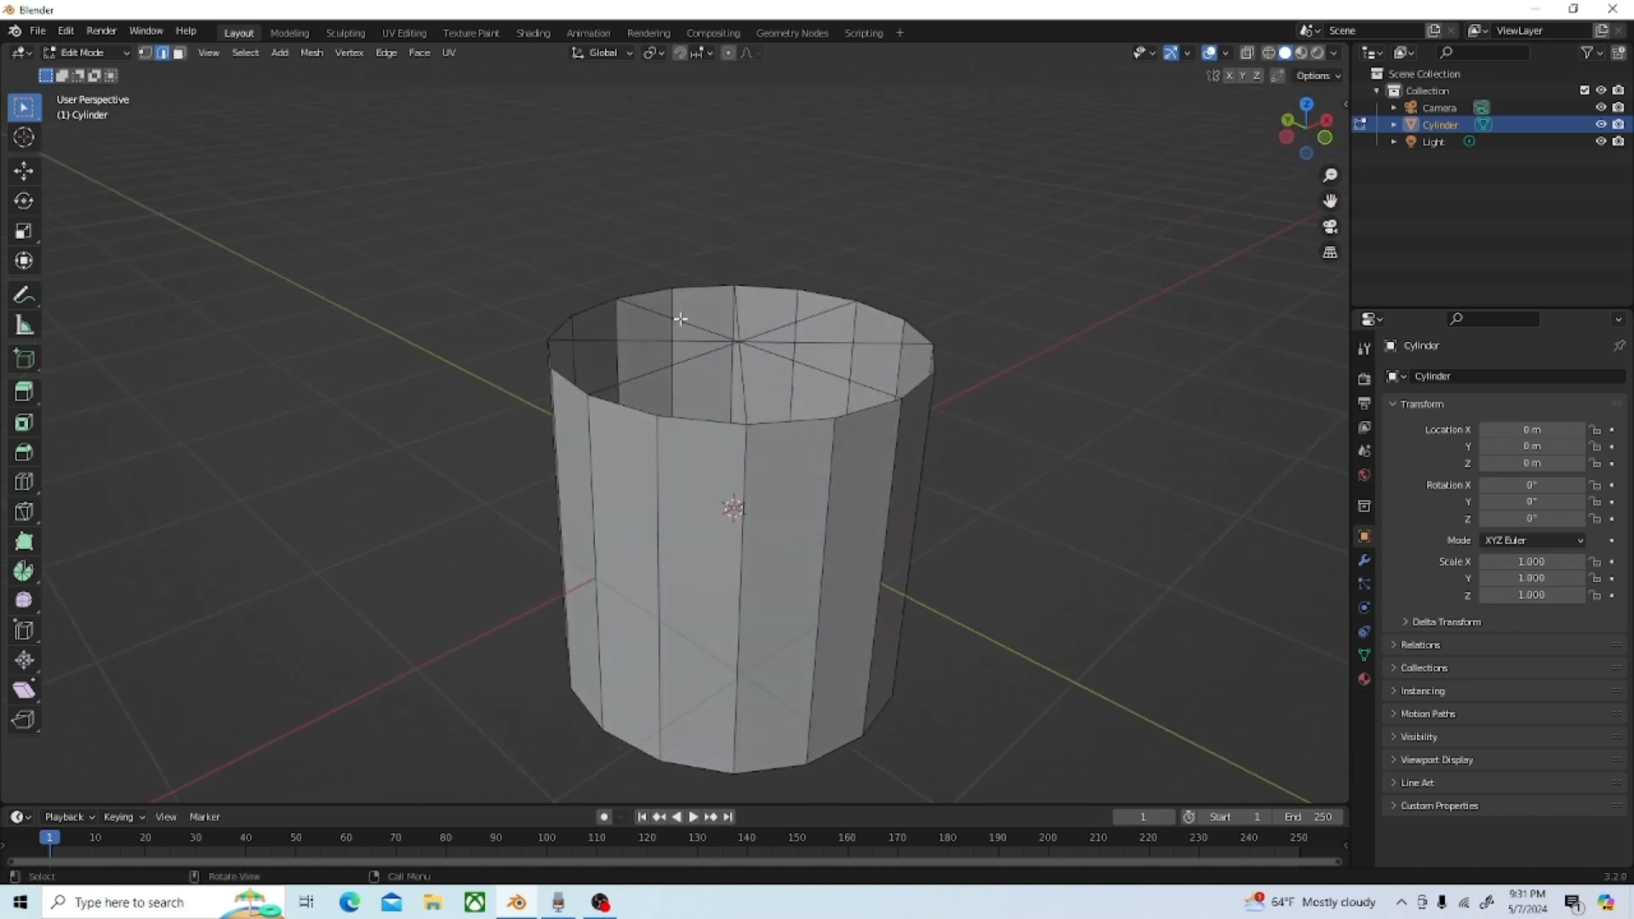
pyautogui.moveTo(758, 465); pyautogui.dragTo(673, 510, button='middle')
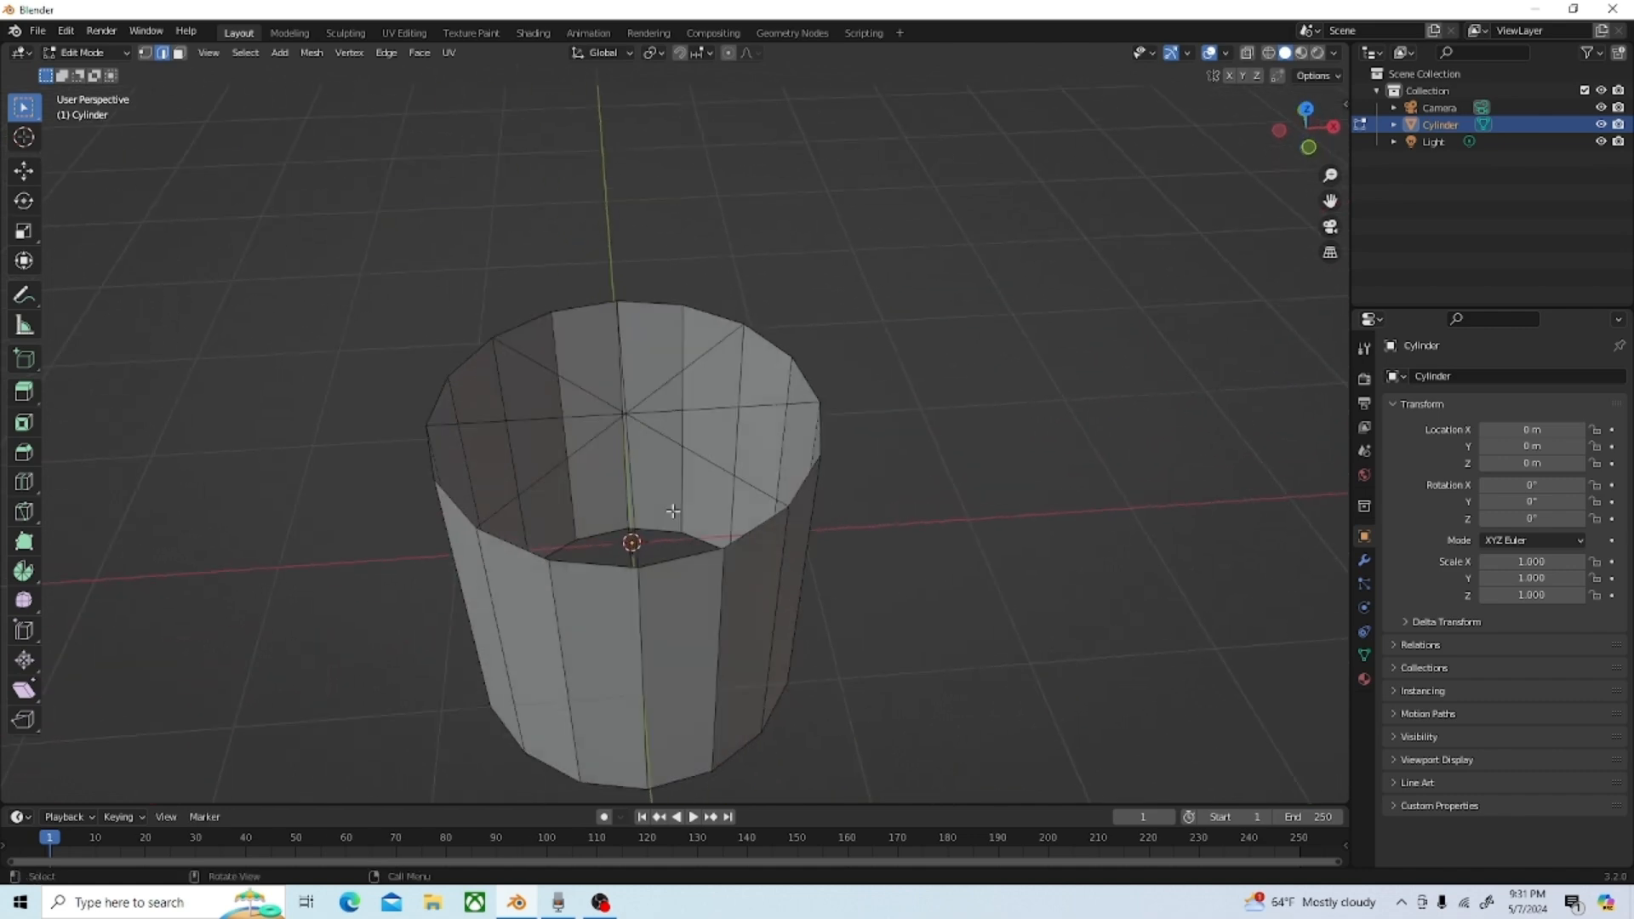
pyautogui.hotkey('alt', 'f')
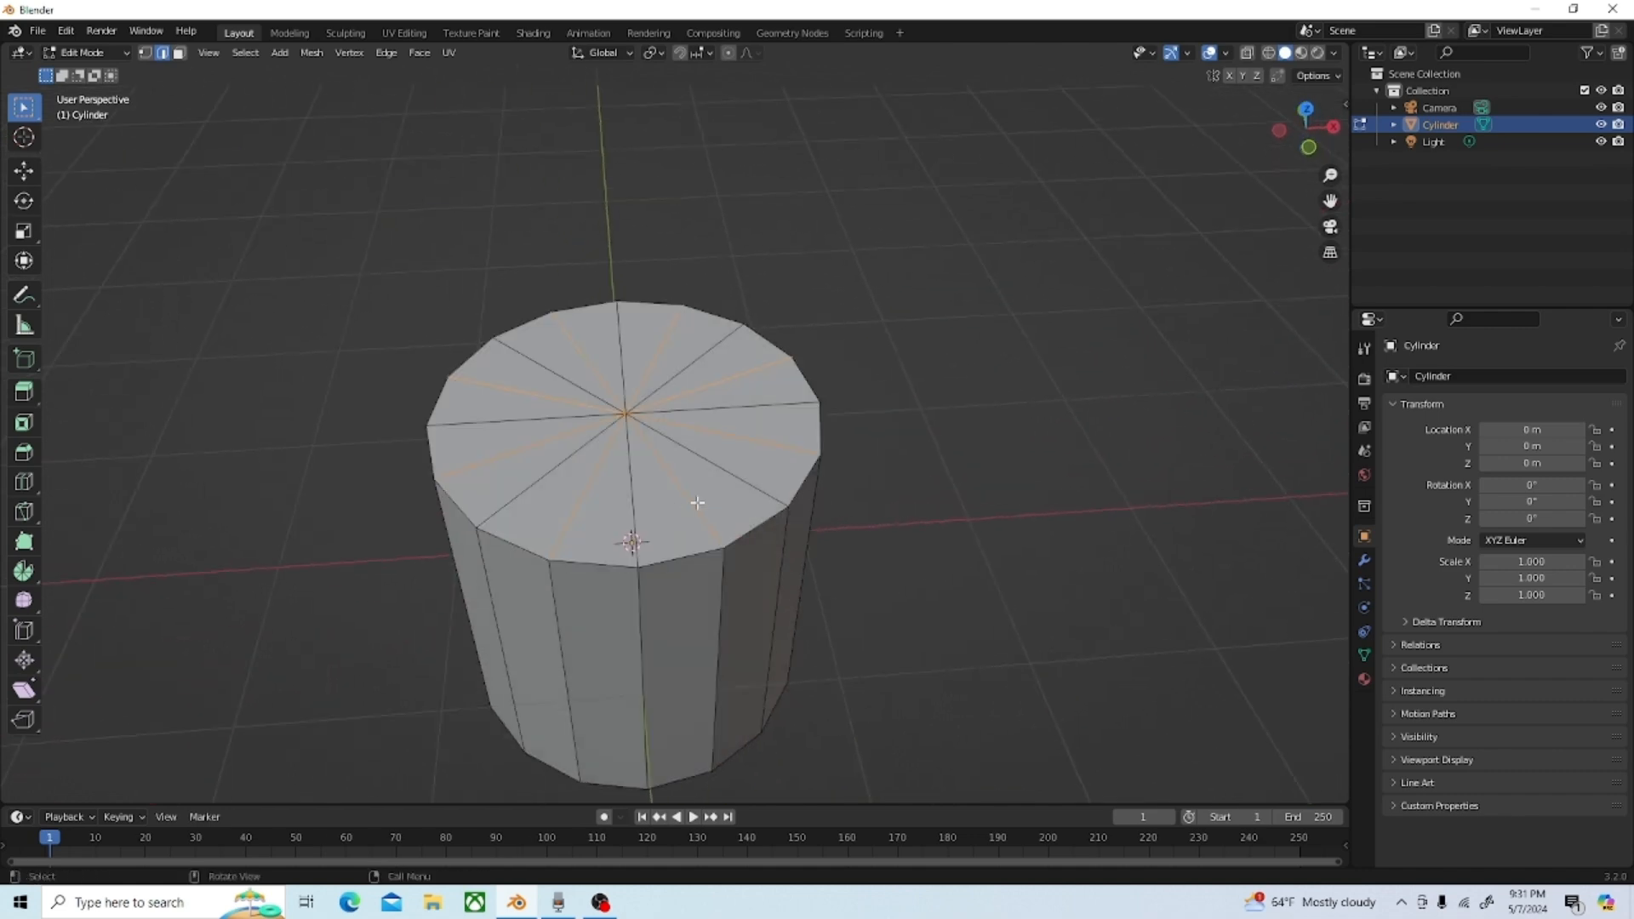
# Step: Use Dissolve Edges on the selected alternate spokes to merge the triangle pairs of both caps into quads
pyautogui.press('x')
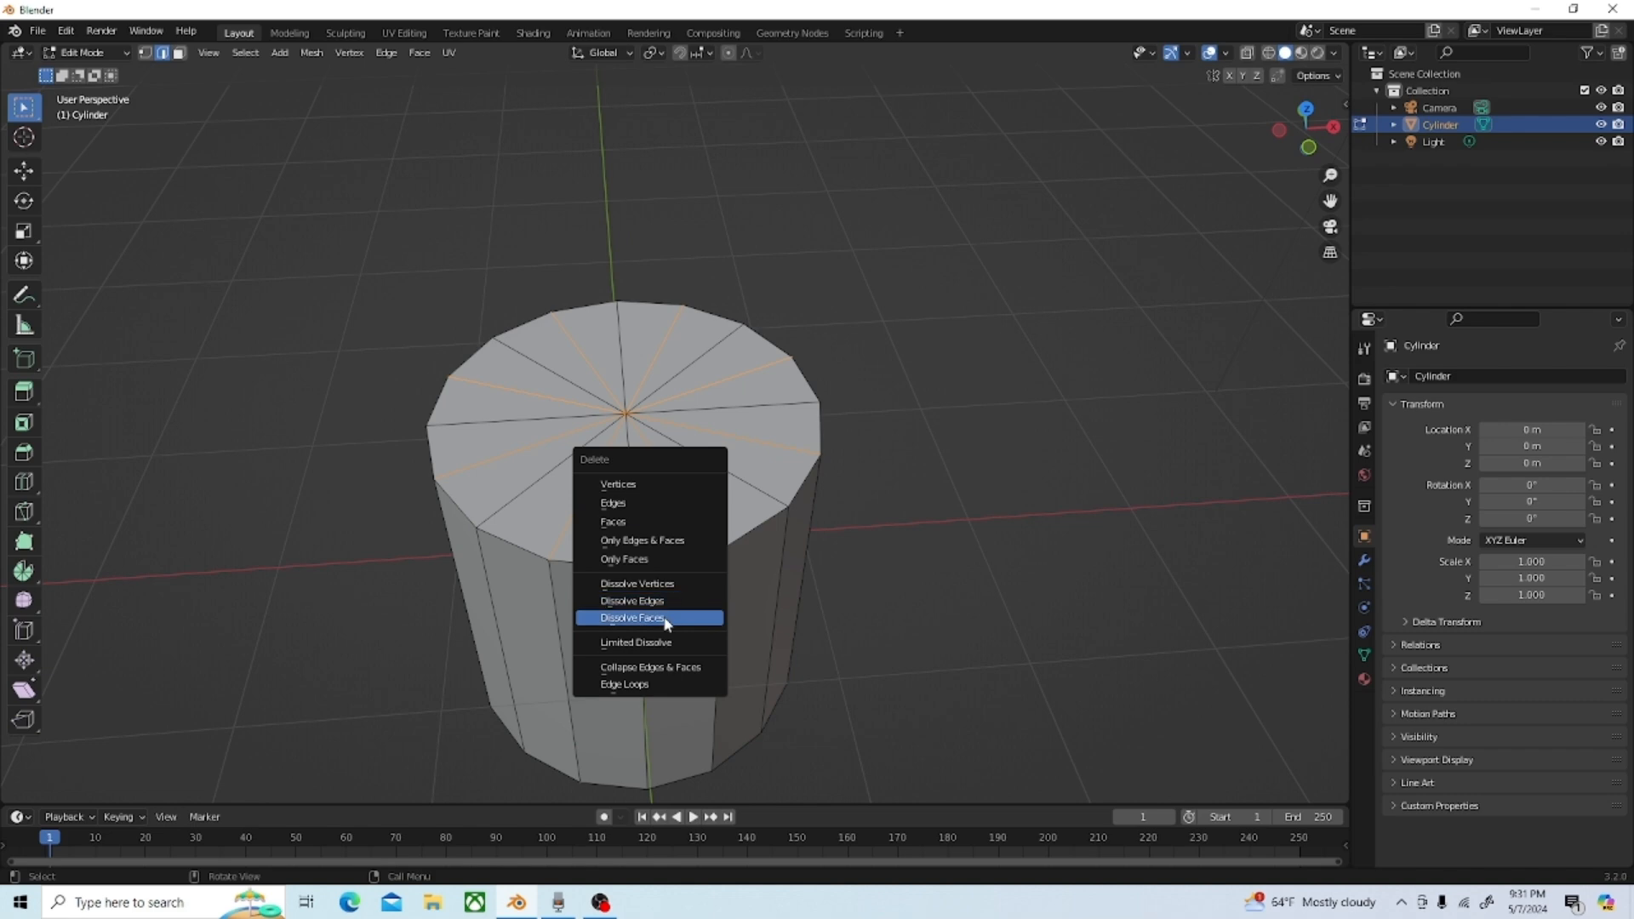
pyautogui.click(665, 610)
pyautogui.moveTo(729, 664); pyautogui.dragTo(760, 638, button='middle')
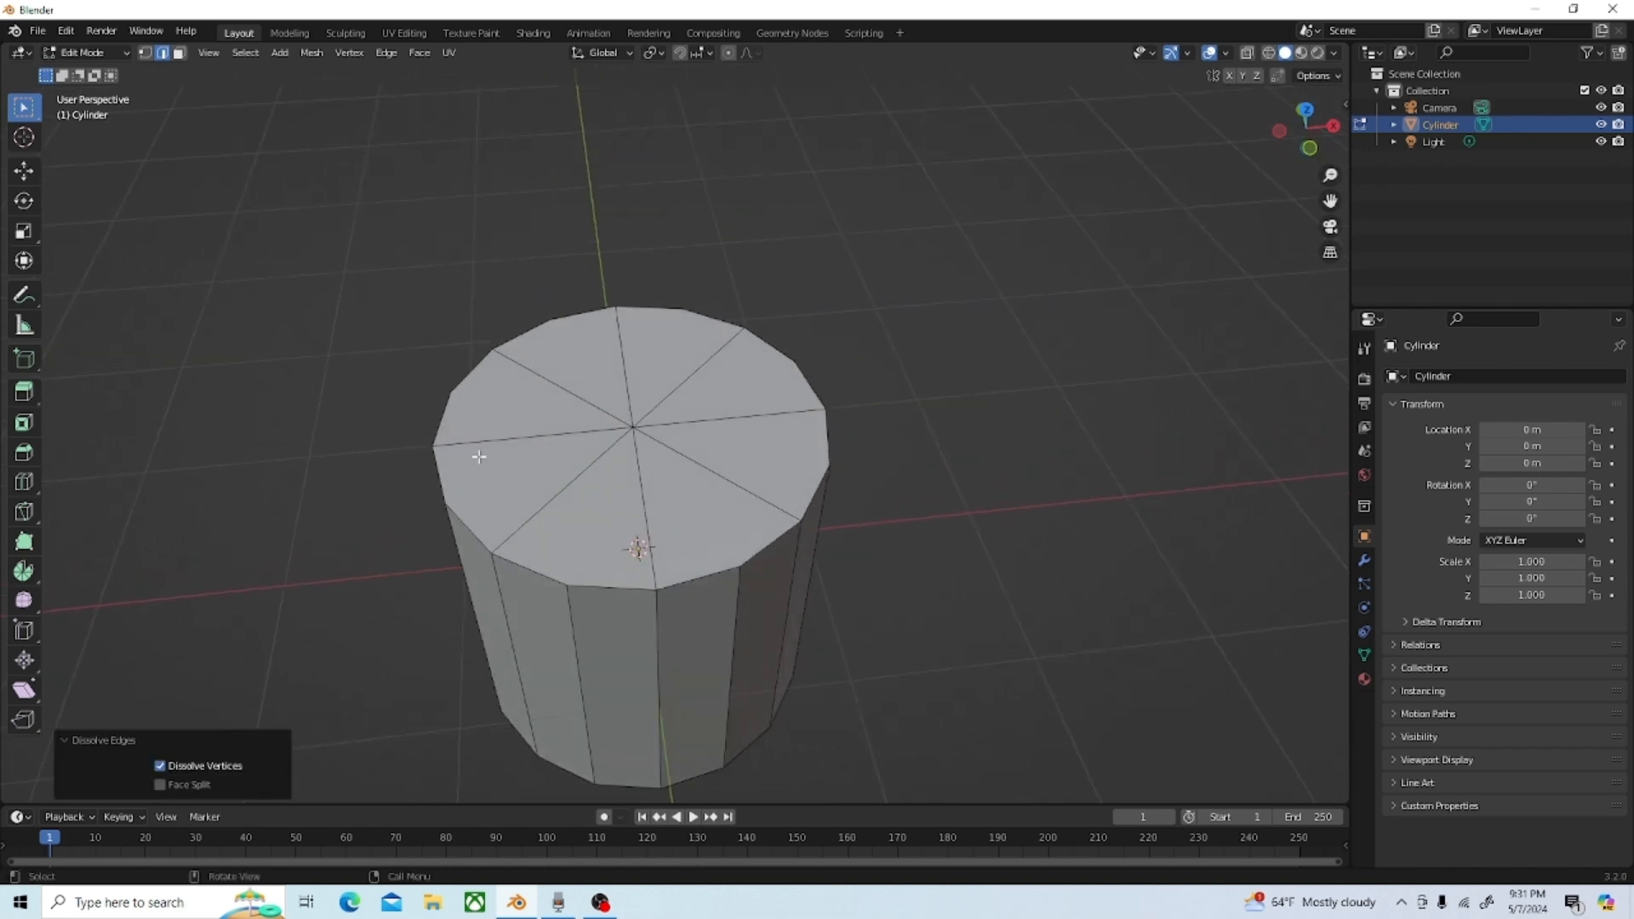
pyautogui.moveTo(737, 594); pyautogui.dragTo(630, 534, button='middle')
pyautogui.scroll(2, 713, 534)
pyautogui.scroll(-2, 698, 575)
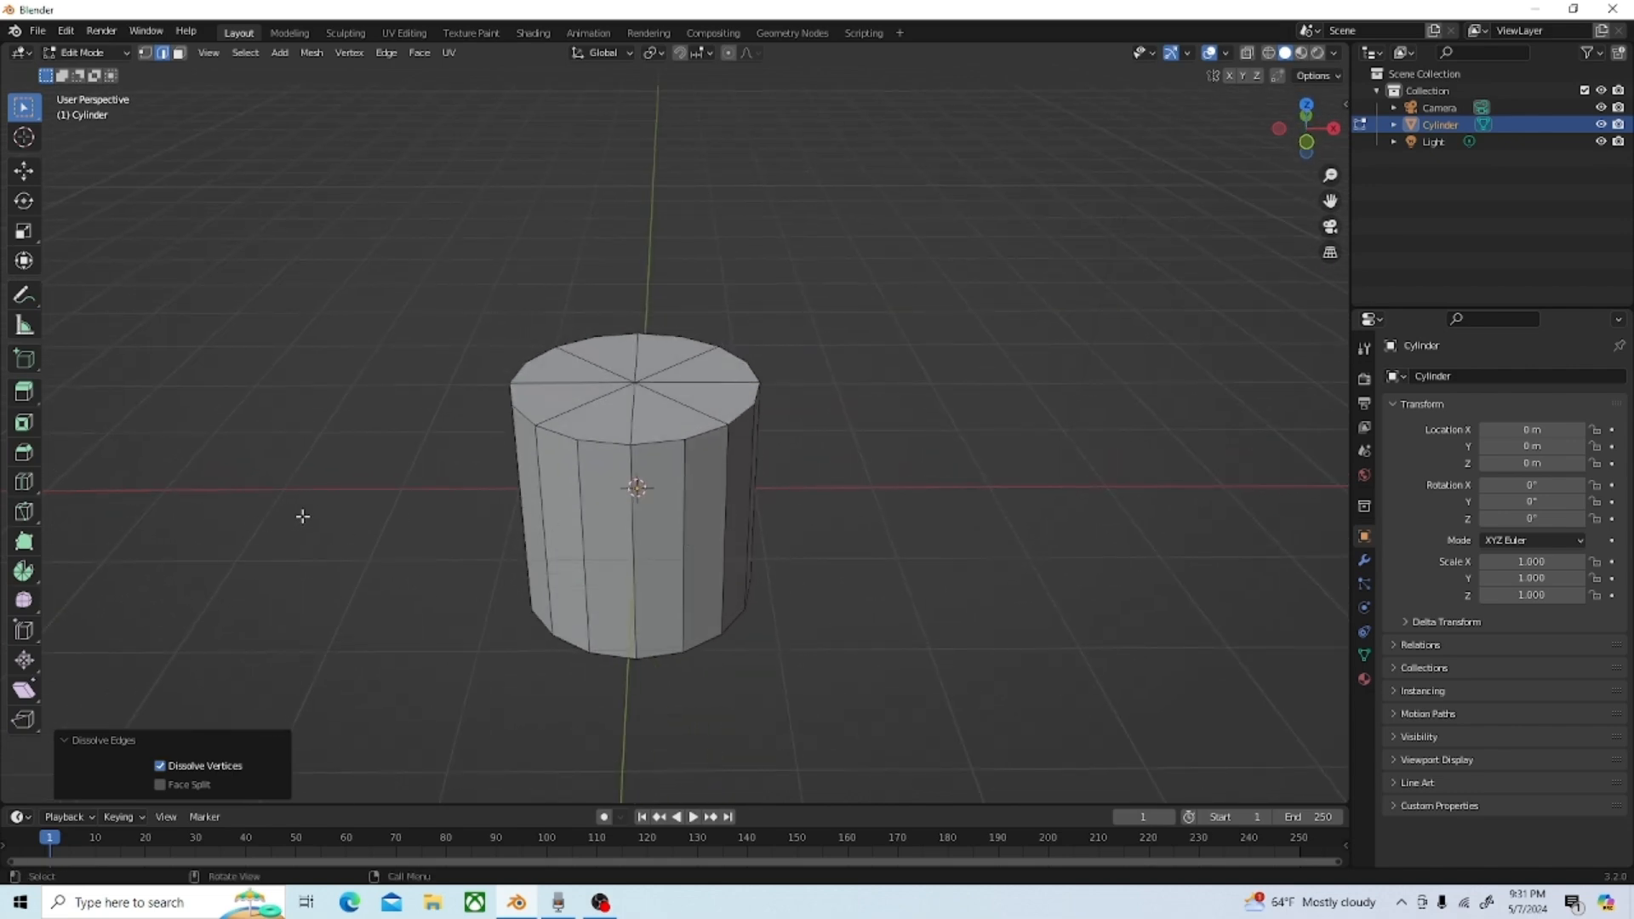
# Step: Select all eight wedge faces of the cylinder's top cap in face select mode
pyautogui.press('3')
pyautogui.click(659, 429)
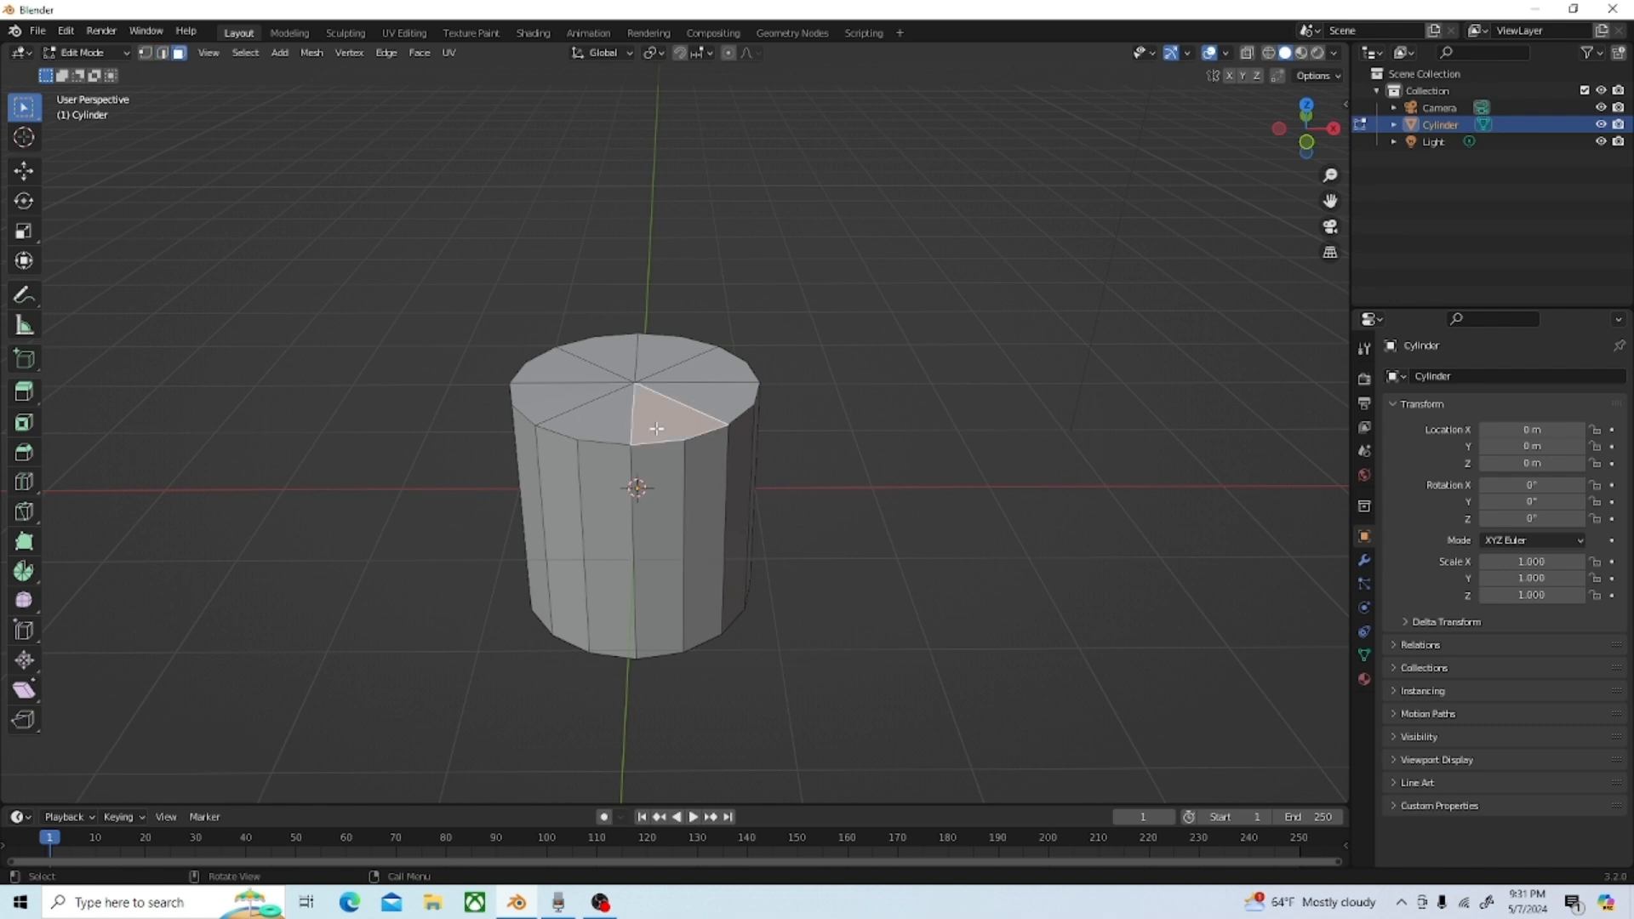
pyautogui.keyDown('shift'); pyautogui.click(598, 423); pyautogui.keyUp('shift')
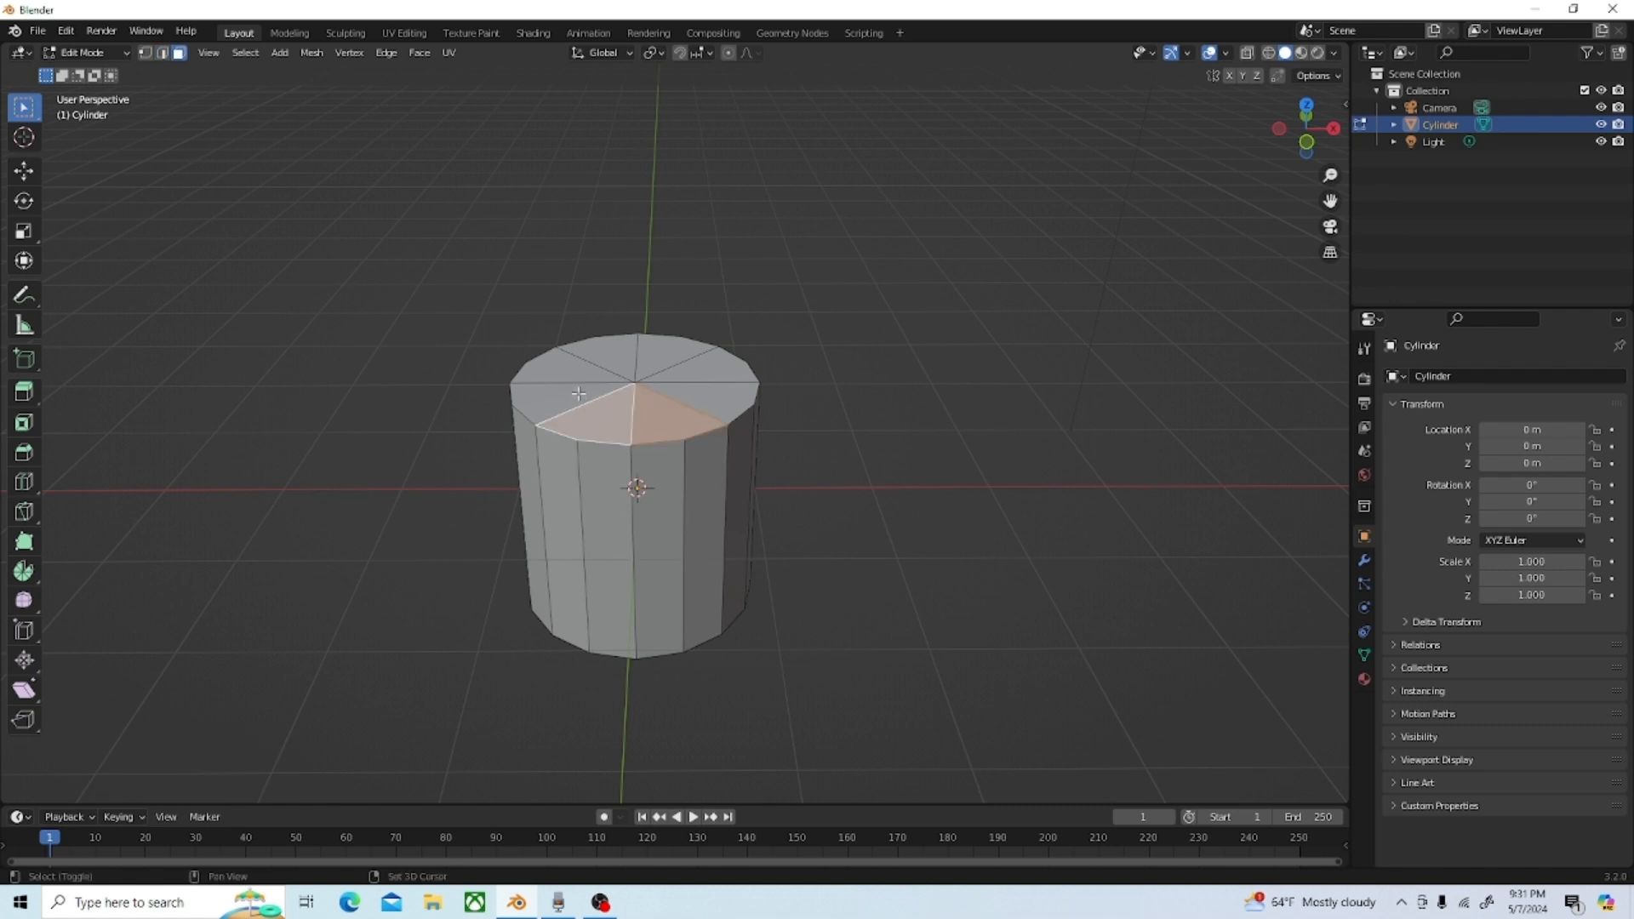
pyautogui.keyDown('shift'); pyautogui.click(576, 388); pyautogui.keyUp('shift')
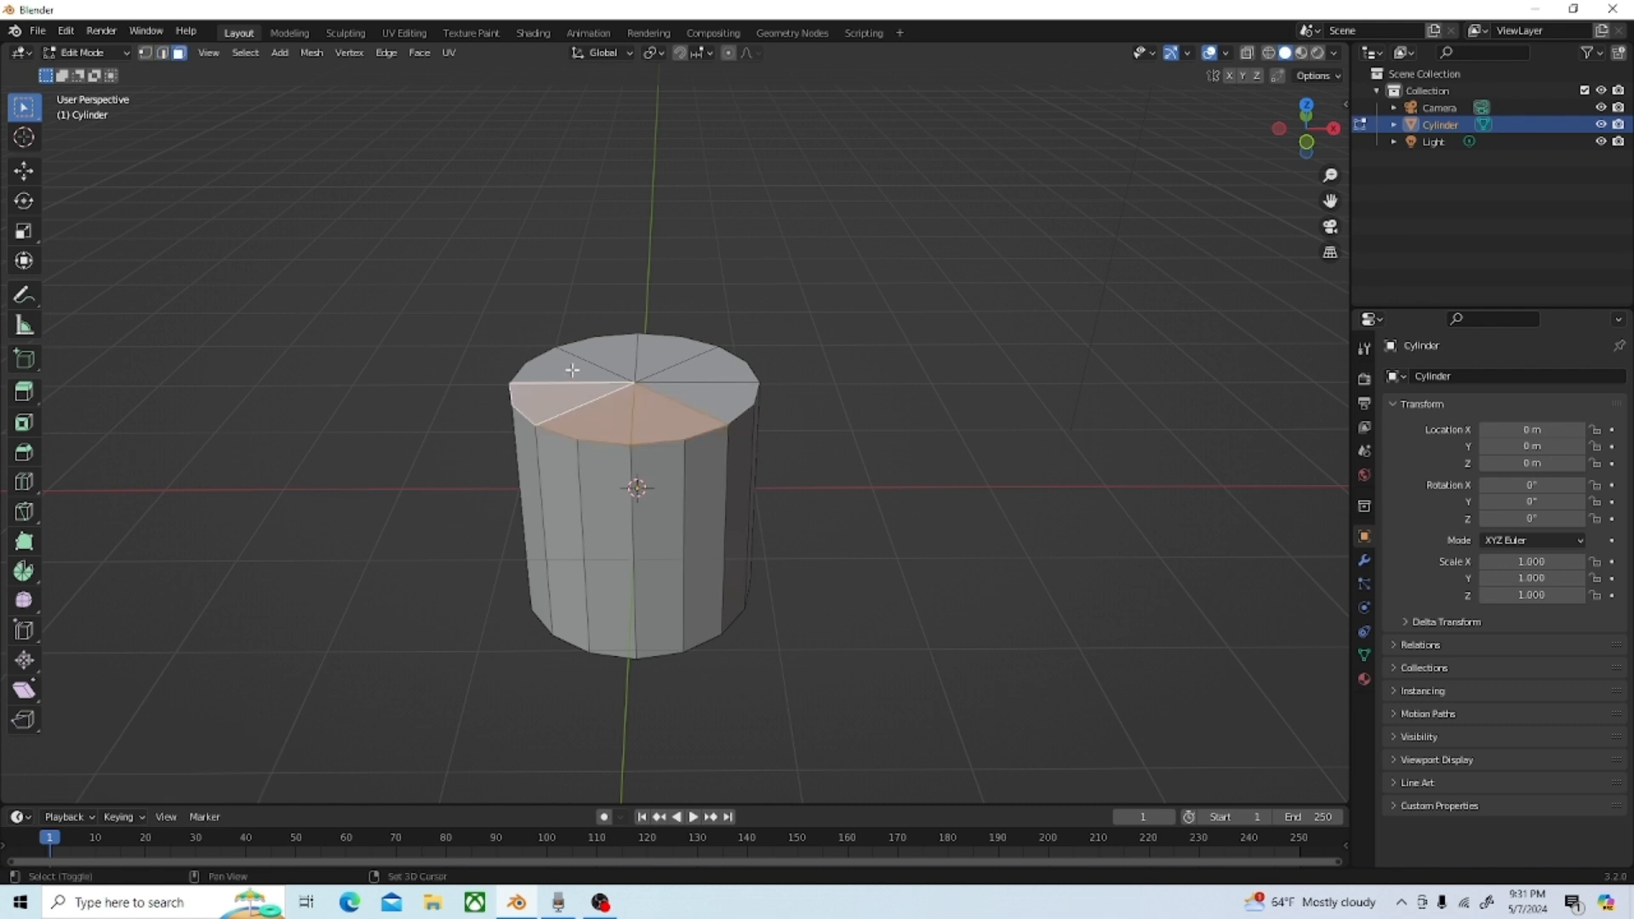
pyautogui.keyDown('shift'); pyautogui.click(572, 370); pyautogui.keyUp('shift')
pyautogui.keyDown('shift'); pyautogui.click(613, 354); pyautogui.keyUp('shift')
pyautogui.keyDown('shift'); pyautogui.click(668, 357); pyautogui.keyUp('shift')
pyautogui.keyDown('shift'); pyautogui.click(704, 371); pyautogui.keyUp('shift')
pyautogui.keyDown('shift'); pyautogui.click(715, 403); pyautogui.keyUp('shift')
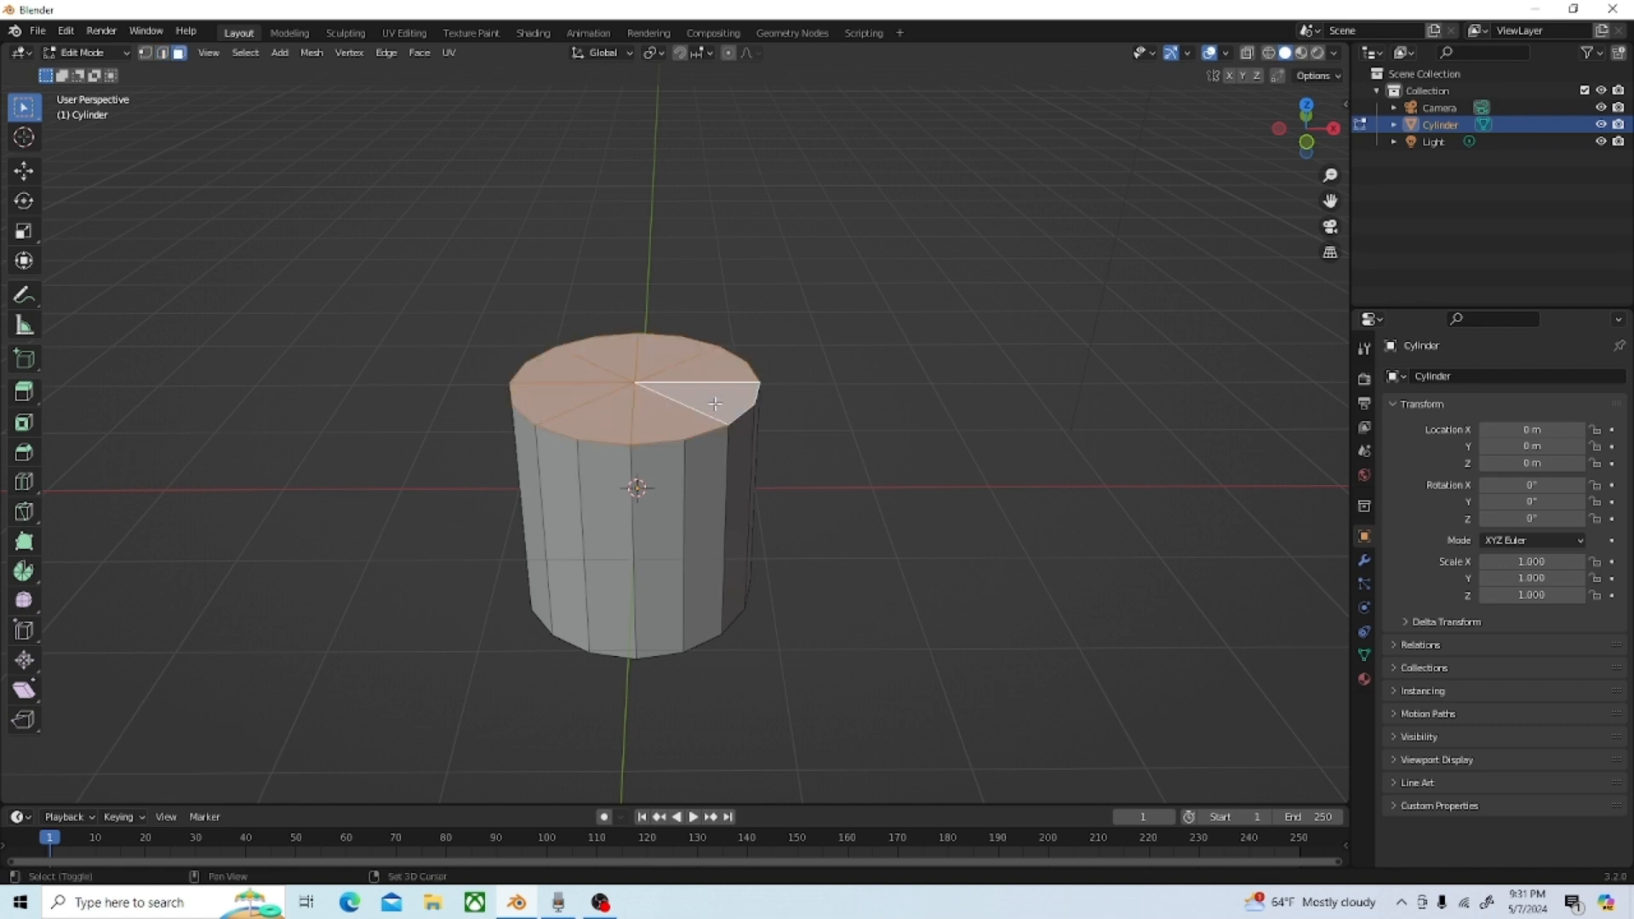
# Step: In front view, move the selected top cap down about 1.11 m along the global Z axis
pyautogui.press('KP_1')
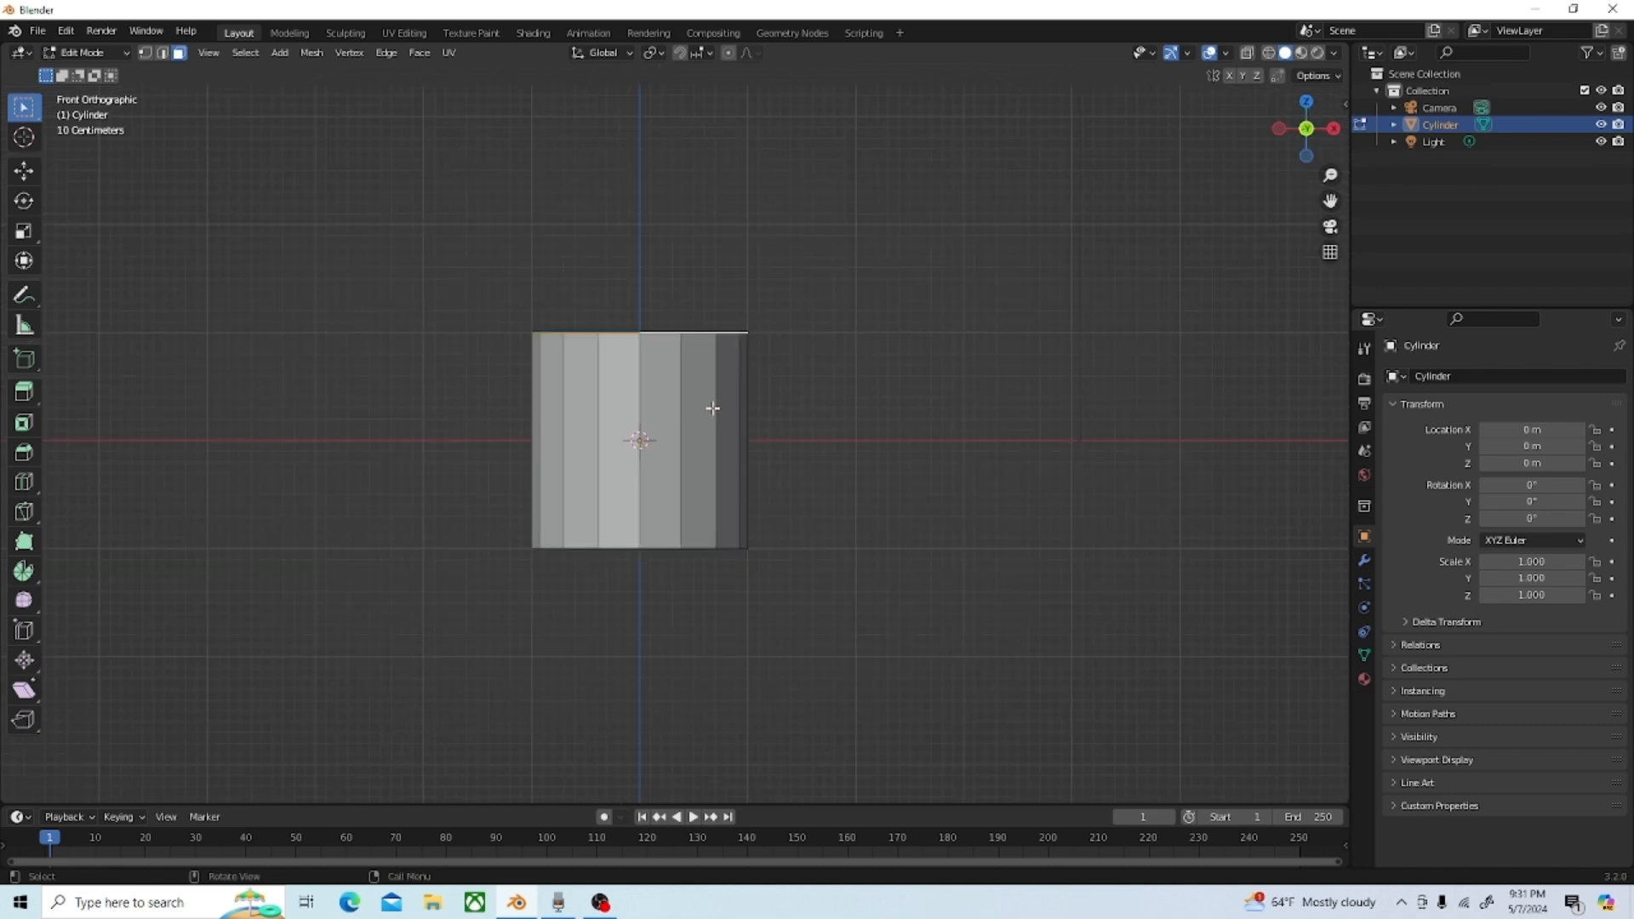
pyautogui.scroll(-2, 710, 379)
pyautogui.scroll(-8, 672, 230)
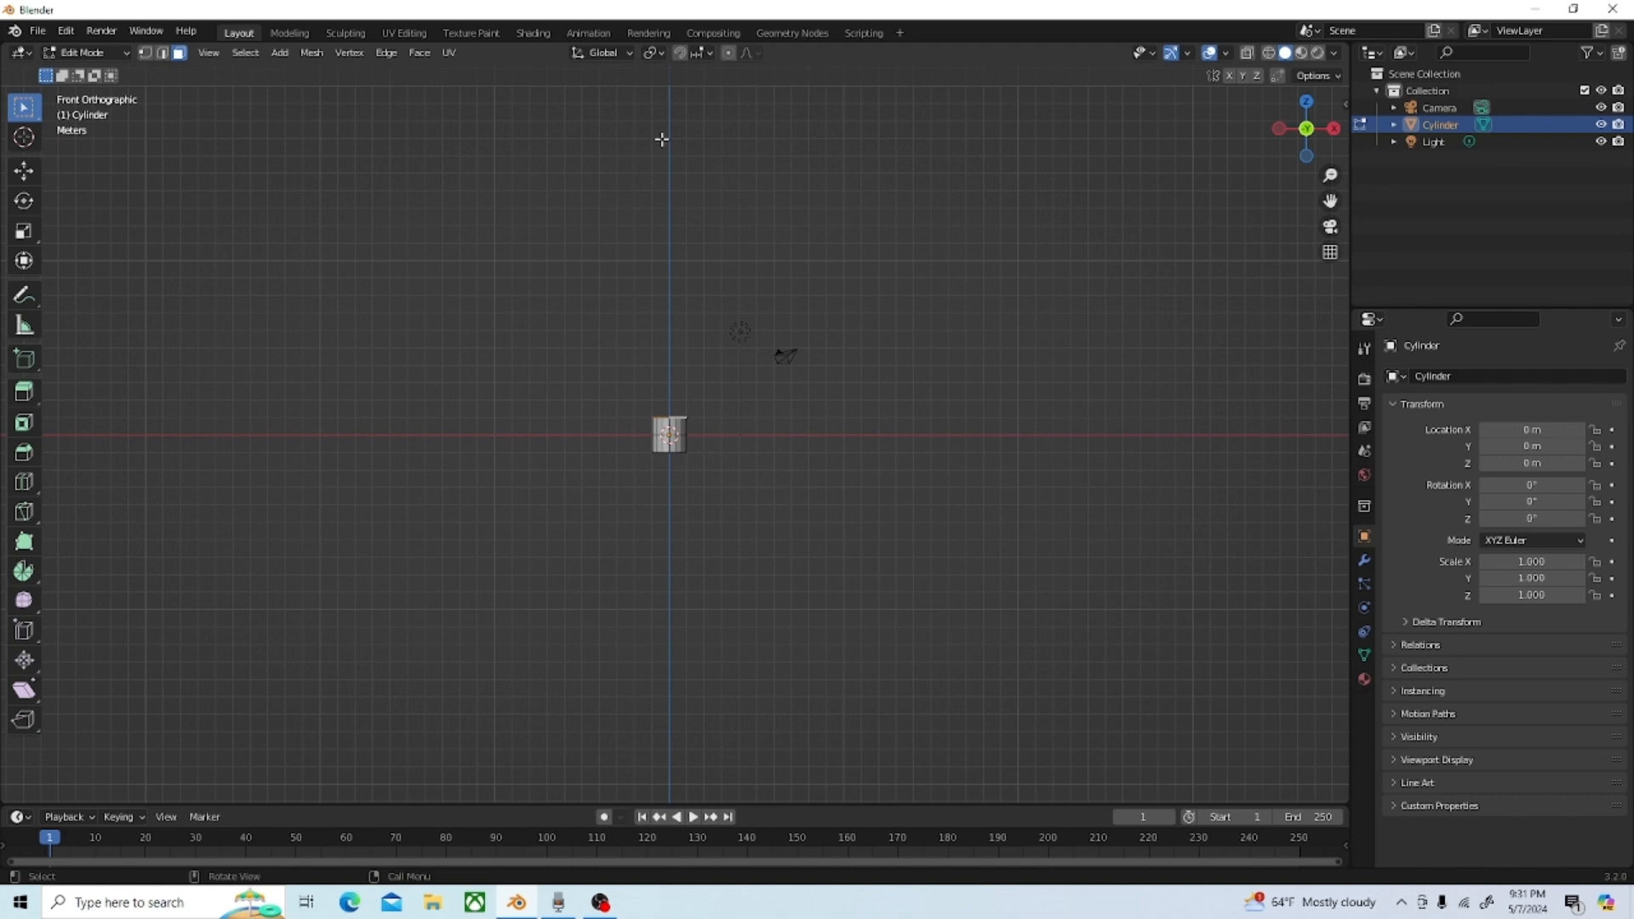
pyautogui.keyDown('shift'); pyautogui.moveTo(659, 186); pyautogui.dragTo(650, 298, button='middle'); pyautogui.keyUp('shift')
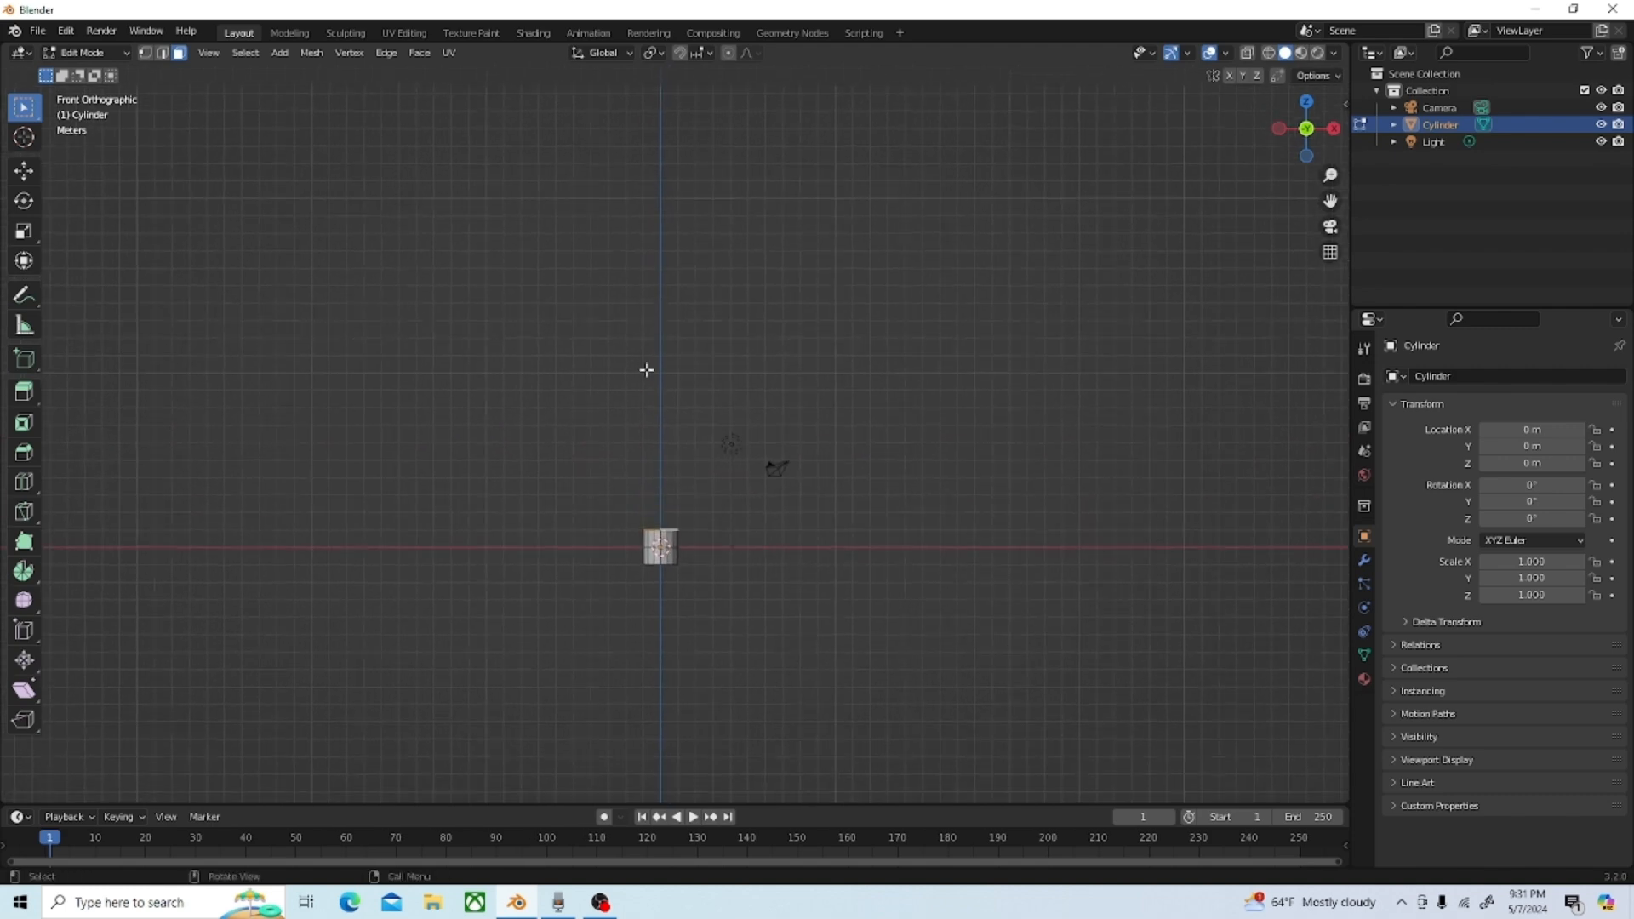
pyautogui.scroll(4, 659, 544)
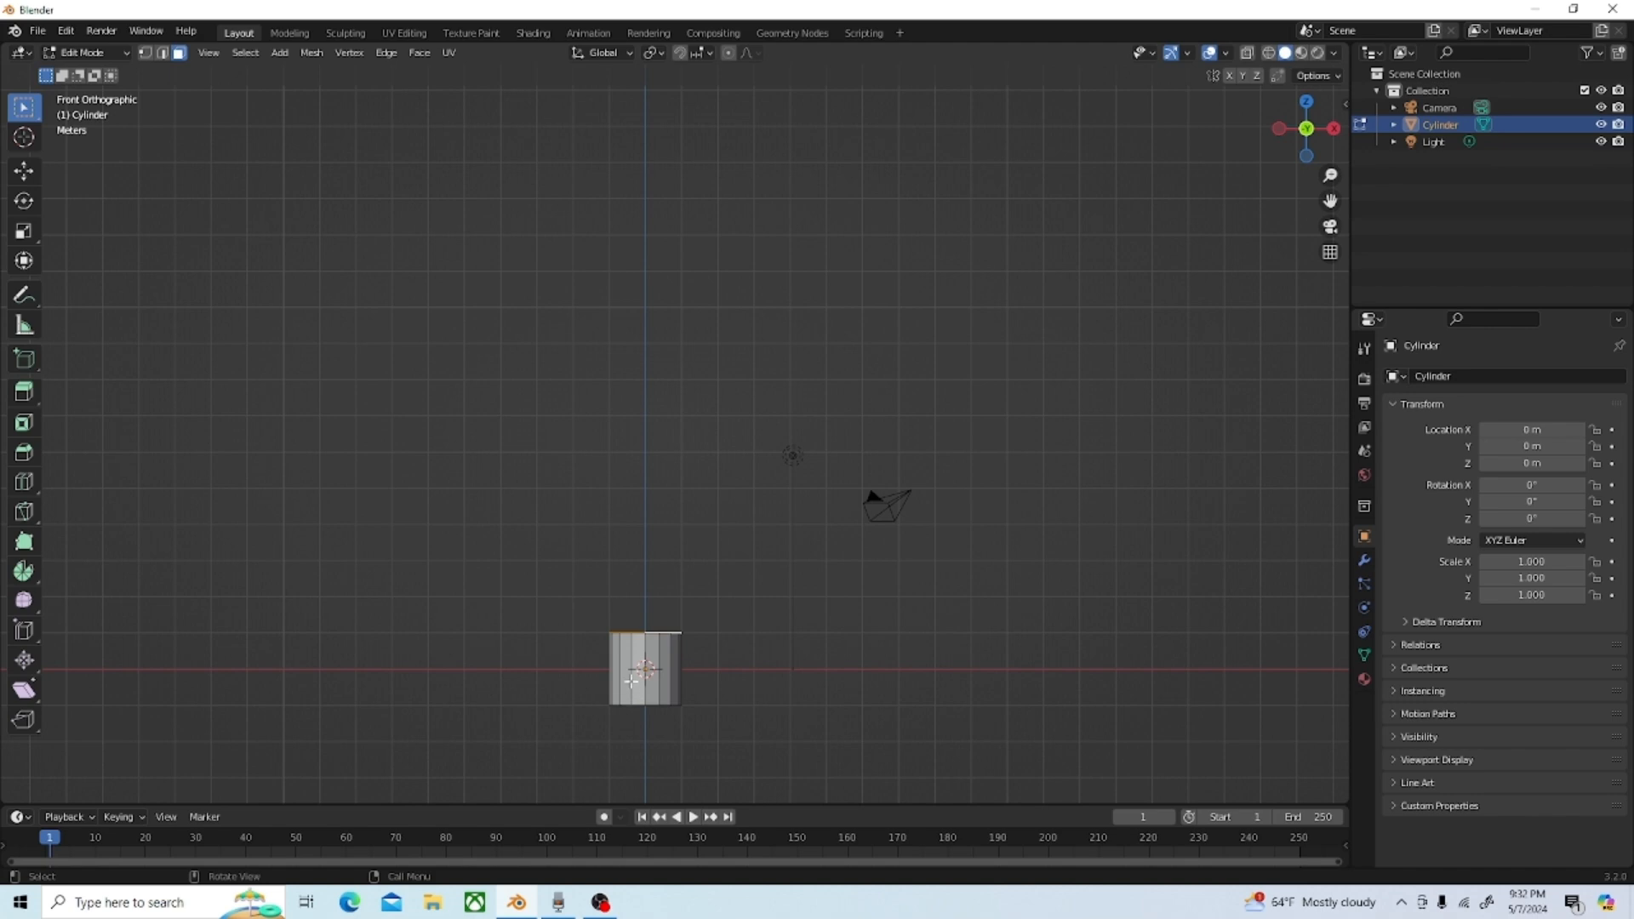
pyautogui.press('g')
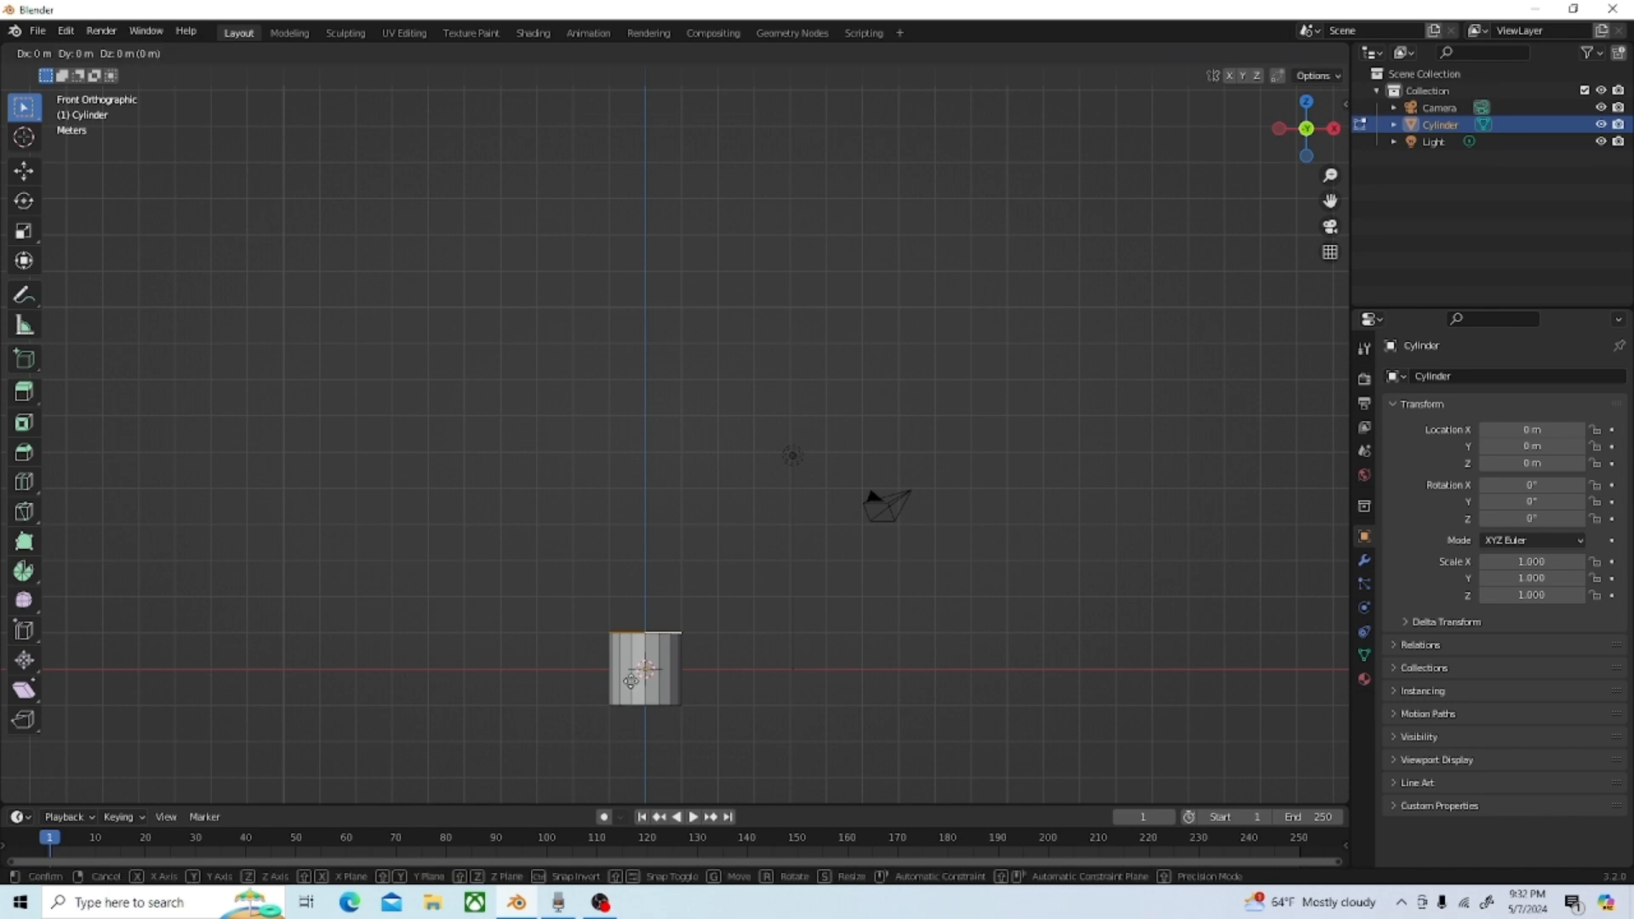
pyautogui.press('z')
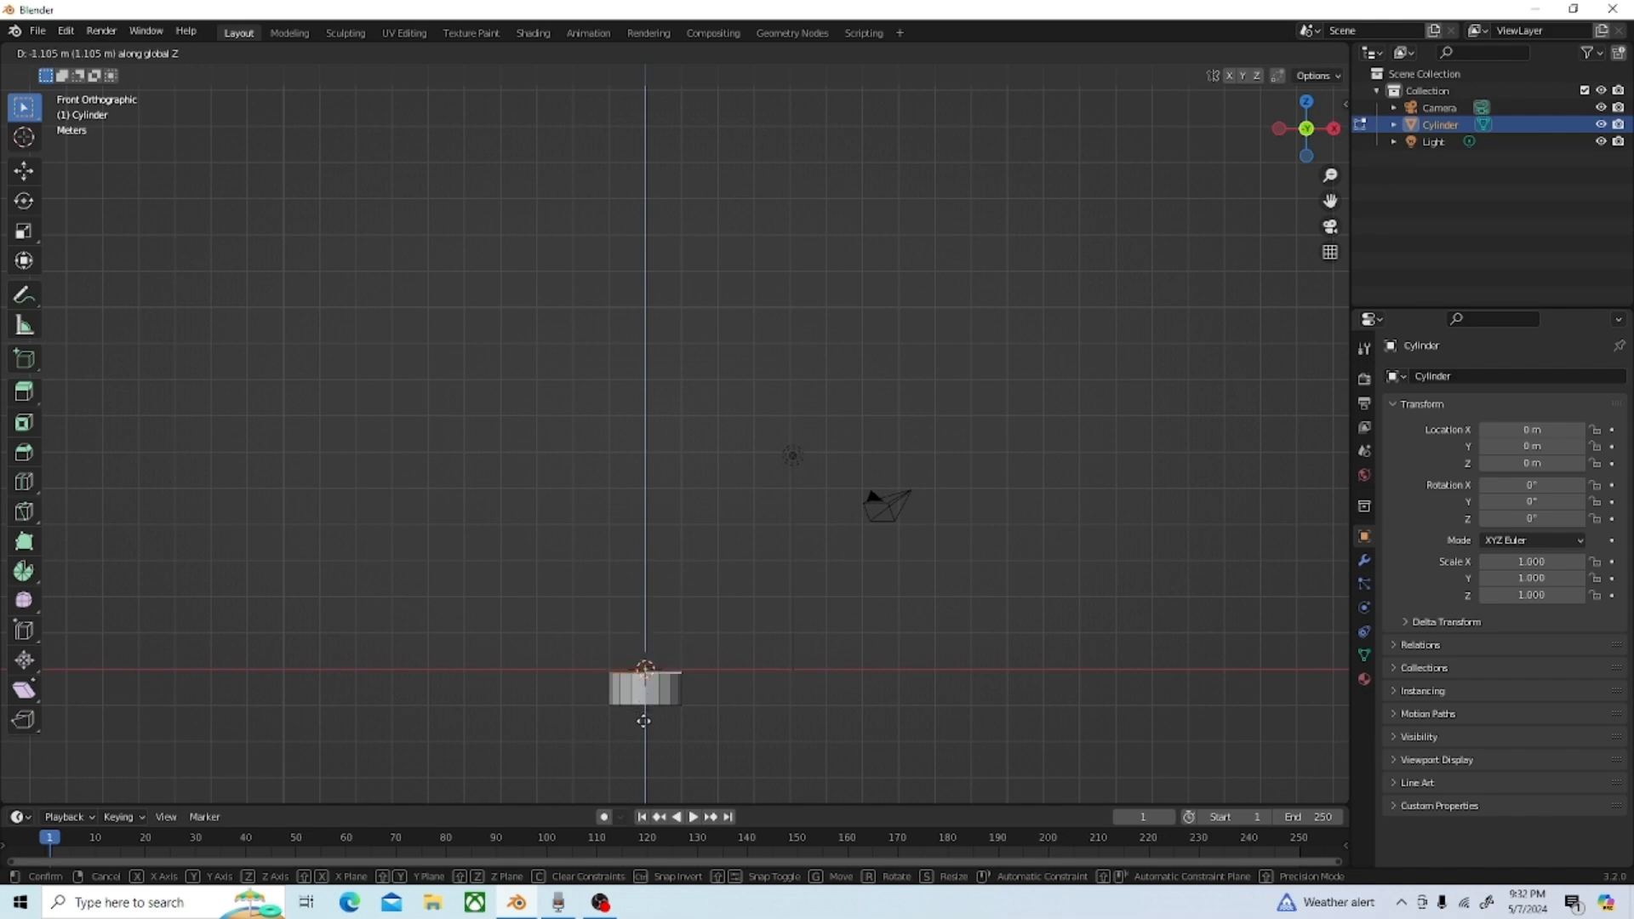
pyautogui.click(643, 720)
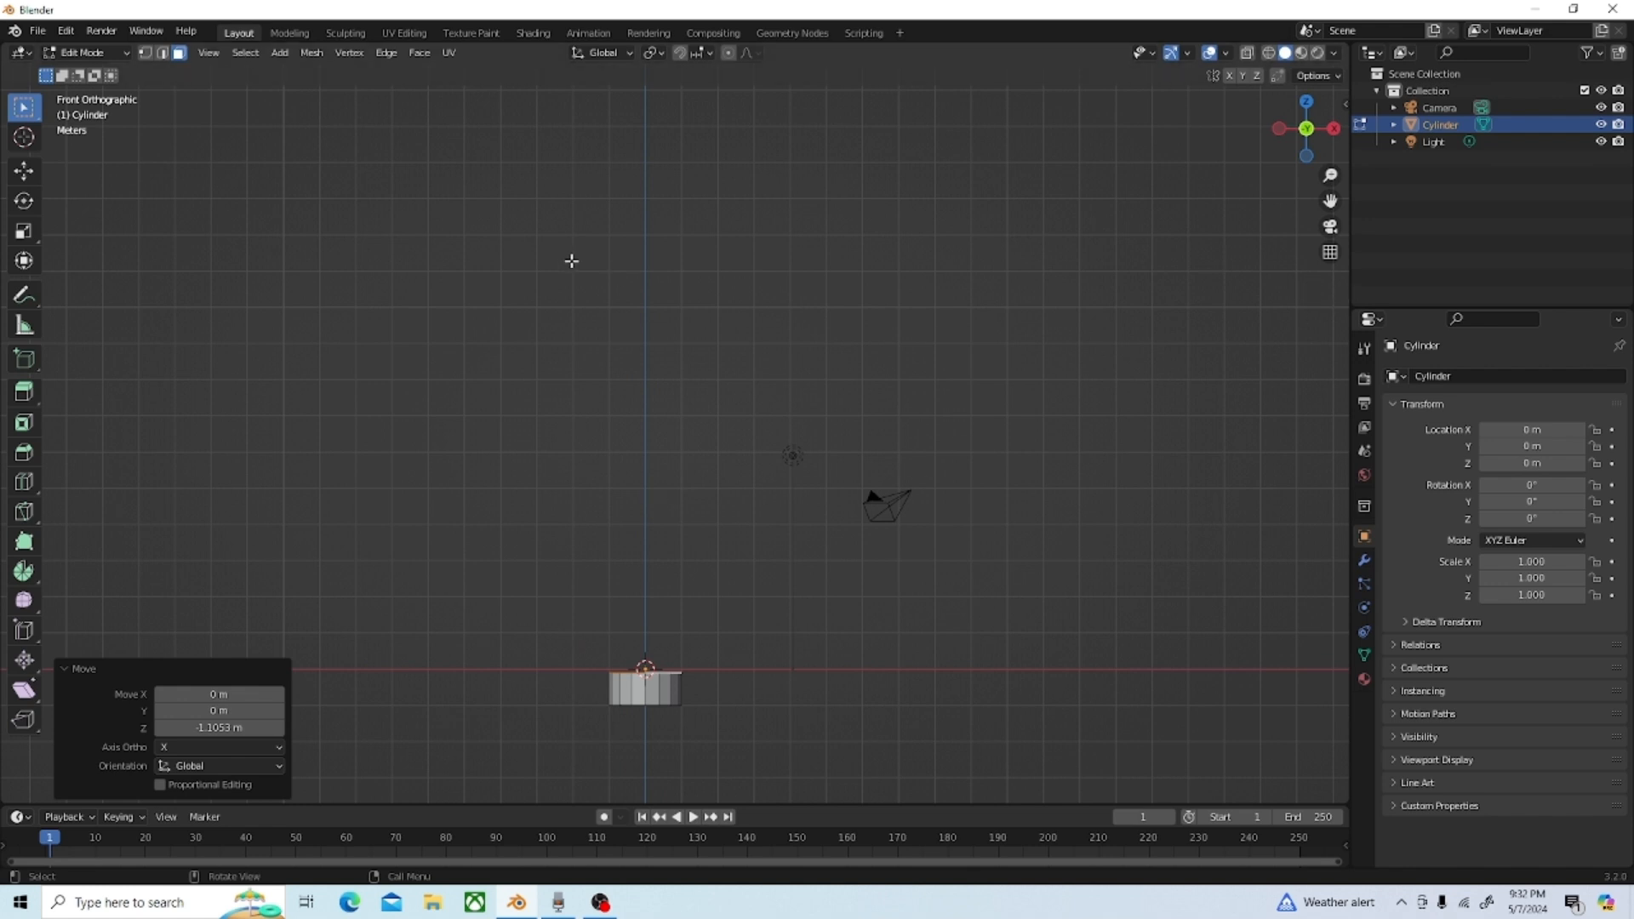
# Step: Split the 3D viewport vertically into two halves, keeping one in front view and orbiting the other to an angled perspective of the cylinder
pyautogui.rightClick(1349, 290)
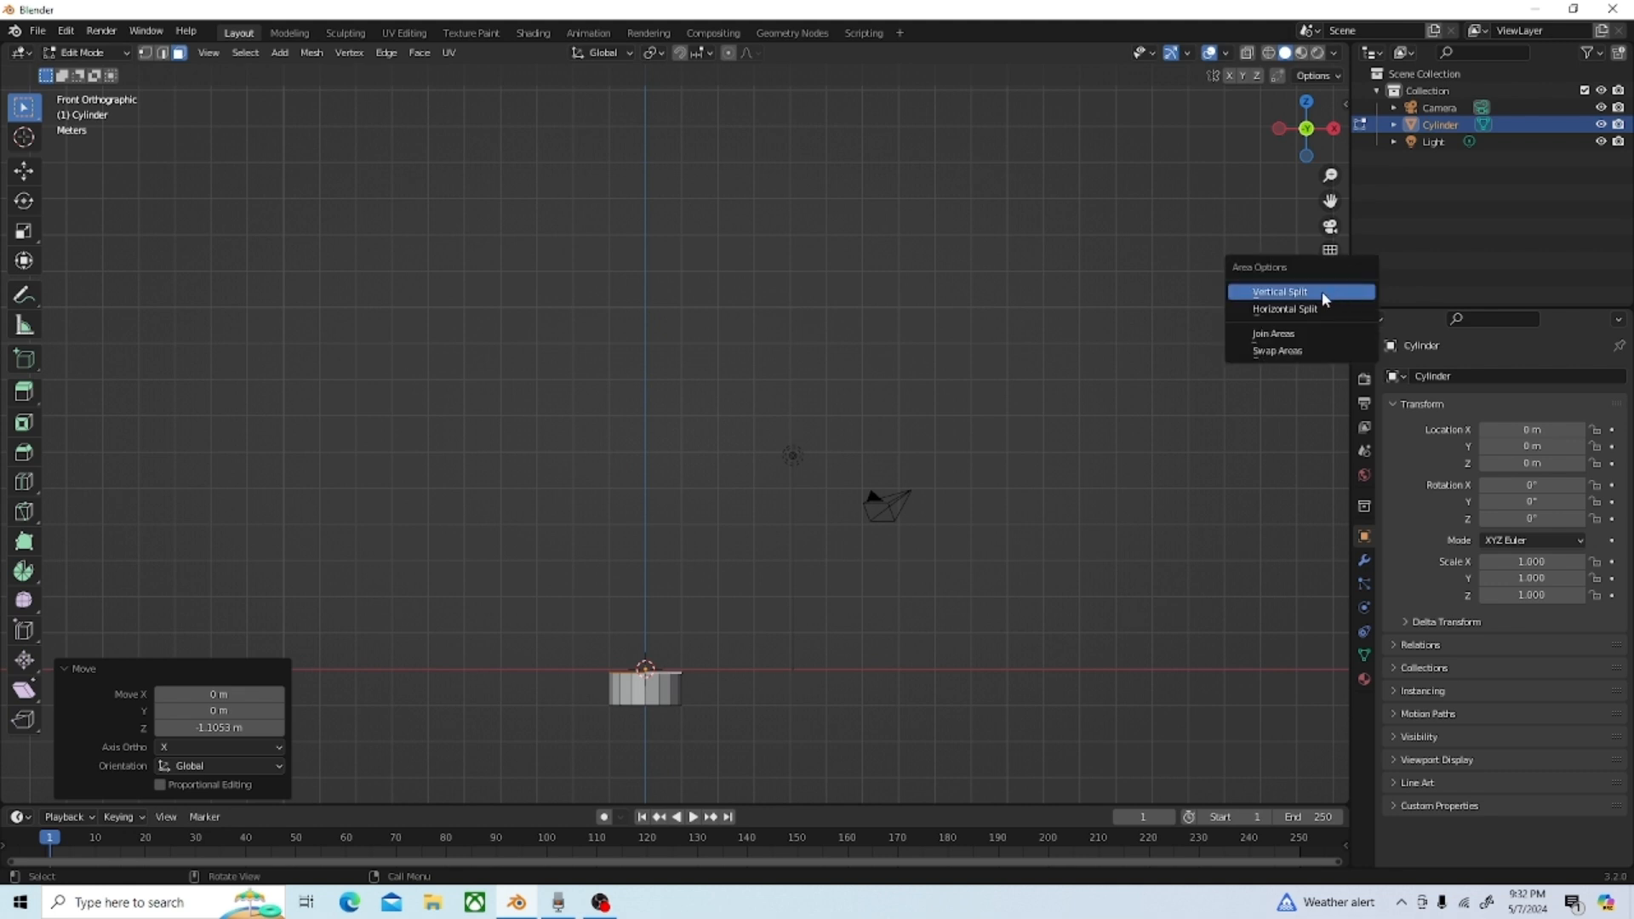
pyautogui.click(1320, 291)
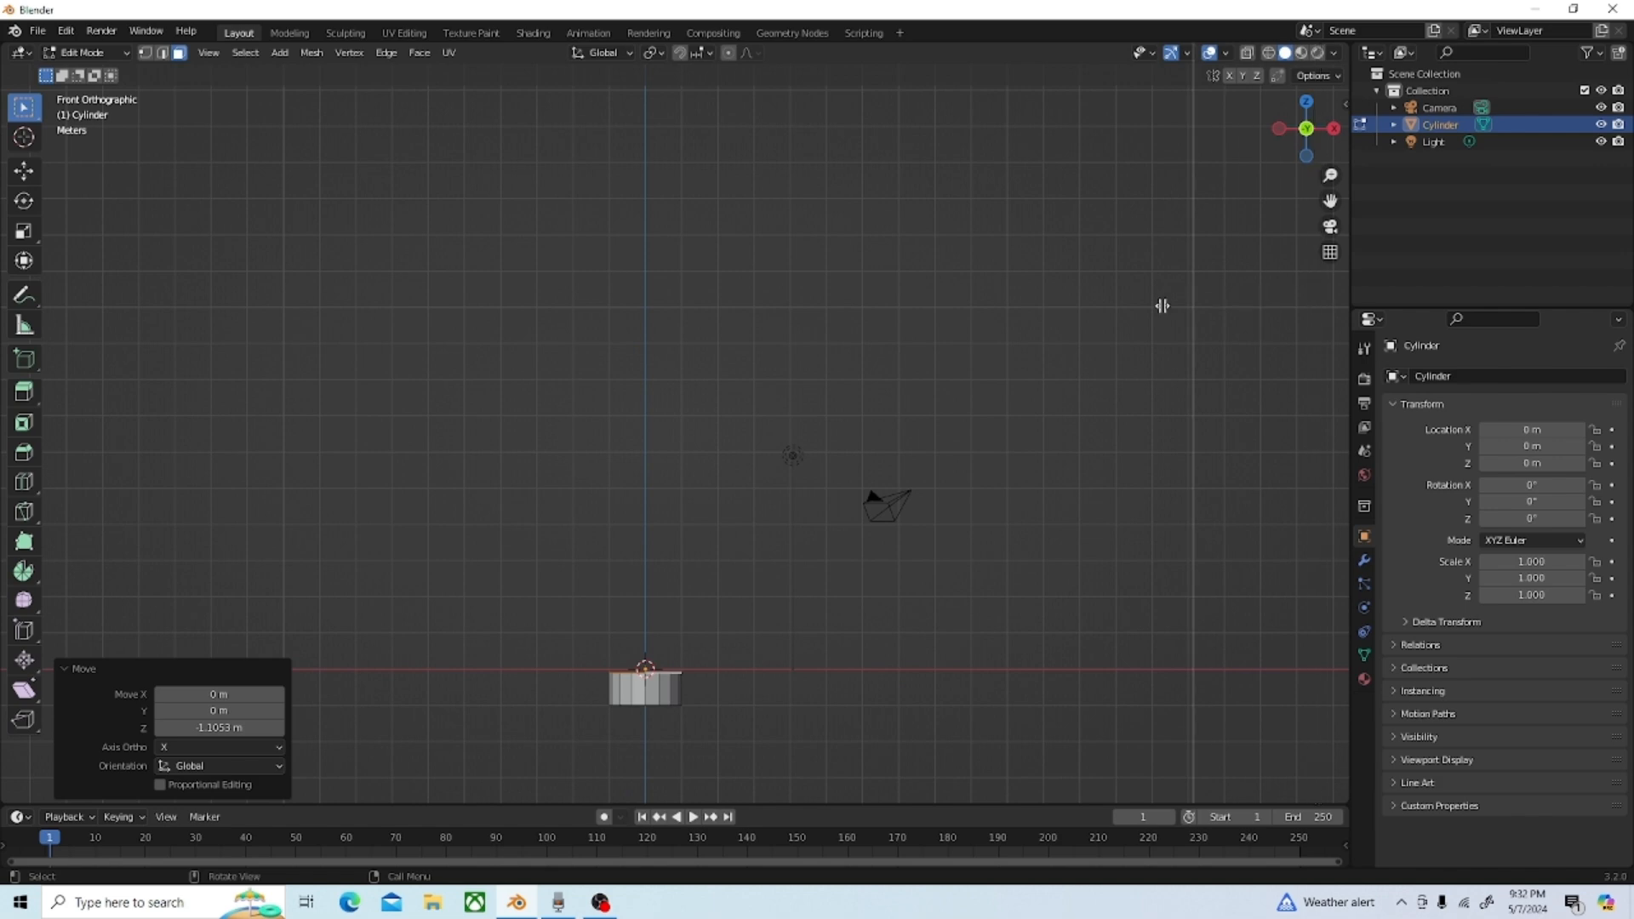
pyautogui.click(645, 332)
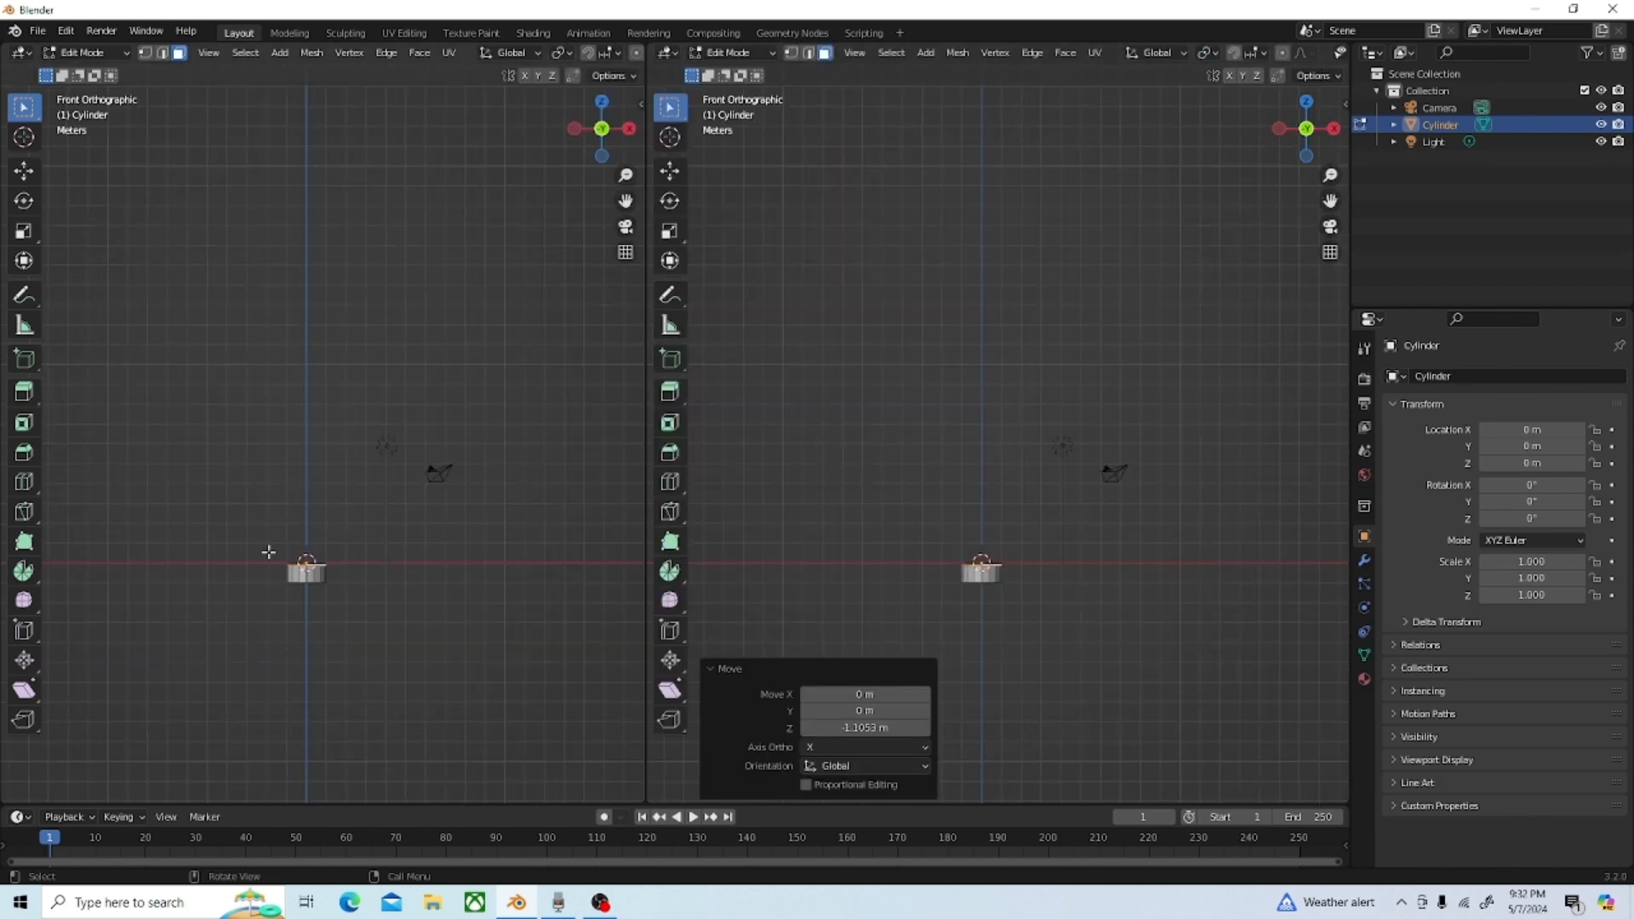
pyautogui.moveTo(1111, 380); pyautogui.dragTo(1076, 306, button='middle')
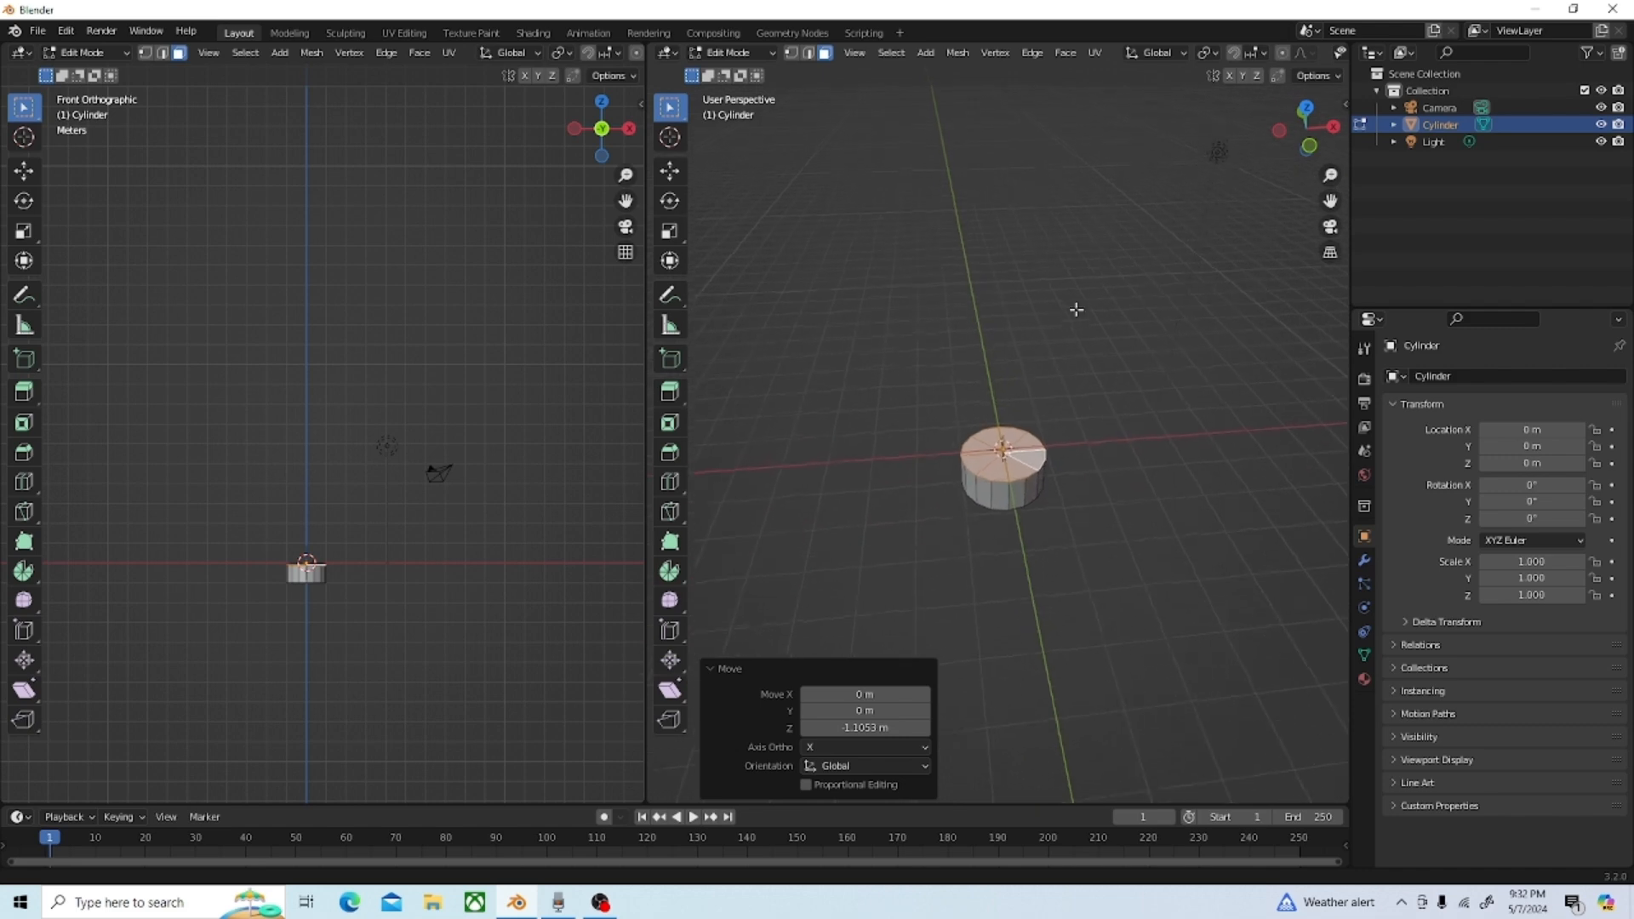
pyautogui.scroll(3, 1022, 488)
pyautogui.scroll(1, 1022, 488)
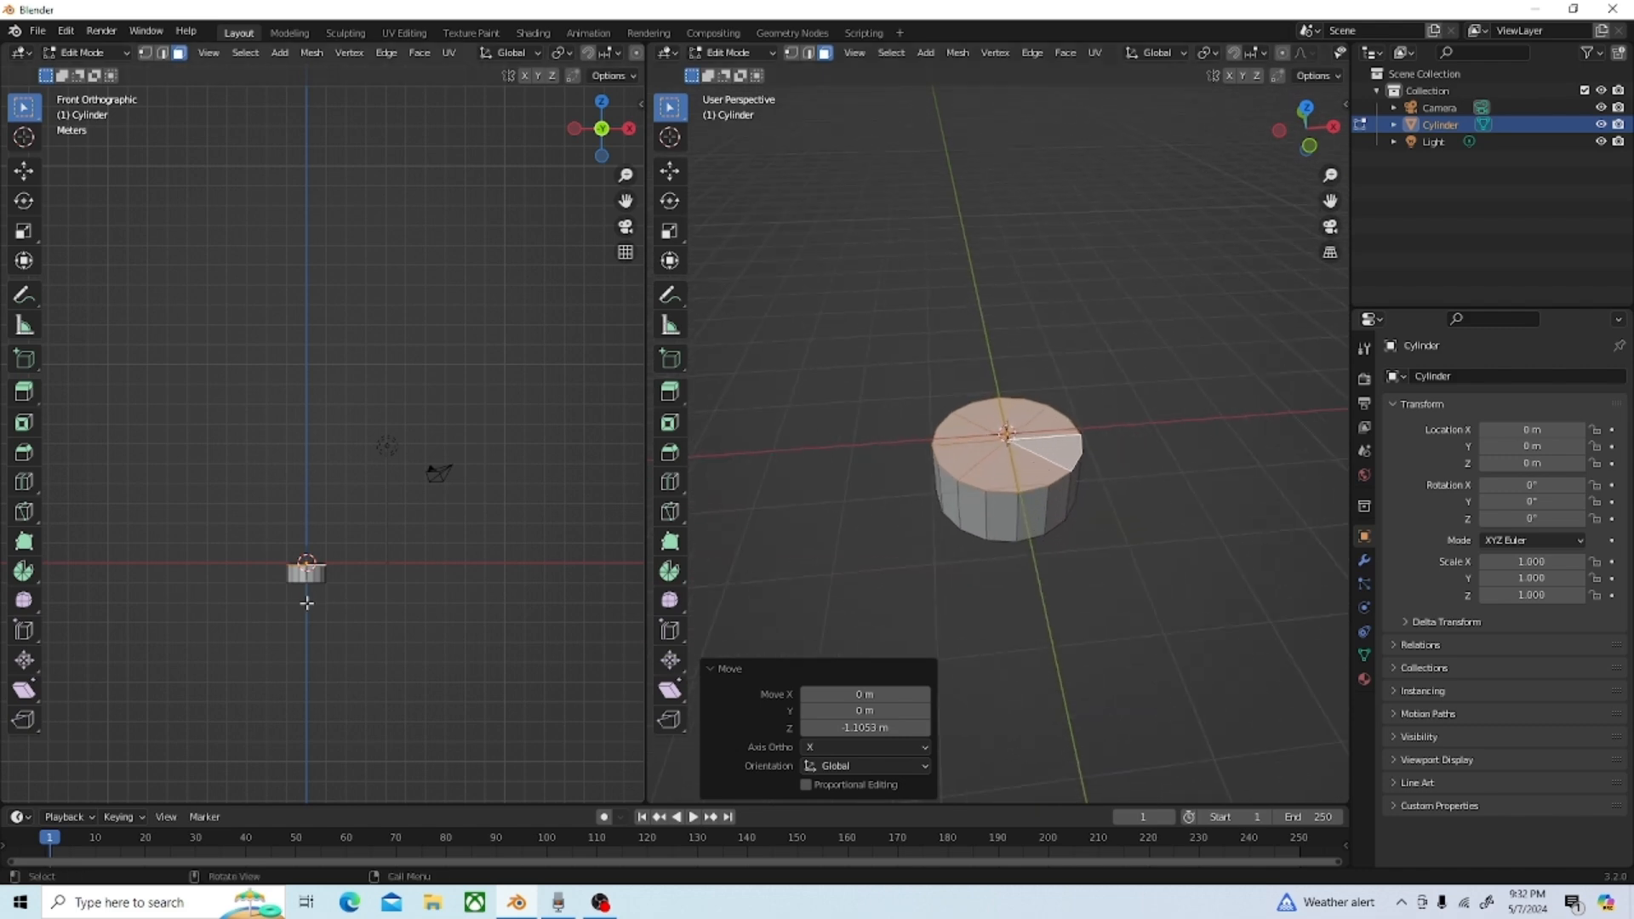
pyautogui.scroll(3, 307, 603)
pyautogui.keyDown('shift'); pyautogui.moveTo(309, 598); pyautogui.dragTo(311, 308, button='middle'); pyautogui.keyUp('shift')
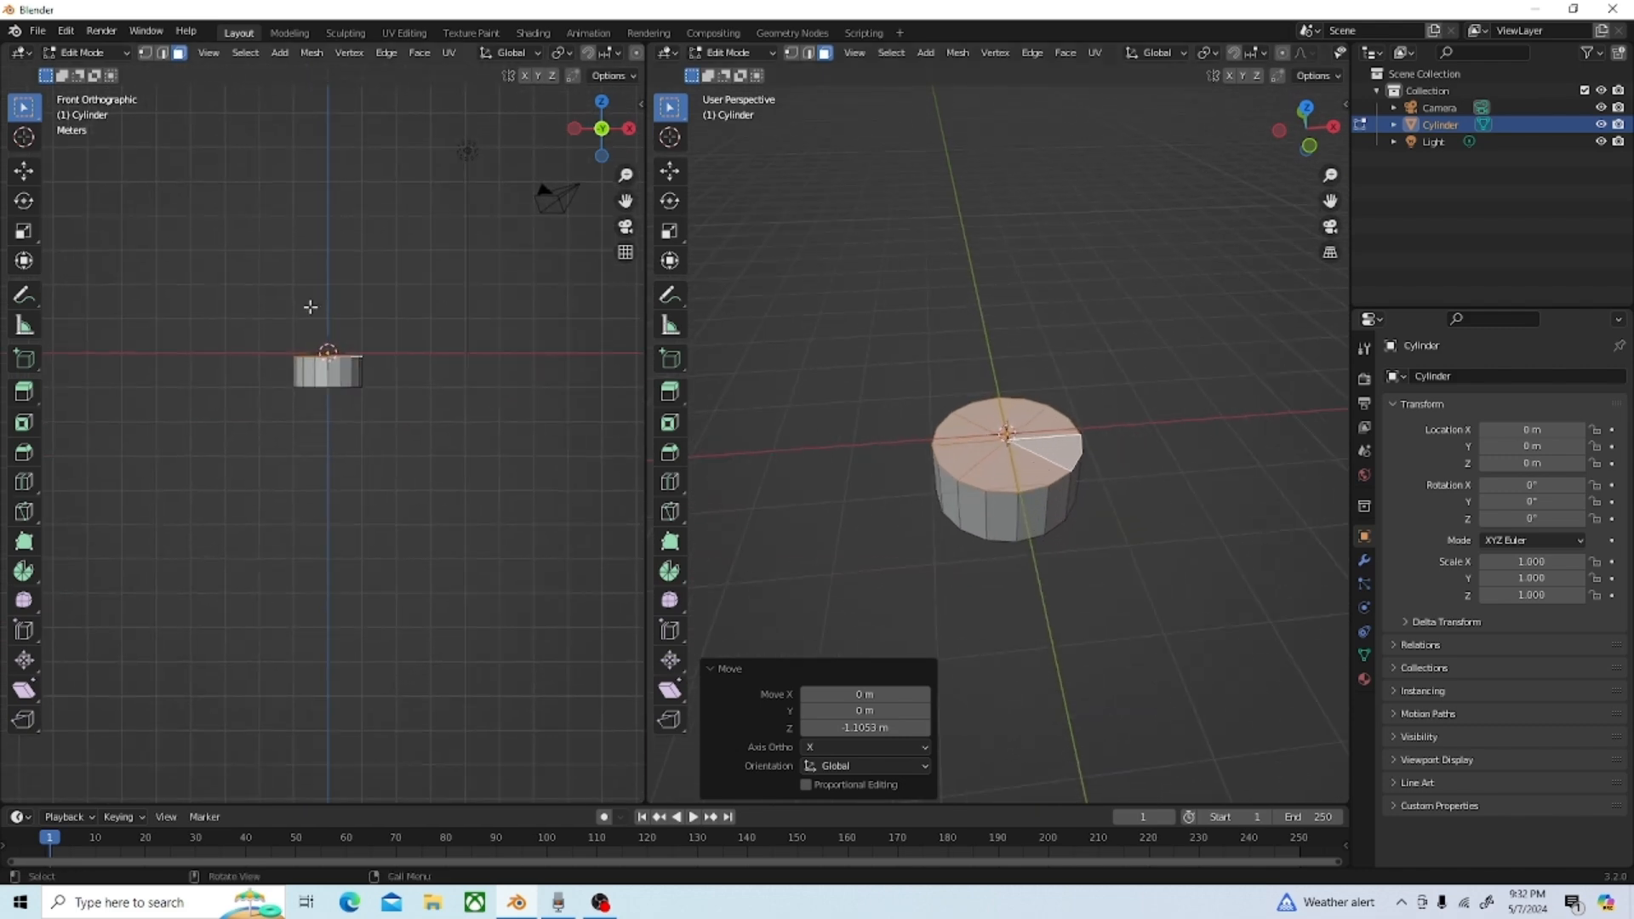
pyautogui.keyDown('shift'); pyautogui.moveTo(398, 416); pyautogui.dragTo(411, 604, button='middle'); pyautogui.keyUp('shift')
pyautogui.scroll(2, 365, 562)
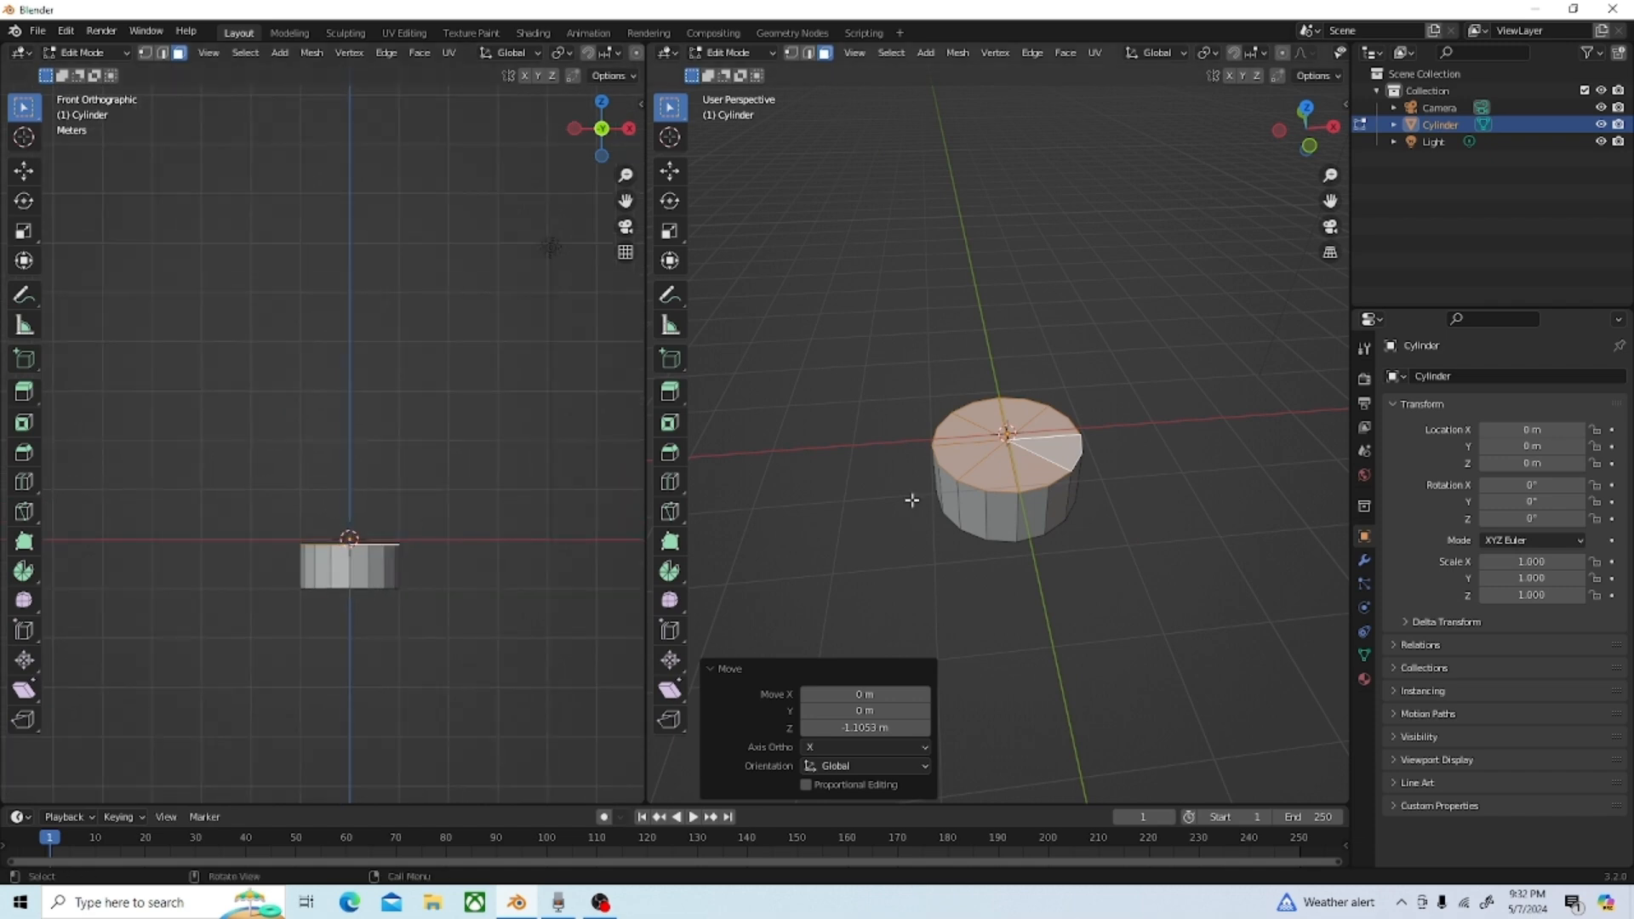
# Step: Scale the selected top cap up by a factor of about 1.25 to flare the base section outward
pyautogui.scroll(-1, 1042, 468)
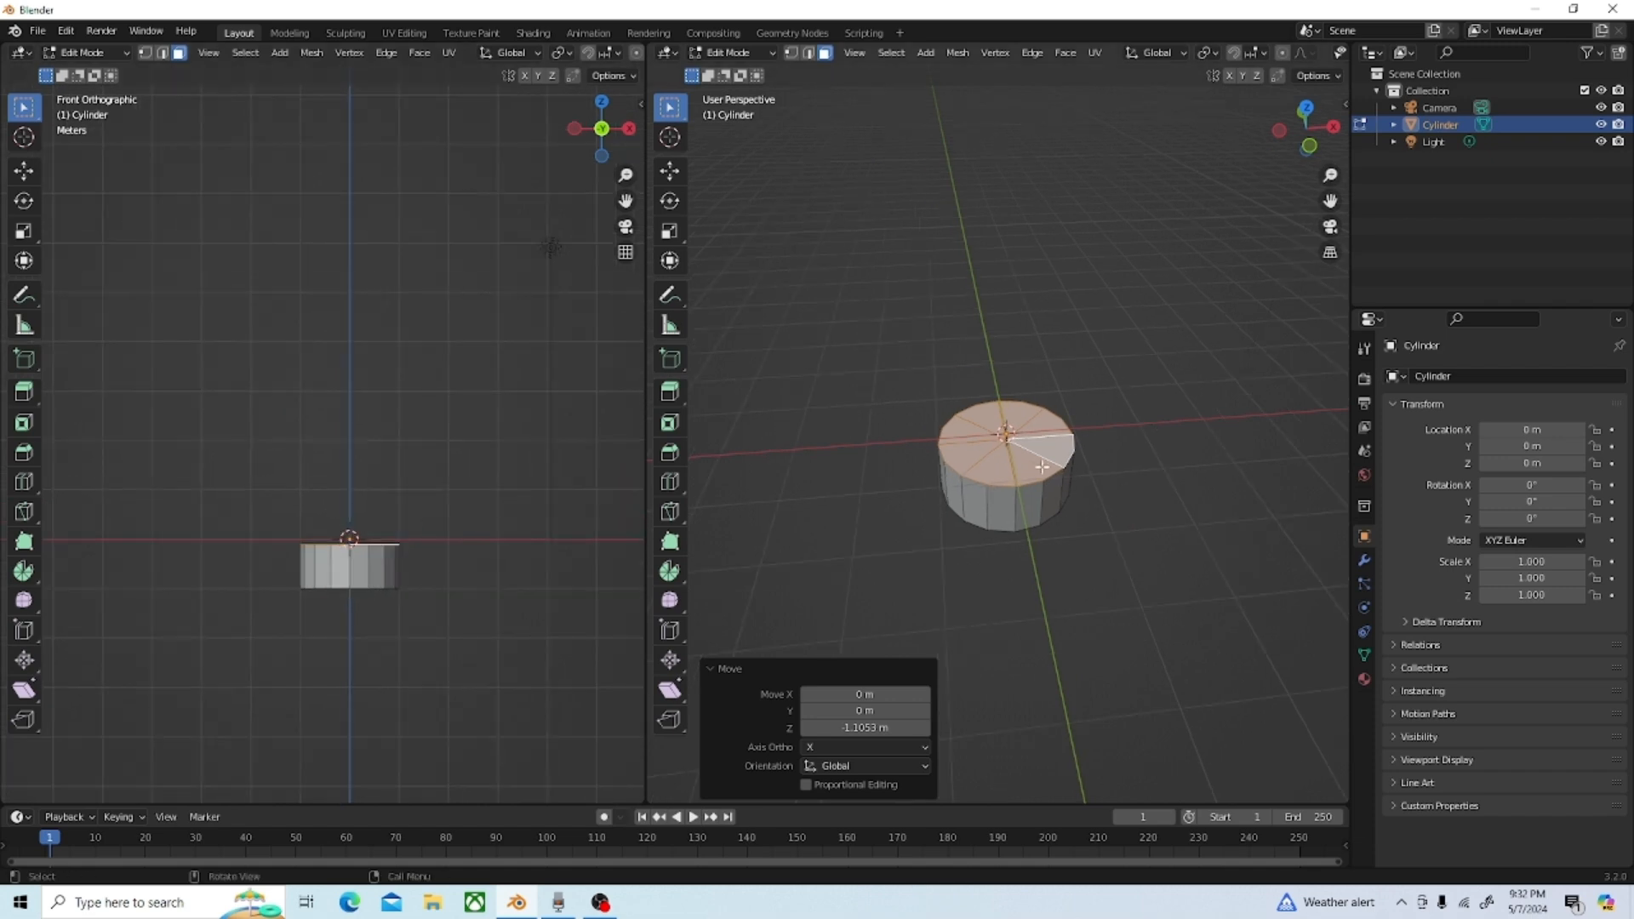
pyautogui.press('s')
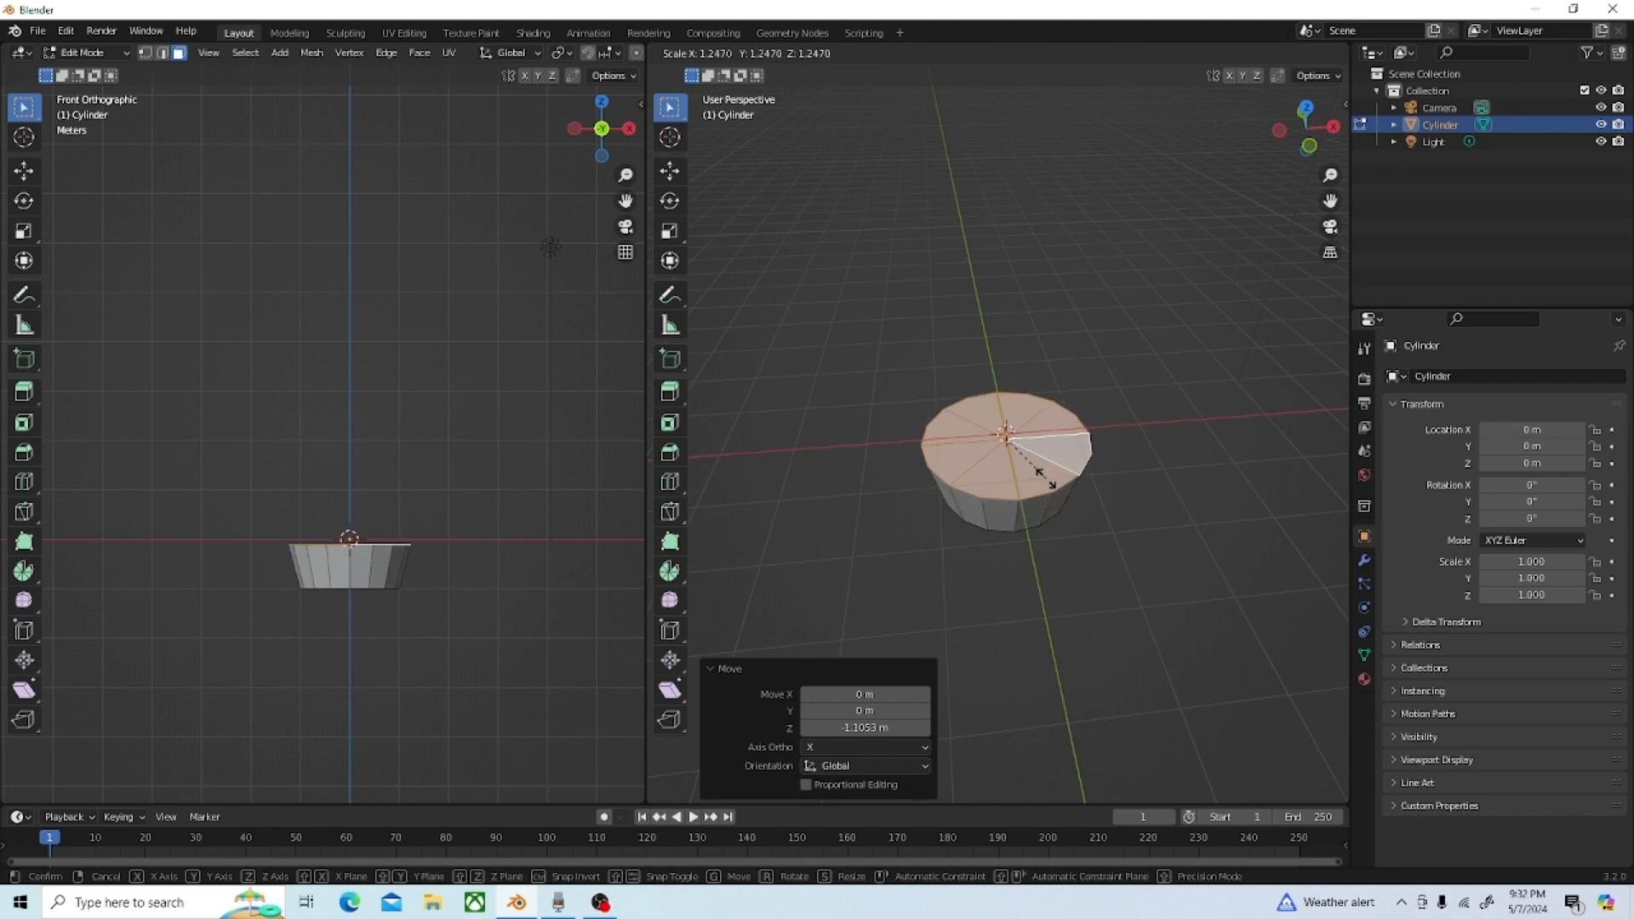
pyautogui.click(1046, 479)
pyautogui.click(1039, 403)
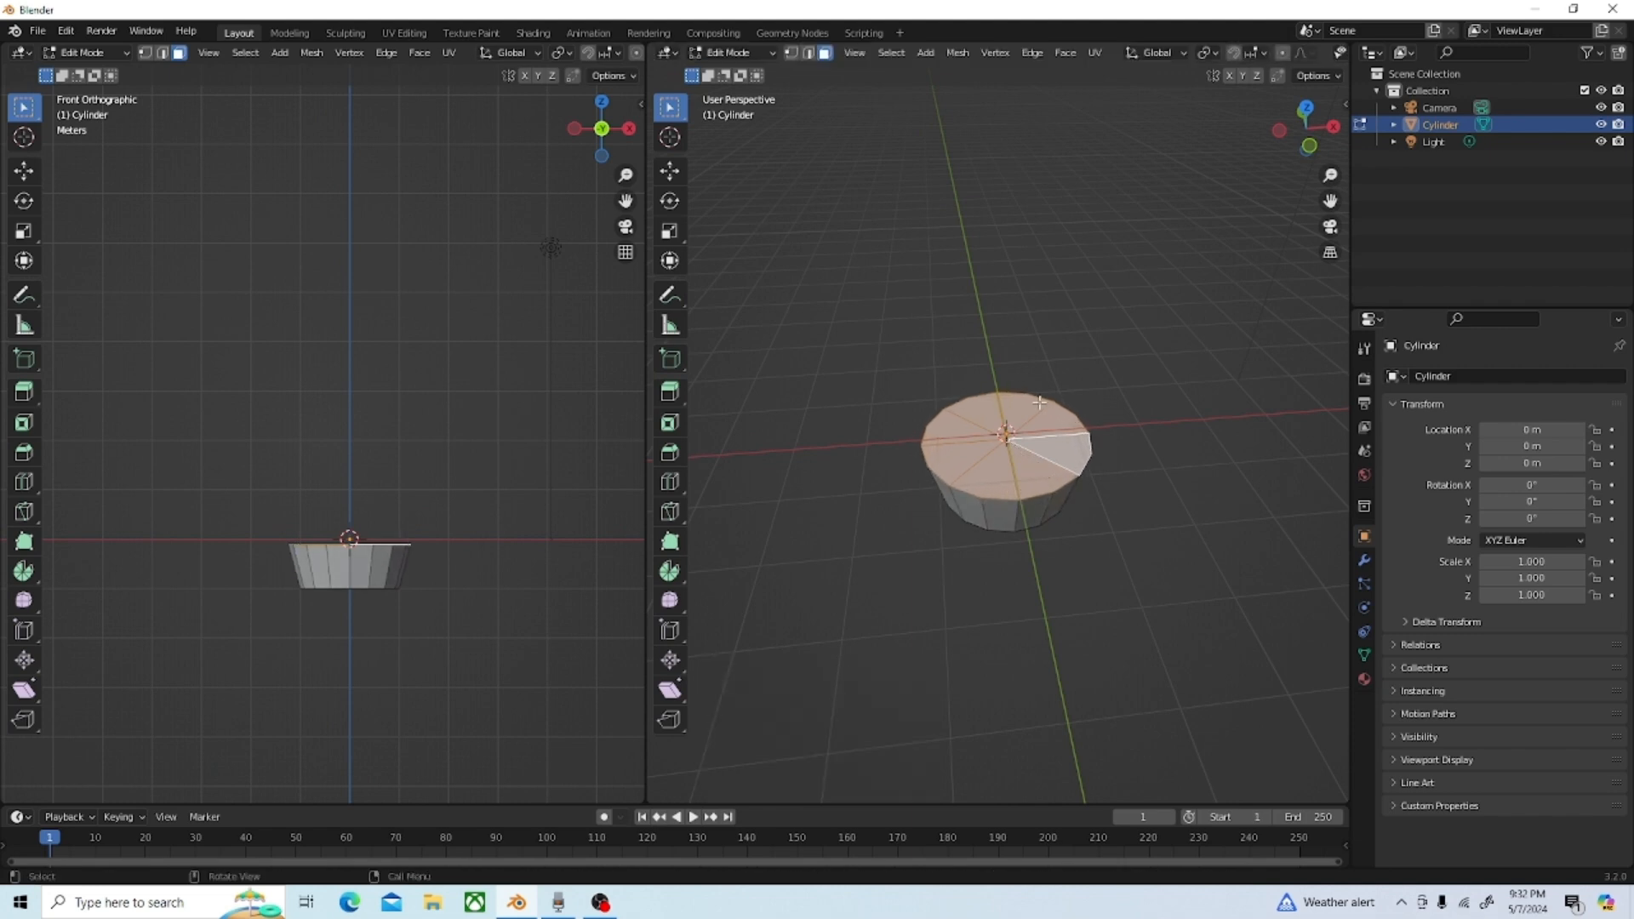
# Step: Extrude the top cap upward about 2.52 m and scale it down to about 0.56 to taper the body
pyautogui.press('e')
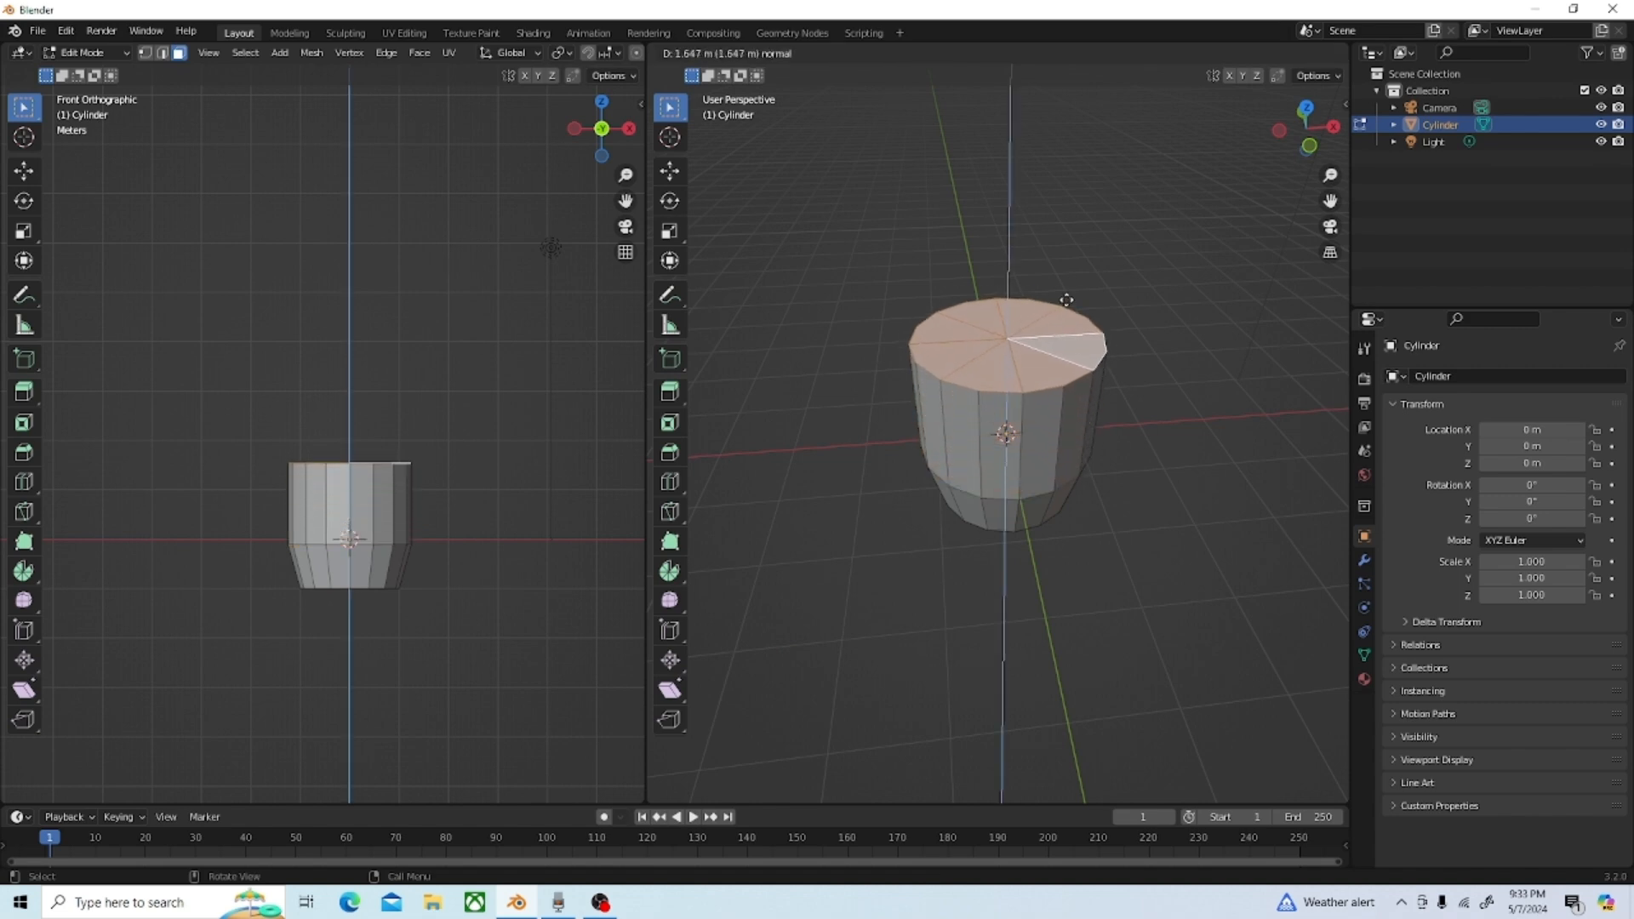
pyautogui.click(1091, 234)
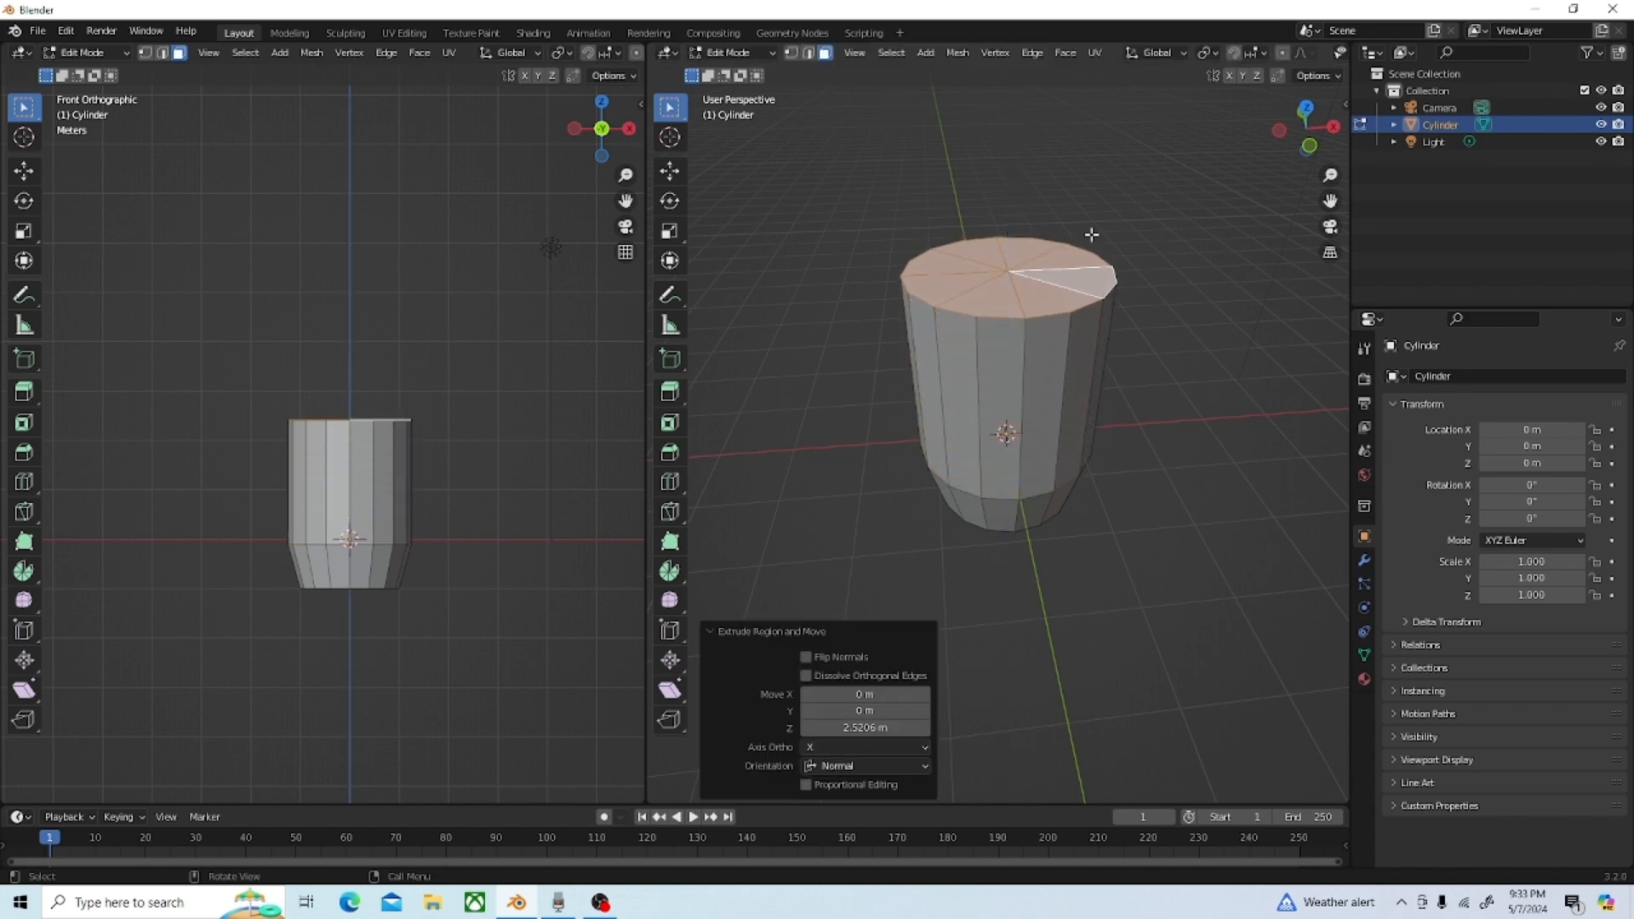
pyautogui.press('s')
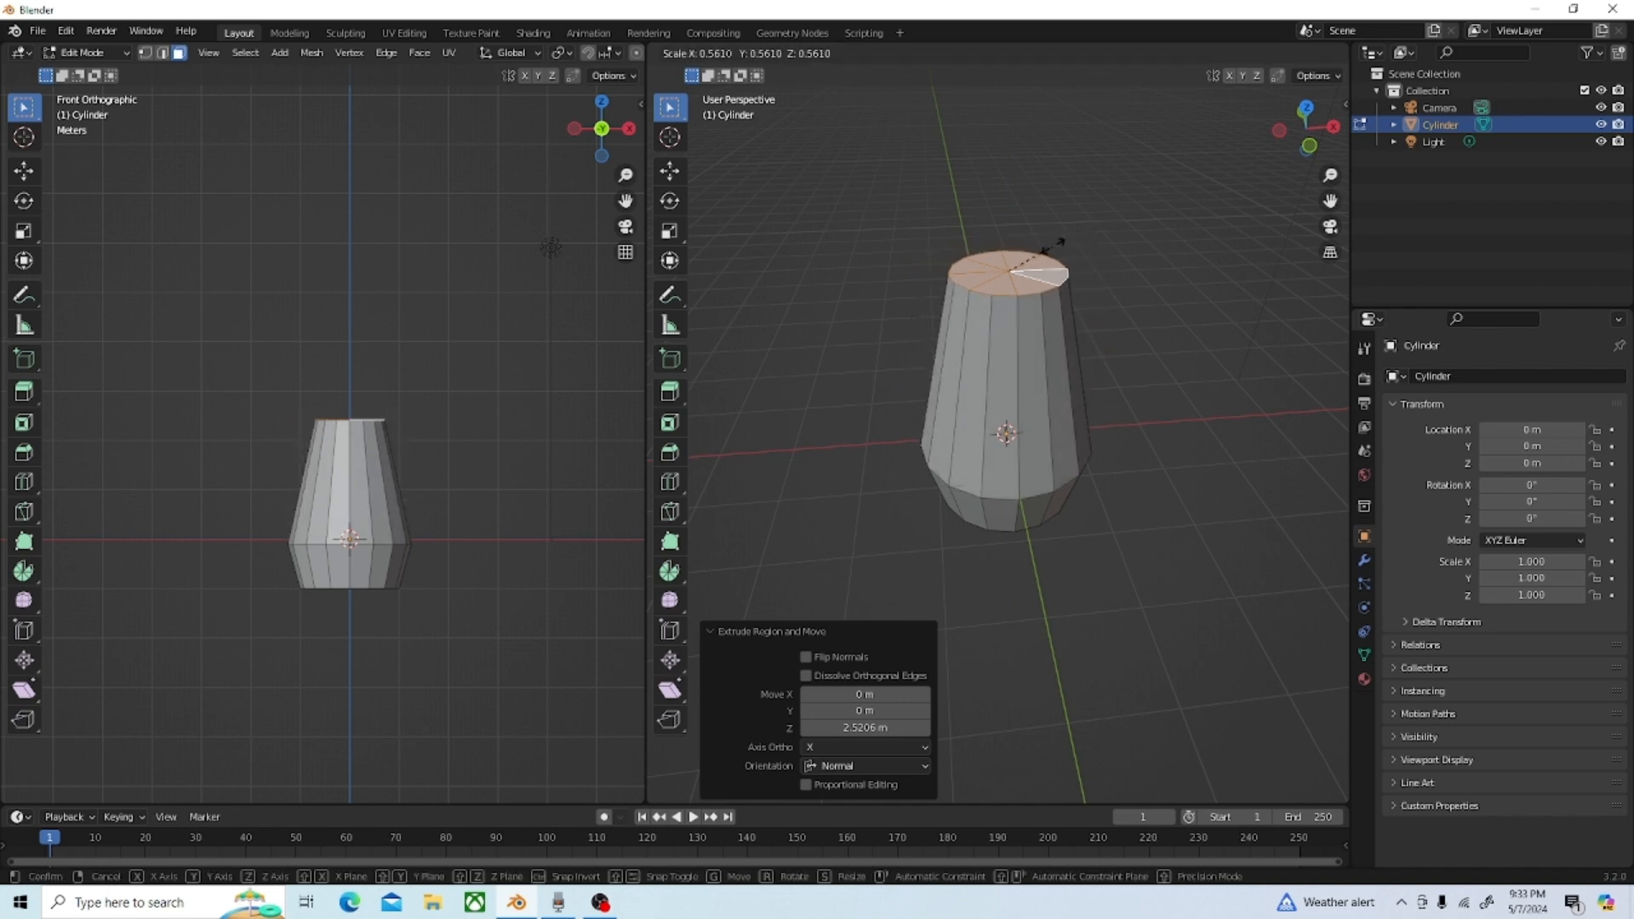
pyautogui.click(1055, 248)
# Step: Extrude the narrowed top cap straight upward about 2.39 m to form the neck
pyautogui.scroll(-1, 1024, 436)
pyautogui.scroll(-2, 1024, 436)
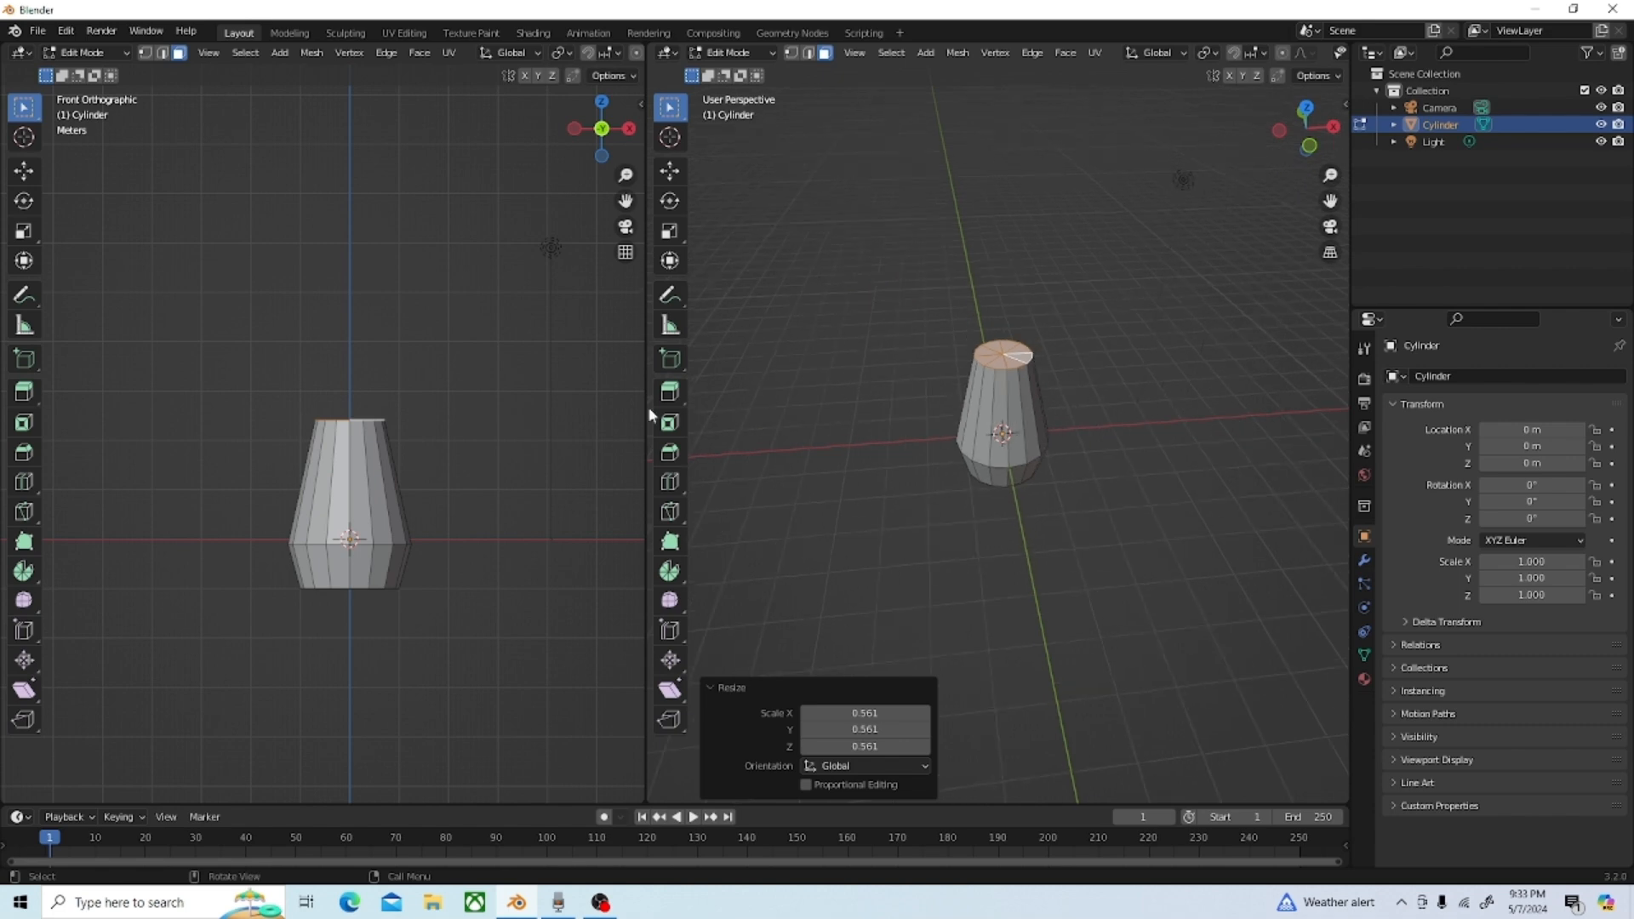
pyautogui.scroll(-2, 401, 463)
pyautogui.keyDown('shift'); pyautogui.moveTo(375, 307); pyautogui.dragTo(373, 469, button='middle'); pyautogui.keyUp('shift')
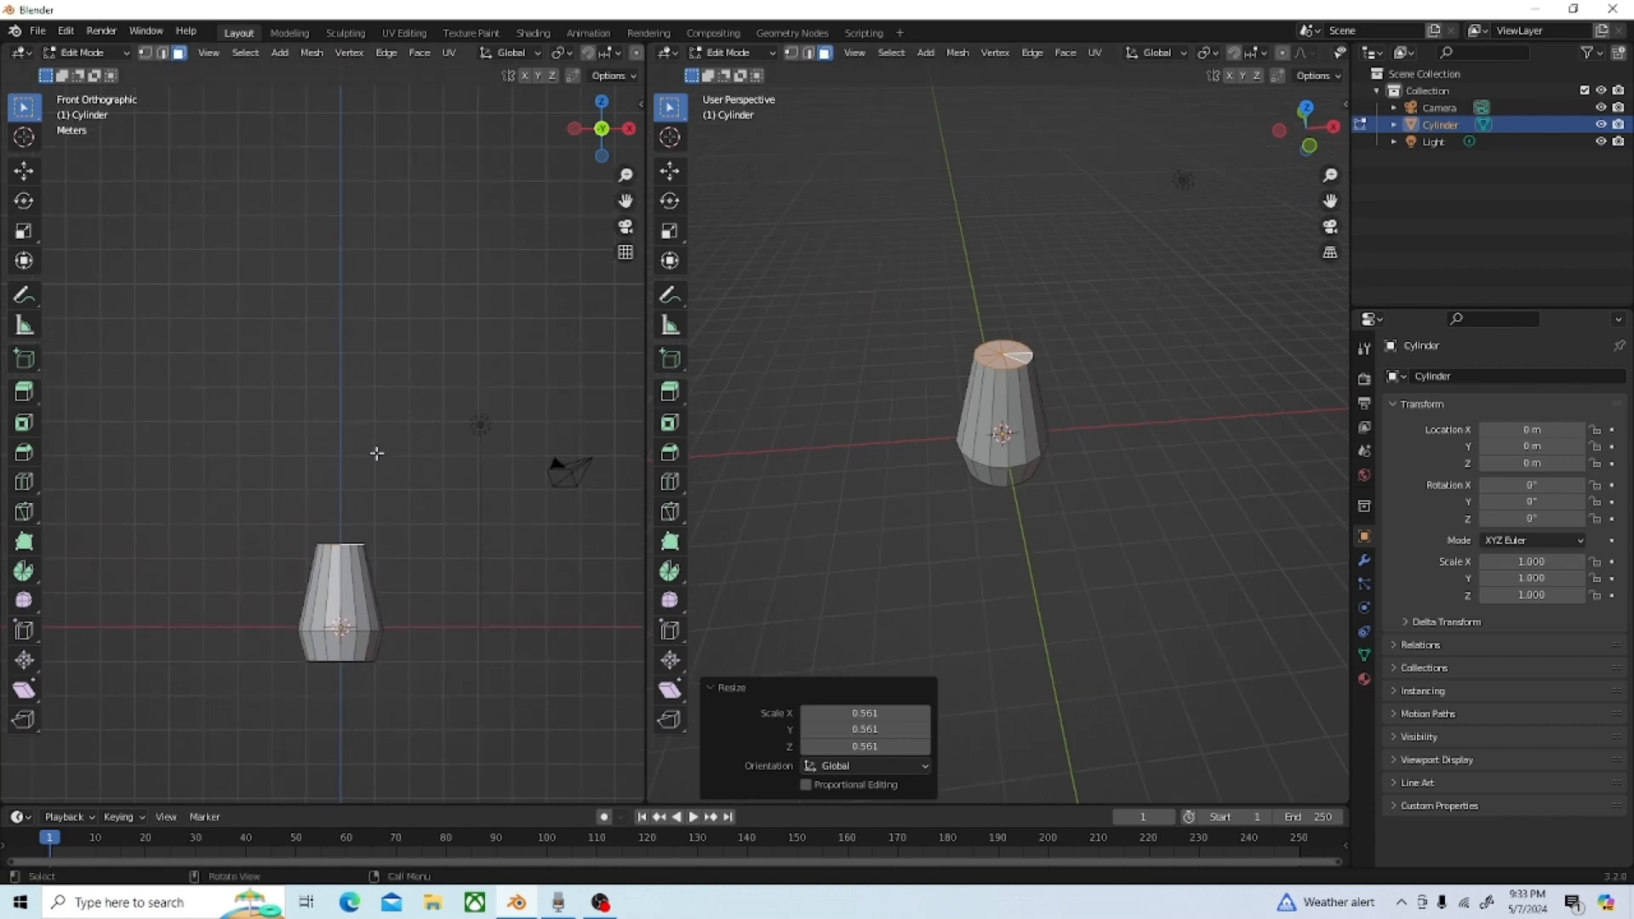
pyautogui.press('e')
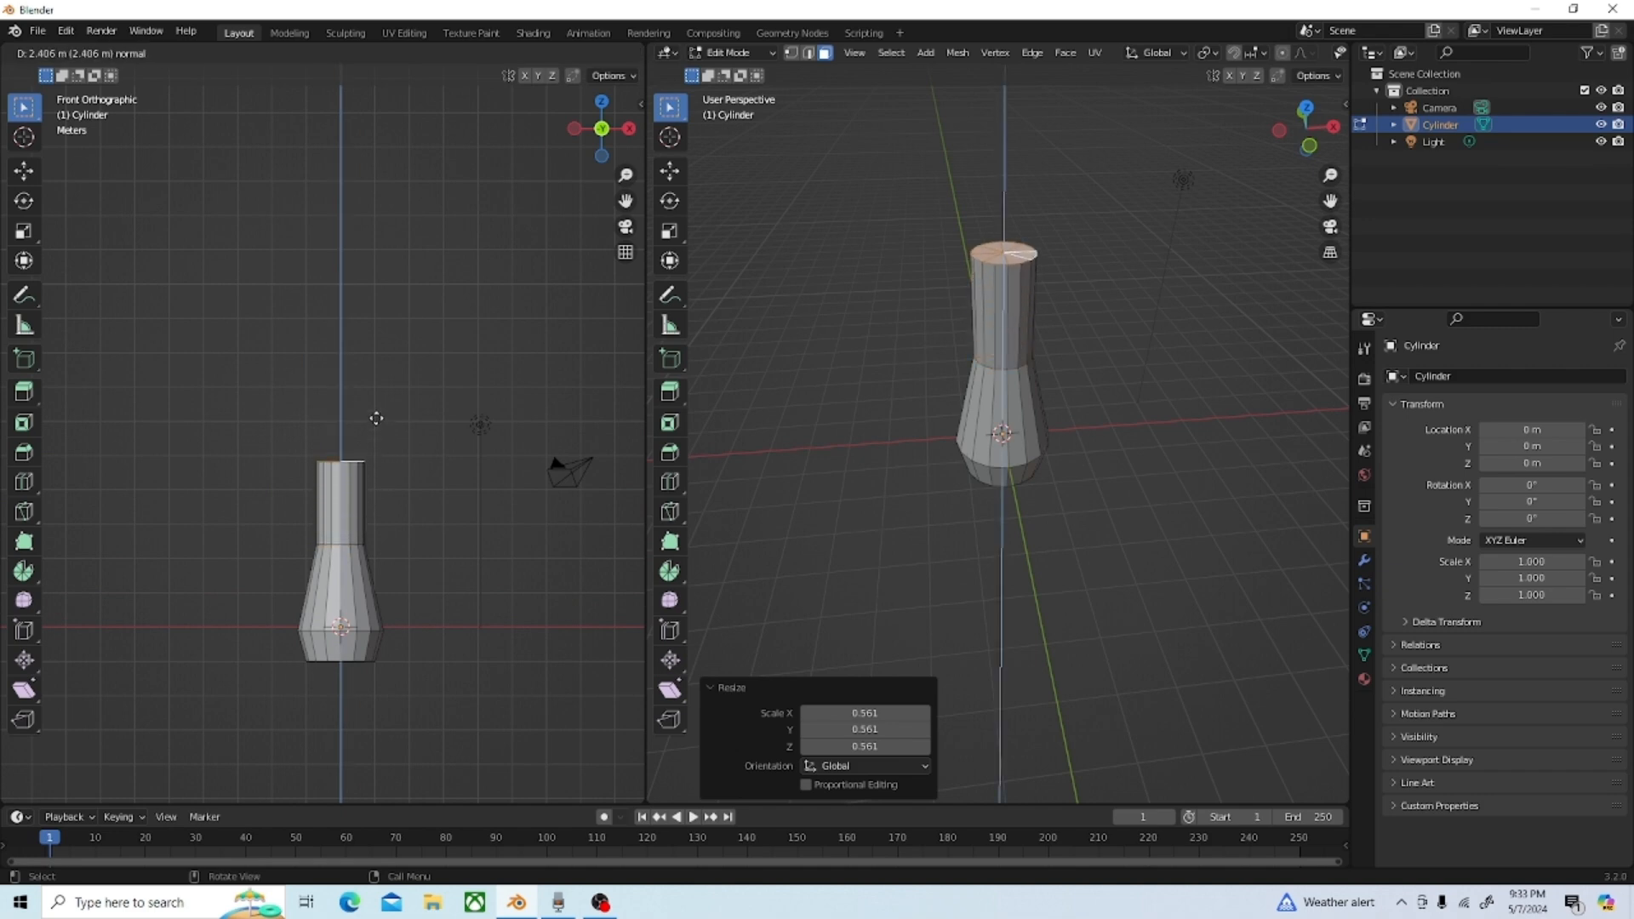
pyautogui.click(372, 422)
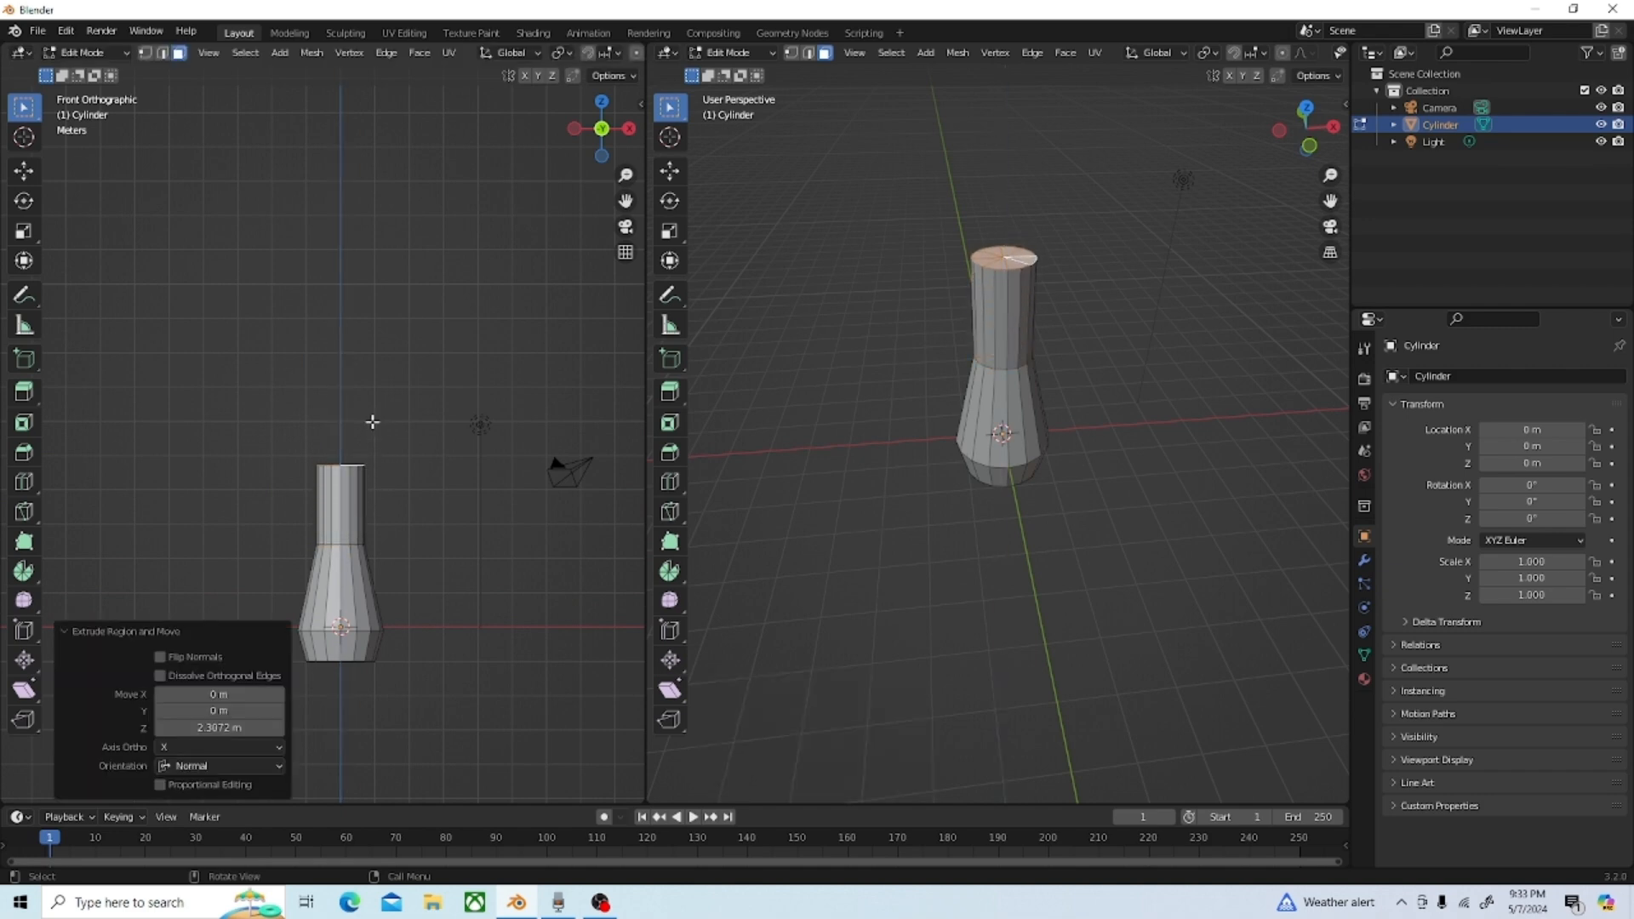
# Step: Extrude the neck's top cap upward twice more, by about 0.32 m and about 0.87 m
pyautogui.press('e')
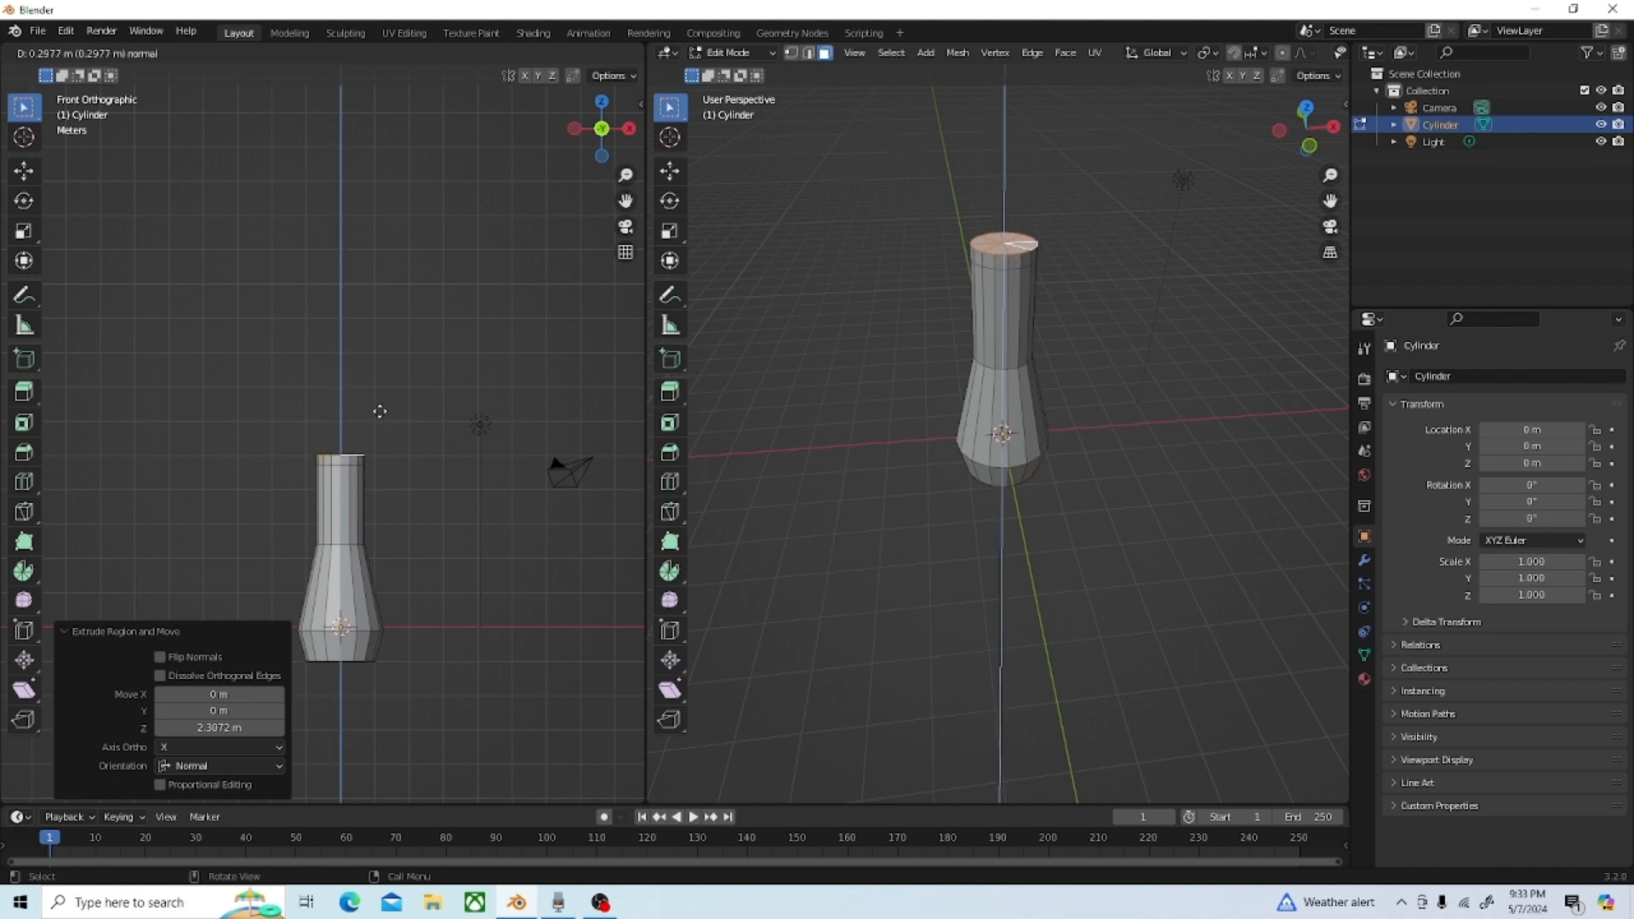
pyautogui.click(382, 411)
pyautogui.press('e')
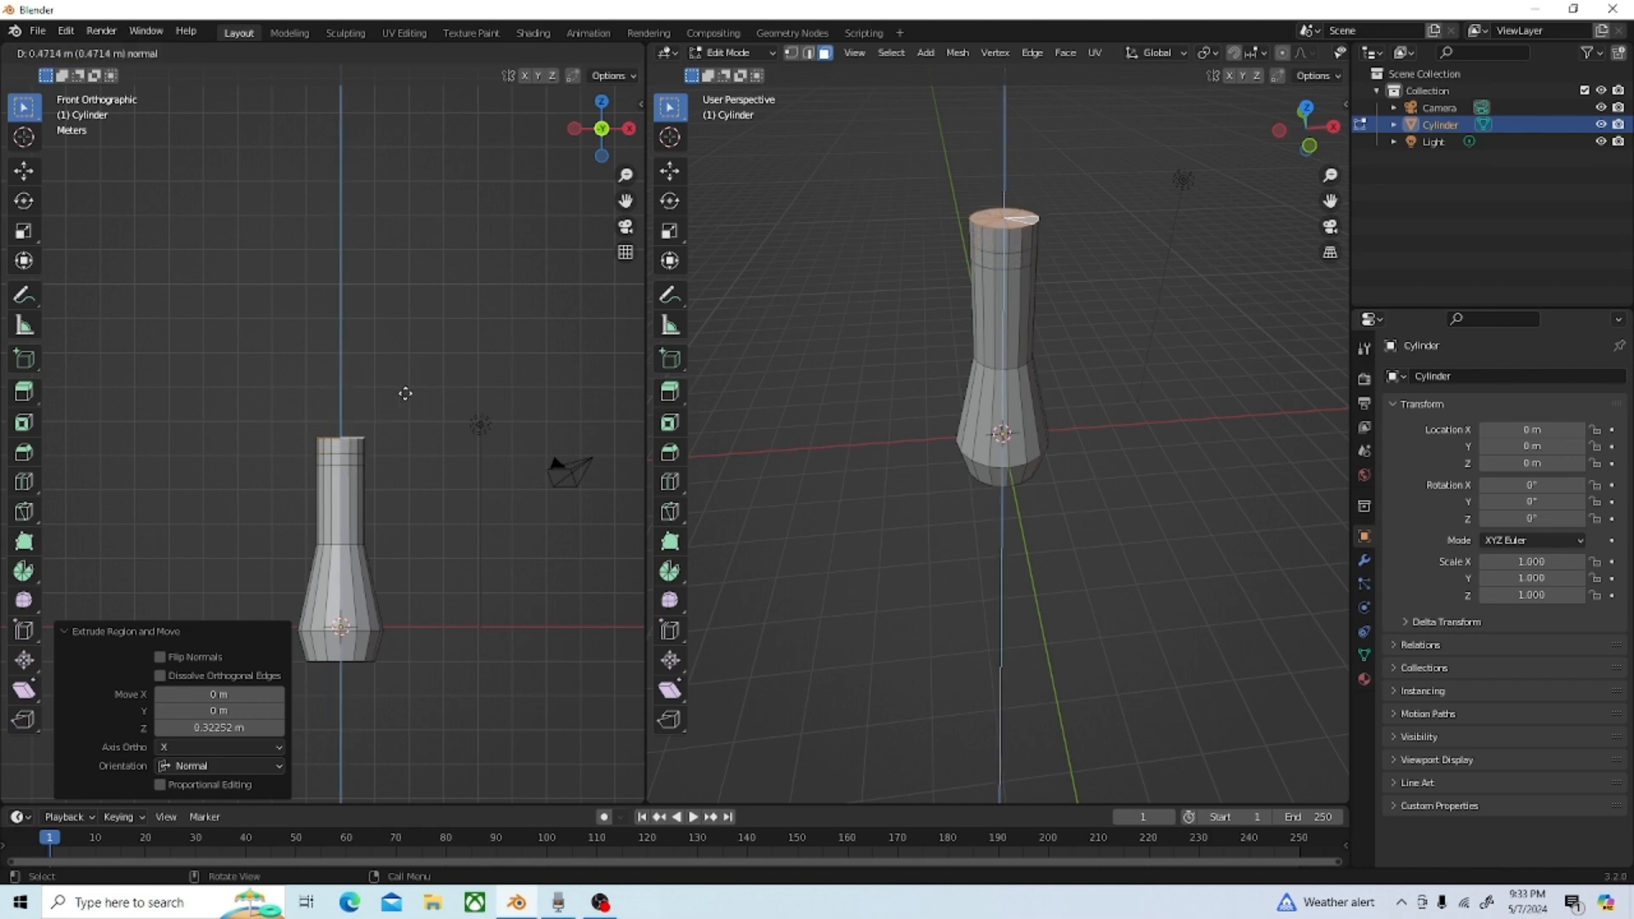
pyautogui.click(413, 381)
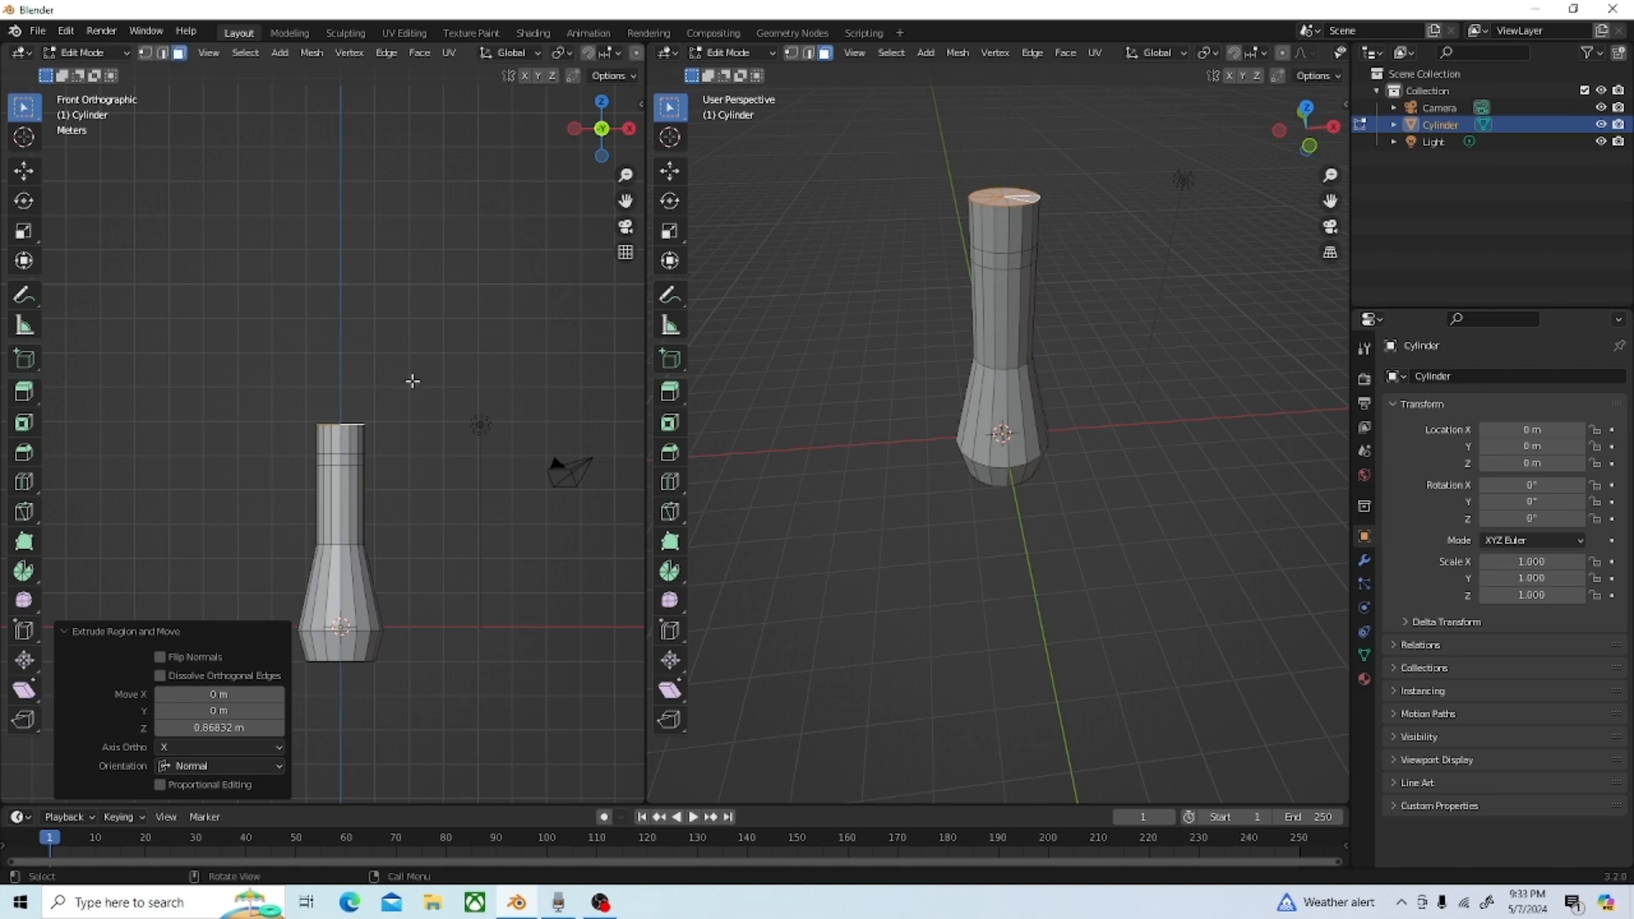
# Step: Scale the top cap up by about 1.36 to flare the rim, and extrude it upward about 0.67 m
pyautogui.press('s')
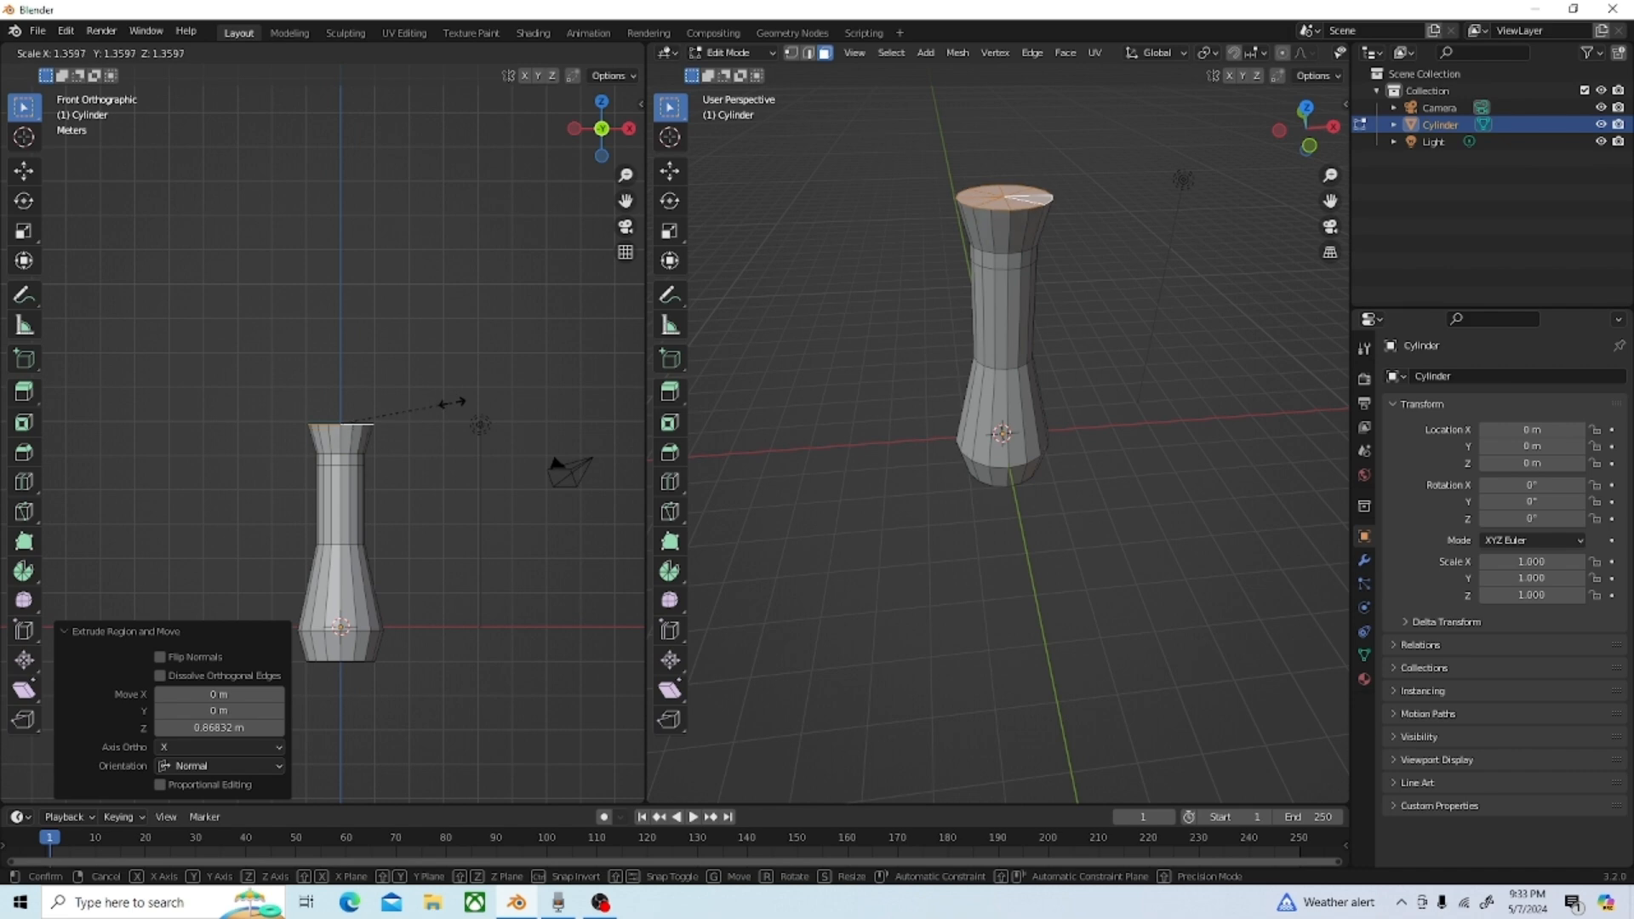
pyautogui.click(448, 403)
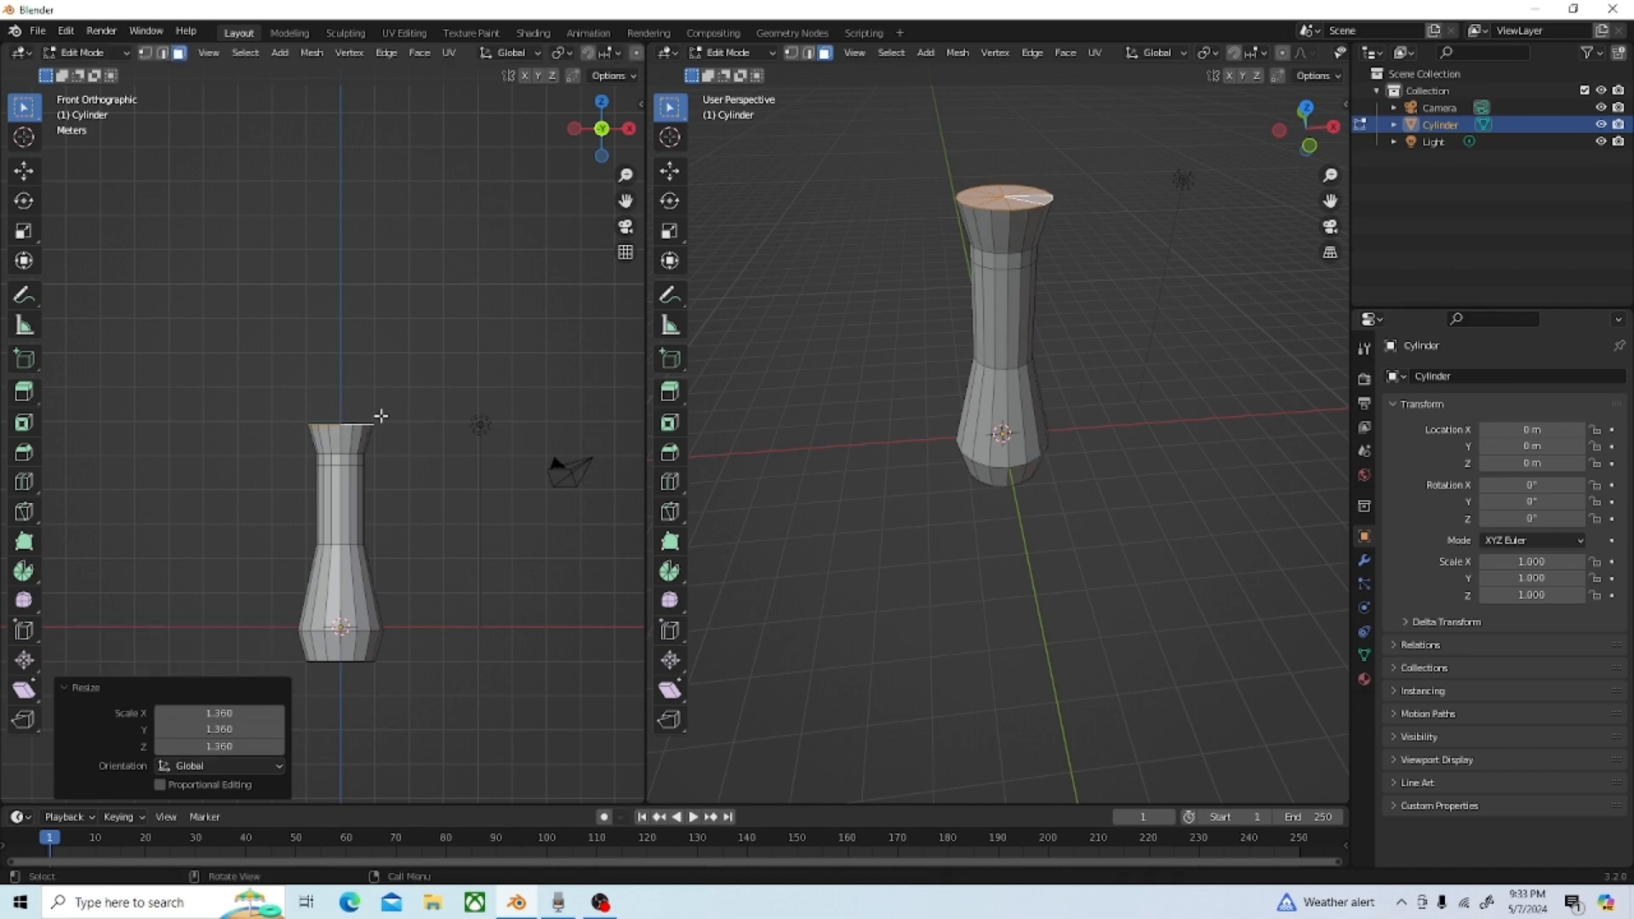
pyautogui.press('e')
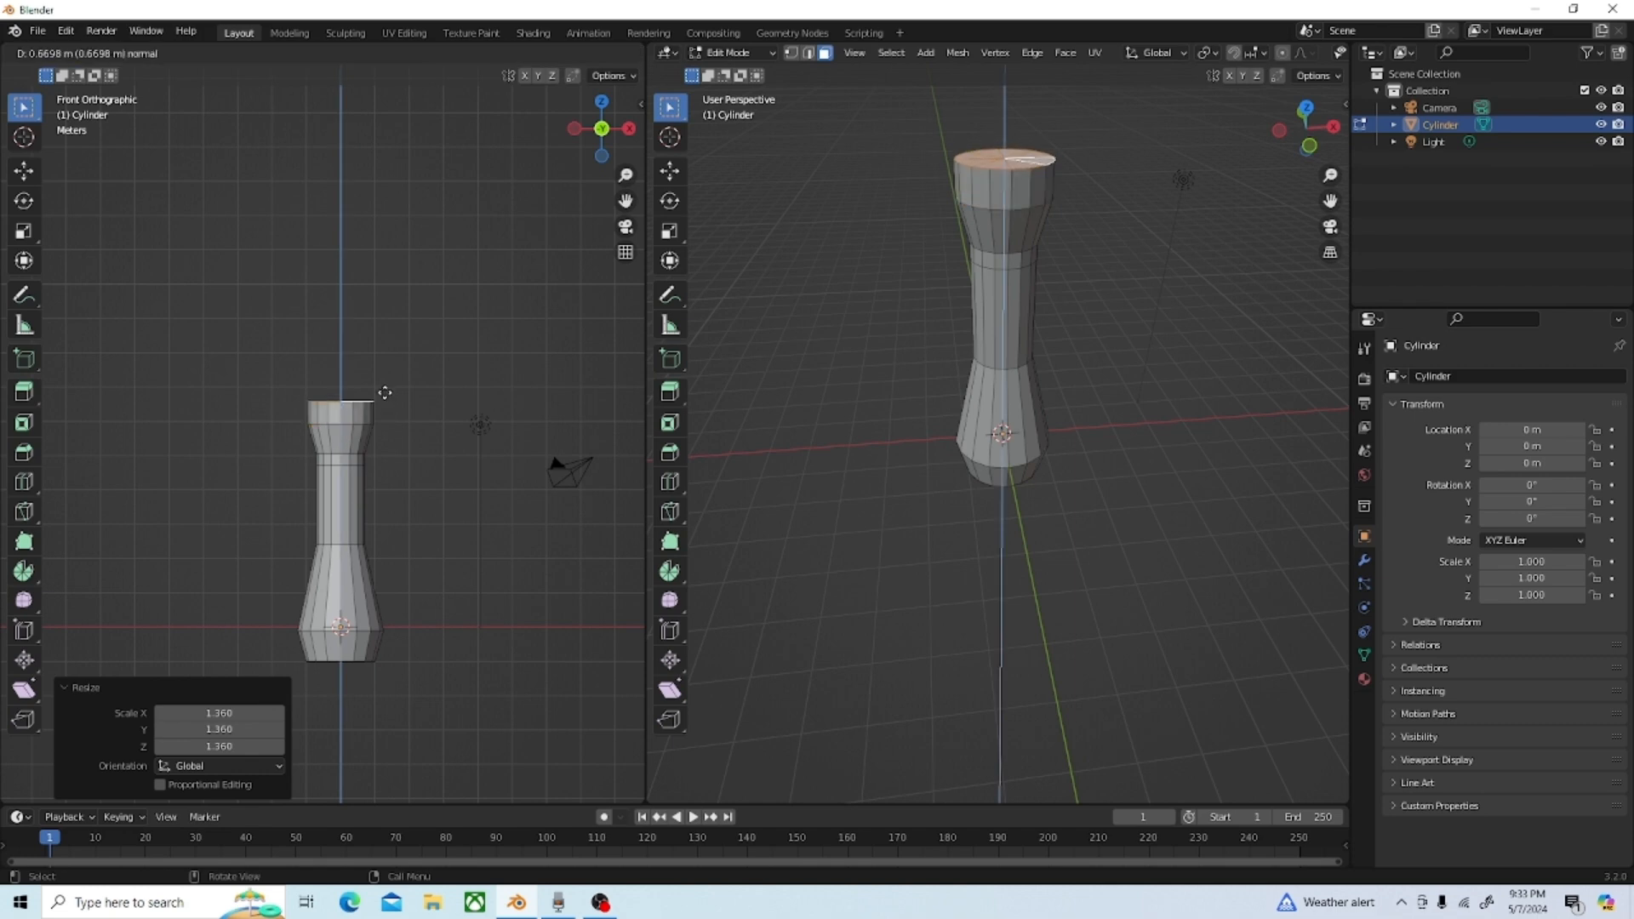
pyautogui.click(385, 393)
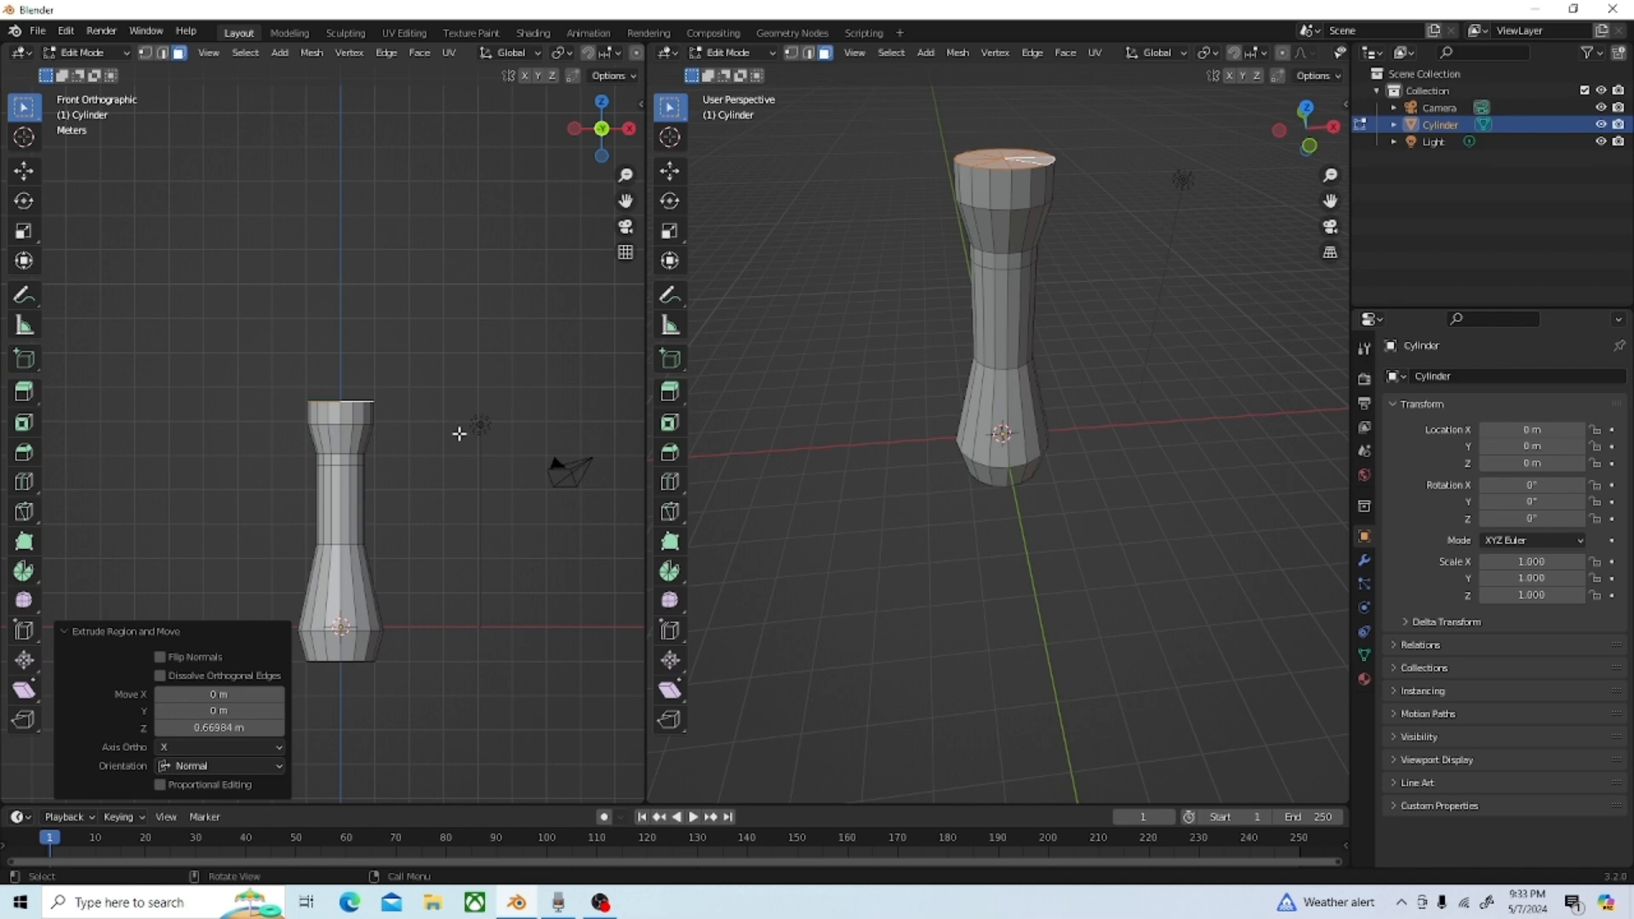
# Step: Select the loop of side faces around the top rim and extrude it in place with zero offset
pyautogui.scroll(3, 322, 414)
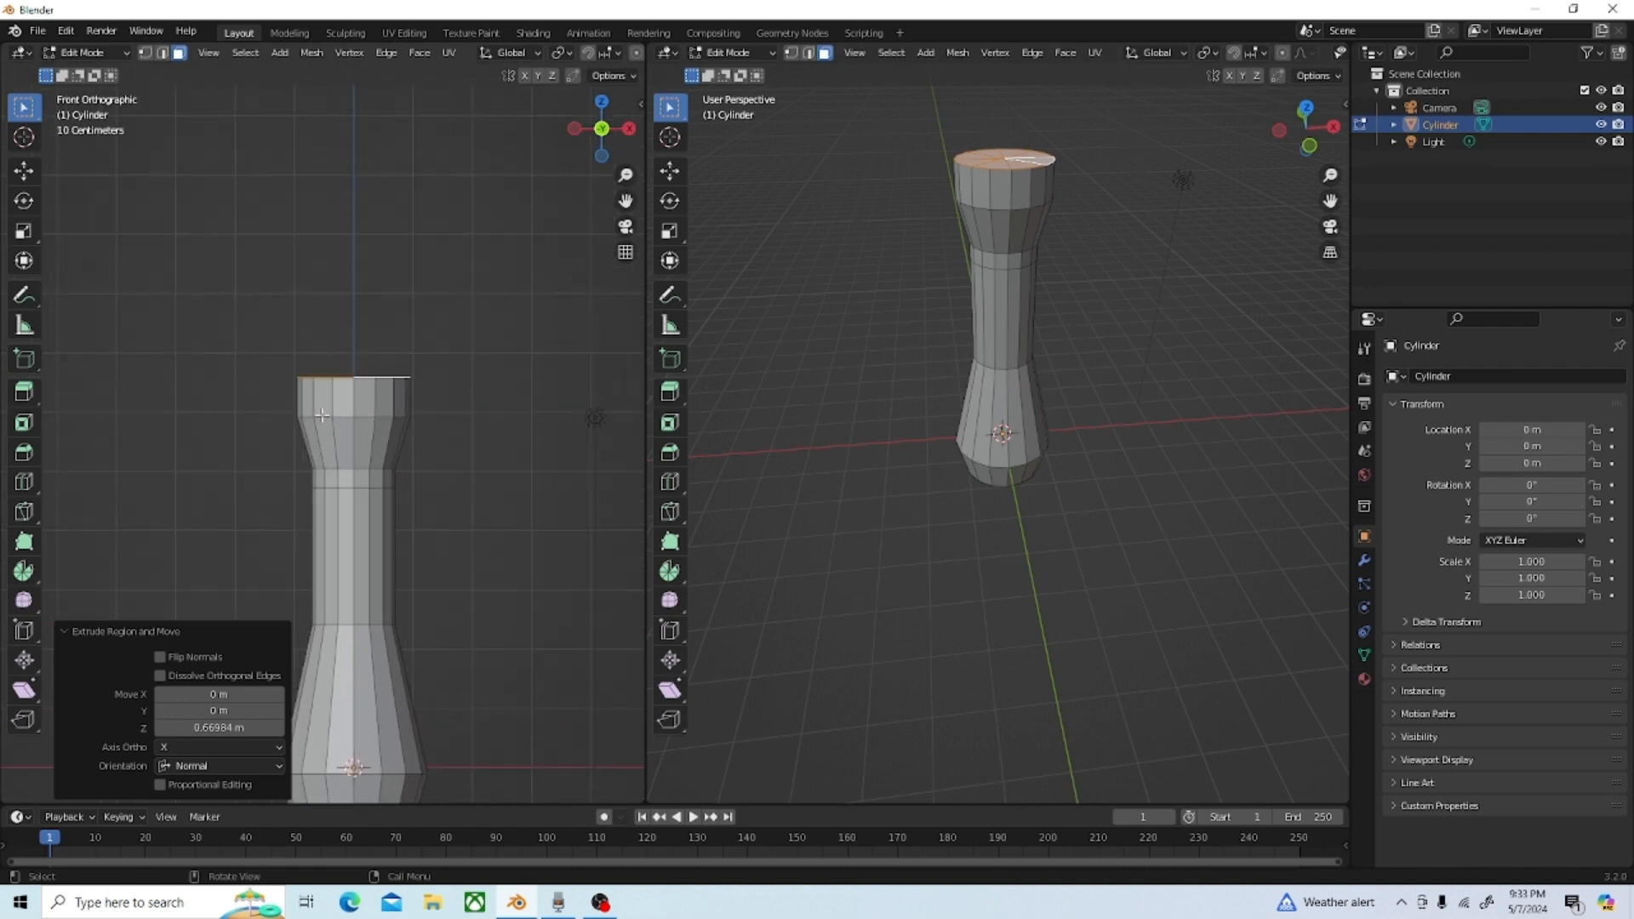
pyautogui.scroll(2, 322, 415)
pyautogui.scroll(2, 1040, 387)
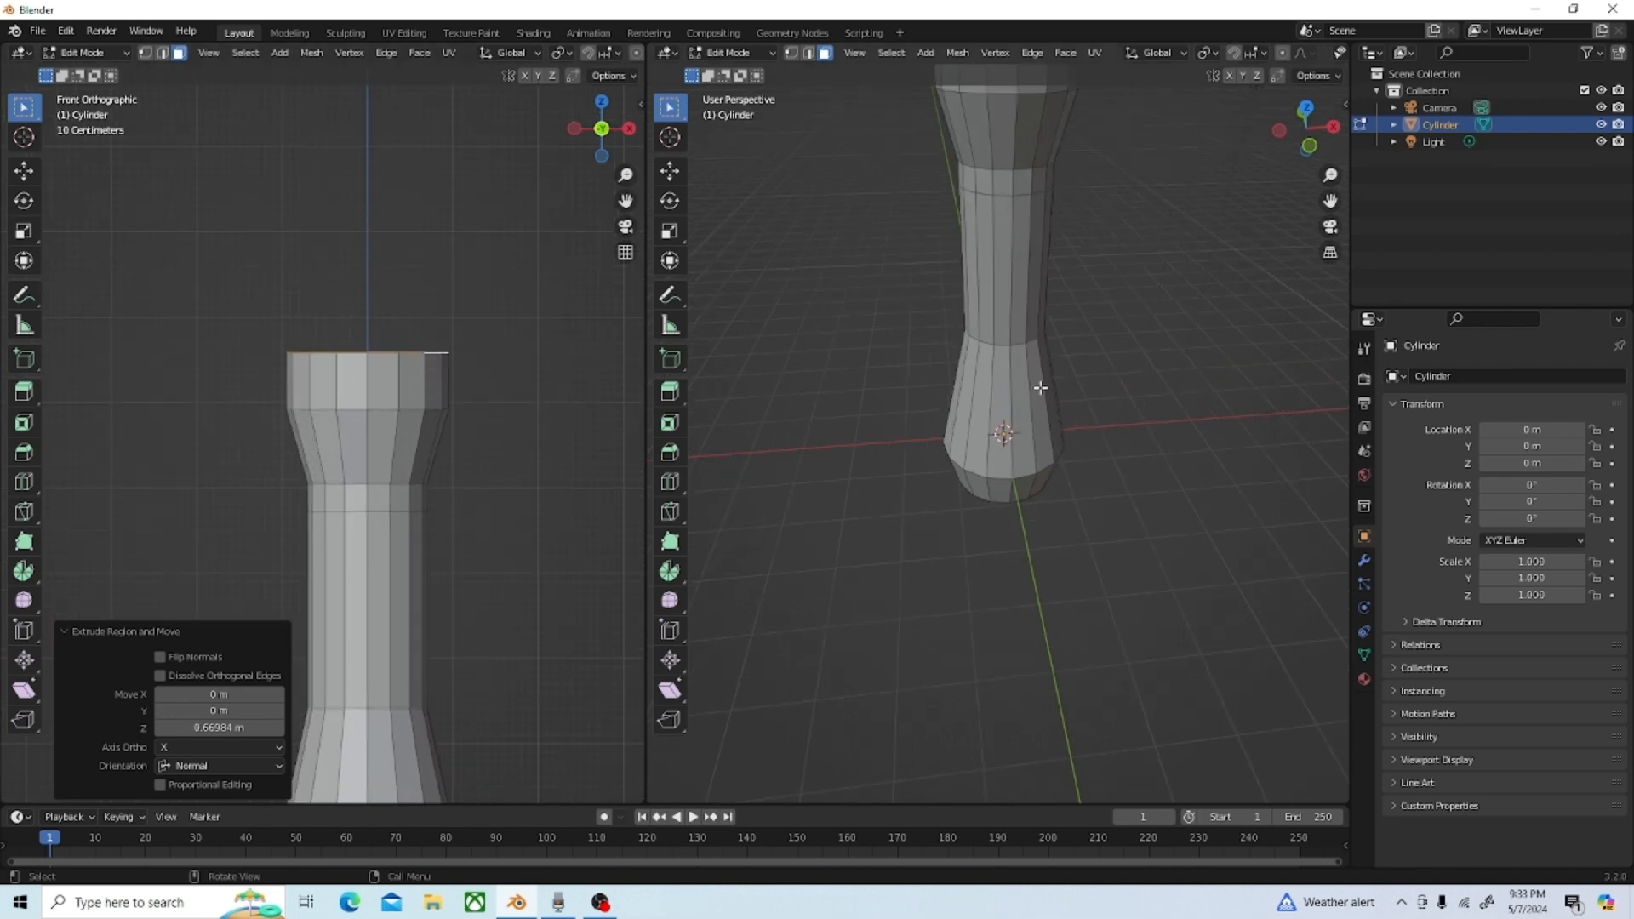
pyautogui.moveTo(1040, 388); pyautogui.dragTo(934, 371, button='middle')
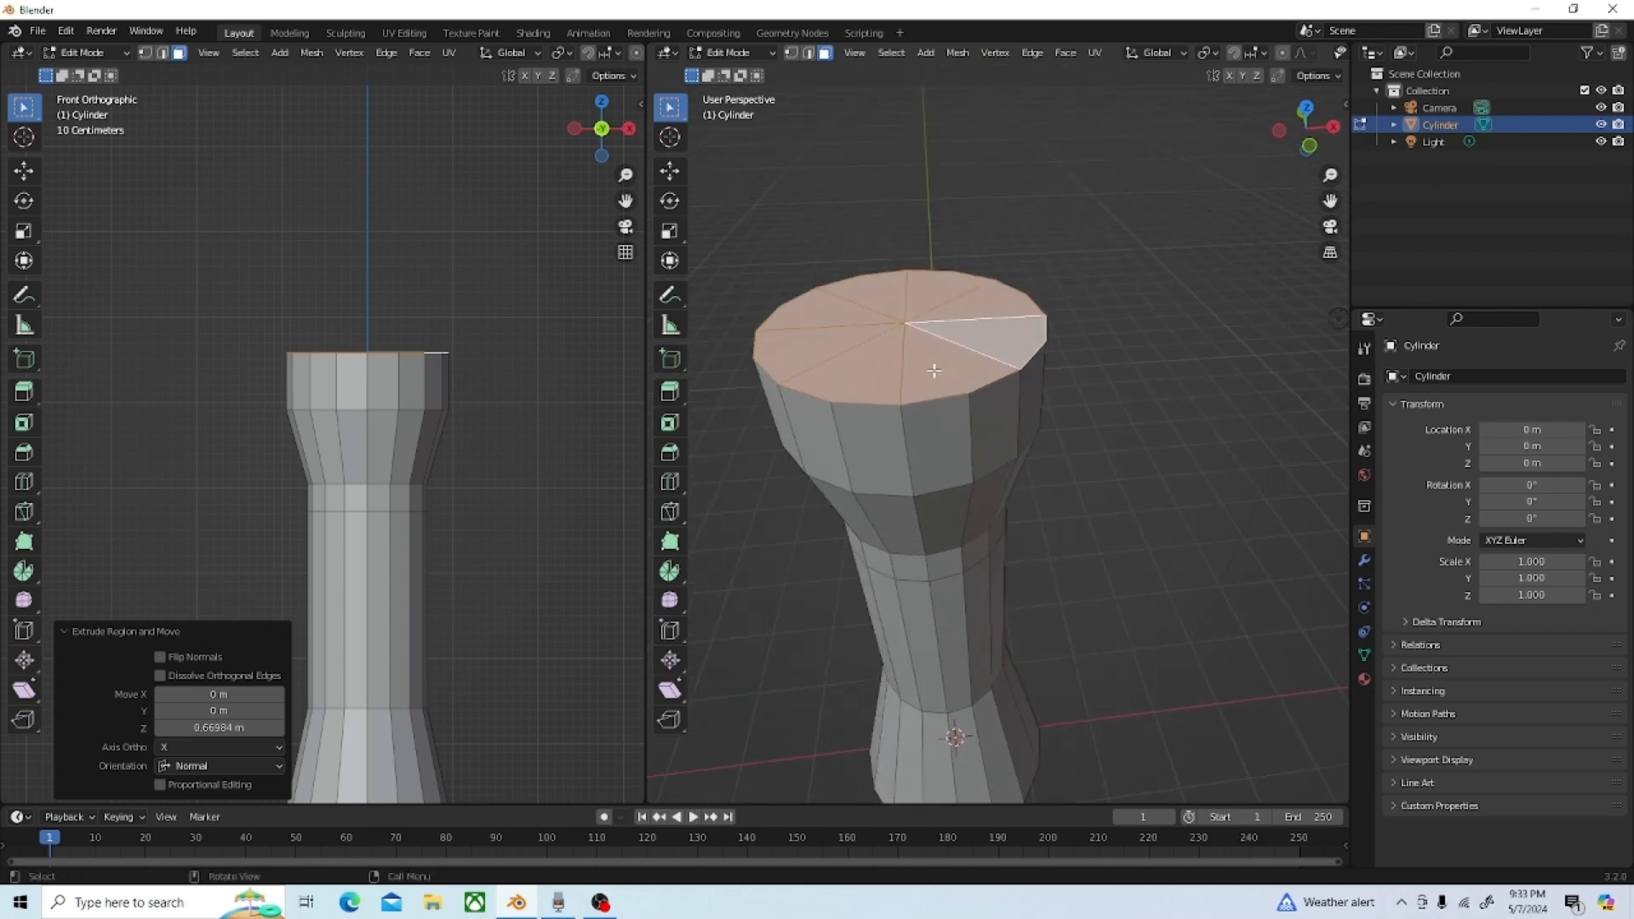
pyautogui.keyDown('alt'); pyautogui.click(947, 448); pyautogui.keyUp('alt')
pyautogui.moveTo(1029, 493); pyautogui.dragTo(984, 452, button='middle')
pyautogui.scroll(-1, 984, 451)
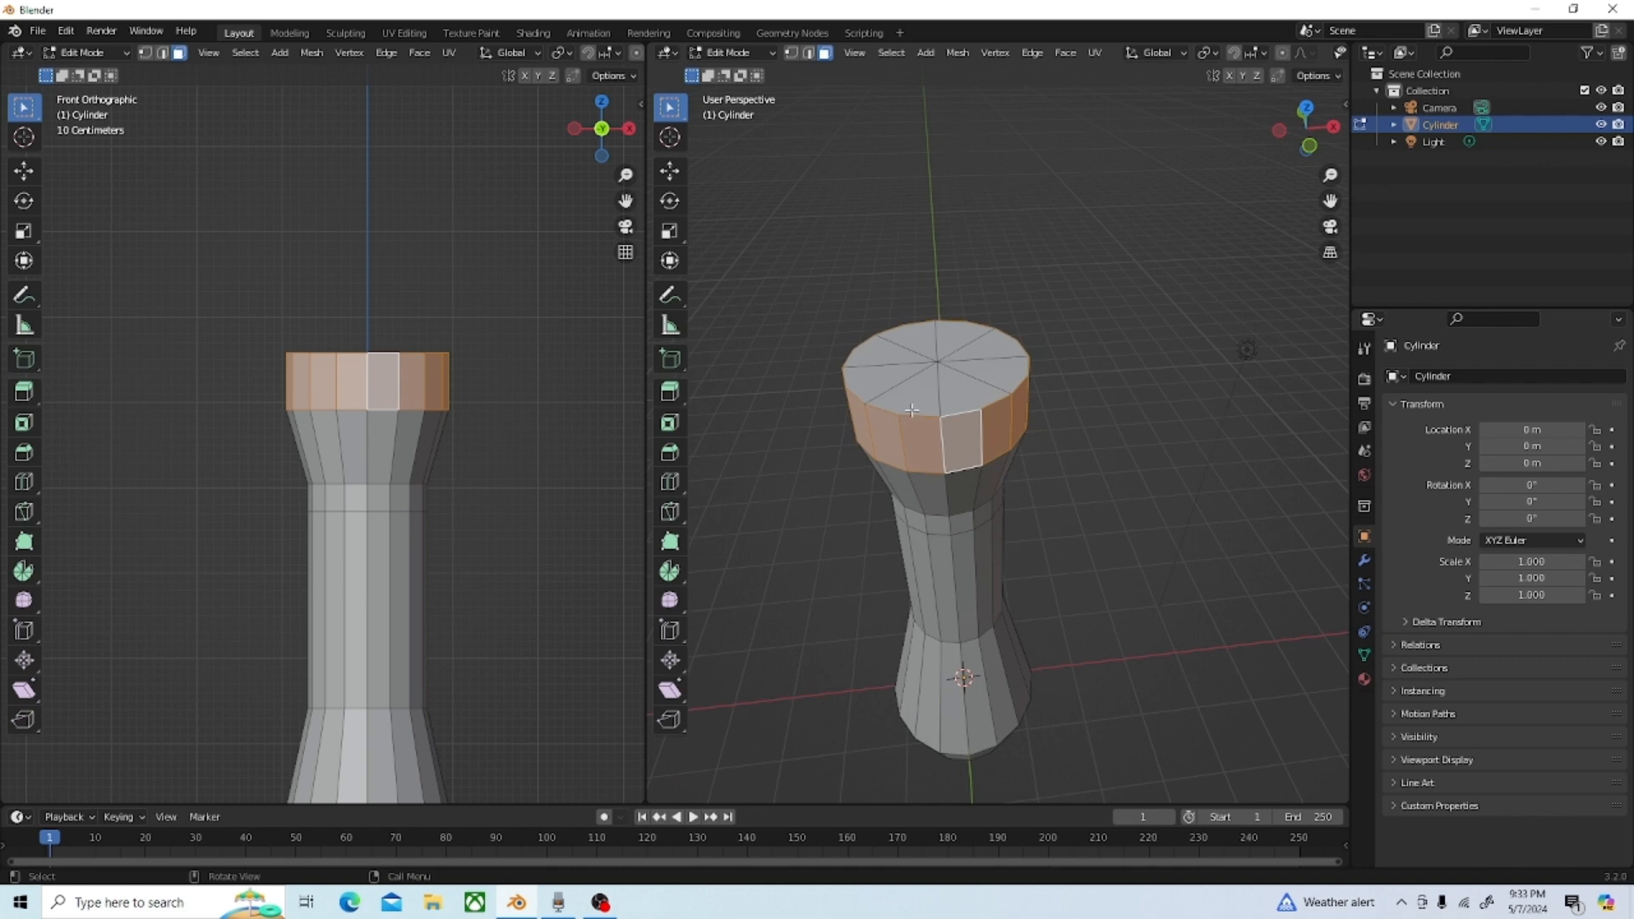
pyautogui.press('e')
pyautogui.click(1062, 454)
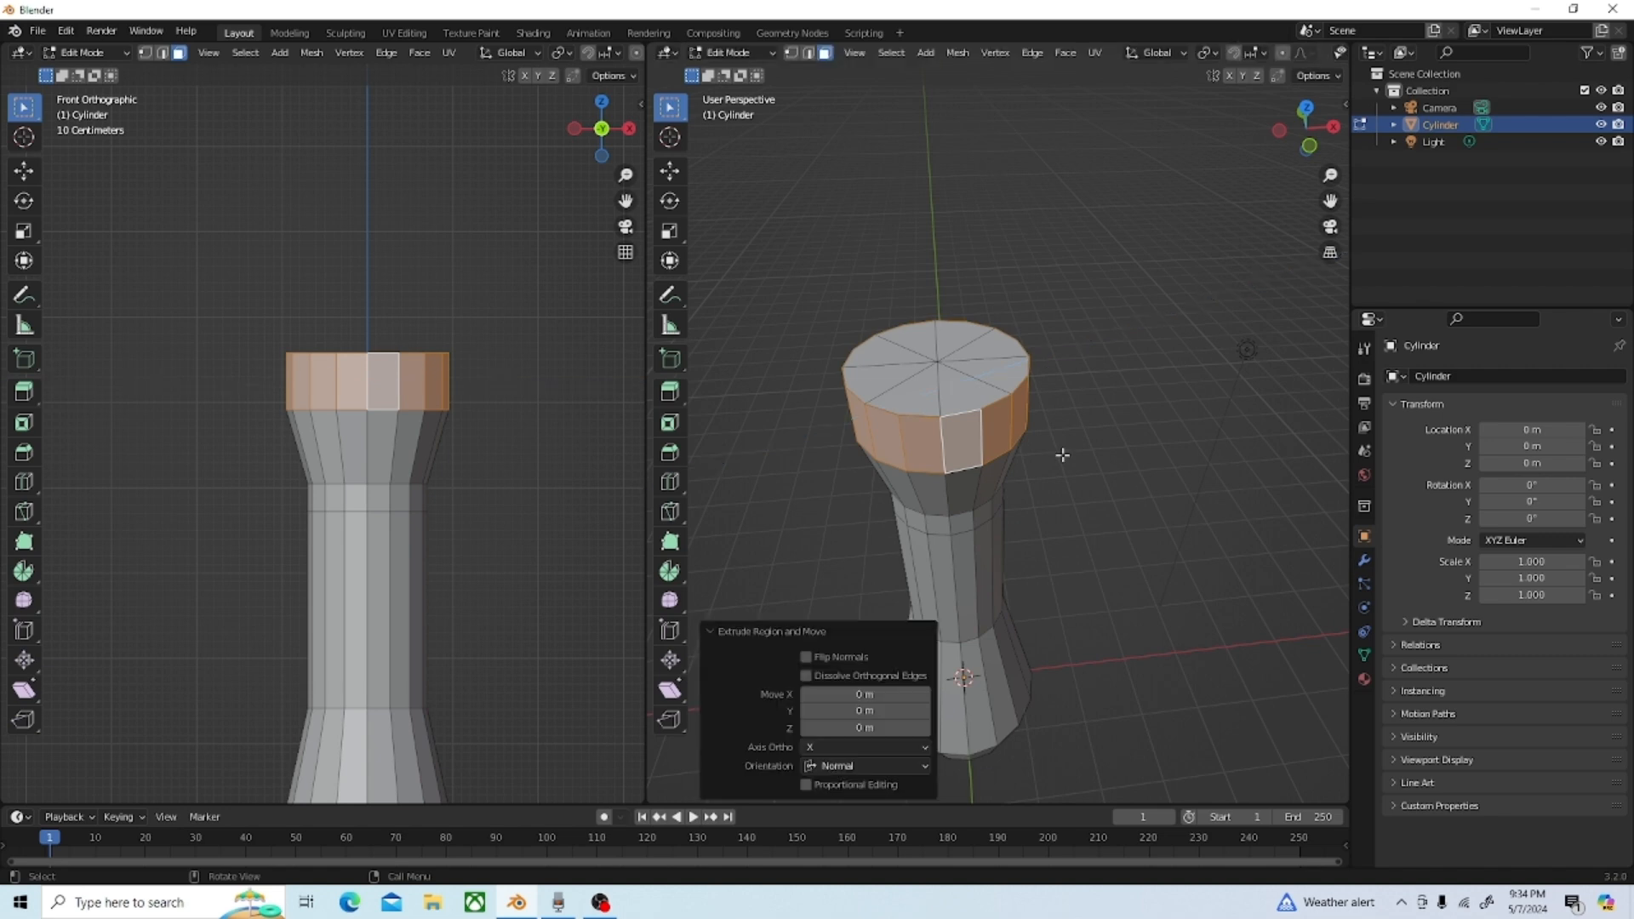
# Step: Try scaling the extruded rim faces up by about 1.66, and undo the scaling
pyautogui.press('s')
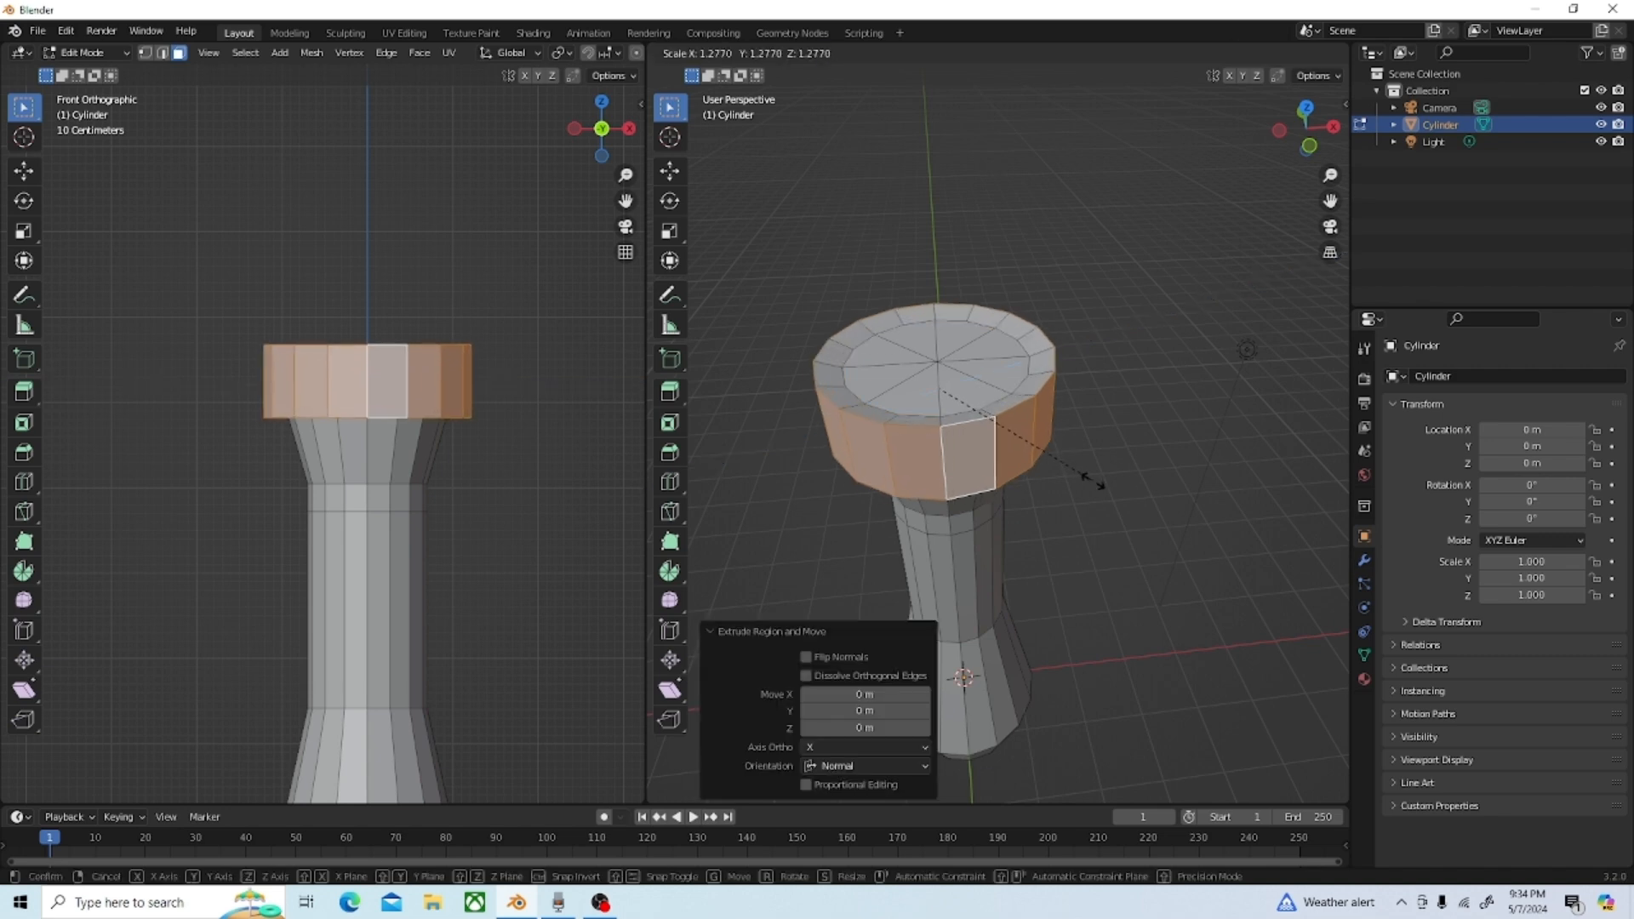
pyautogui.click(1130, 520)
pyautogui.moveTo(1131, 520); pyautogui.dragTo(1192, 573, button='middle')
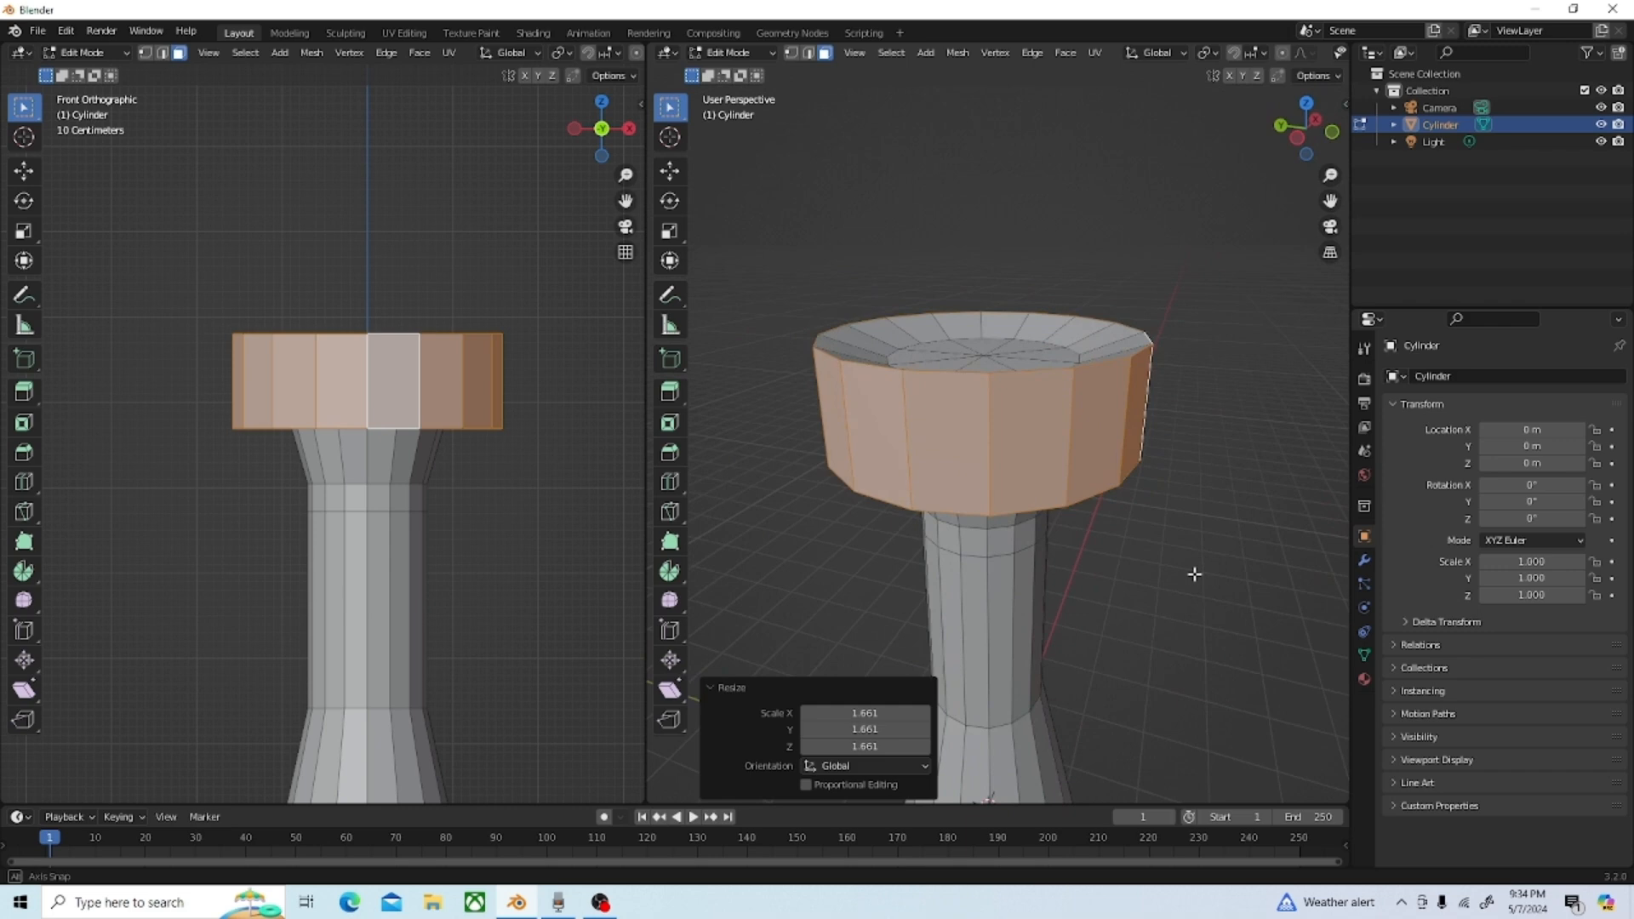
pyautogui.moveTo(1124, 496); pyautogui.dragTo(1023, 547, button='middle')
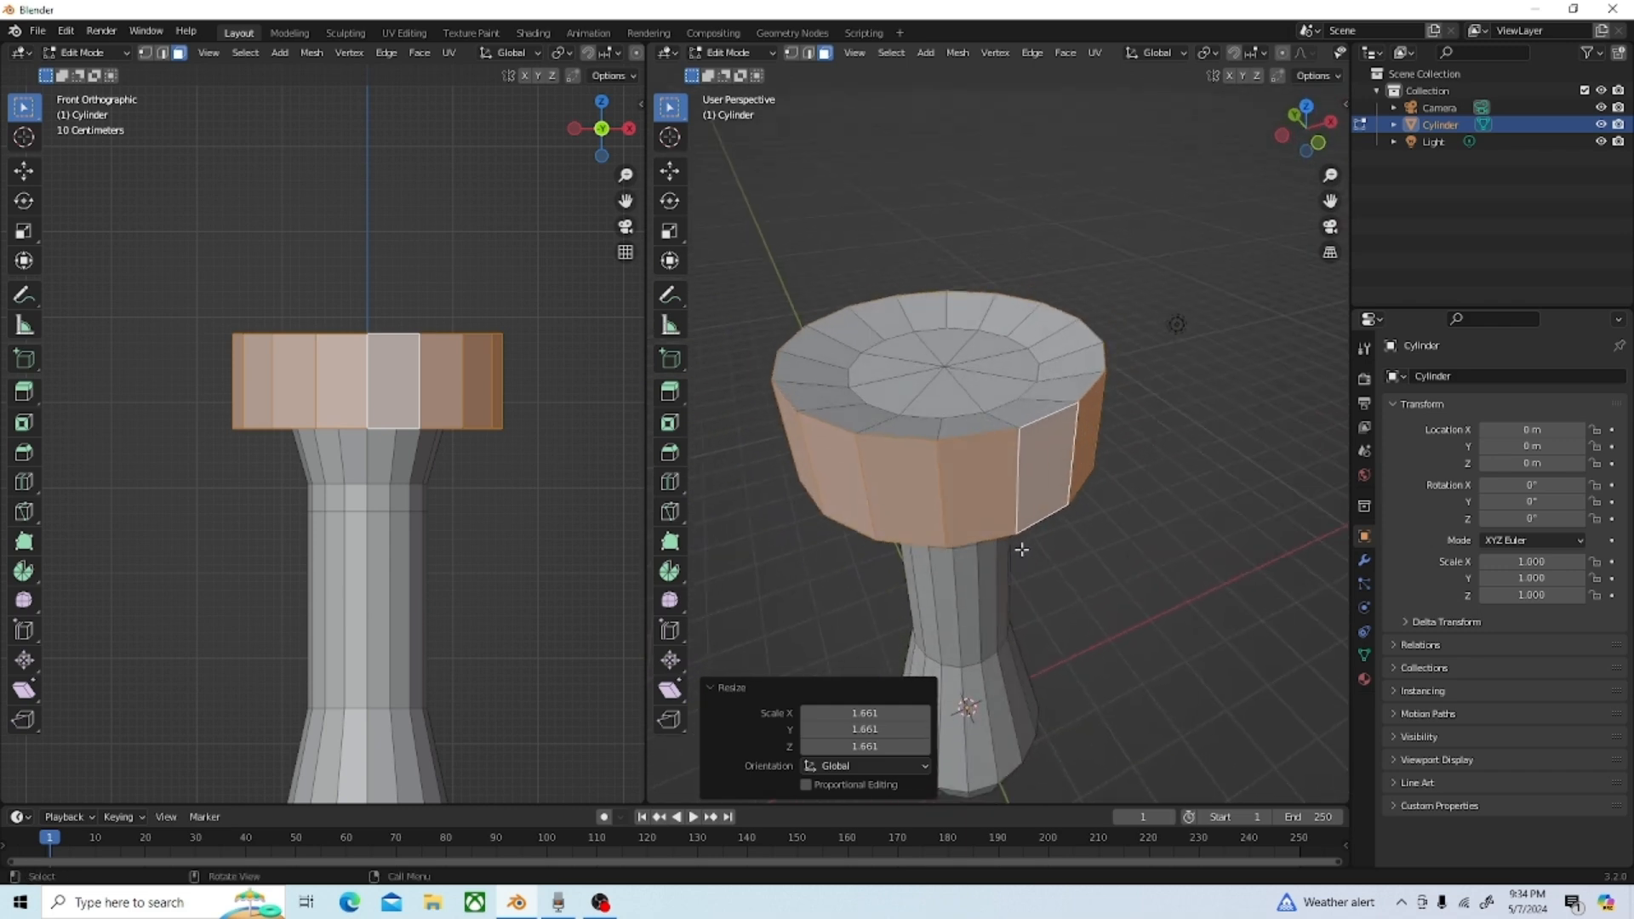
pyautogui.hotkey('ctrl', 'z')
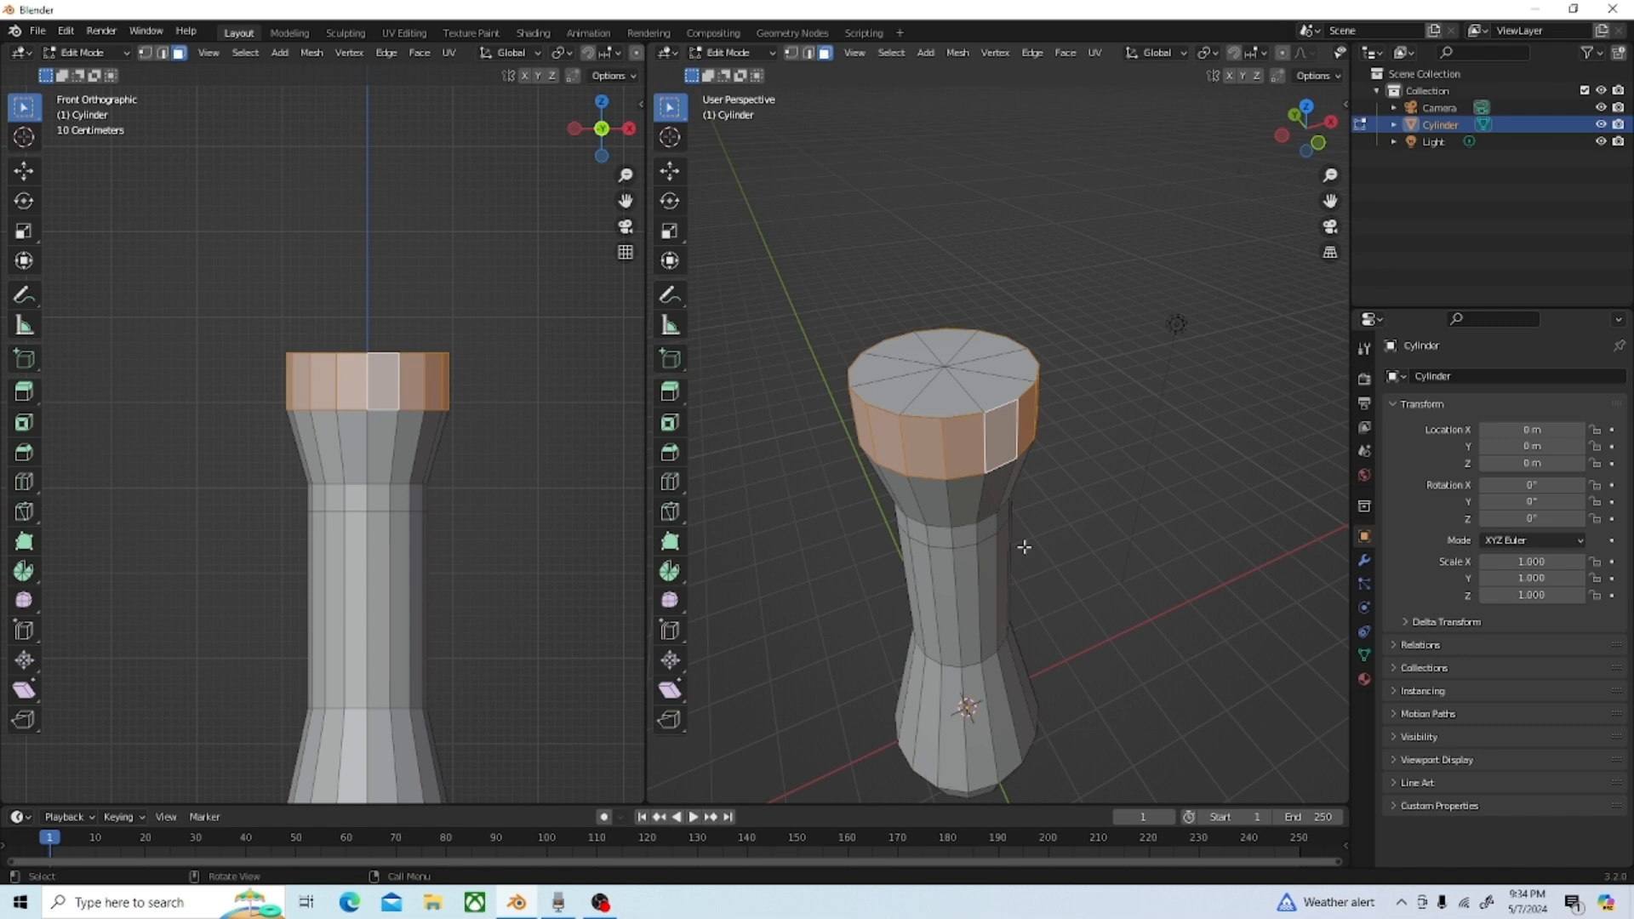
# Step: Push the rim faces outward with Shrink/Fatten by about 3.4 m and slightly farther to form a wide tabletop, and clear the selection
pyautogui.click(679, 669)
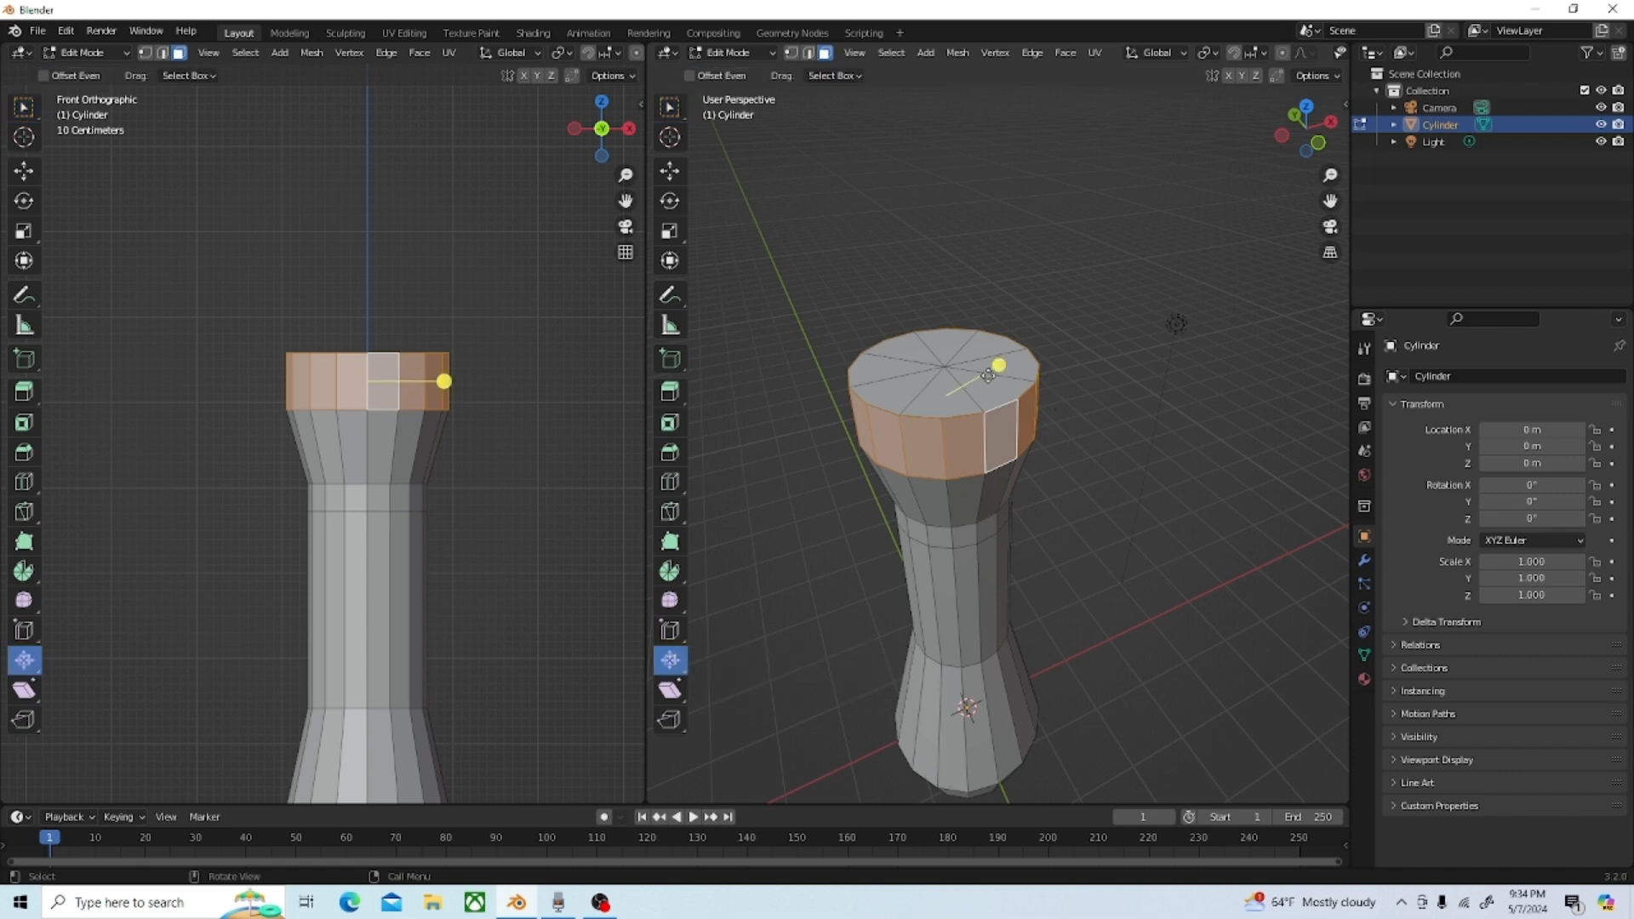
pyautogui.moveTo(1004, 363); pyautogui.dragTo(1250, 201)
pyautogui.scroll(-6, 1152, 267)
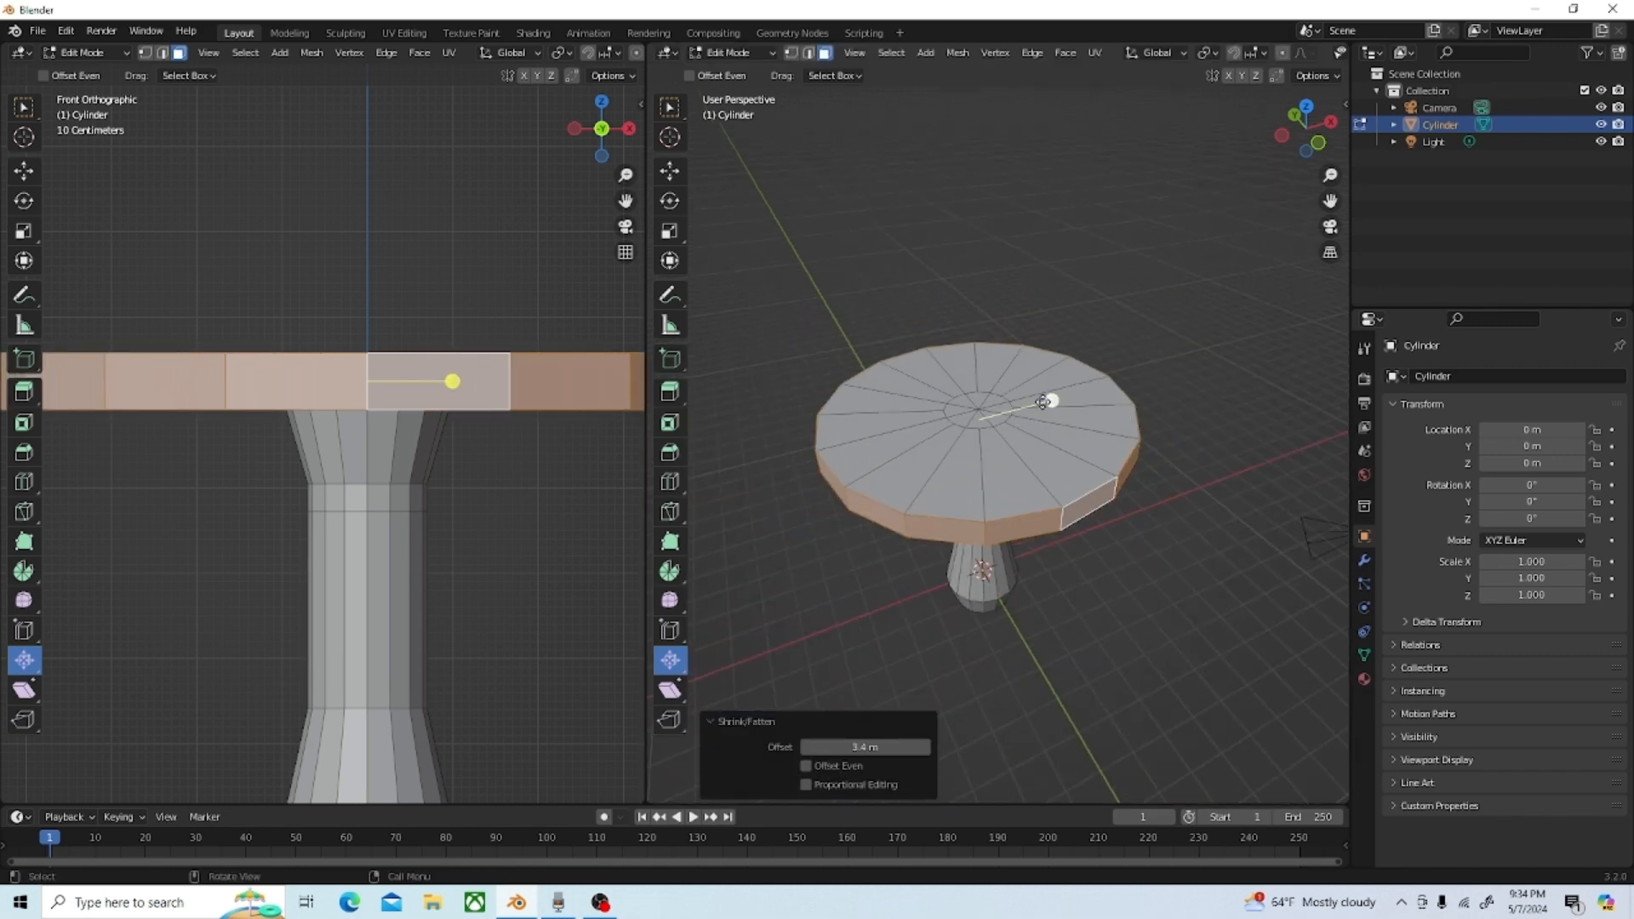
pyautogui.scroll(-5, 473, 482)
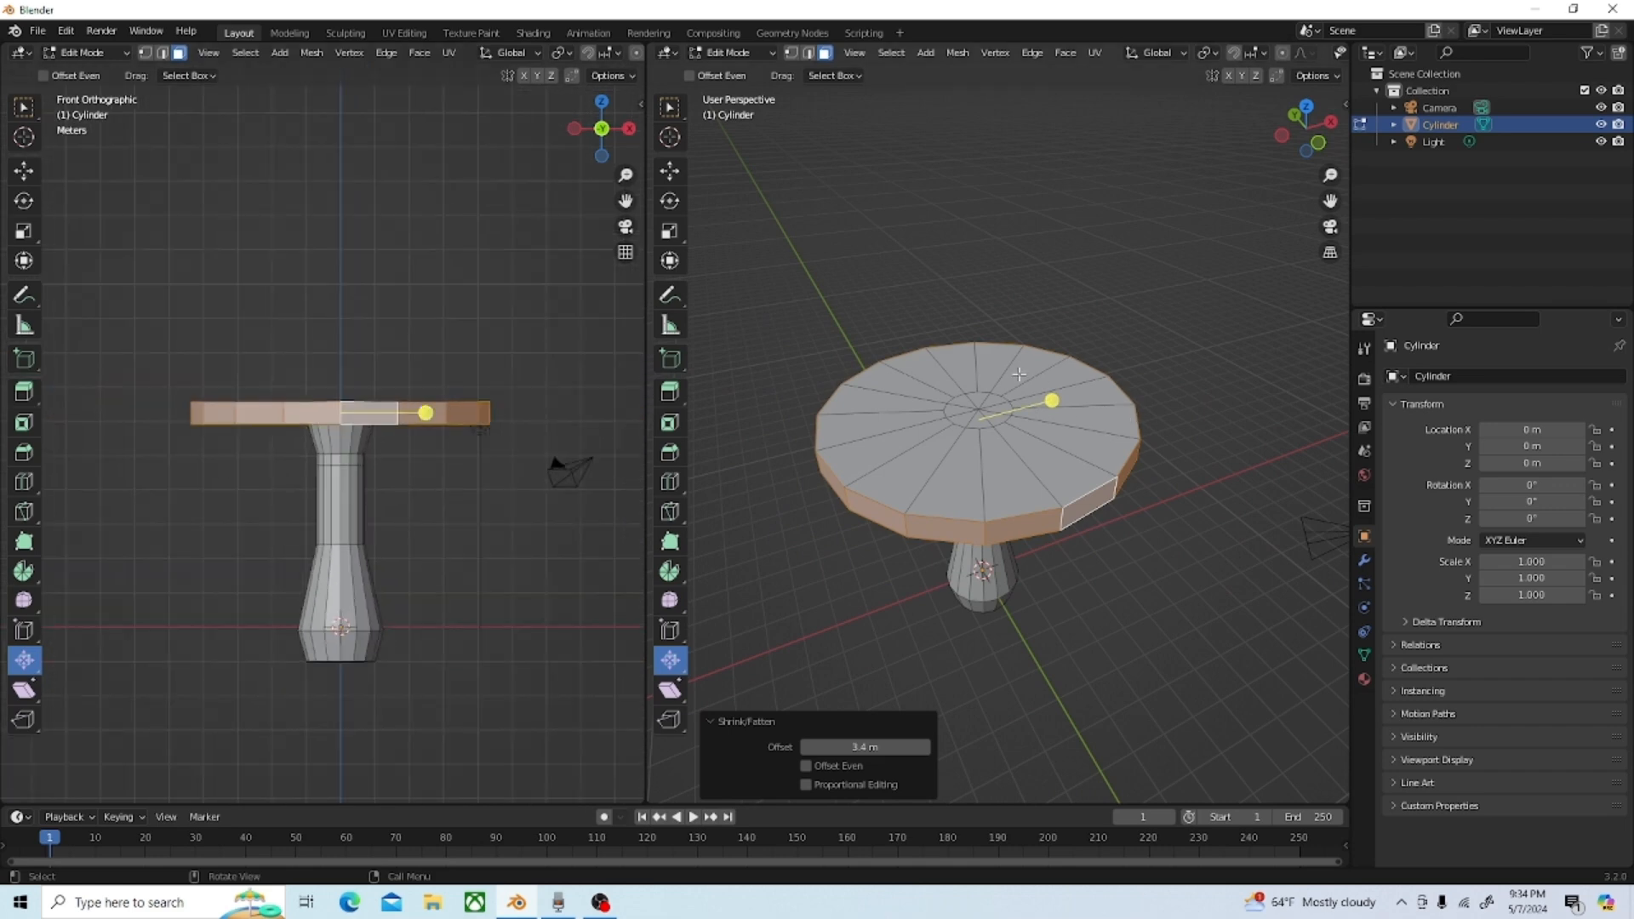
pyautogui.moveTo(1049, 397); pyautogui.dragTo(1077, 383)
pyautogui.click(1162, 646)
# Step: Examine the tabletop from above and its underside and pedestal from below, and return to the front view
pyautogui.moveTo(934, 613); pyautogui.dragTo(1092, 565, button='middle')
pyautogui.scroll(2, 361, 354)
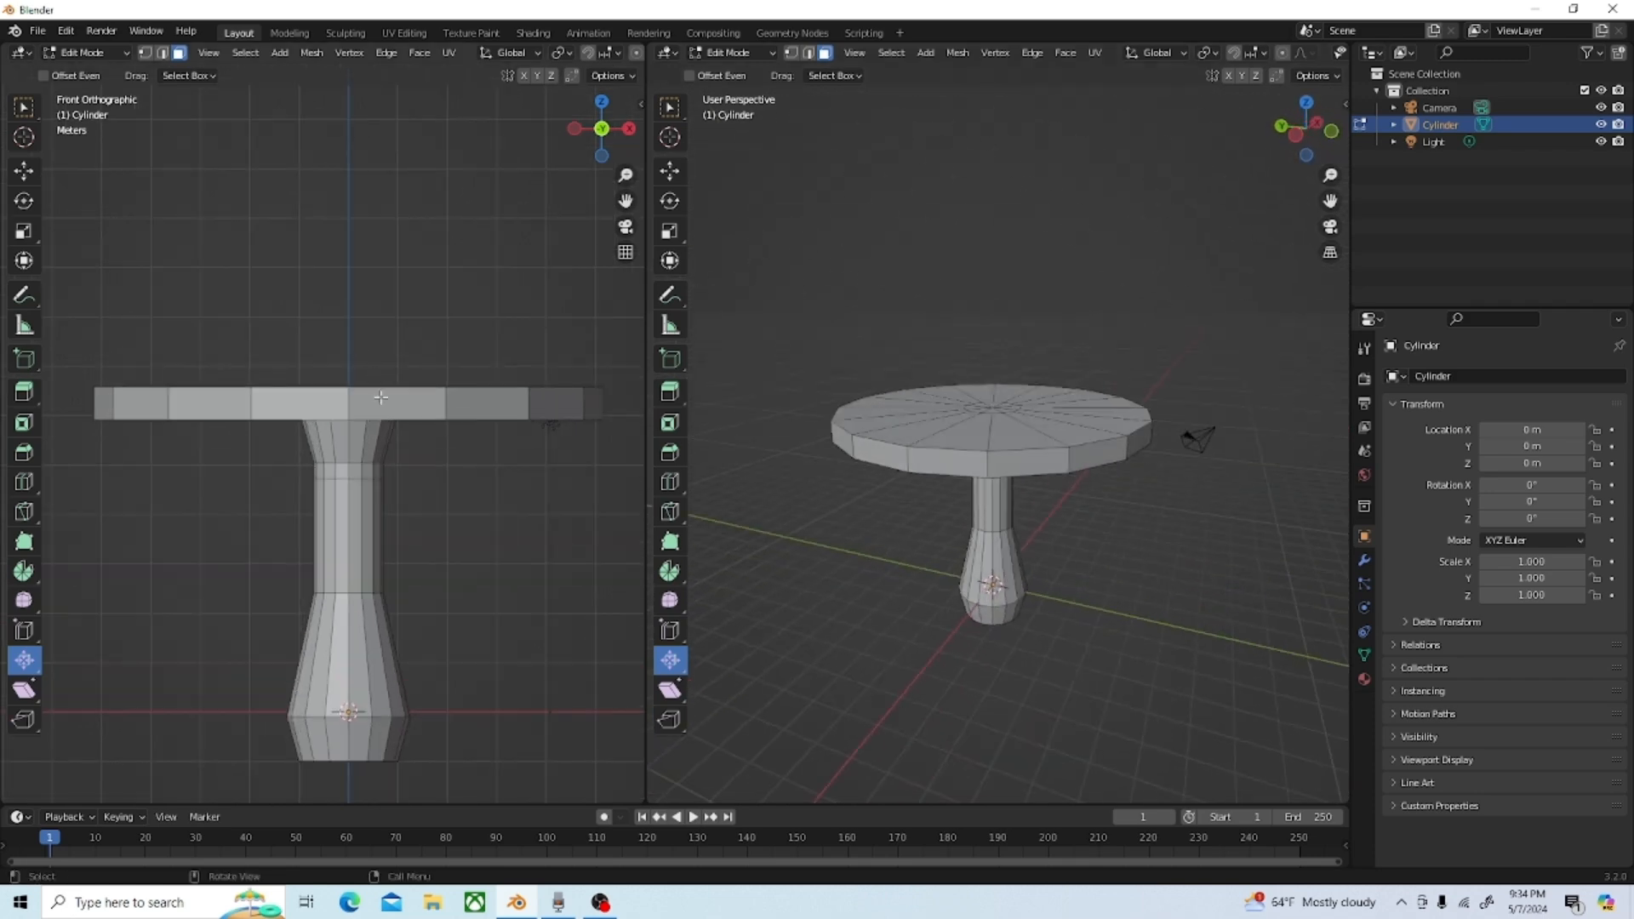
pyautogui.moveTo(423, 411); pyautogui.dragTo(443, 527, button='middle')
pyautogui.scroll(2, 392, 429)
pyautogui.scroll(-4, 598, 698)
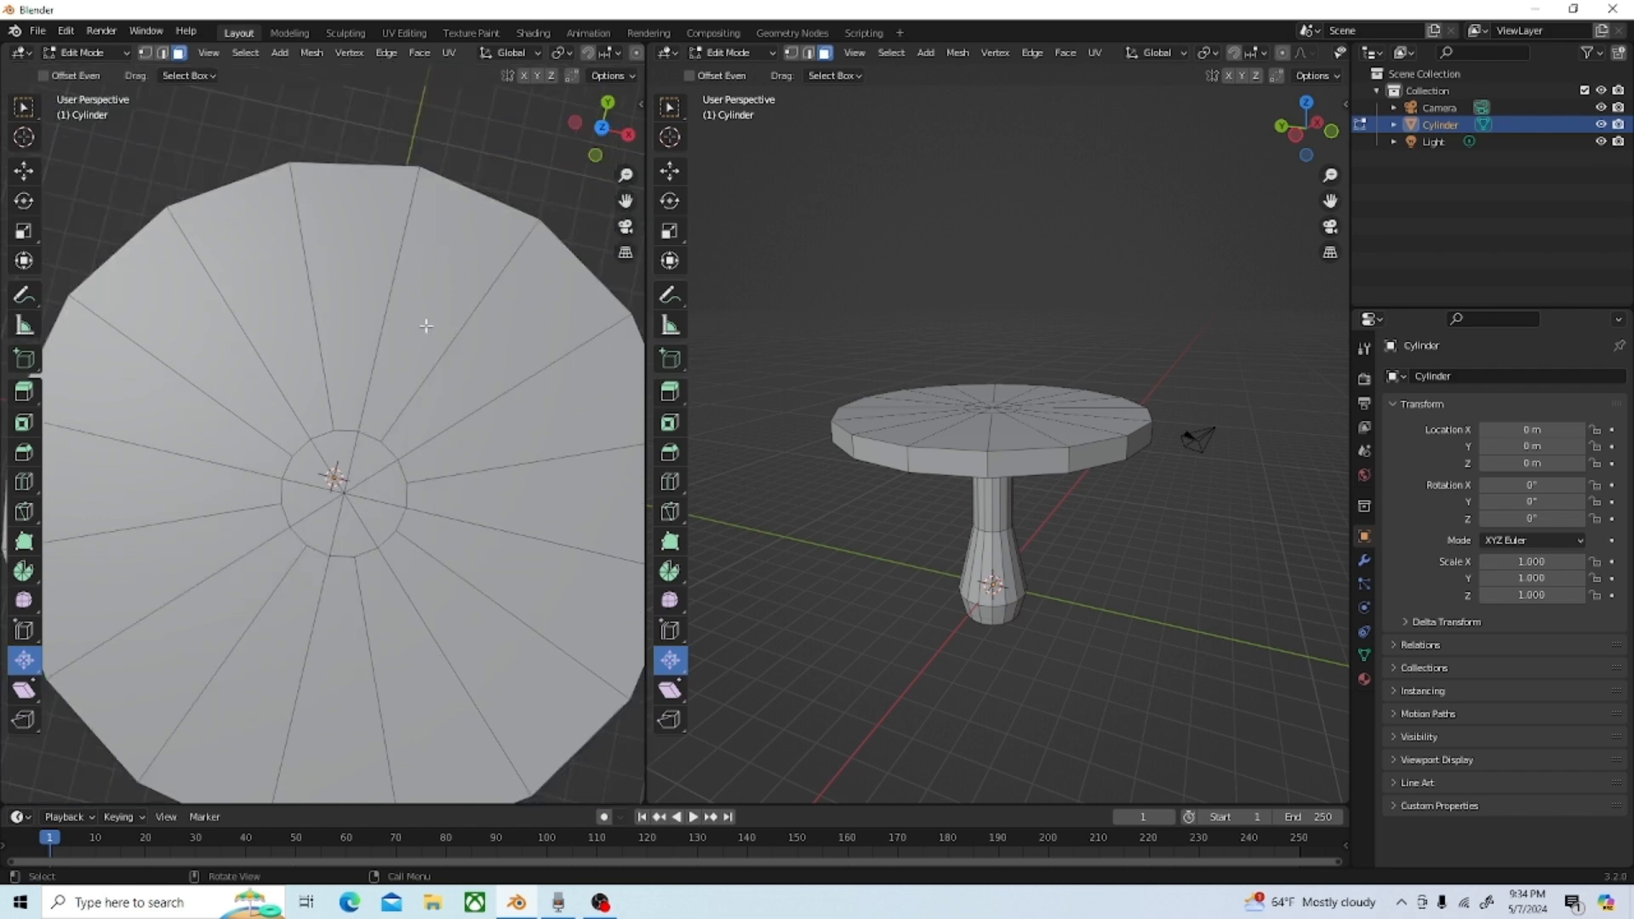
pyautogui.moveTo(473, 649); pyautogui.dragTo(505, 457, button='middle')
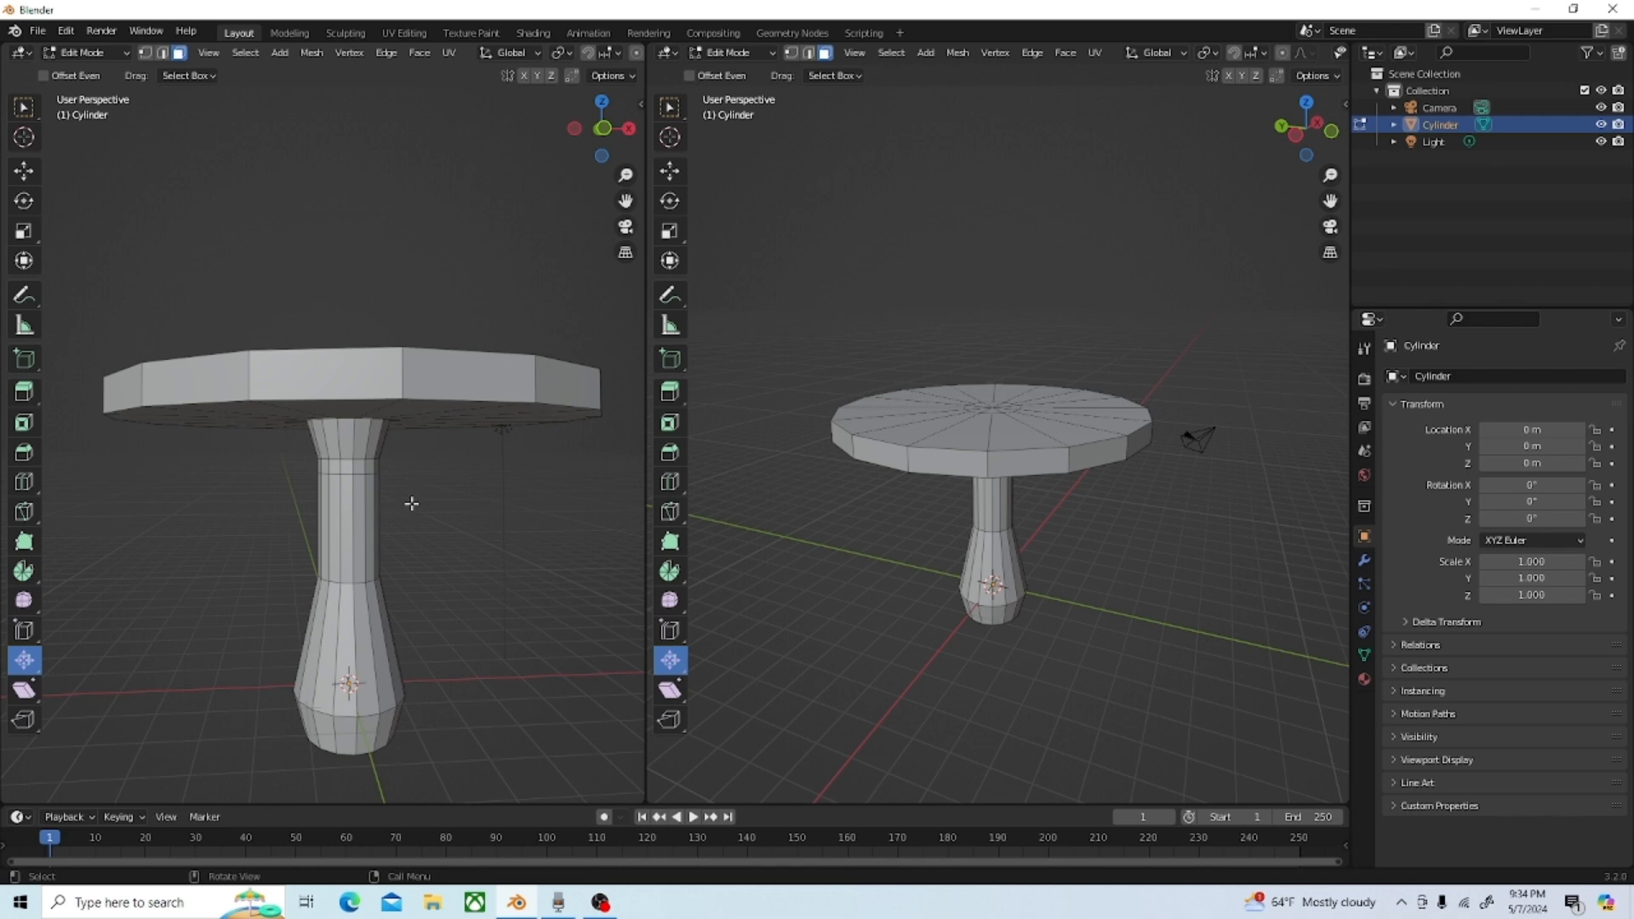
pyautogui.press('KP_1')
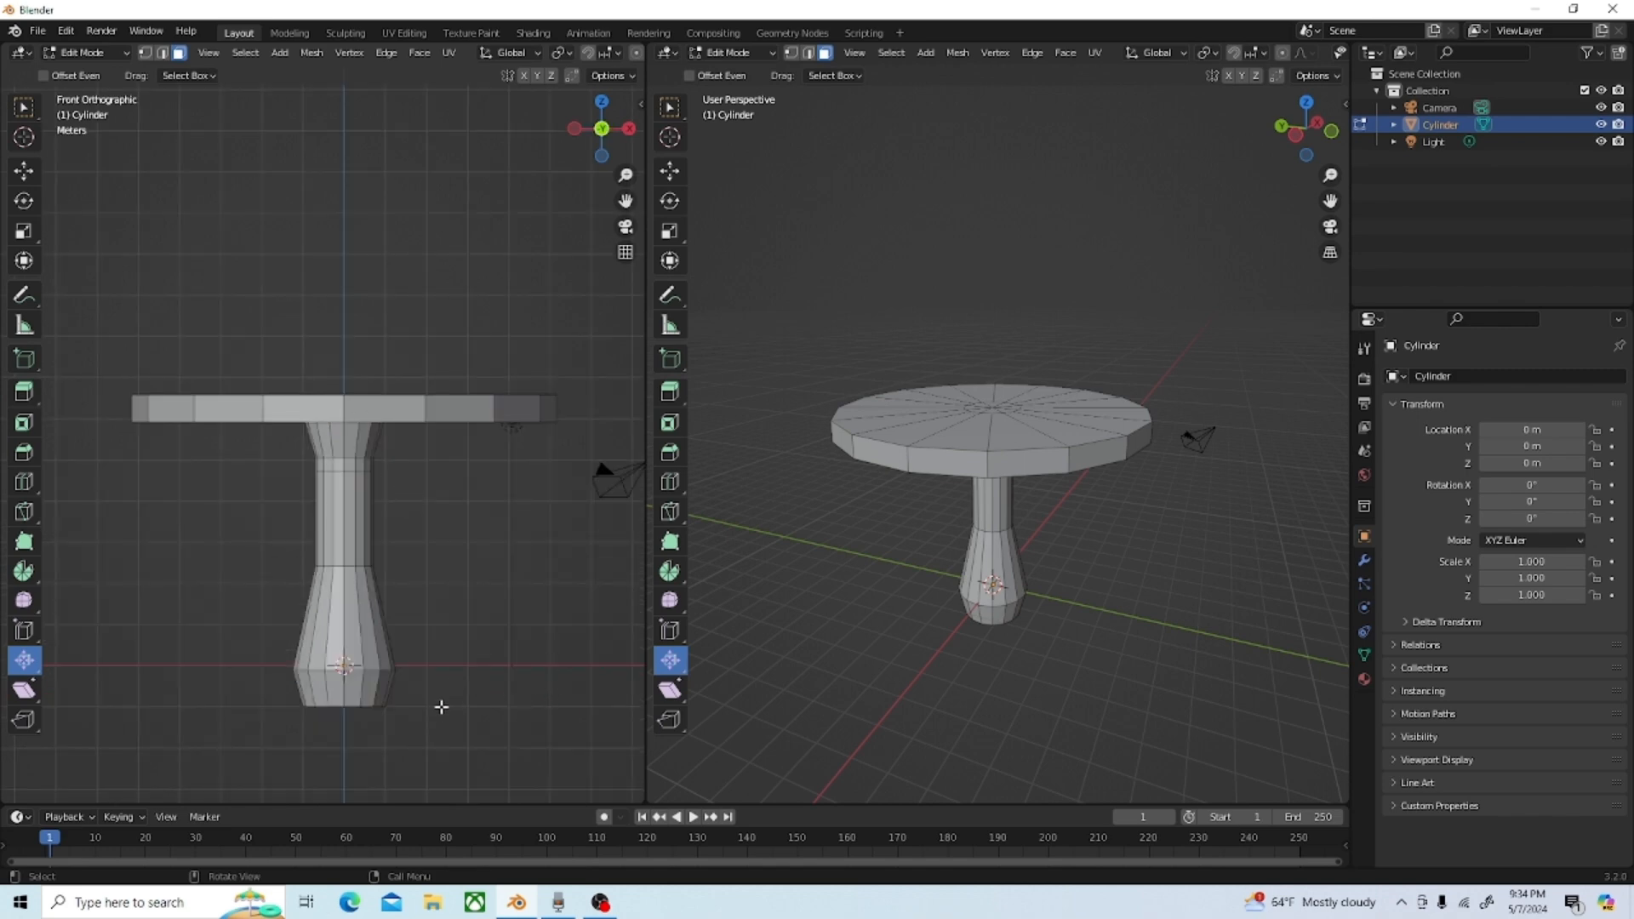
# Step: Bevel the pedestal's three edge loops at the widest base, lower neck and upper neck by about 0.326 m with one segment
pyautogui.scroll(2, 413, 722)
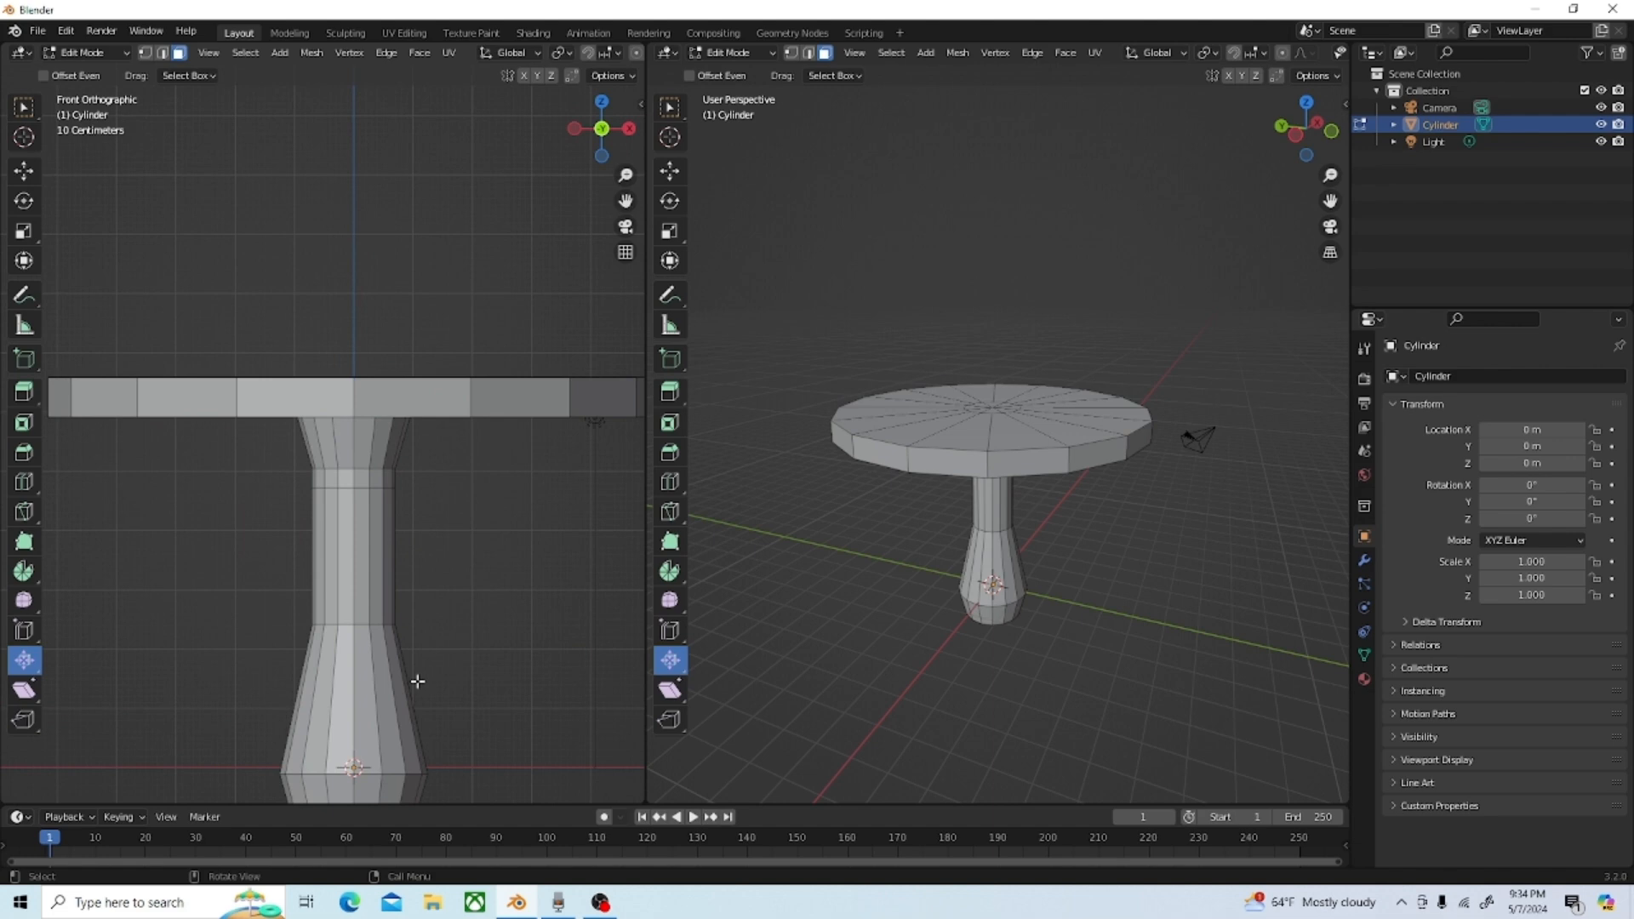
pyautogui.keyDown('shift'); pyautogui.moveTo(412, 690); pyautogui.dragTo(383, 507, button='middle'); pyautogui.keyUp('shift')
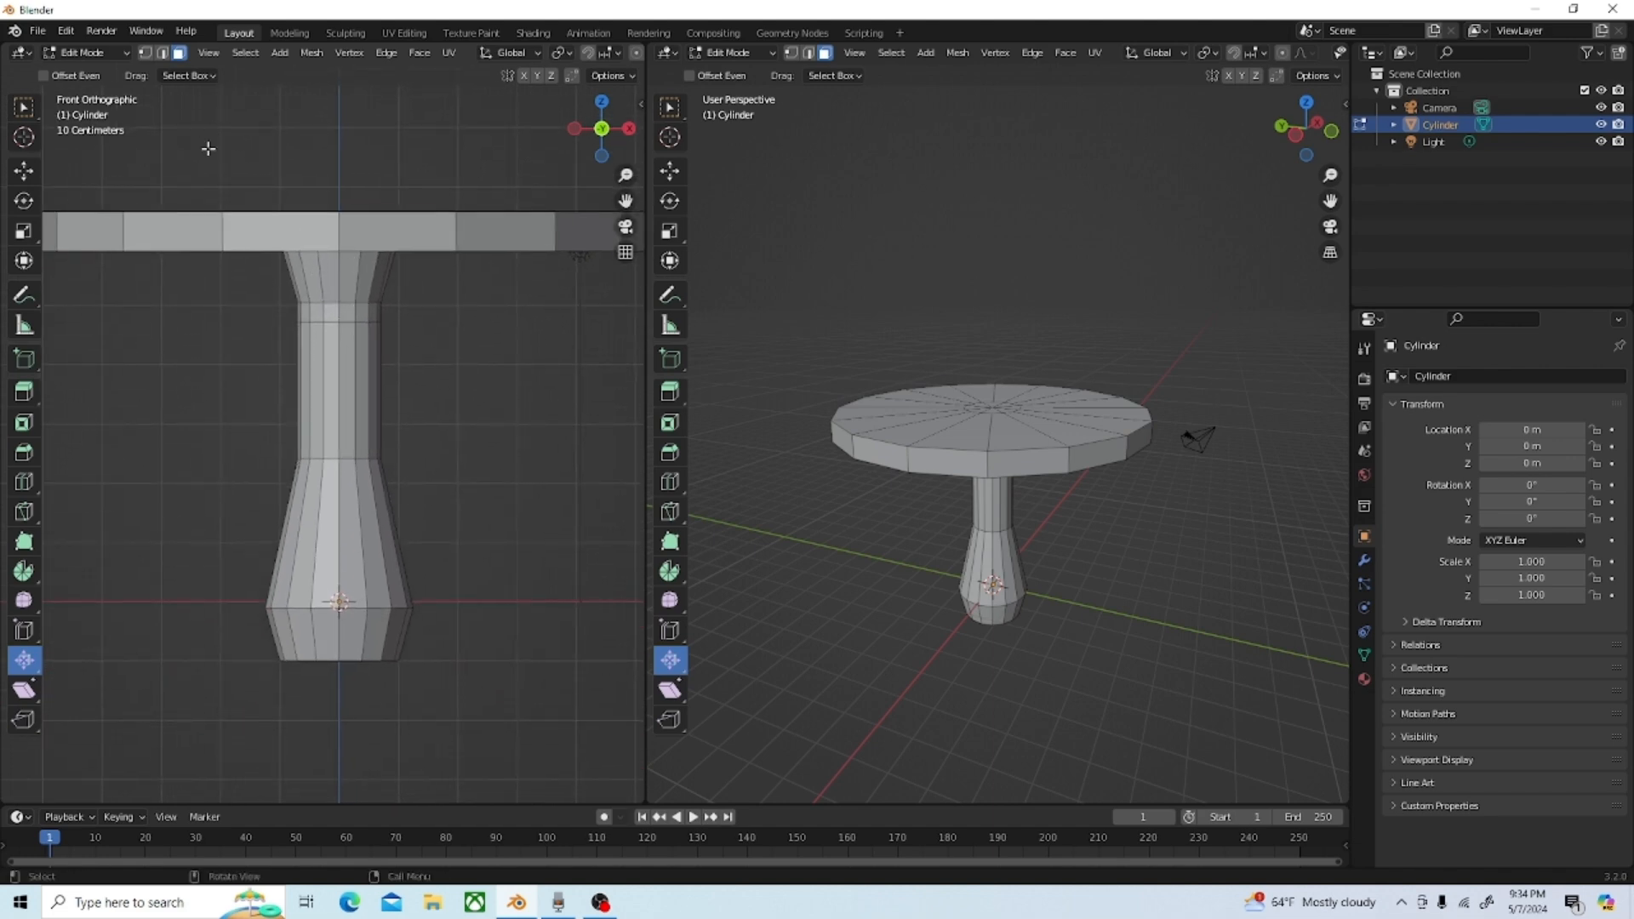
pyautogui.press('2')
pyautogui.scroll(2, 390, 659)
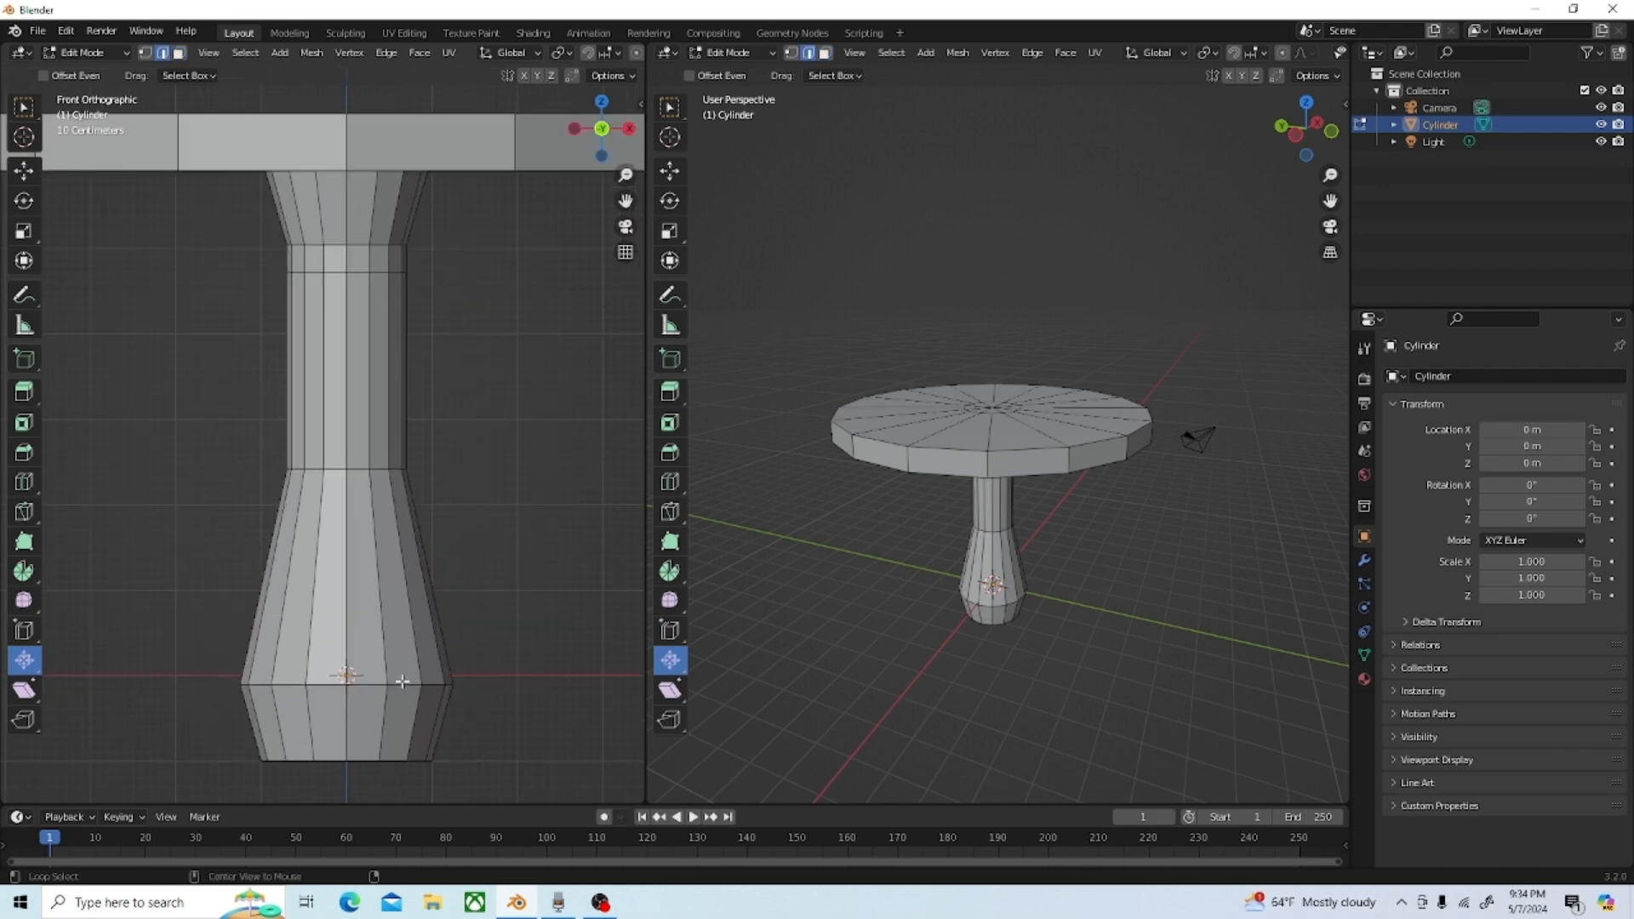
pyautogui.keyDown('alt'); pyautogui.click(401, 683); pyautogui.keyUp('alt')
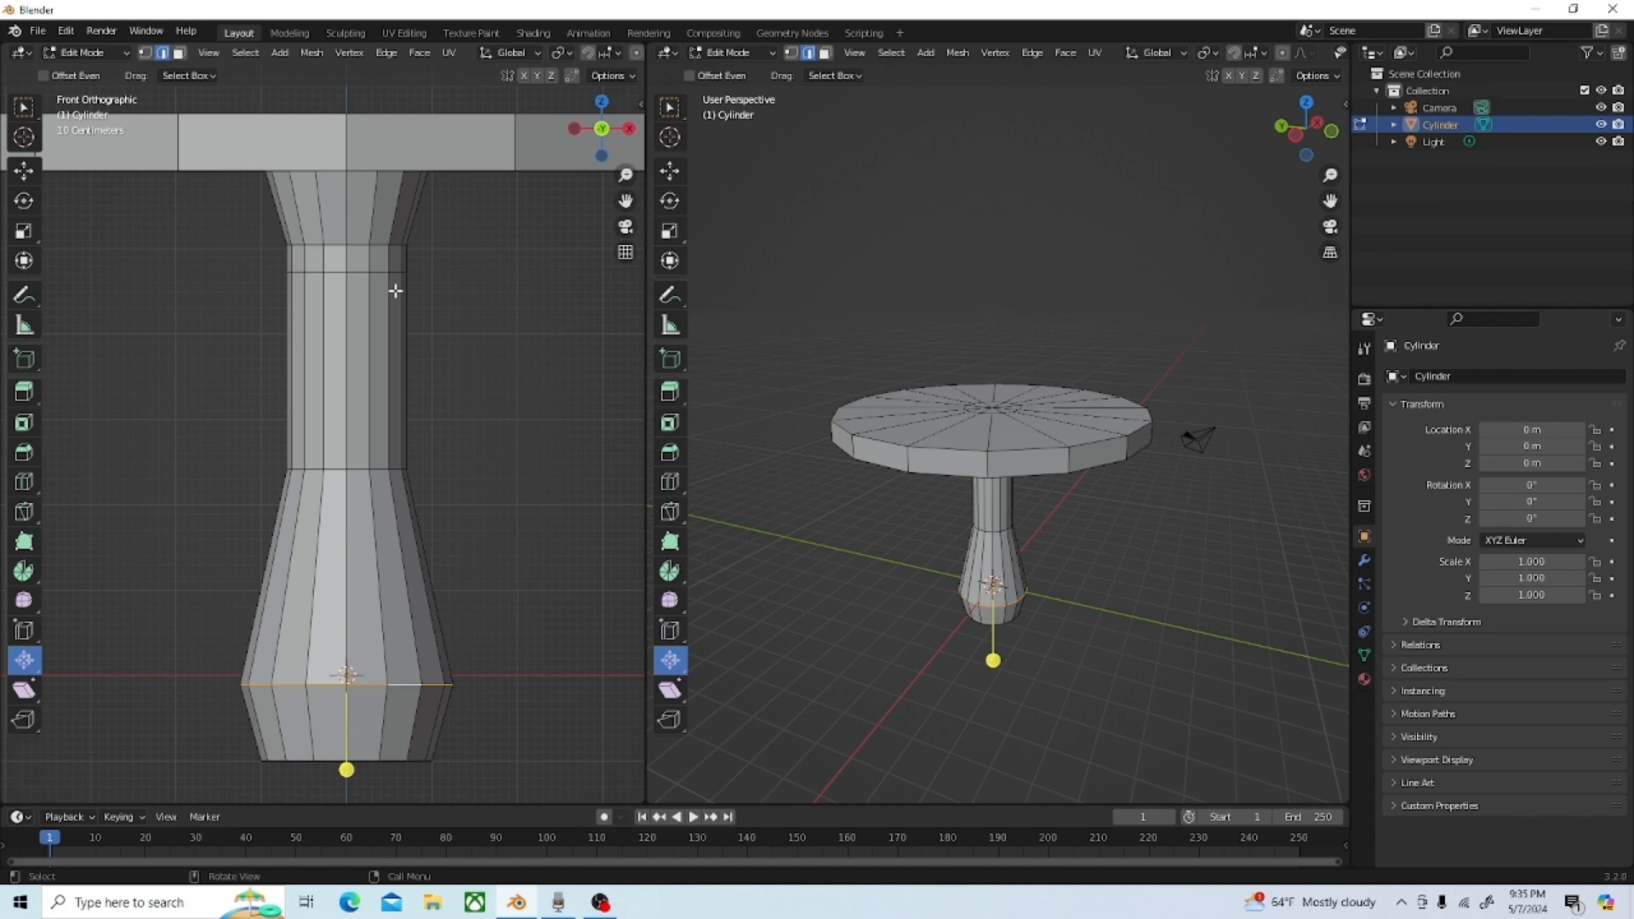
pyautogui.keyDown('alt'); pyautogui.keyDown('shift'); pyautogui.click(383, 248); pyautogui.keyUp('shift'); pyautogui.keyUp('alt')
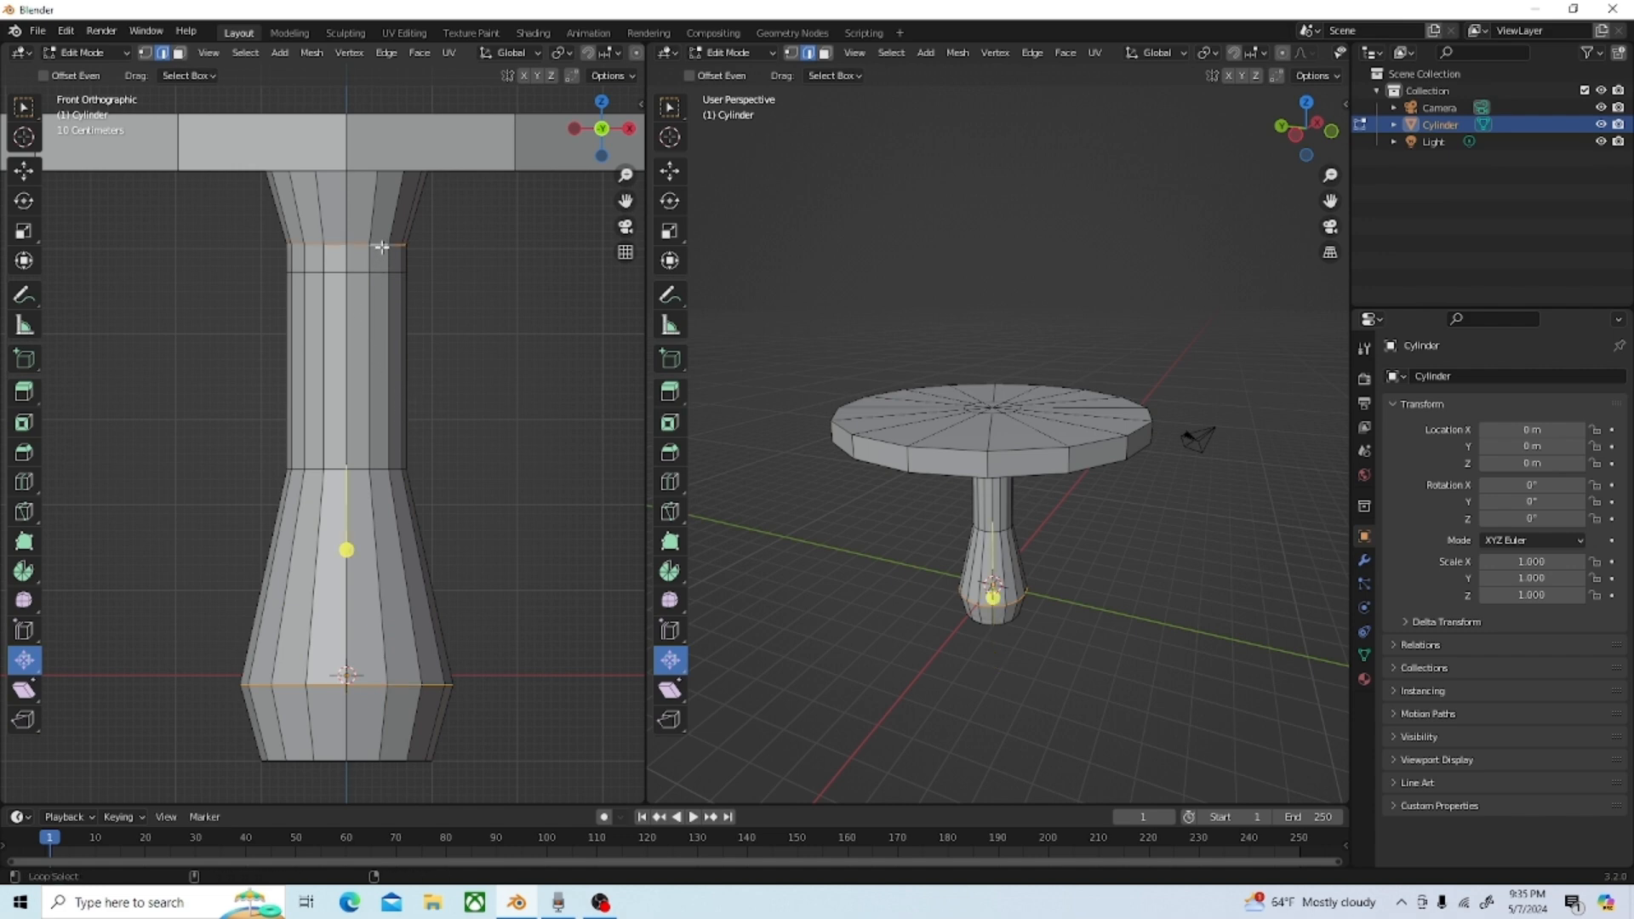
pyautogui.keyDown('alt'); pyautogui.keyDown('shift'); pyautogui.click(380, 469); pyautogui.keyUp('shift'); pyautogui.keyUp('alt')
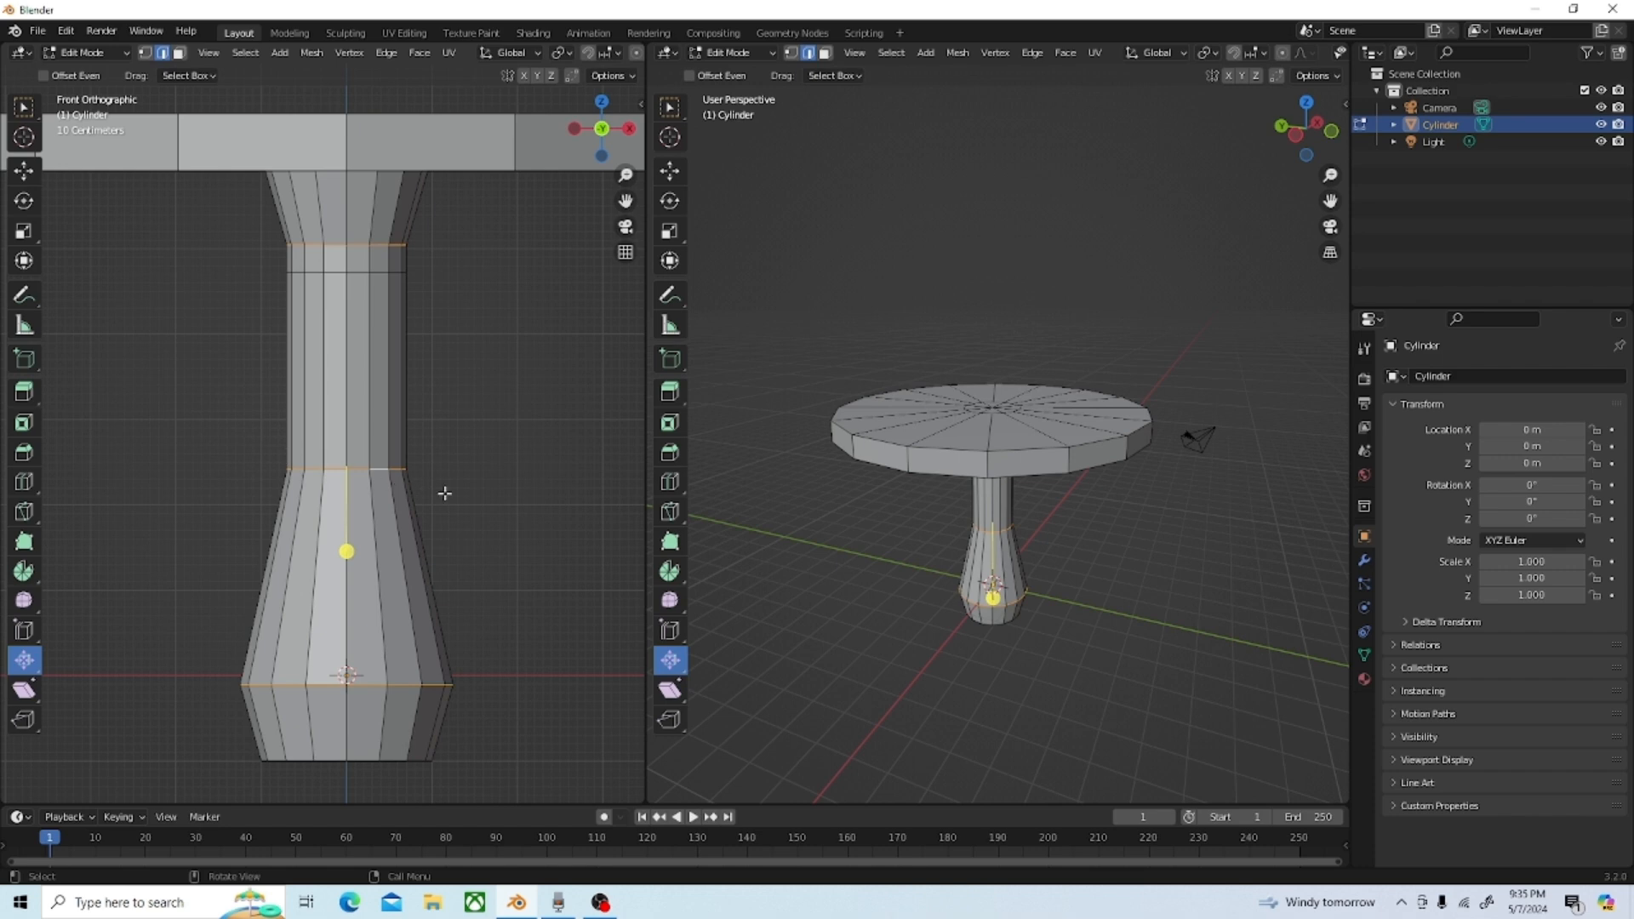
pyautogui.hotkey('ctrl', 'b')
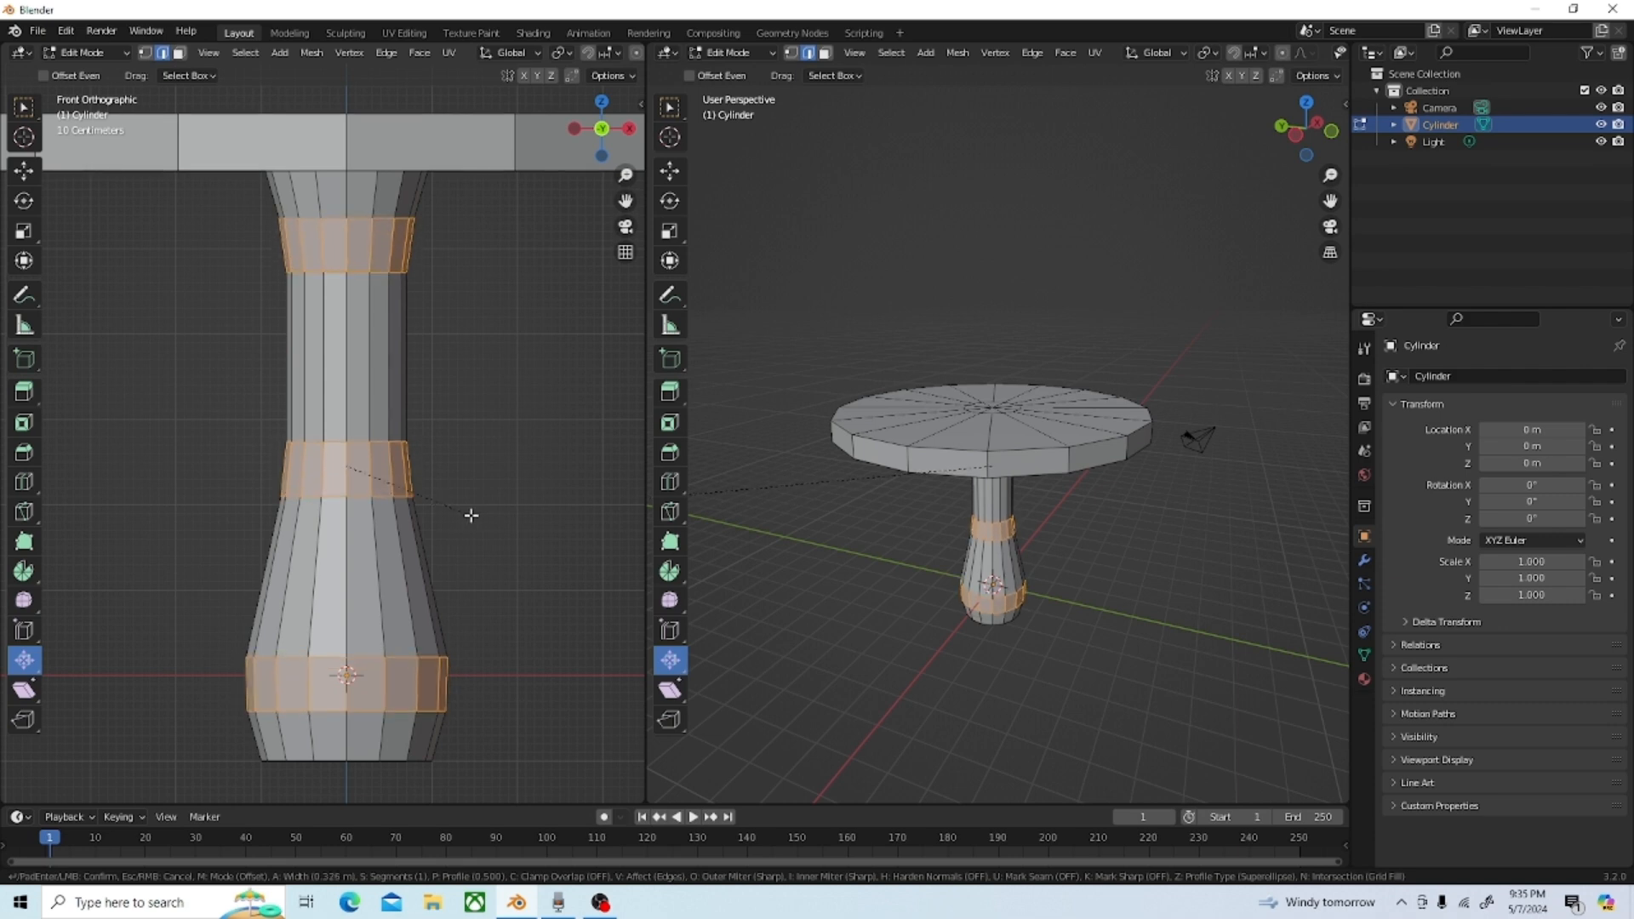
pyautogui.click(471, 516)
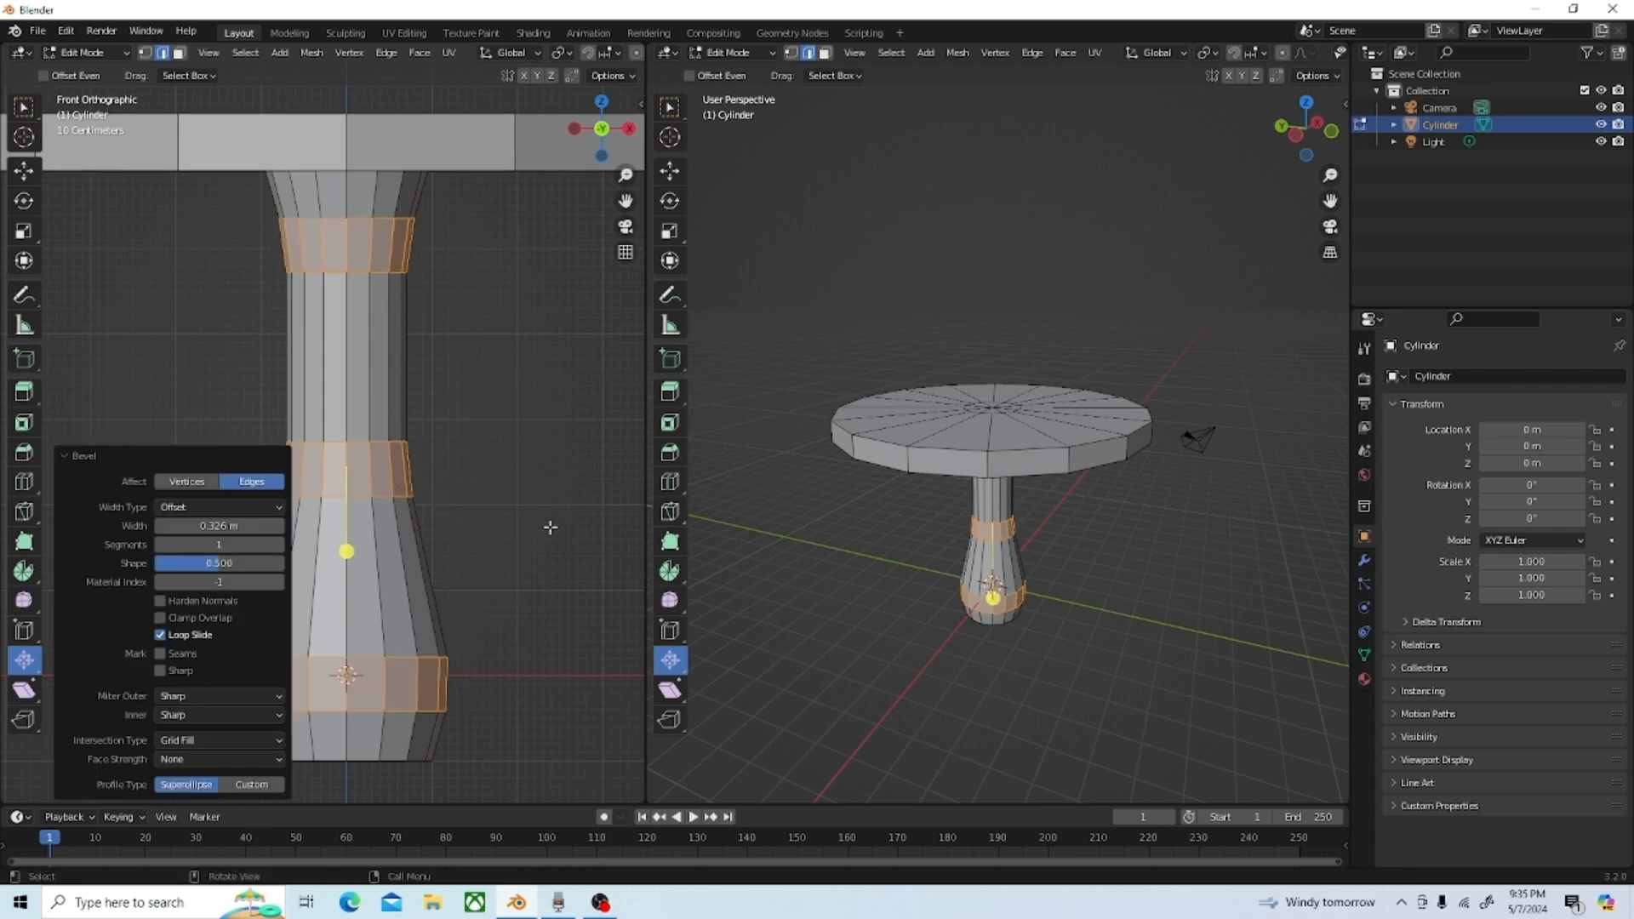
pyautogui.hotkey('alt', 'a')
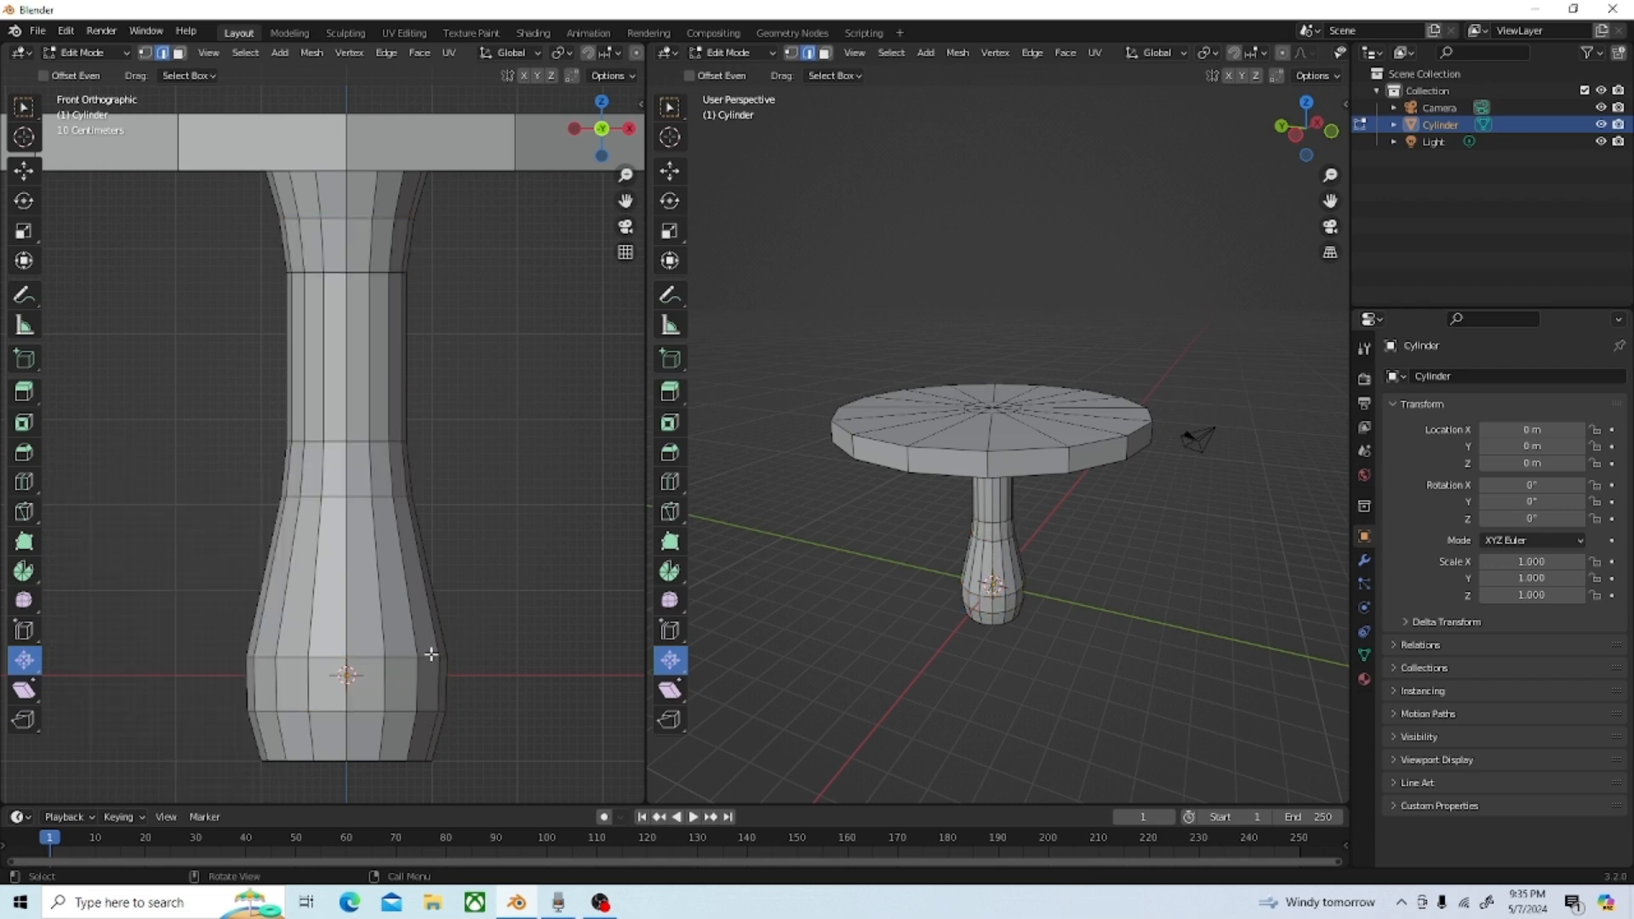
# Step: Bevel the two edge loops around the widest part of the pedestal's base by about 0.164 m, and clear the selection
pyautogui.press('alt')
pyautogui.keyDown('alt'); pyautogui.click(425, 659); pyautogui.keyUp('alt')
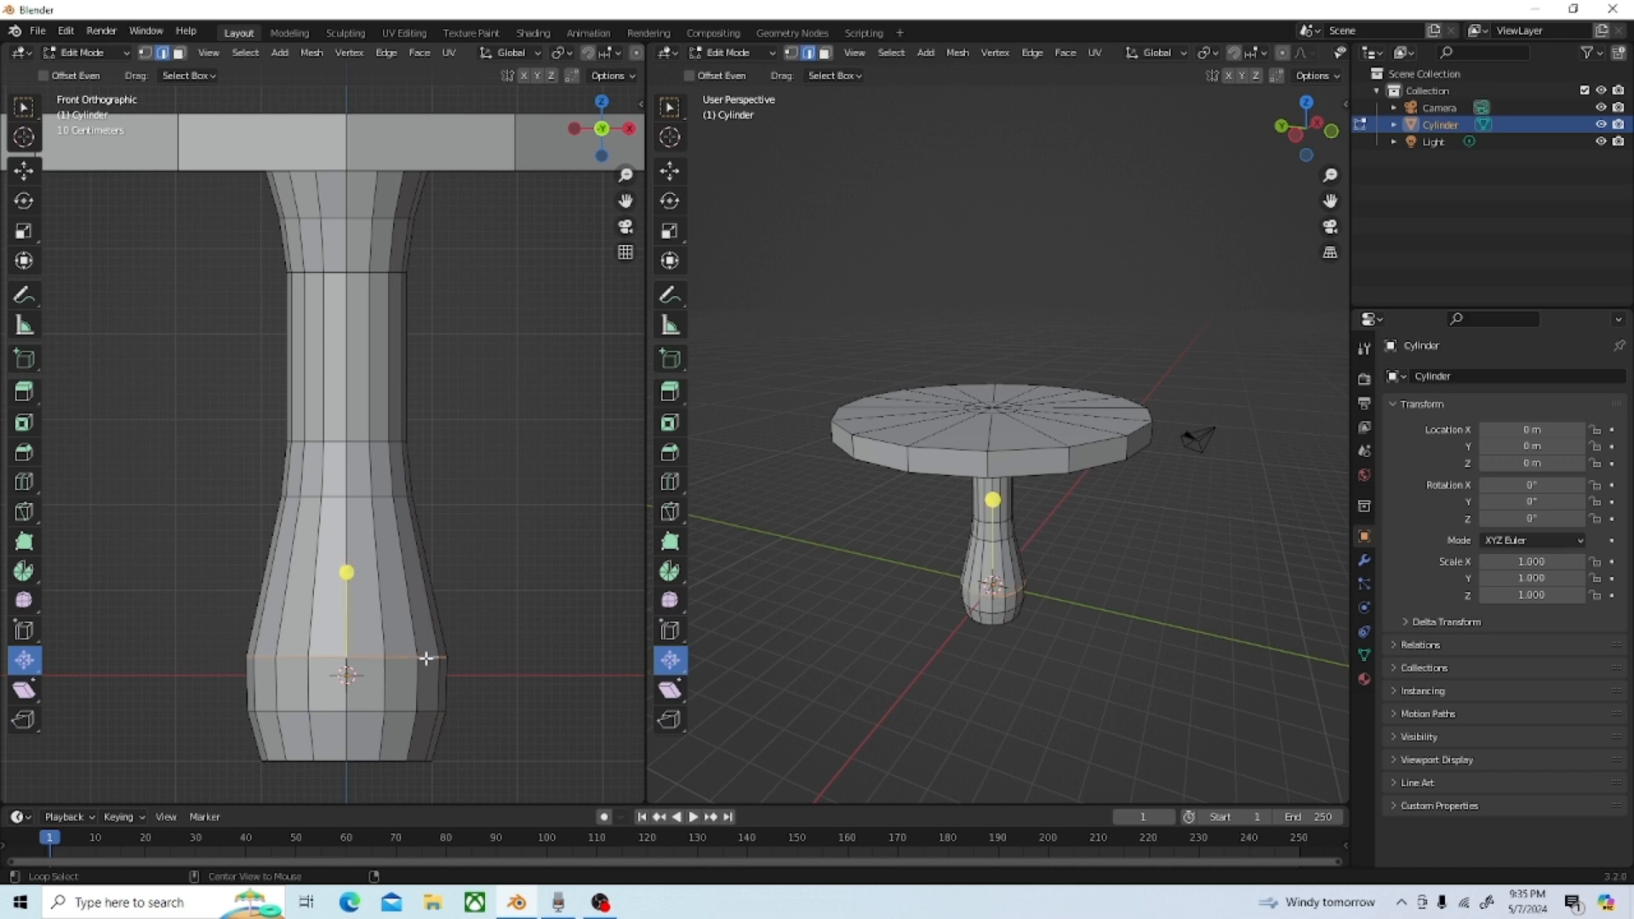
pyautogui.keyDown('alt'); pyautogui.keyDown('shift'); pyautogui.click(429, 712); pyautogui.keyUp('shift'); pyautogui.keyUp('alt')
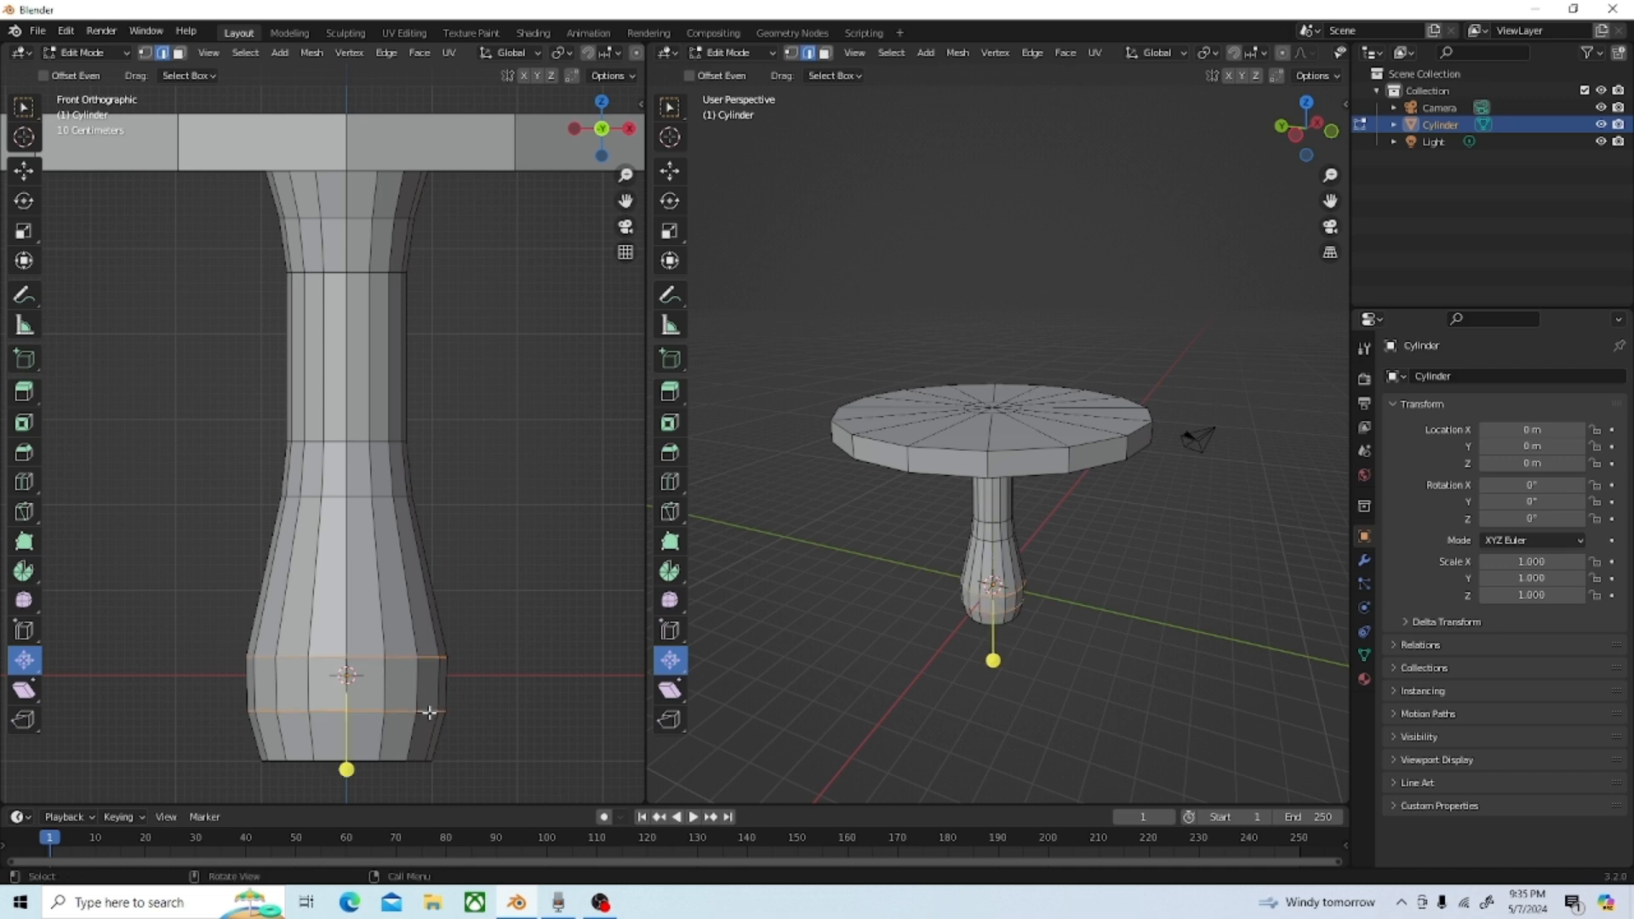
pyautogui.hotkey('ctrl', 'b')
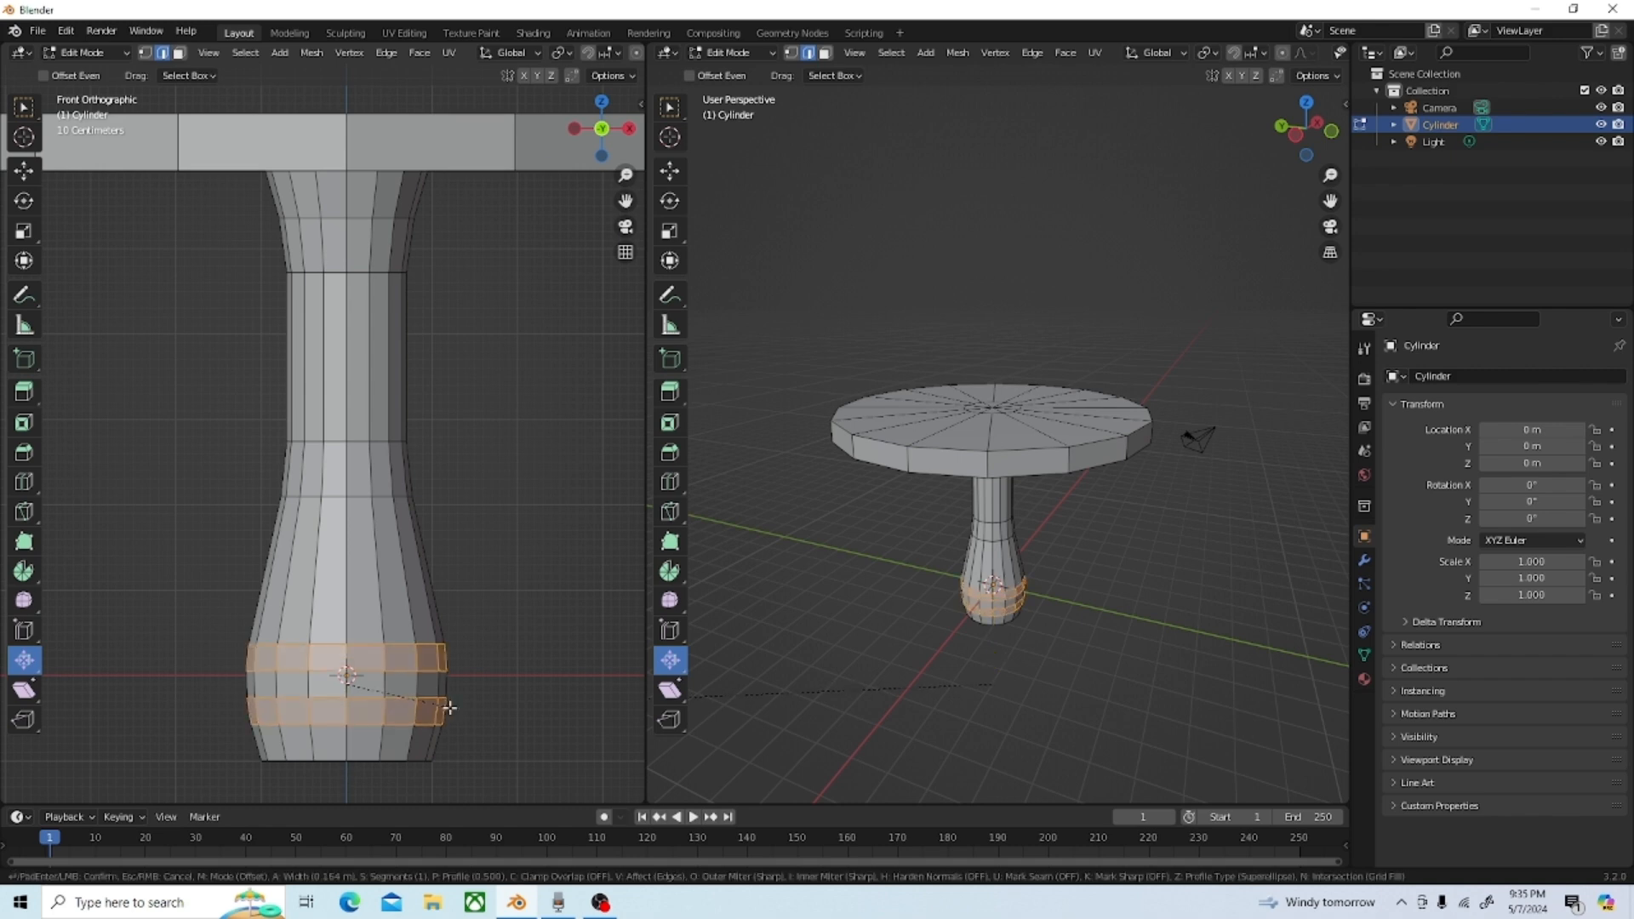
pyautogui.click(449, 708)
pyautogui.click(524, 564)
# Step: Examine the rounded pedestal and the tabletop from several angles
pyautogui.scroll(-5, 524, 564)
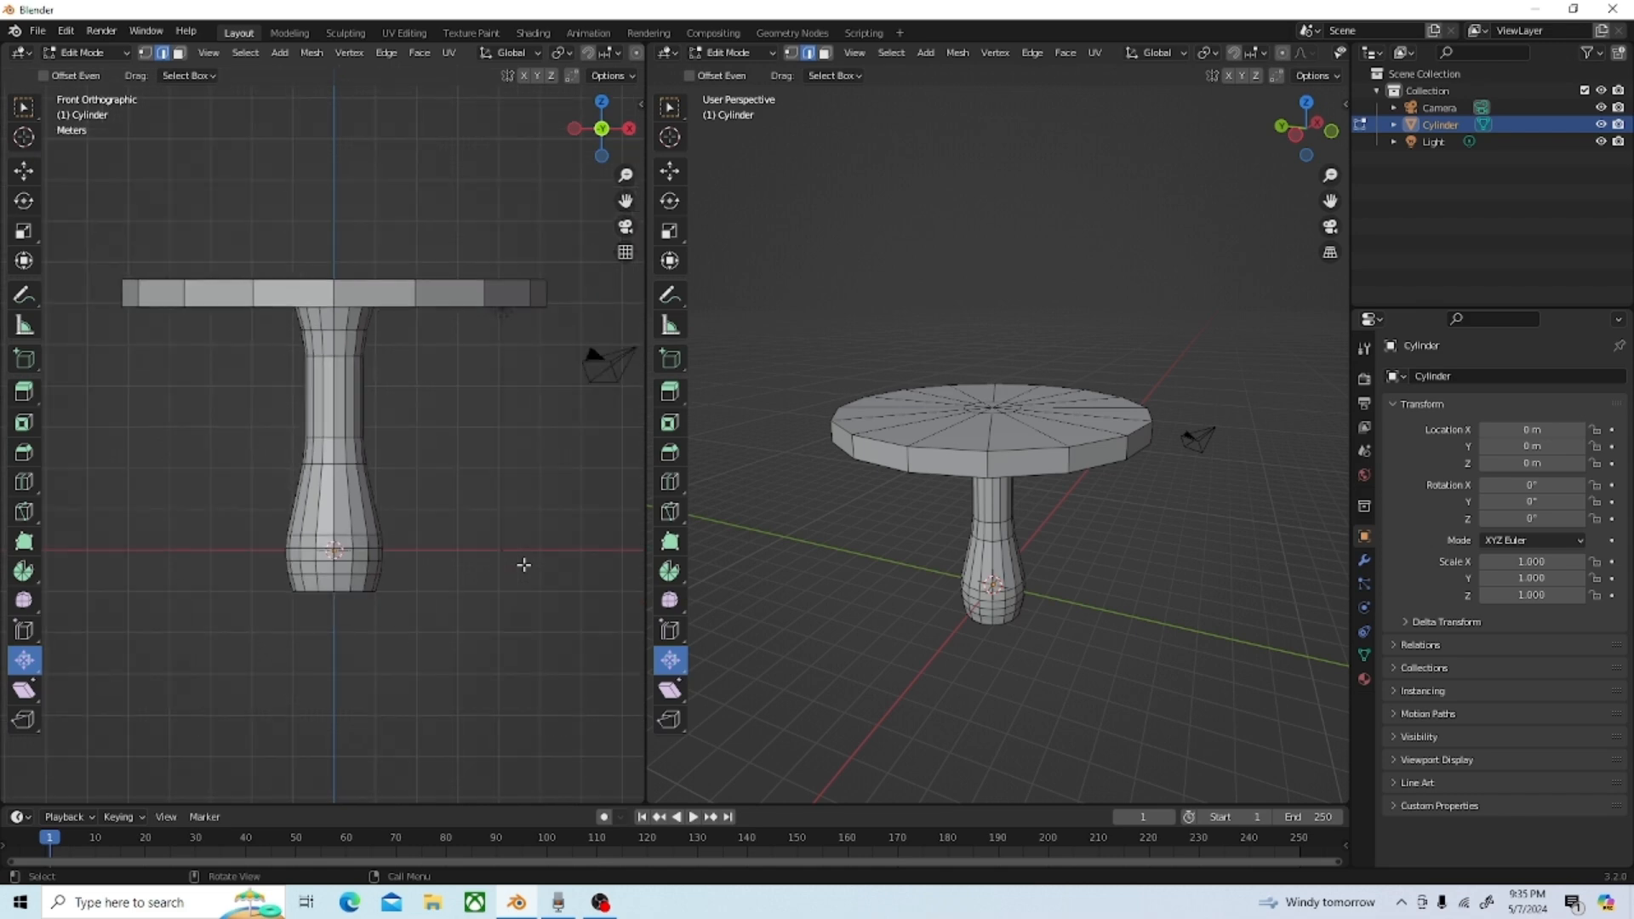
pyautogui.moveTo(399, 610); pyautogui.dragTo(163, 559, button='middle')
pyautogui.scroll(-2, 431, 524)
pyautogui.scroll(5, 432, 525)
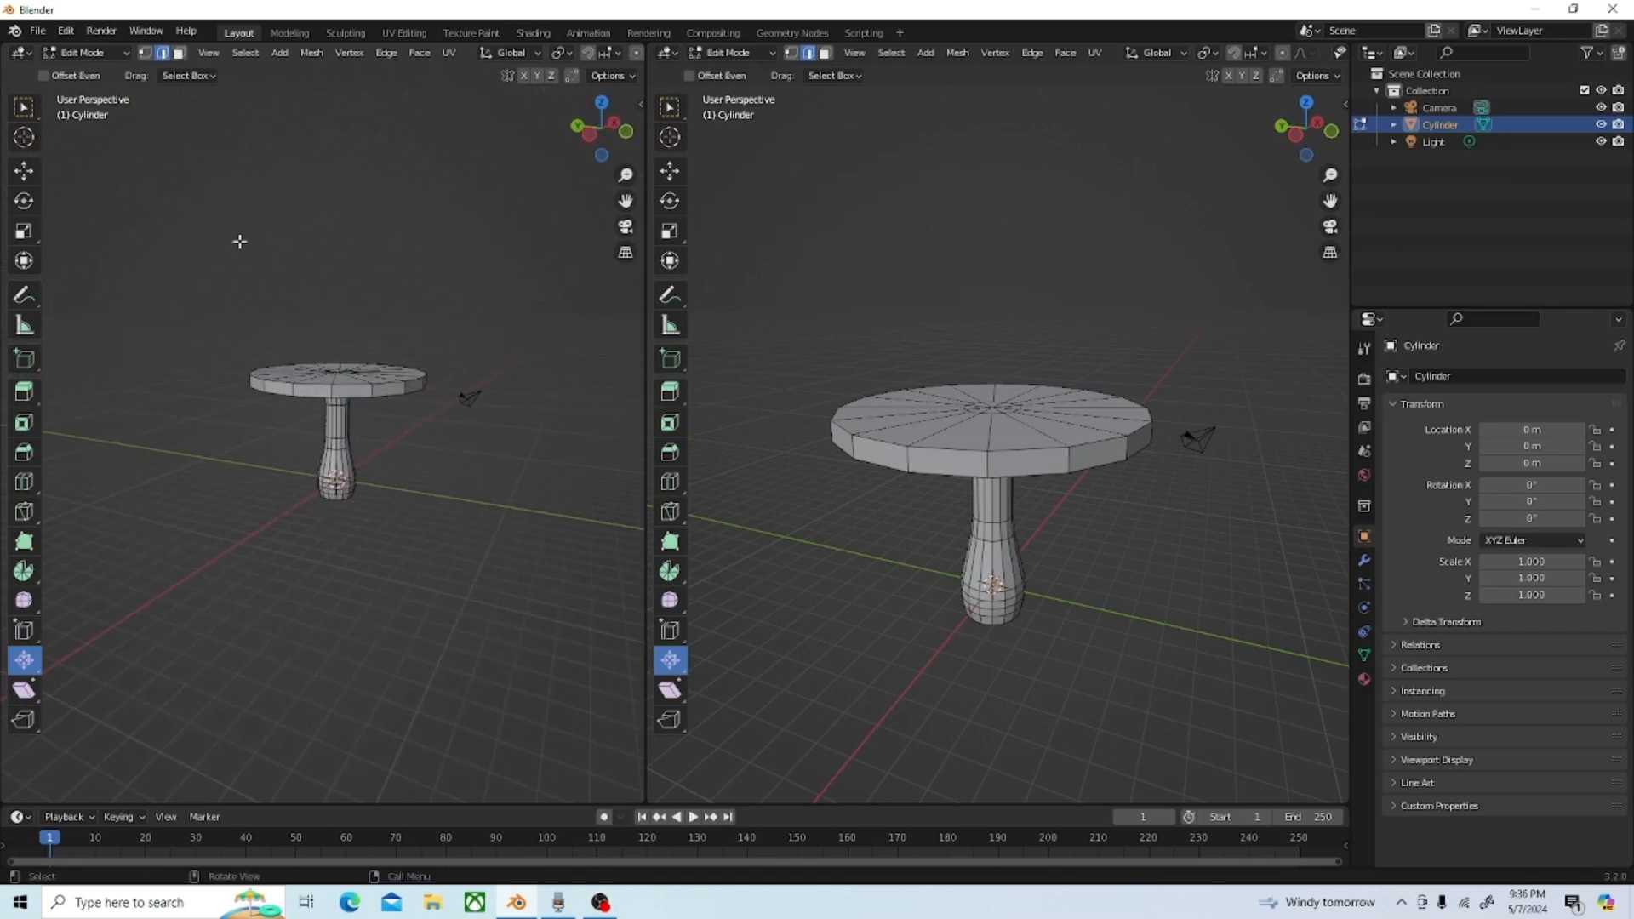
pyautogui.scroll(1, 378, 275)
pyautogui.moveTo(400, 348); pyautogui.dragTo(385, 434, button='middle')
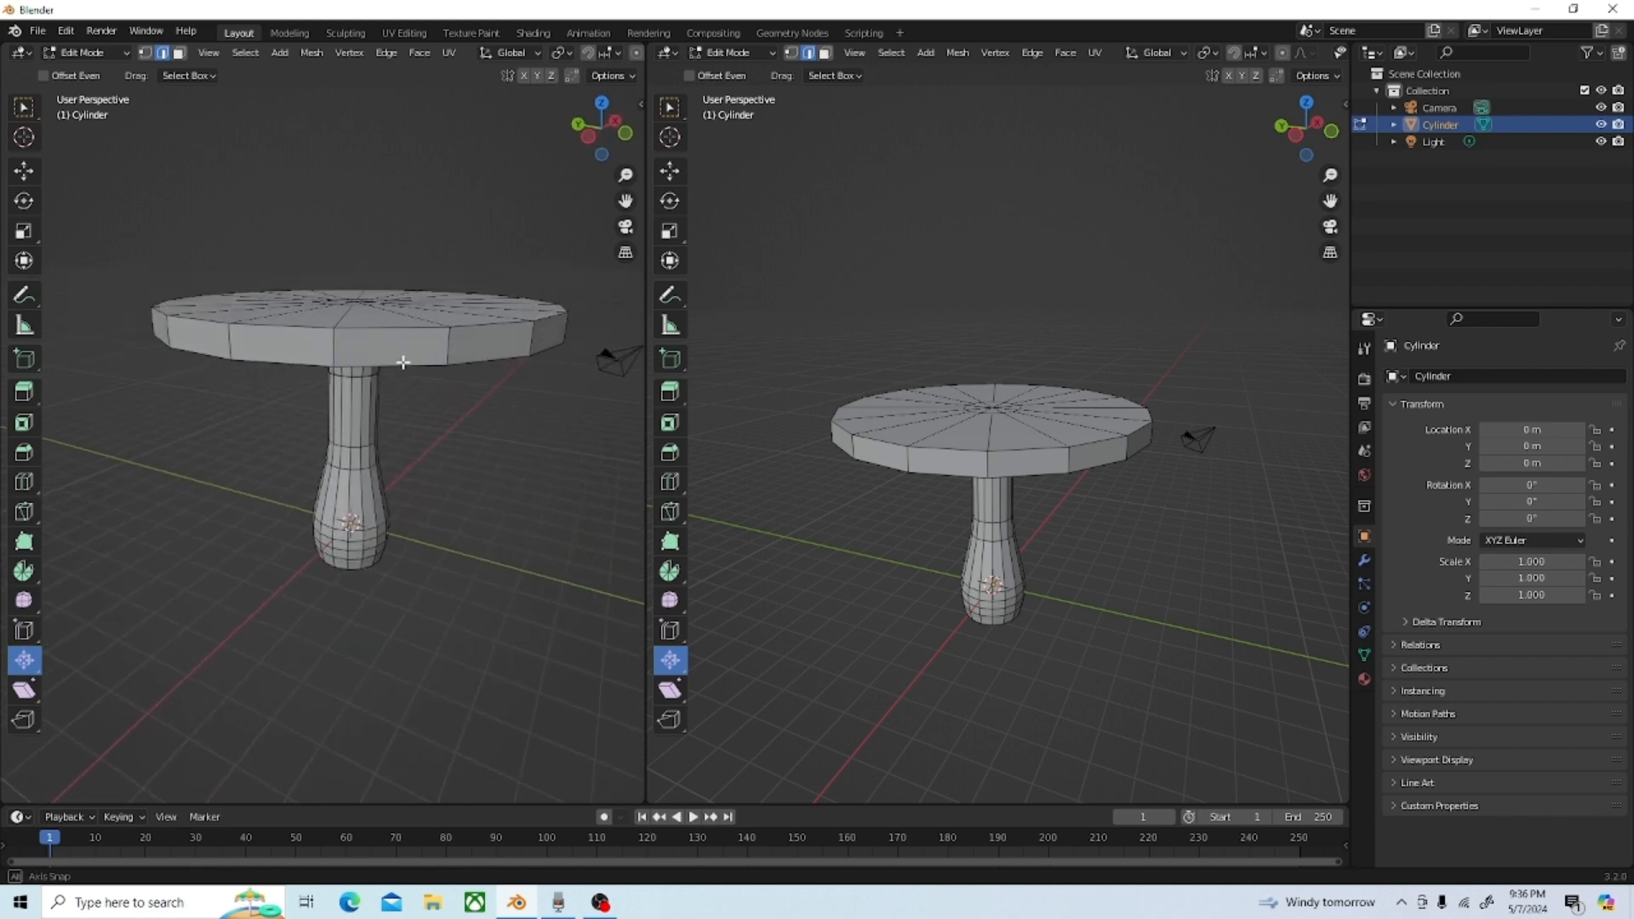
pyautogui.scroll(1, 385, 434)
pyautogui.scroll(-2, 385, 434)
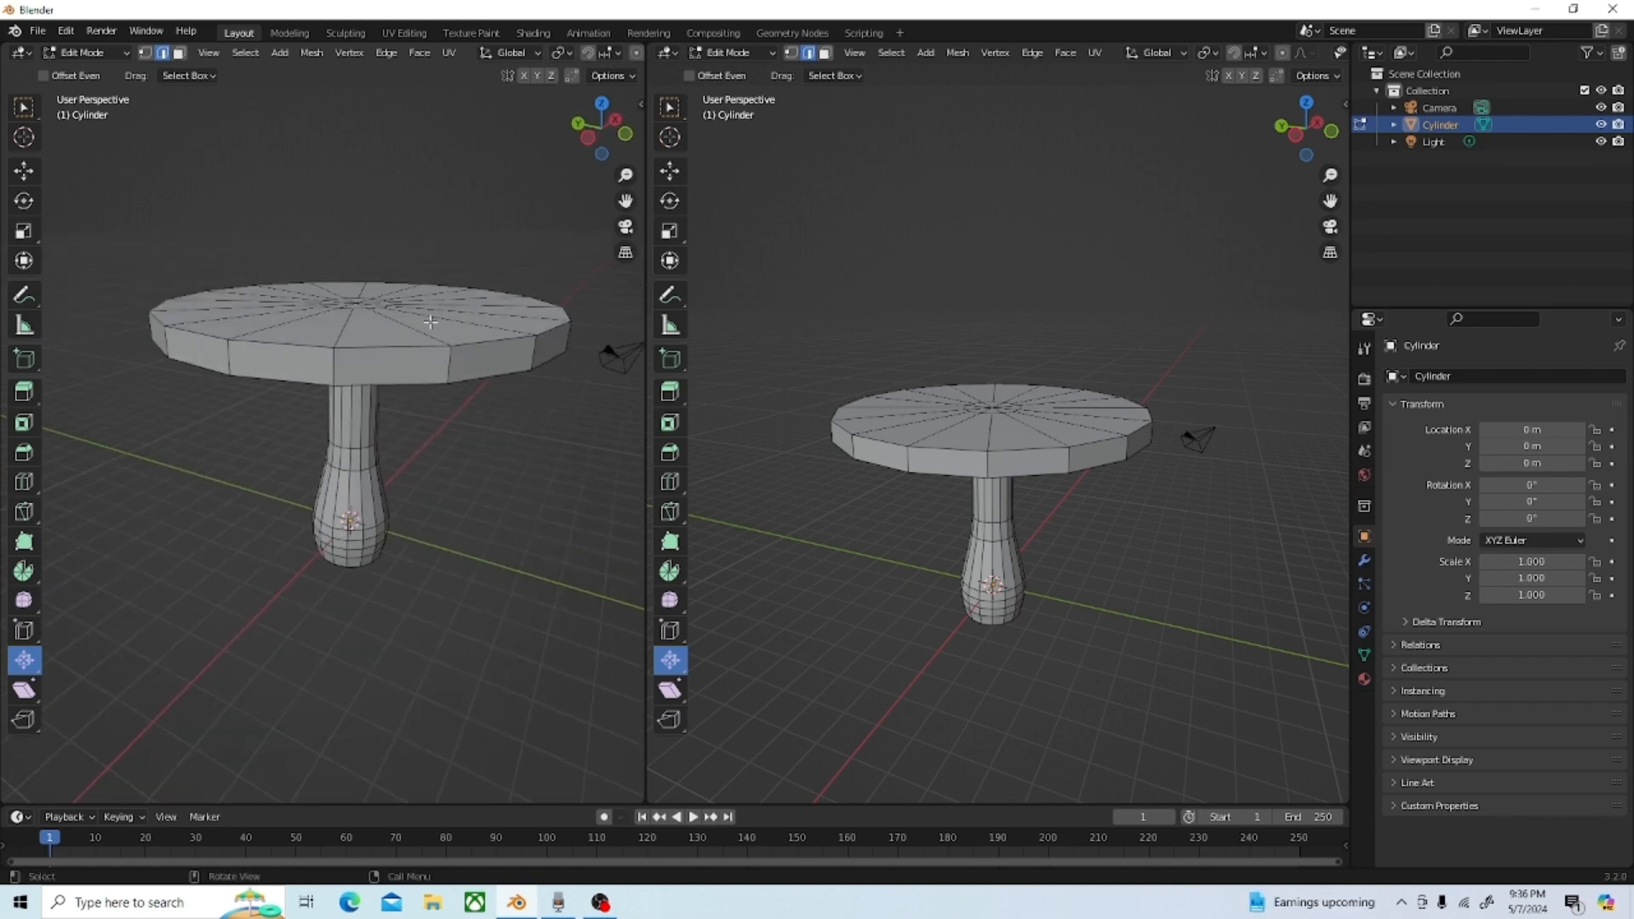
pyautogui.scroll(2, 401, 282)
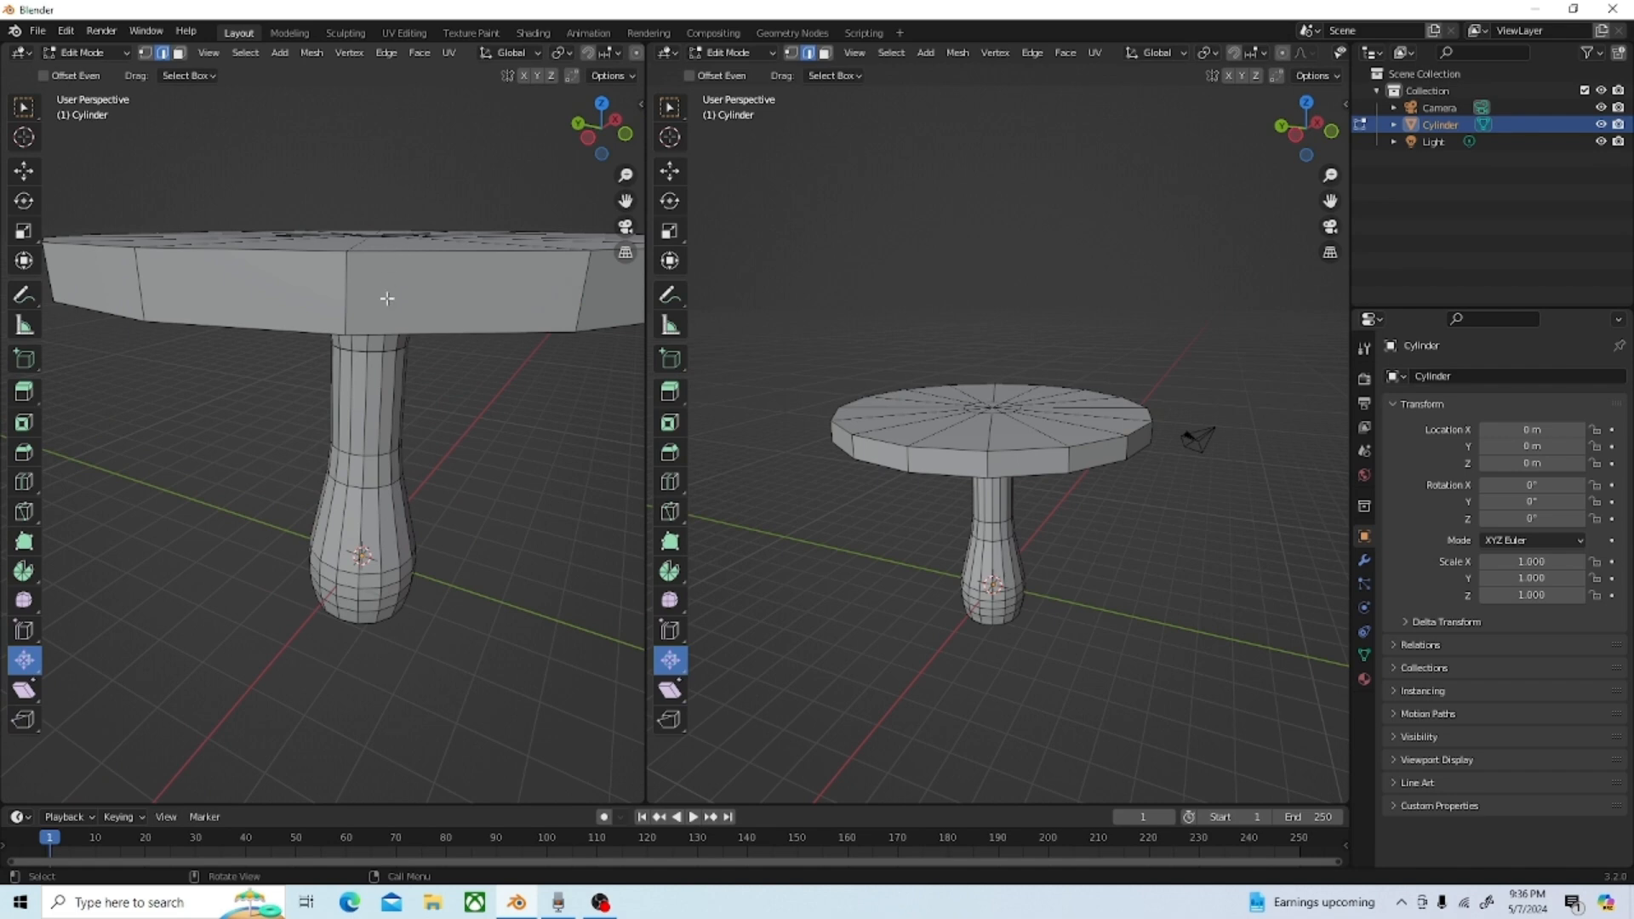
pyautogui.moveTo(387, 298); pyautogui.dragTo(343, 349, button='middle')
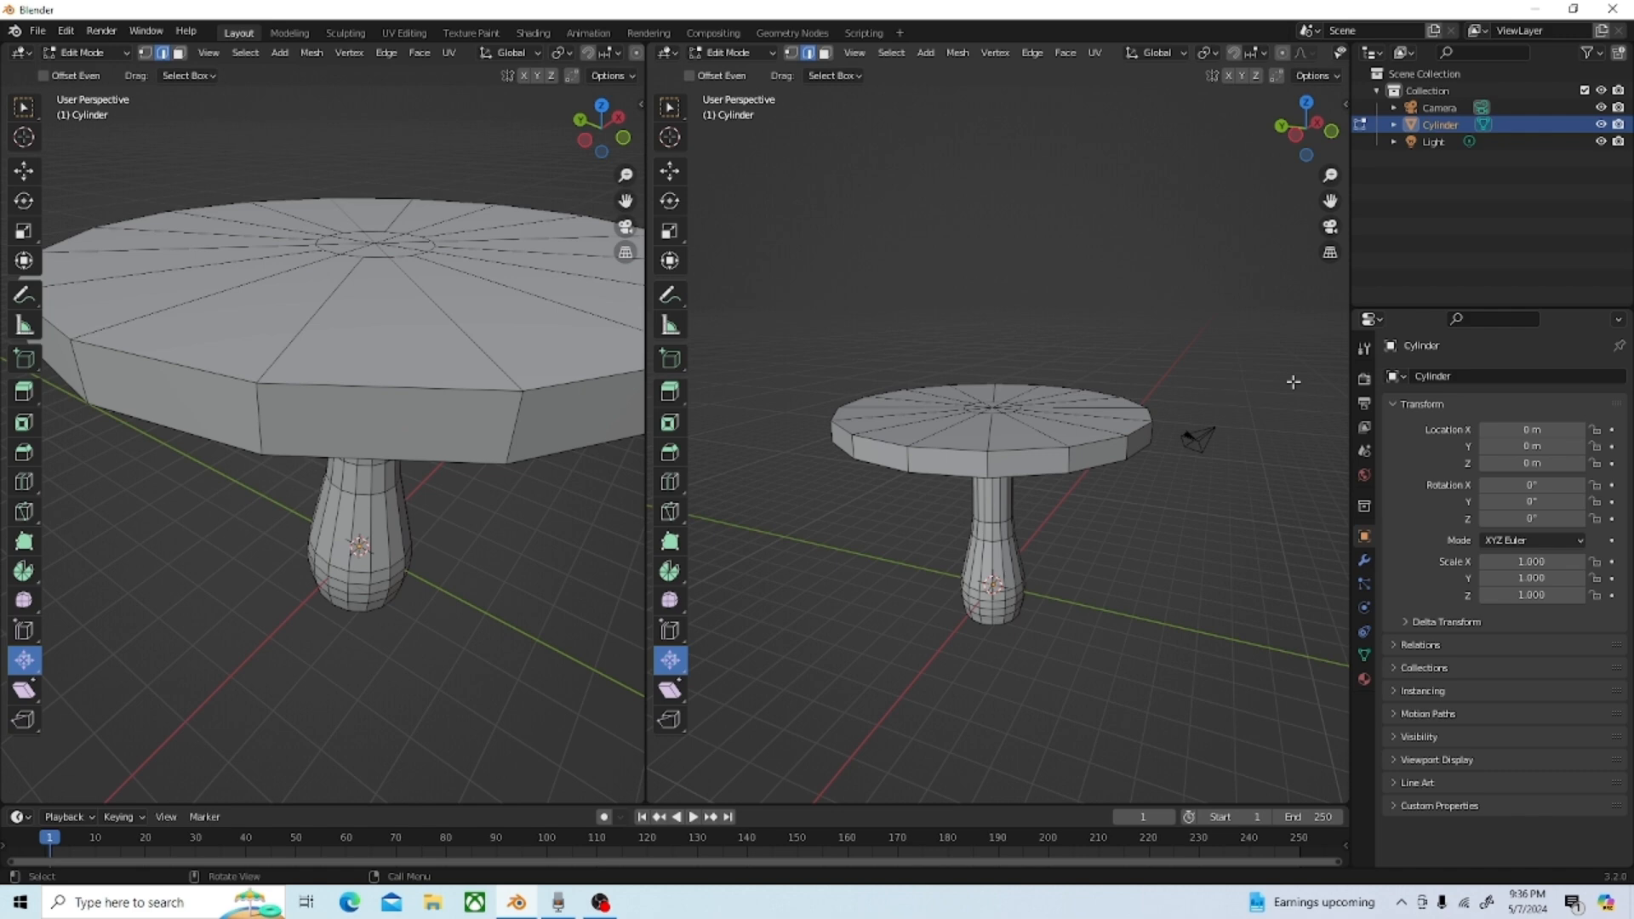
# Step: Select the whole table mesh and add a Subdivision Surface modifier with the viewport level set to 2
pyautogui.click(1365, 557)
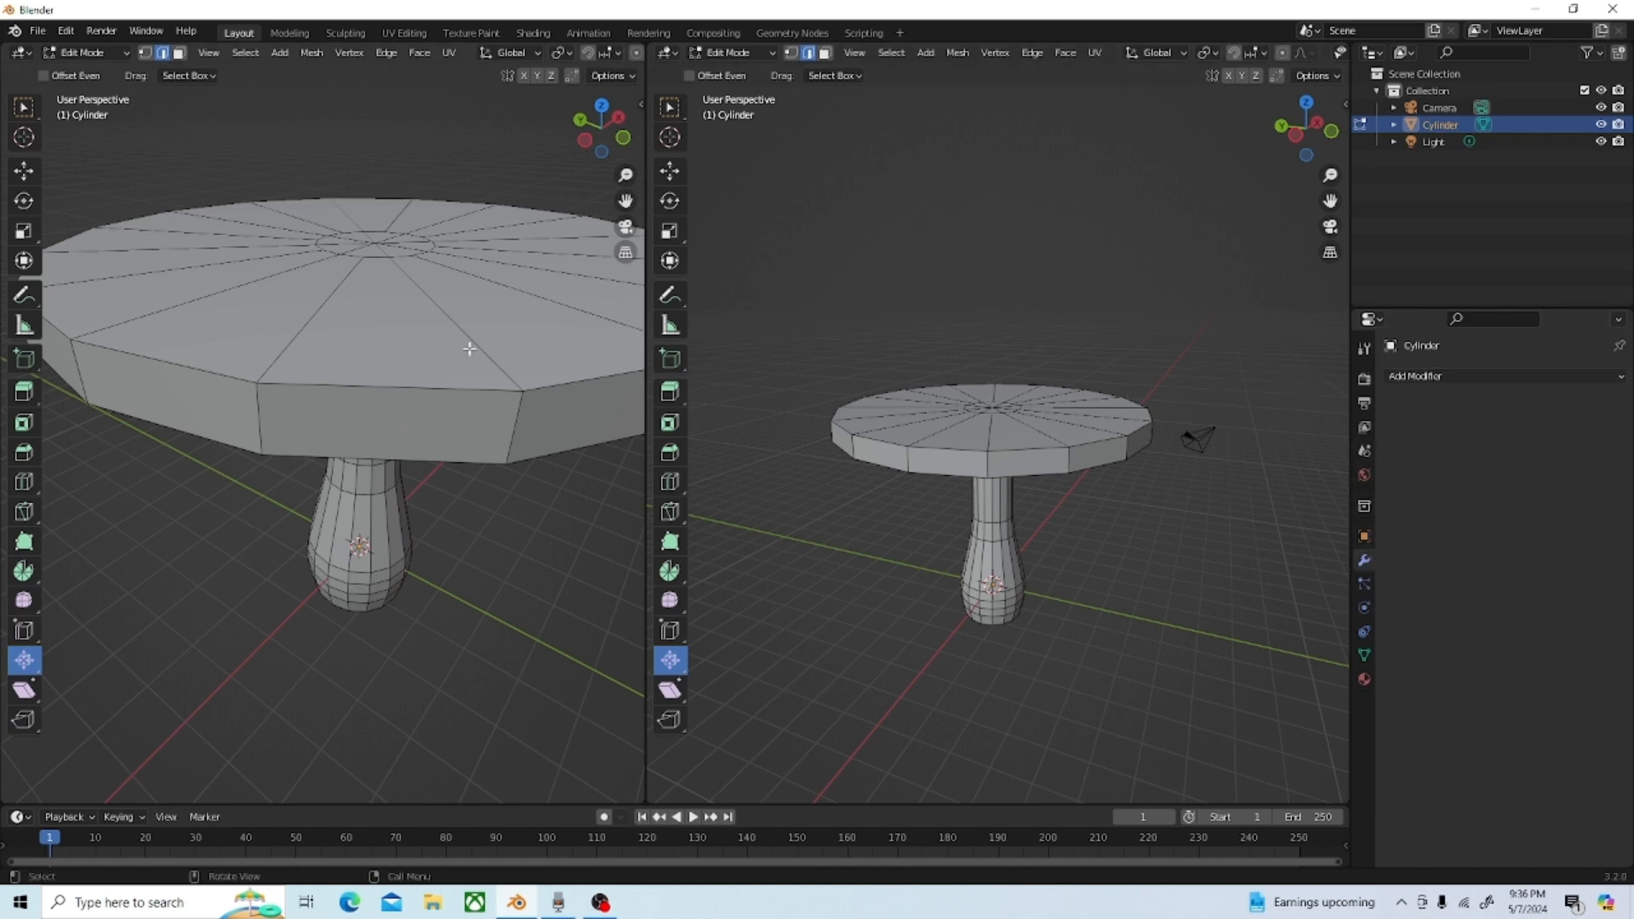
pyautogui.scroll(-4, 367, 407)
pyautogui.press('b')
pyautogui.moveTo(164, 223); pyautogui.dragTo(521, 653)
pyautogui.hotkey('alt', 'a')
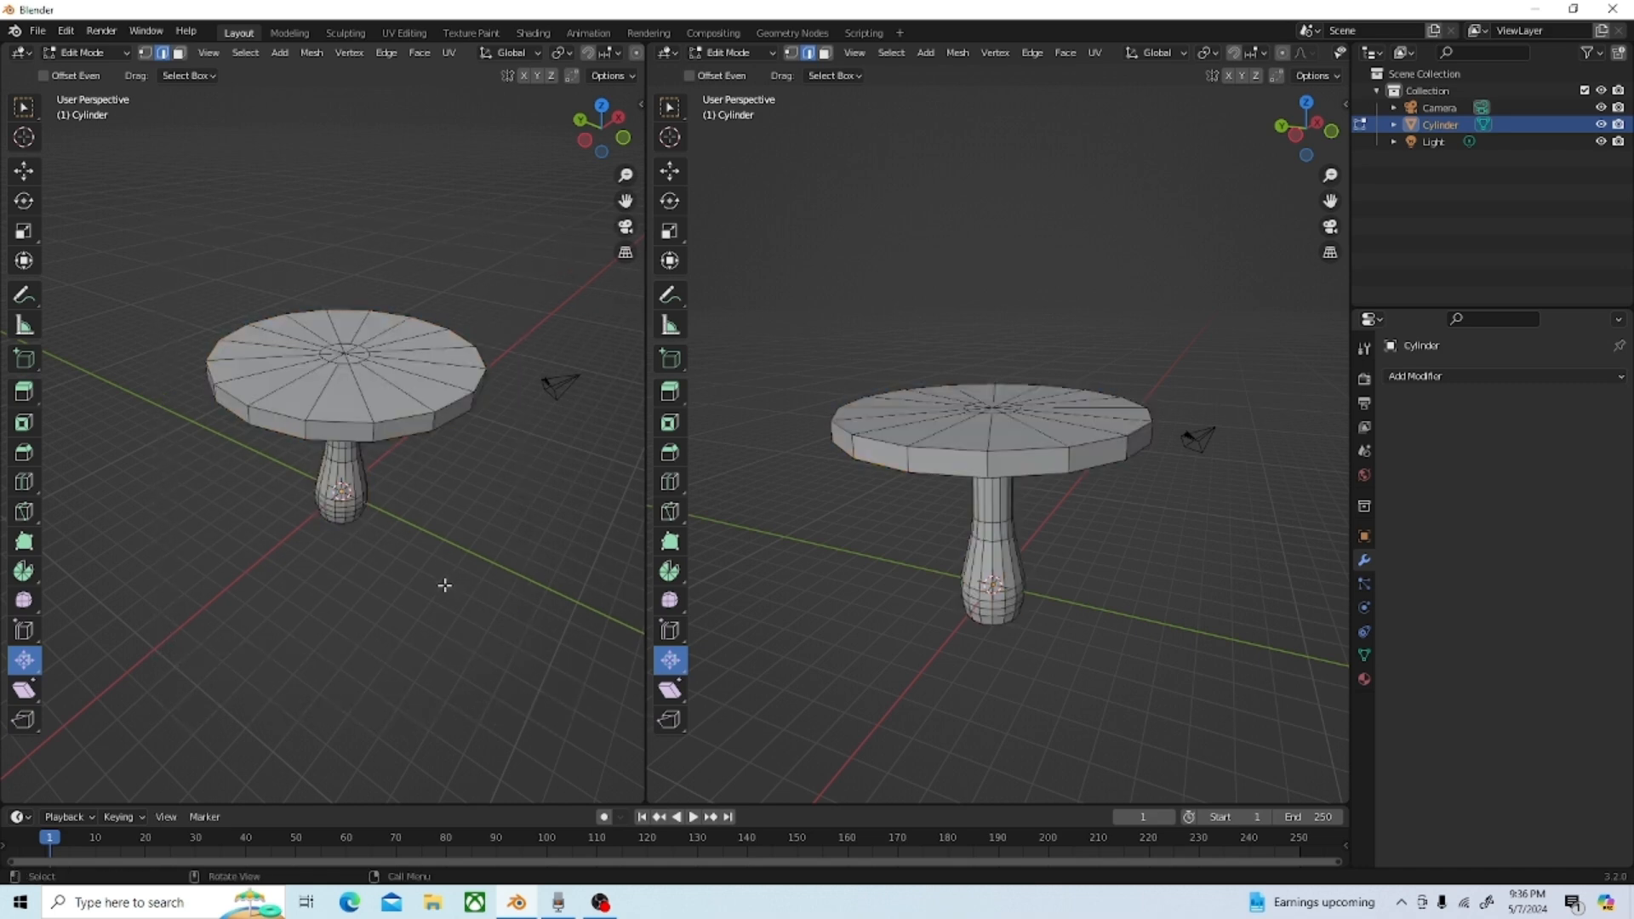
pyautogui.press('a')
pyautogui.scroll(2, 361, 300)
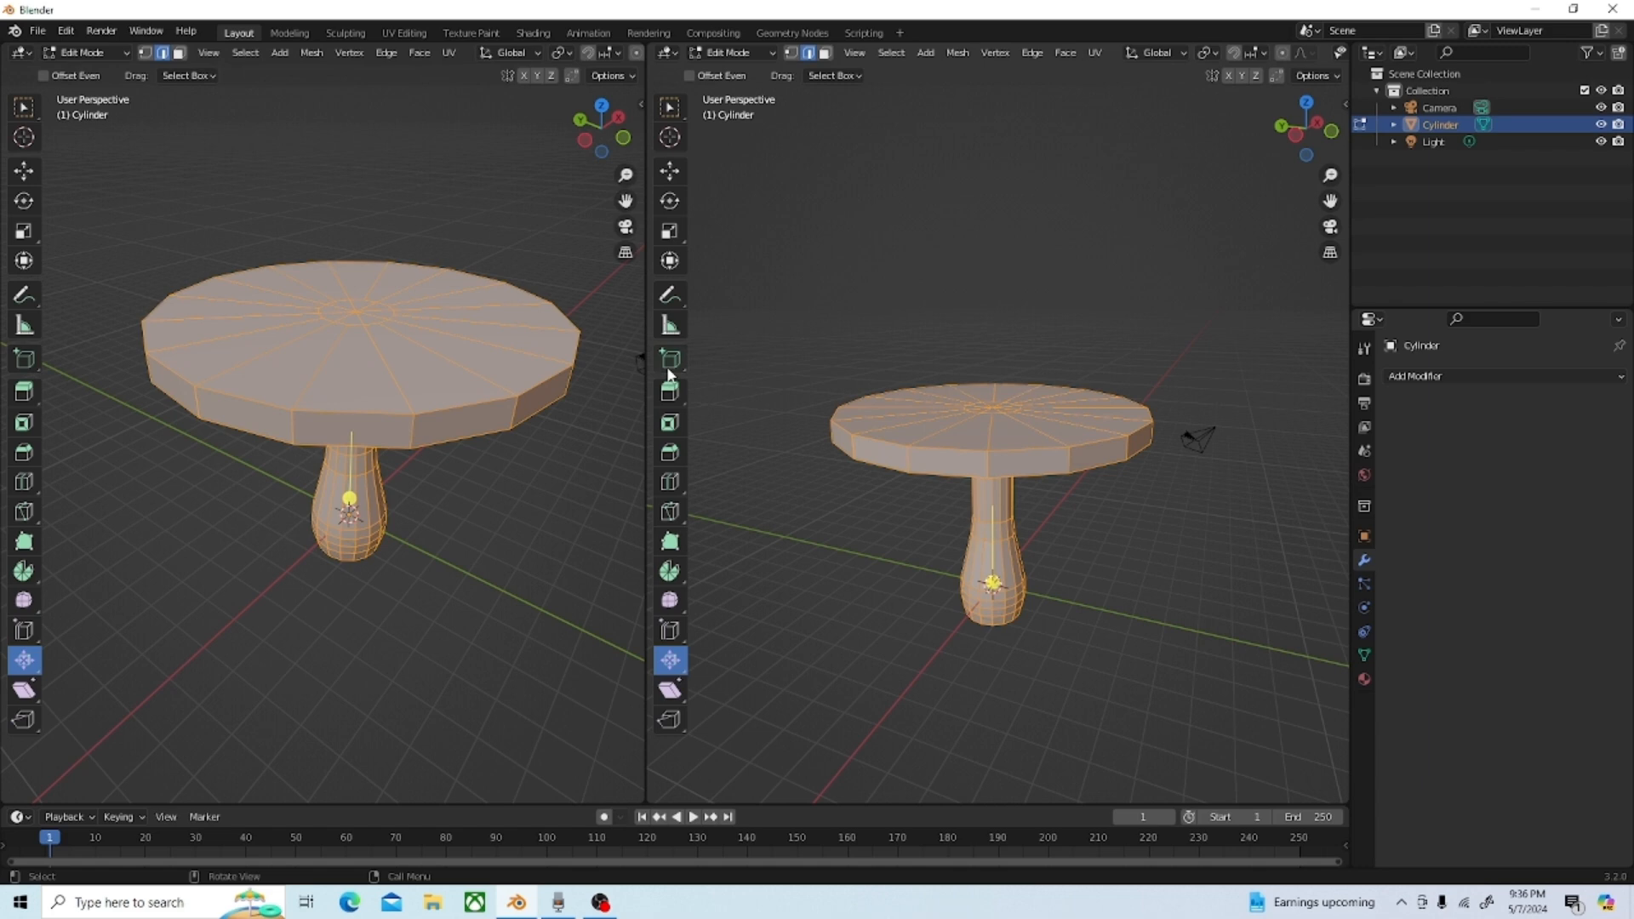
pyautogui.click(1414, 378)
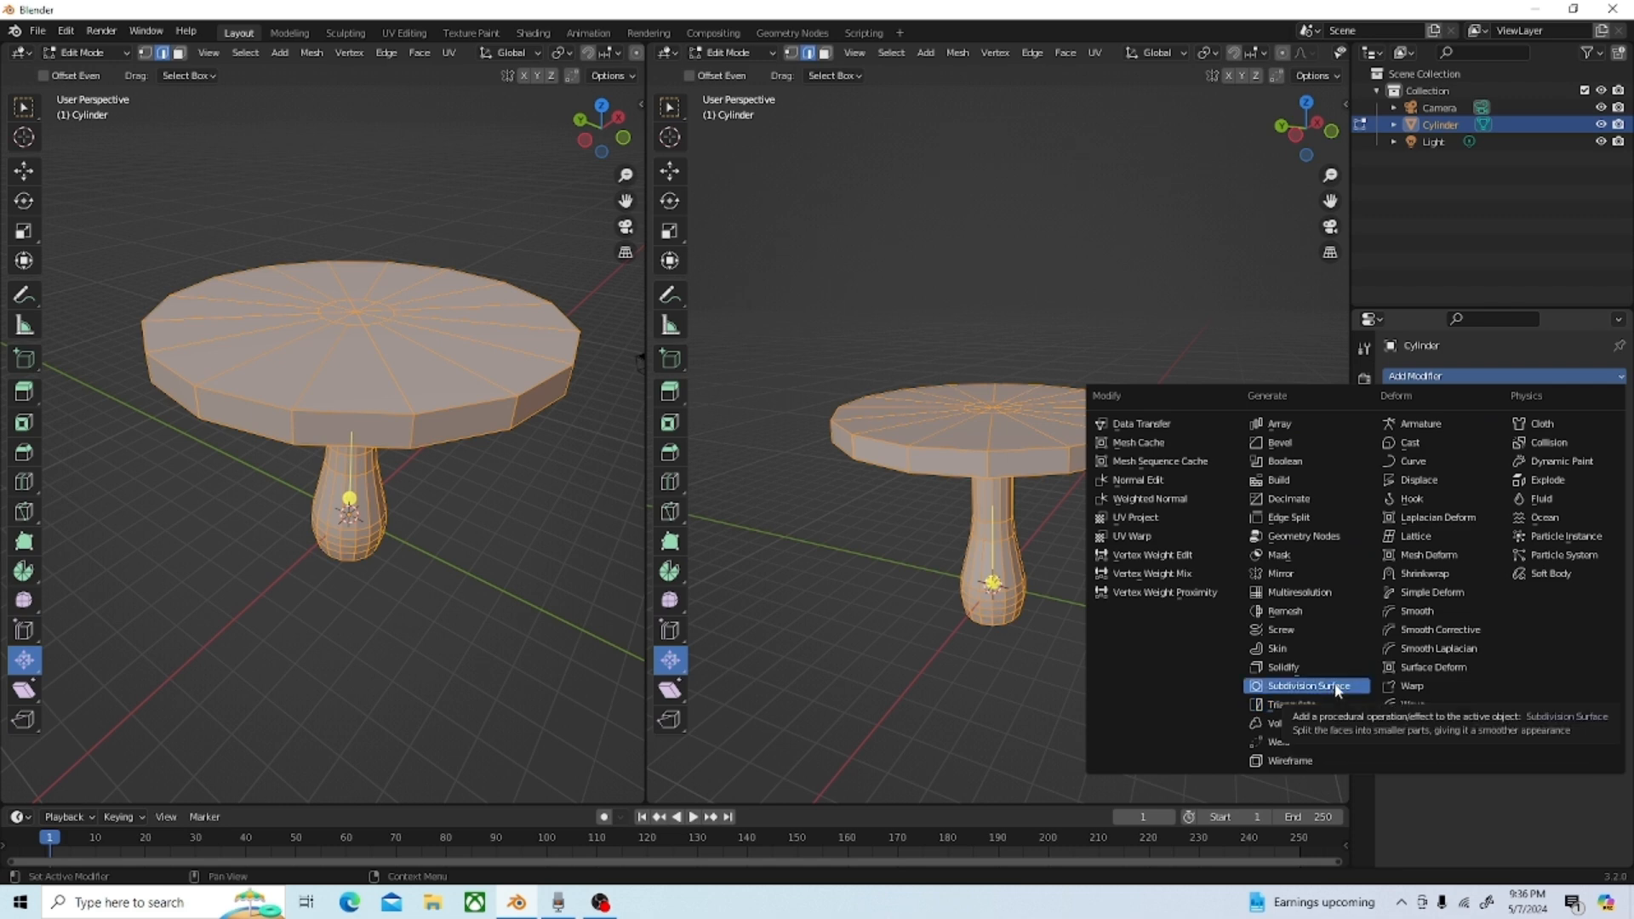
pyautogui.click(1308, 685)
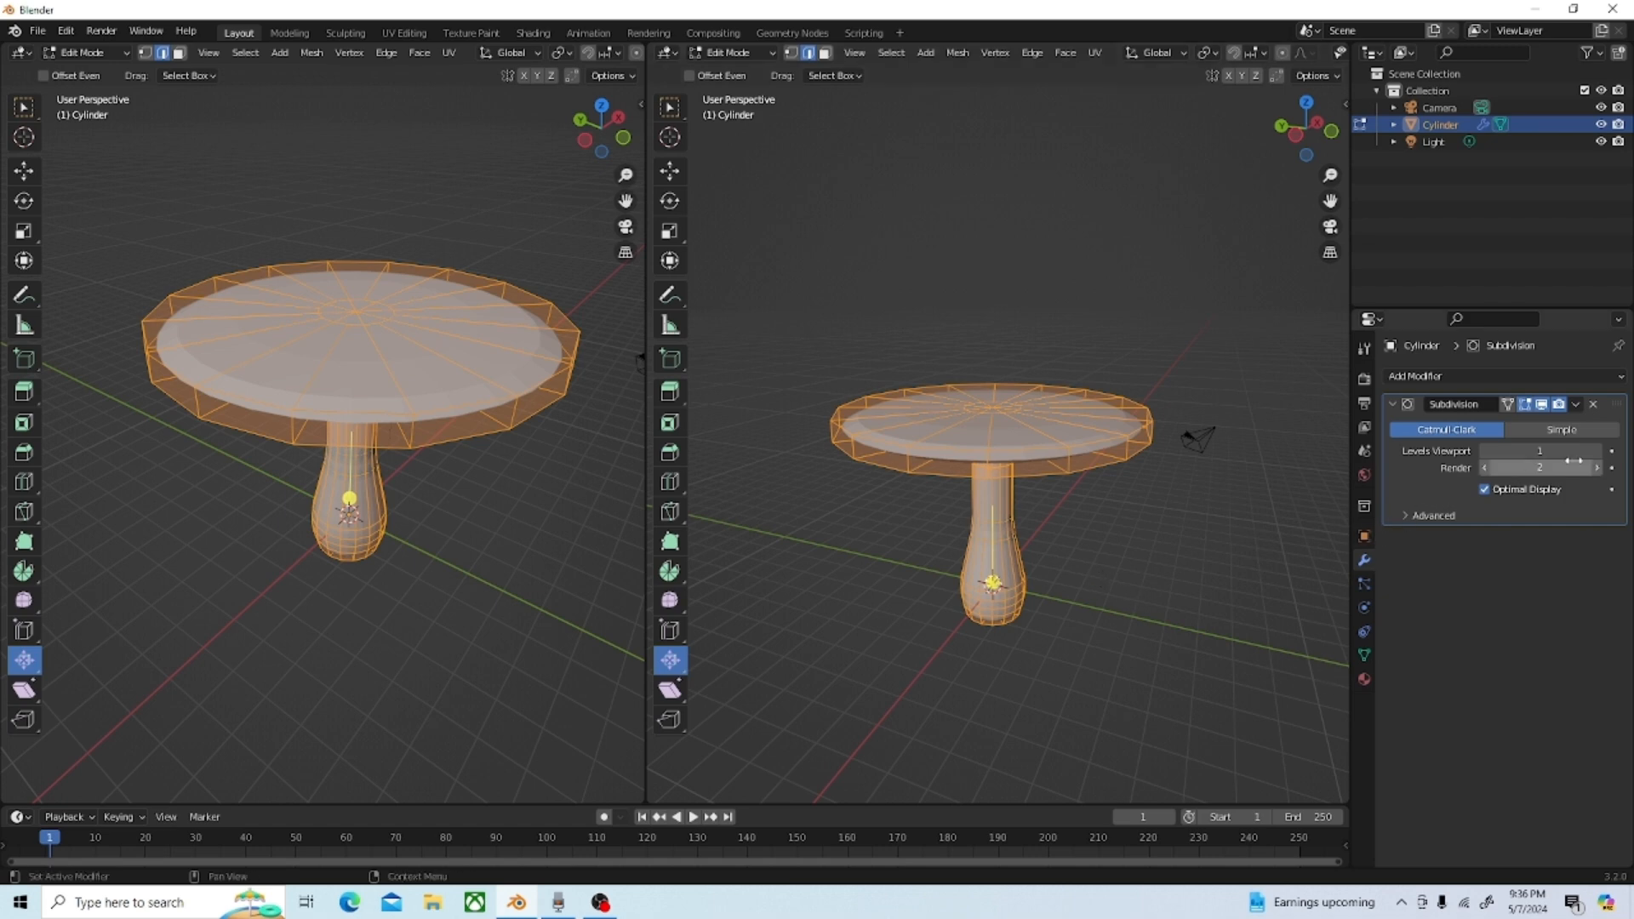
pyautogui.click(1598, 451)
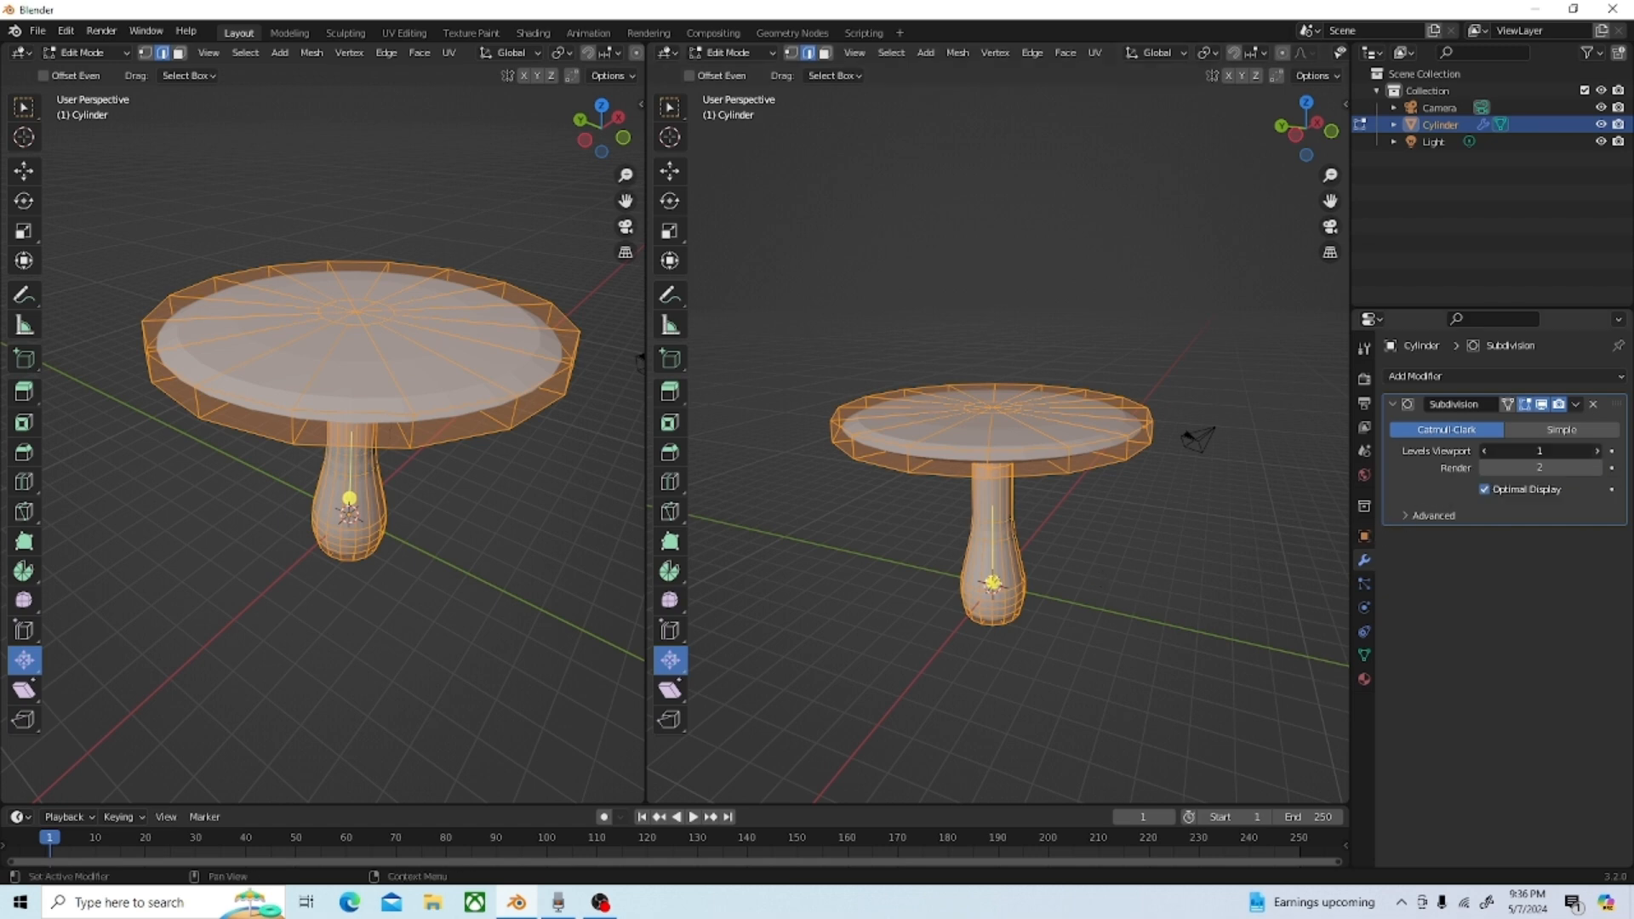
# Step: Examine the subdivided tabletop rim and pedestal from the side, from below and from slightly above
pyautogui.click(491, 492)
pyautogui.moveTo(455, 447); pyautogui.dragTo(396, 403, button='middle')
pyautogui.scroll(1, 408, 275)
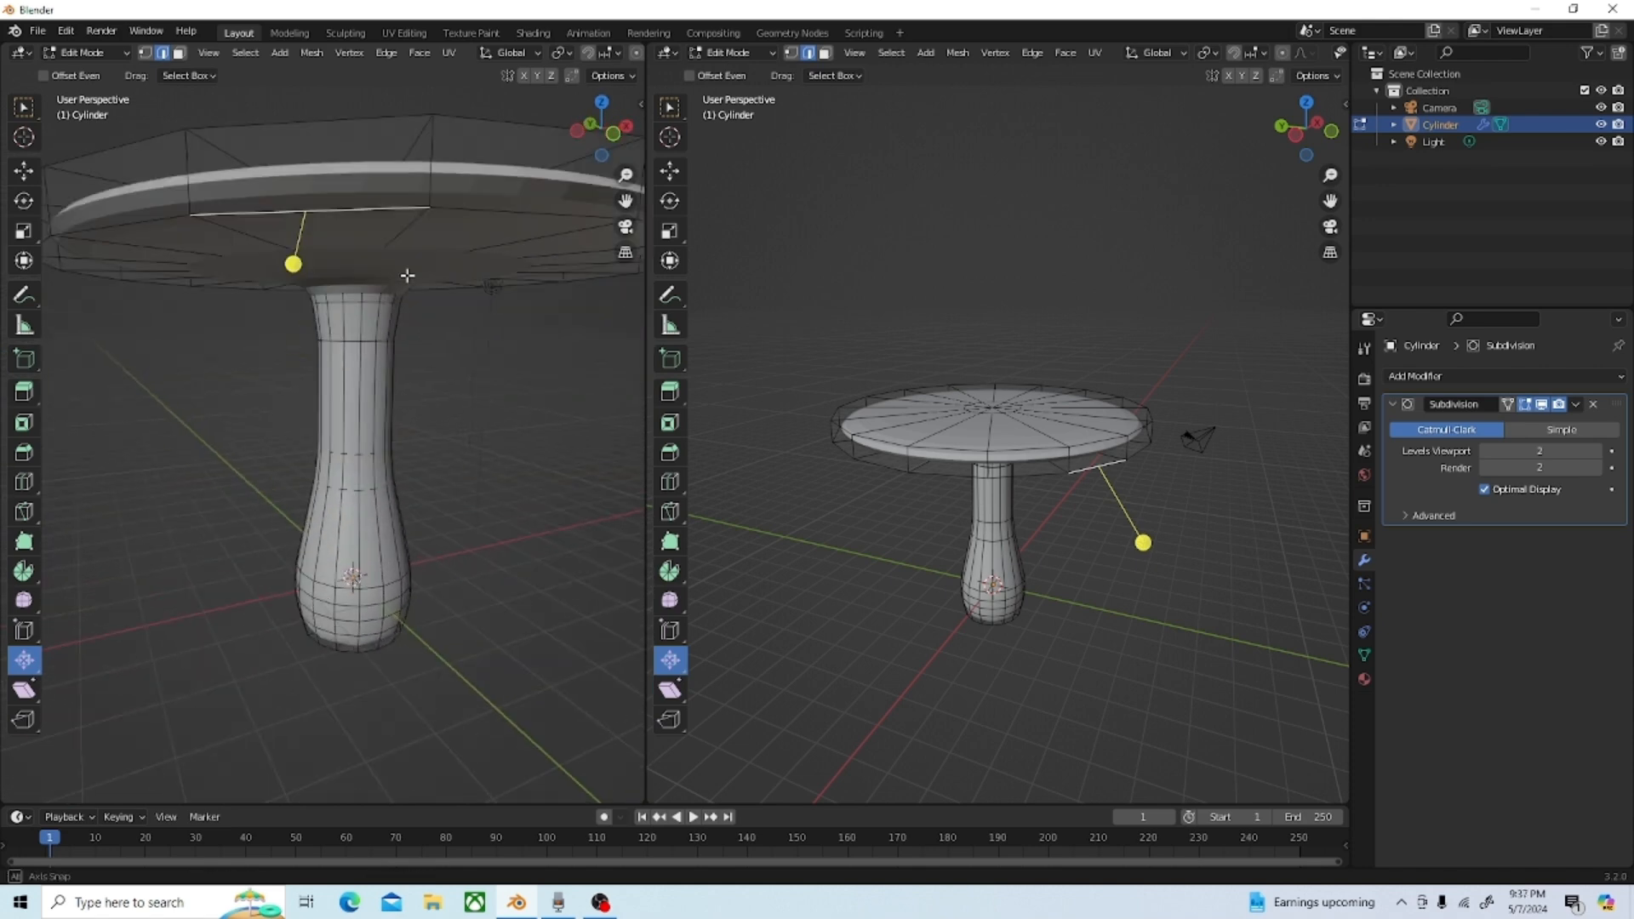
pyautogui.moveTo(409, 275); pyautogui.dragTo(344, 353, button='middle')
pyautogui.moveTo(362, 446); pyautogui.dragTo(360, 244, button='middle')
pyautogui.scroll(-2, 357, 405)
pyautogui.scroll(-1, 521, 490)
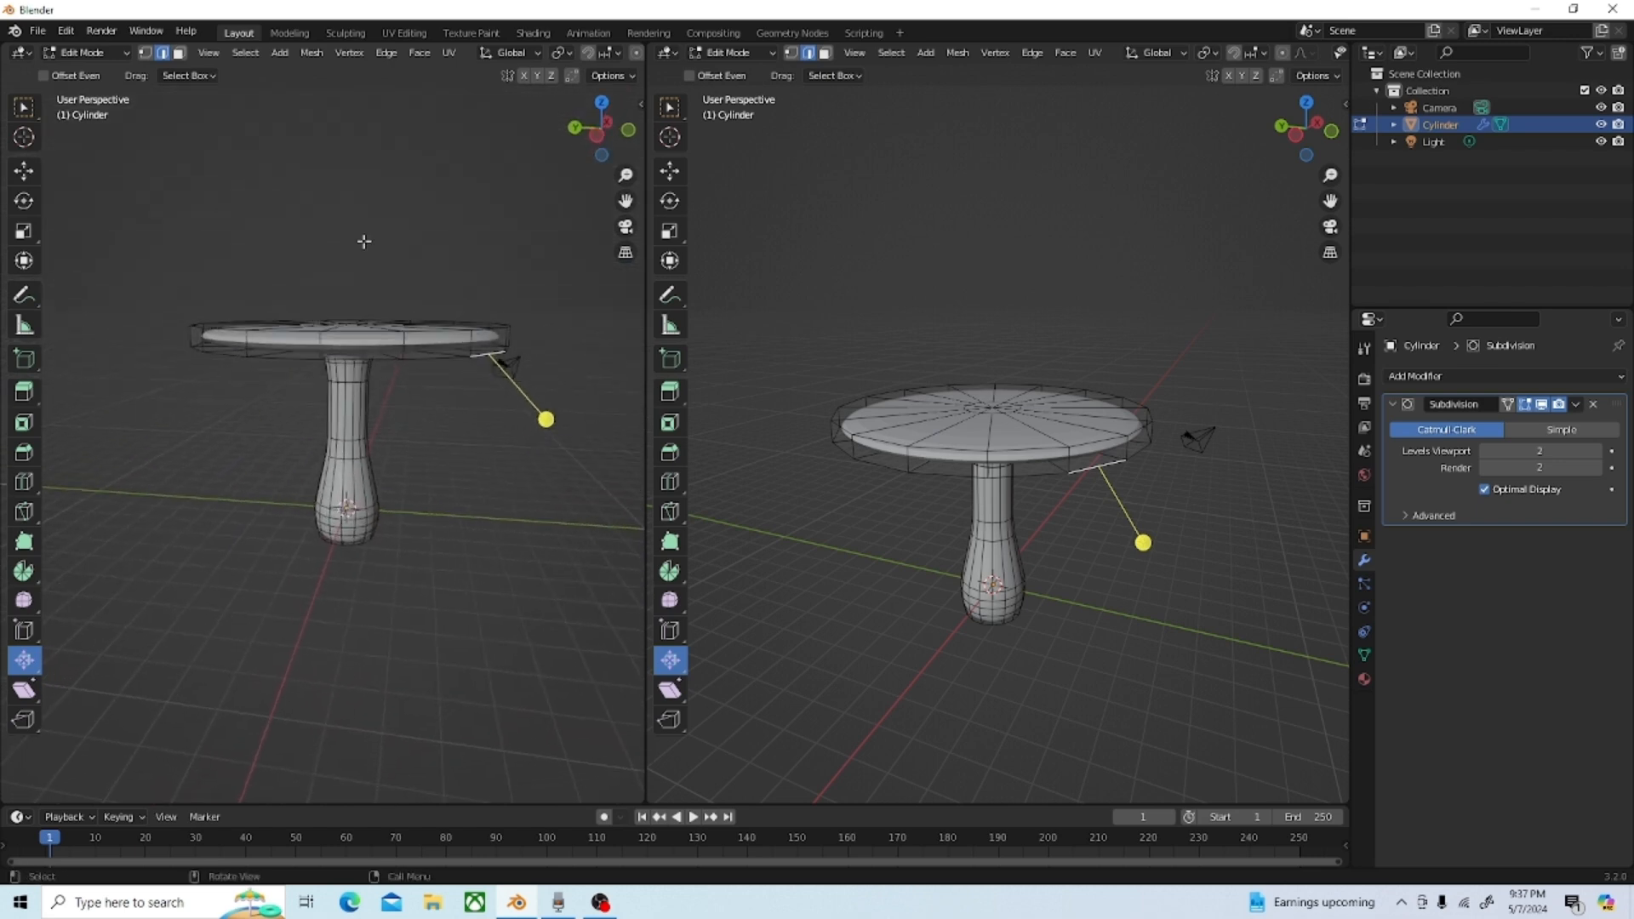
pyautogui.scroll(2, 506, 296)
pyautogui.scroll(2, 508, 304)
pyautogui.moveTo(478, 326); pyautogui.dragTo(393, 380, button='middle')
pyautogui.scroll(-2, 397, 342)
pyautogui.moveTo(421, 460); pyautogui.dragTo(455, 368, button='middle')
pyautogui.scroll(1, 472, 342)
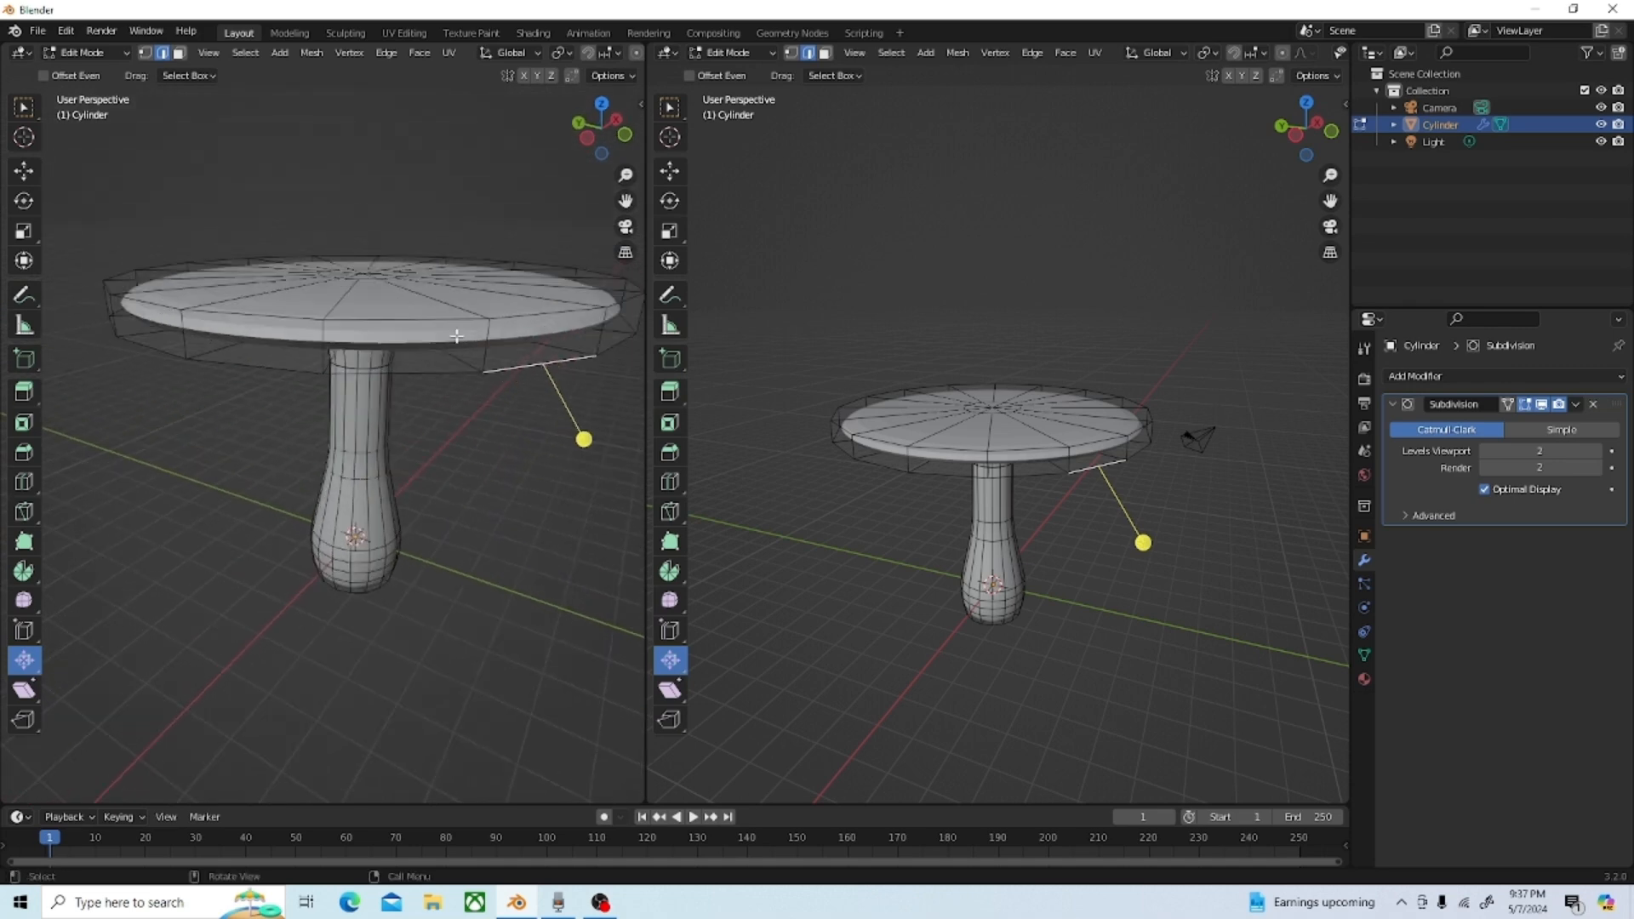
# Step: Add loop cuts around the tabletop's rim near its upper and lower edges, with slide factors of about -0.809 and 0.868
pyautogui.hotkey('ctrl', 'r')
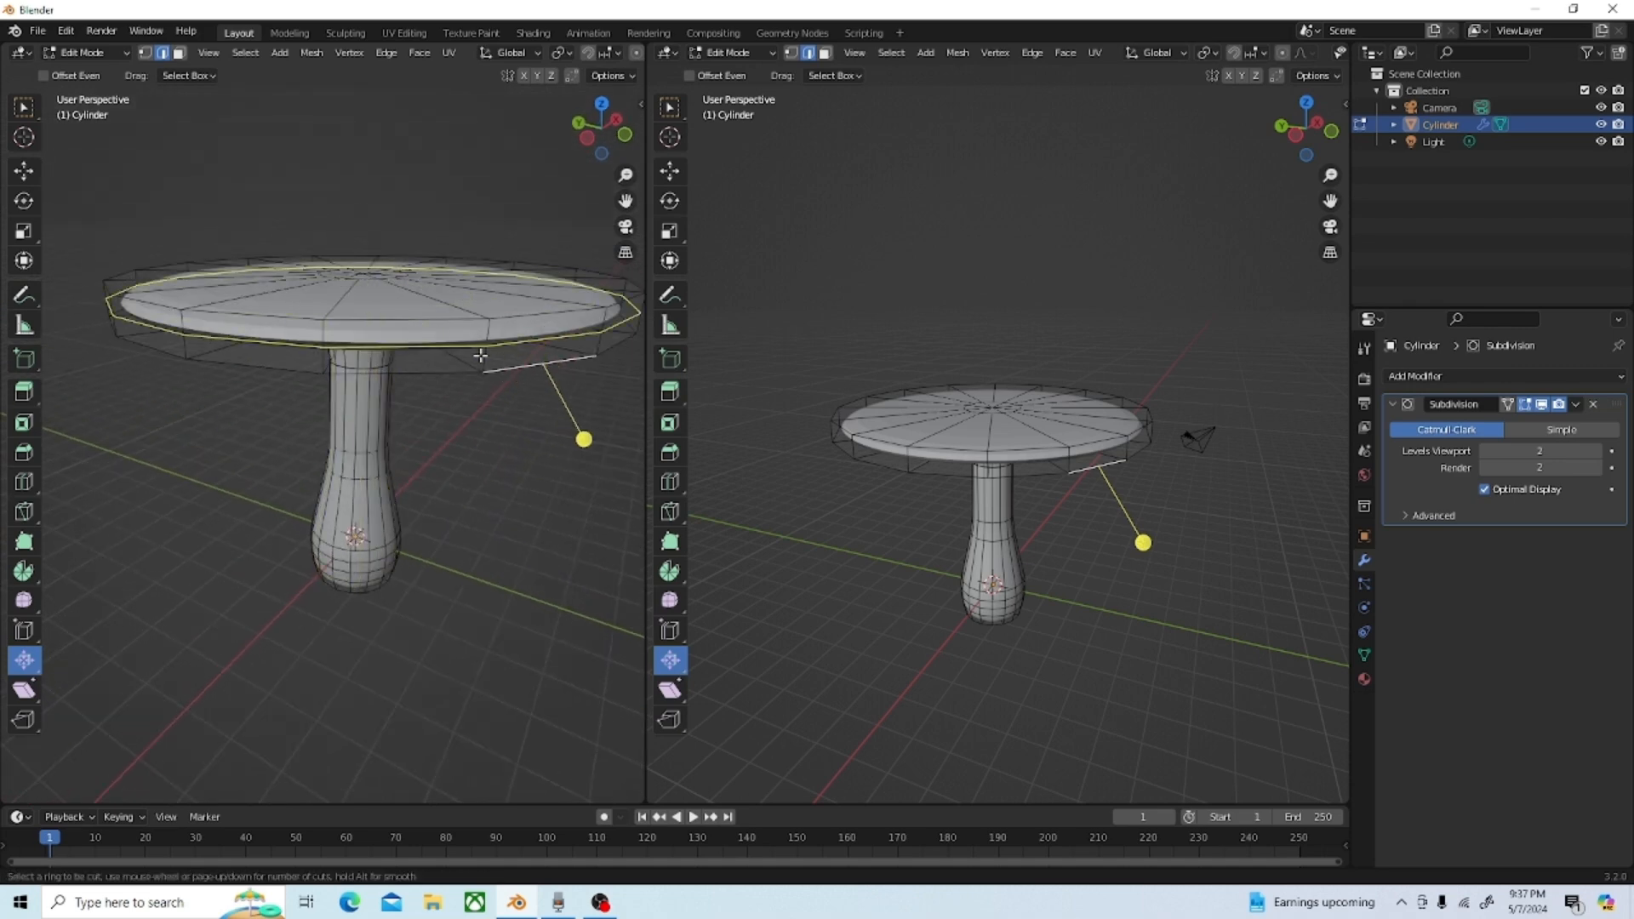
pyautogui.click(481, 356)
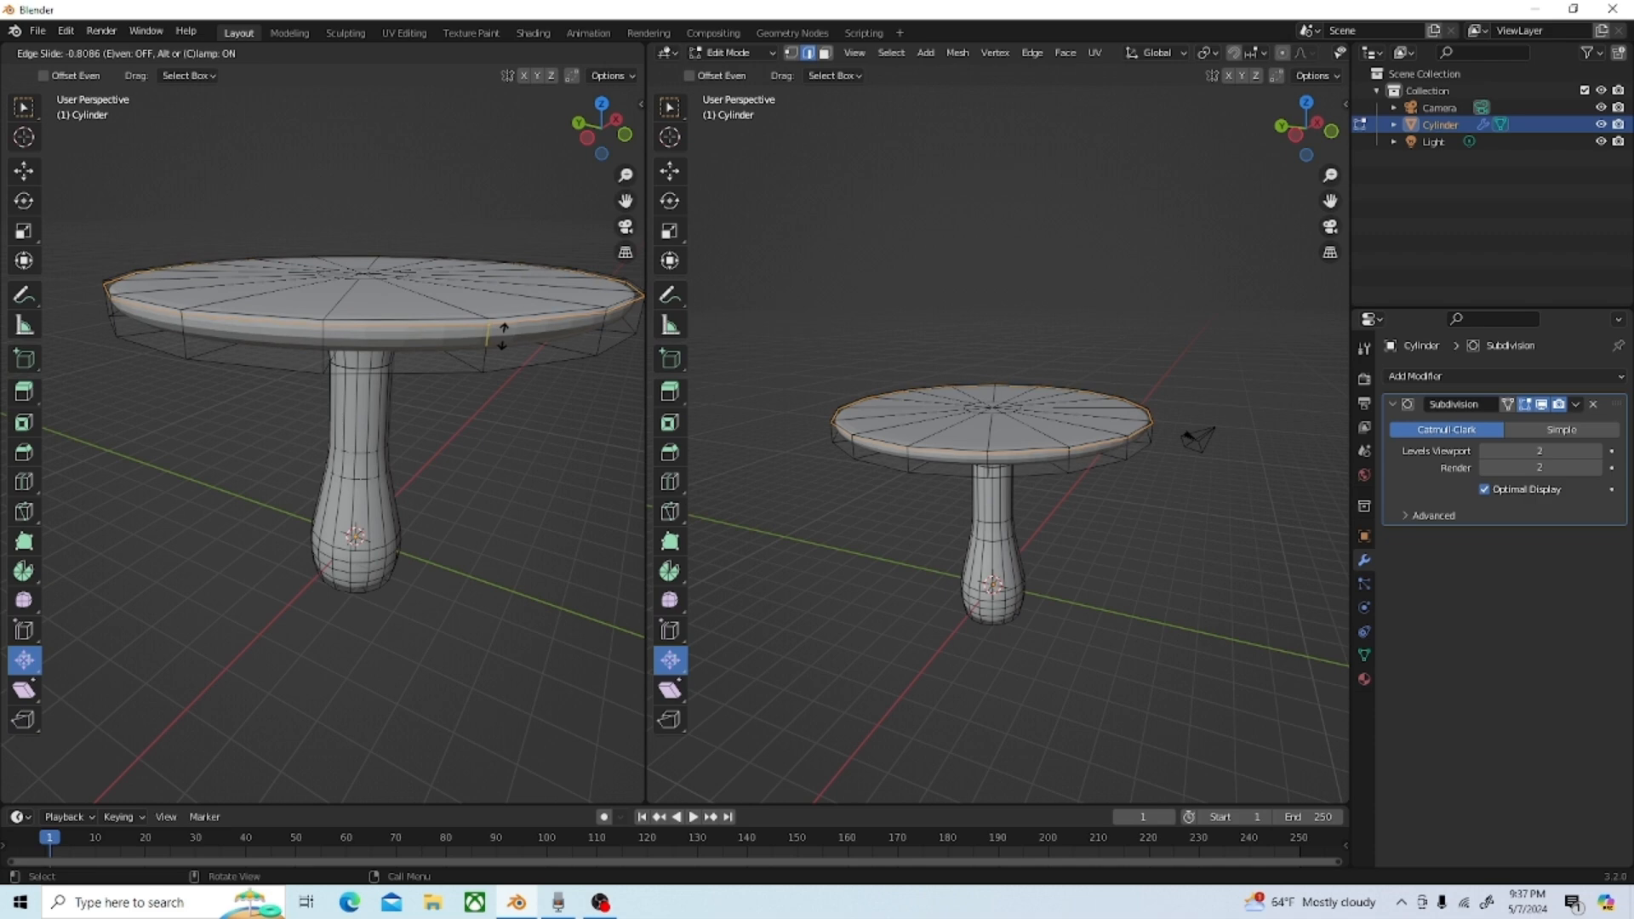
pyautogui.click(502, 334)
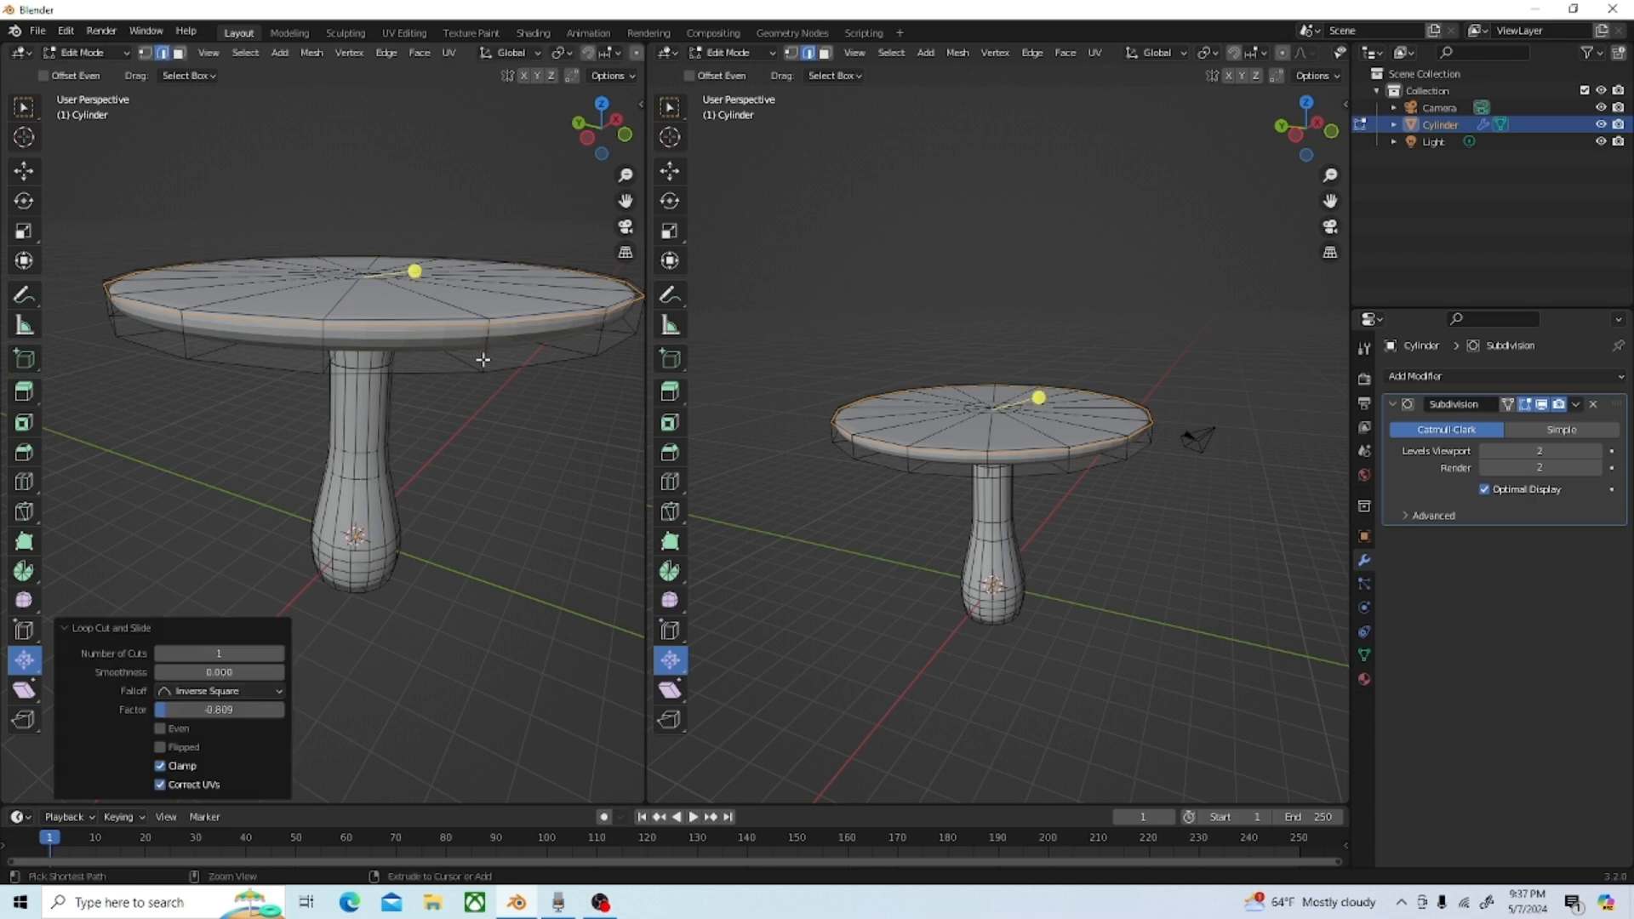
pyautogui.hotkey('ctrl', 'r')
pyautogui.click(483, 360)
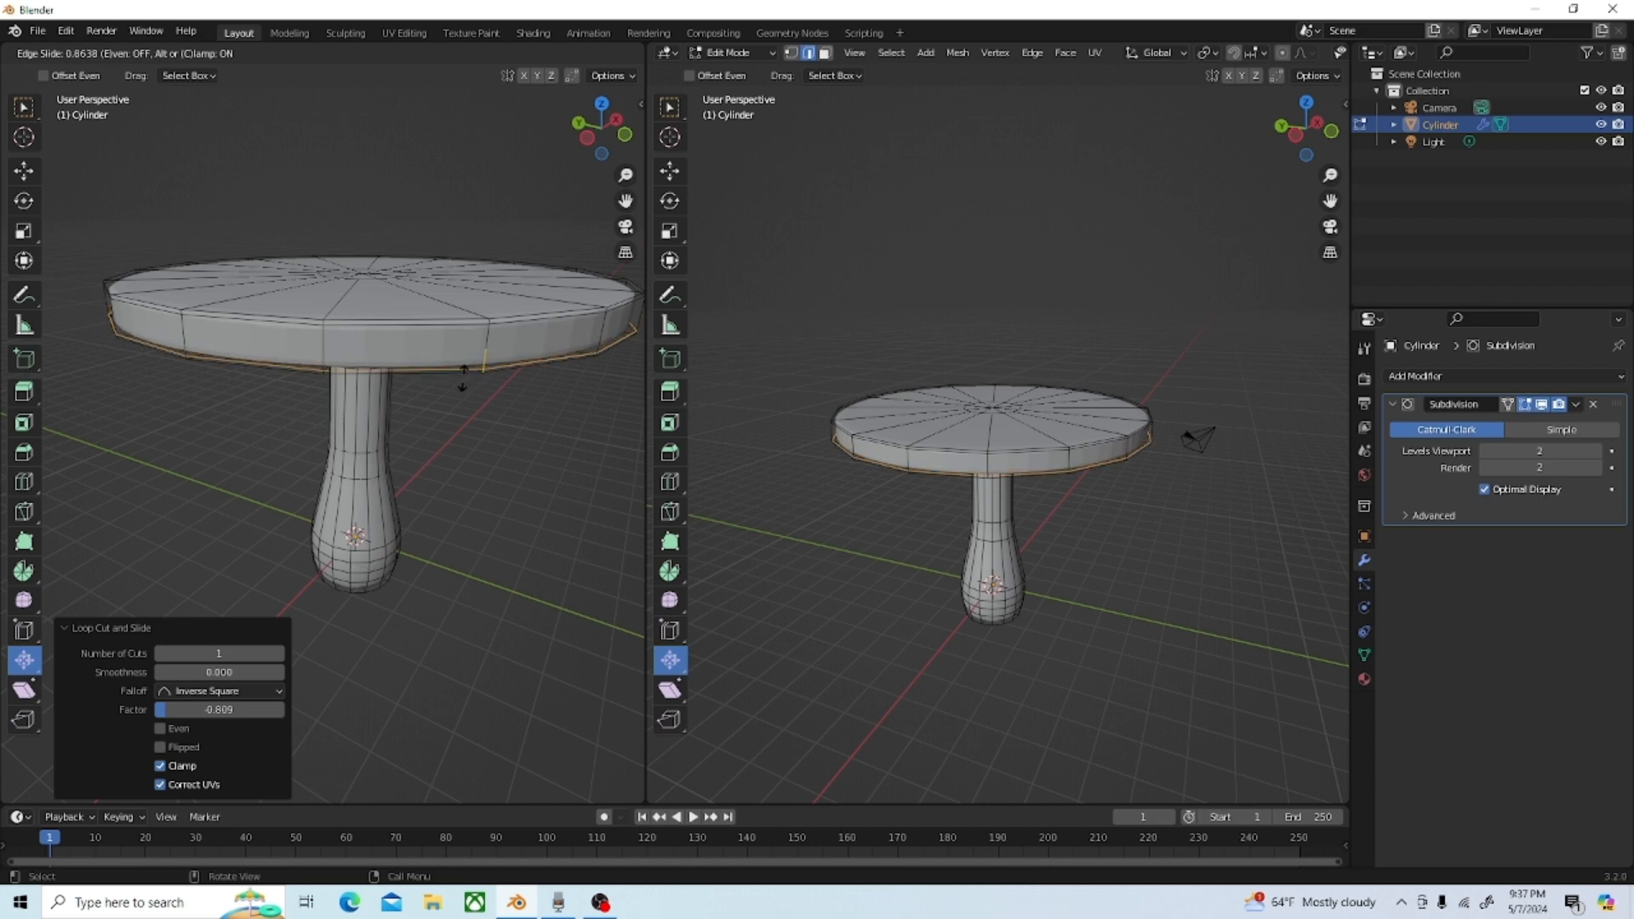
pyautogui.click(462, 377)
# Step: Add a loop cut around the pedestal's foot near its bottom edge, with a slide factor of about 0.752
pyautogui.scroll(4, 373, 672)
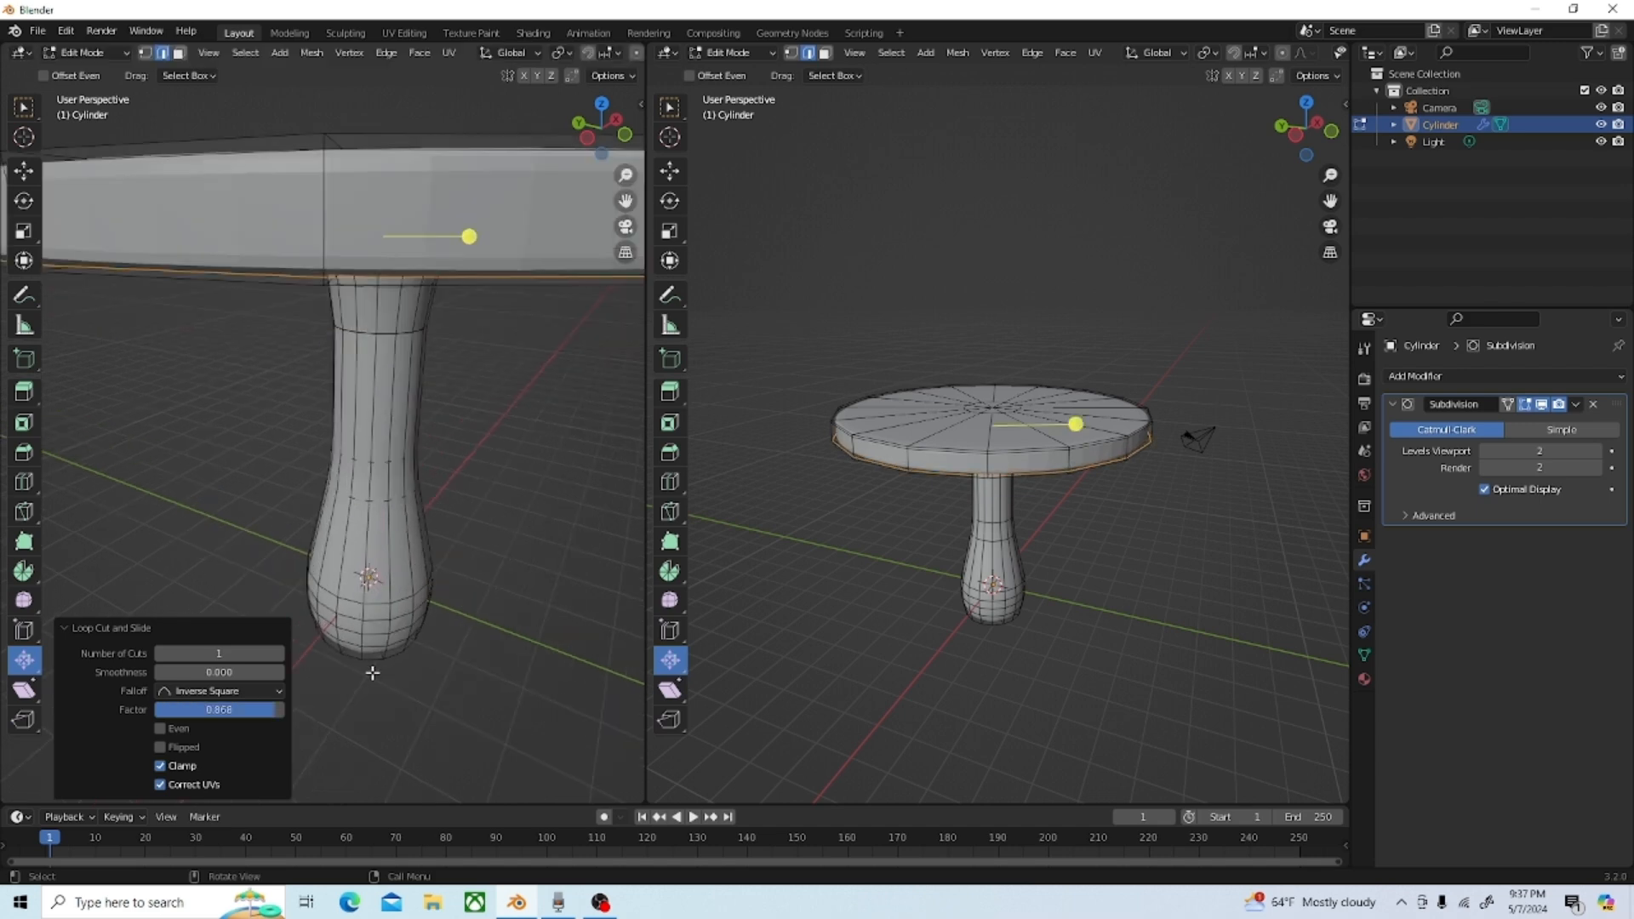
pyautogui.keyDown('shift'); pyautogui.moveTo(432, 739); pyautogui.dragTo(361, 565, button='middle'); pyautogui.keyUp('shift')
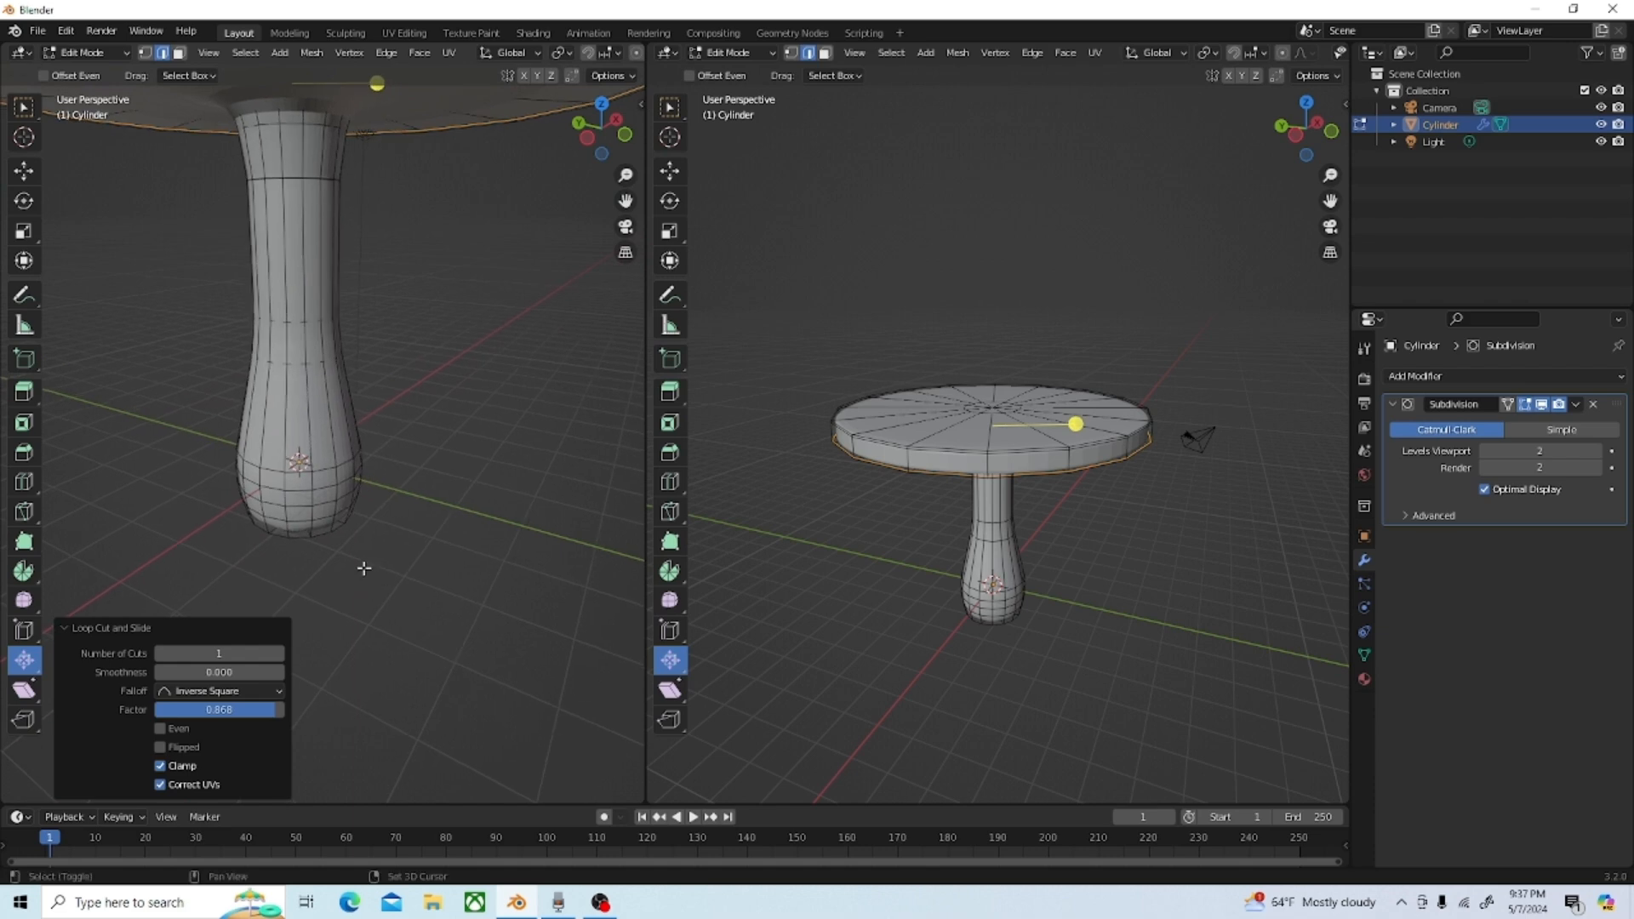
pyautogui.scroll(3, 294, 518)
pyautogui.keyDown('shift'); pyautogui.moveTo(281, 527); pyautogui.dragTo(431, 461, button='middle'); pyautogui.keyUp('shift')
pyautogui.scroll(2, 409, 530)
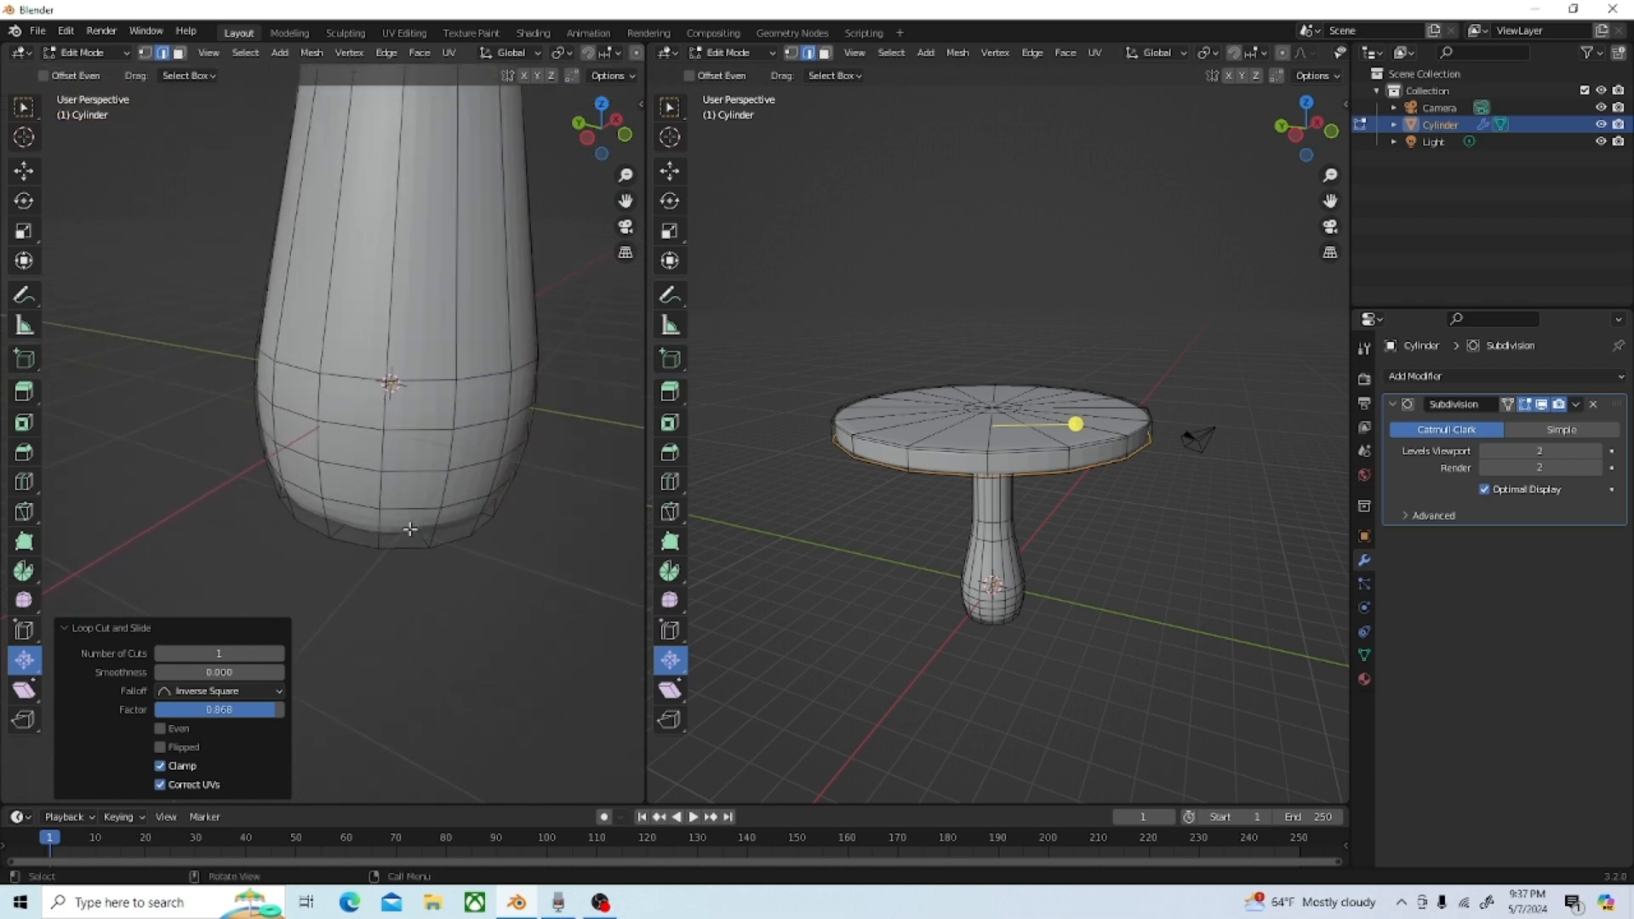
pyautogui.hotkey('ctrl', 'r')
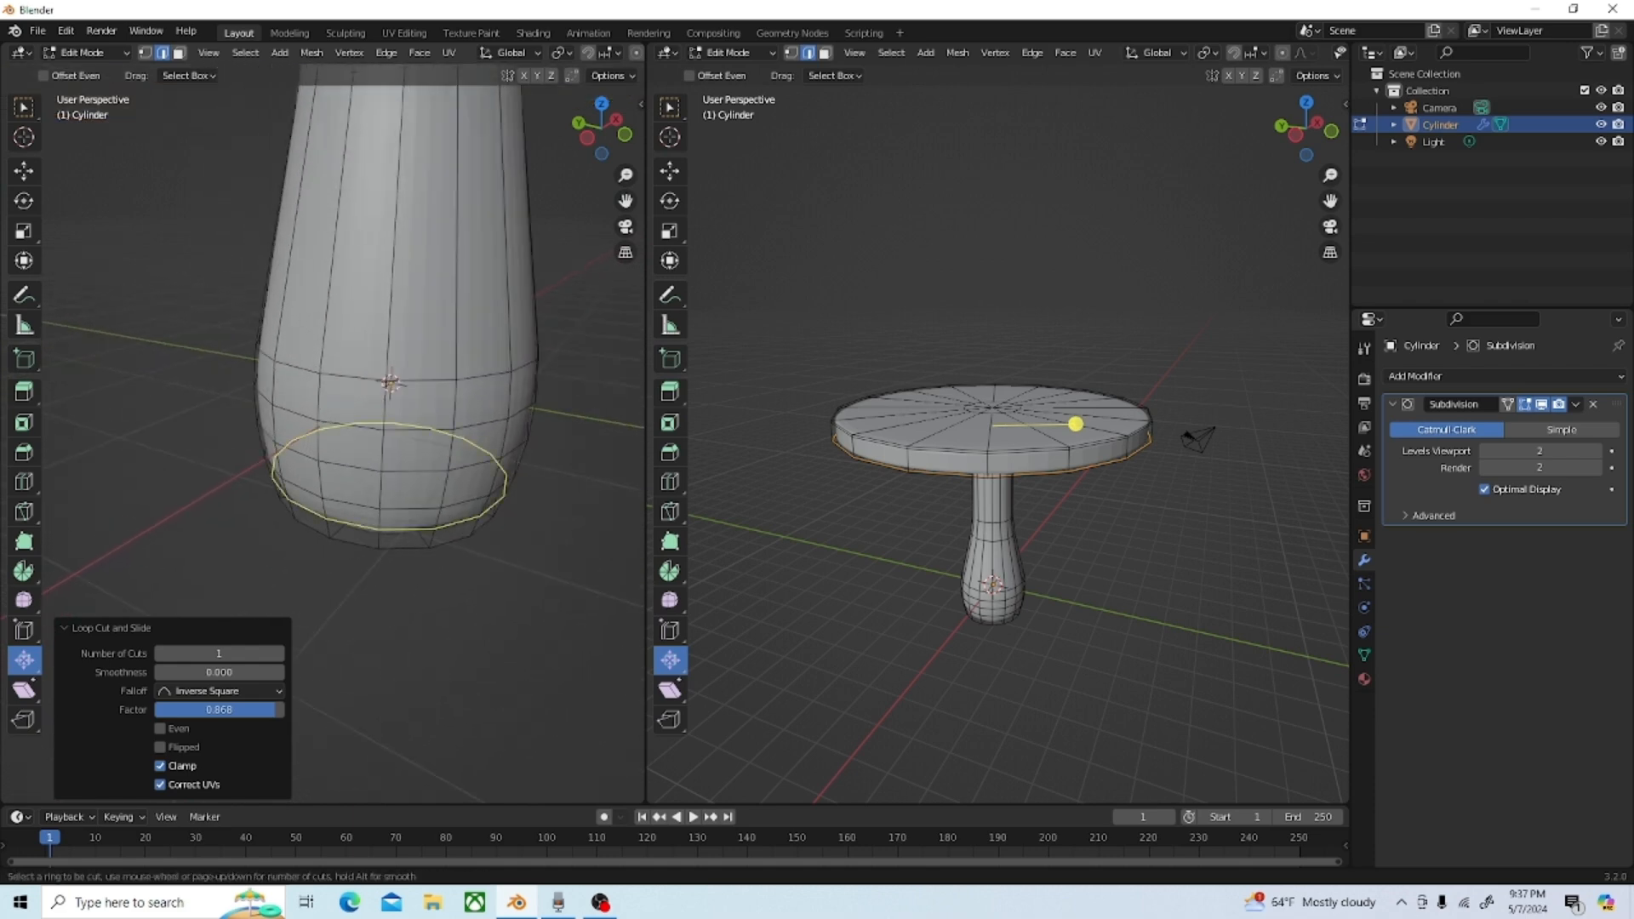
pyautogui.click(451, 521)
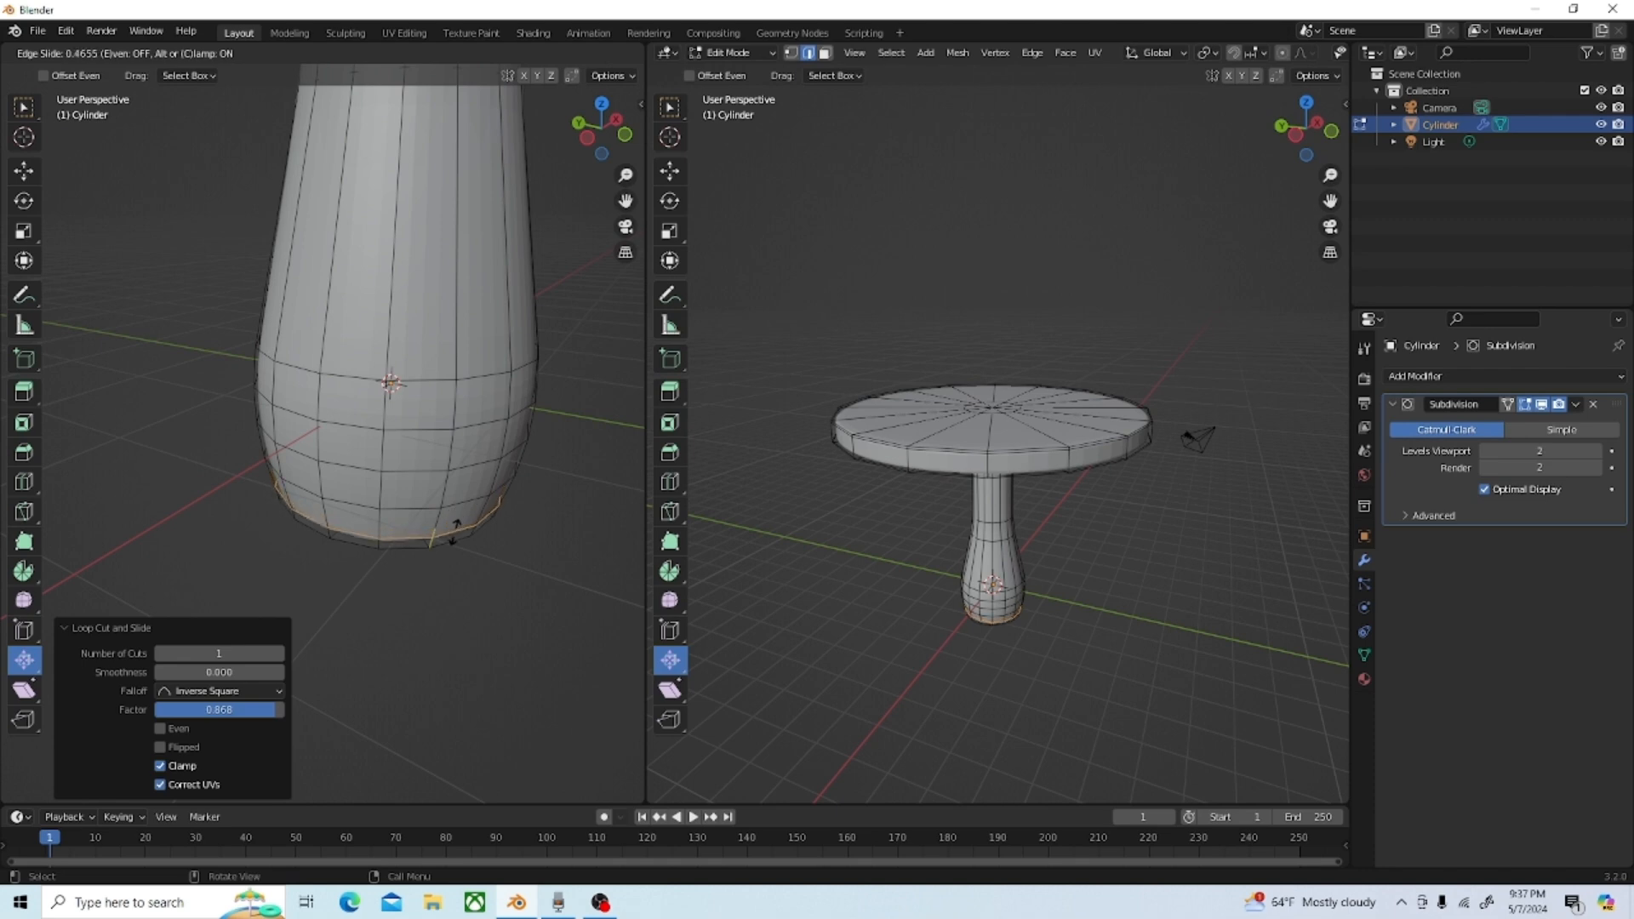
pyautogui.click(452, 537)
# Step: Try a loop cut around the pedestal's top just below the tabletop, with a slide factor of about -0.641, and undo it
pyautogui.scroll(-7, 383, 631)
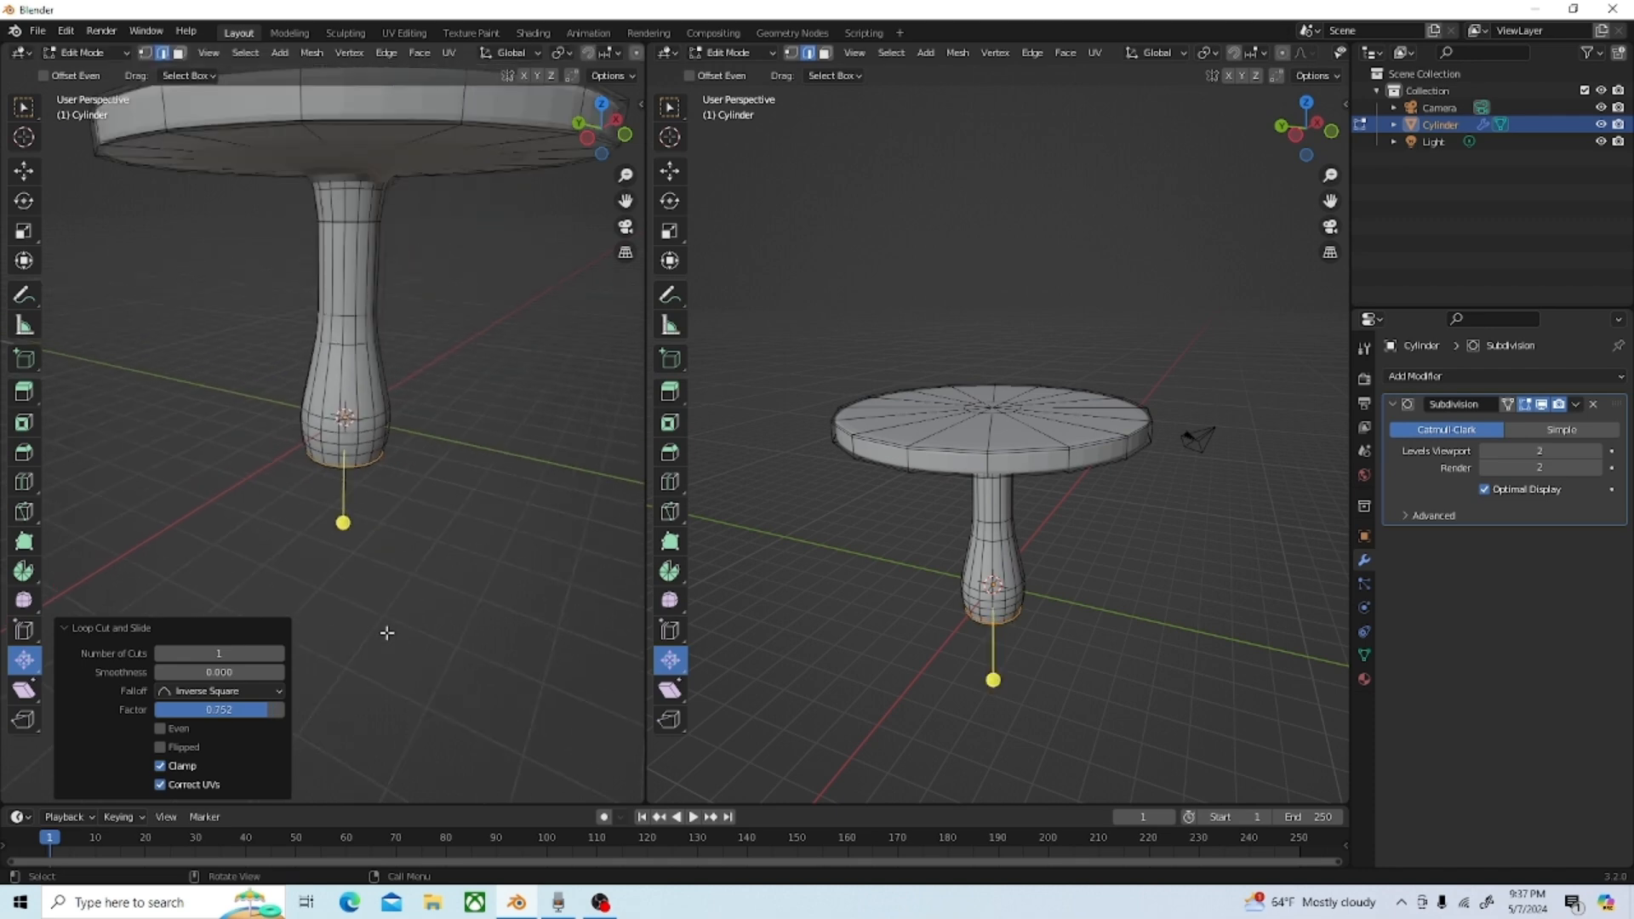
pyautogui.moveTo(358, 553)
pyautogui.mouseDown(button='middle')
pyautogui.moveTo(372, 522)
pyautogui.moveTo(375, 581)
pyautogui.moveTo(346, 300)
pyautogui.moveTo(368, 561)
pyautogui.mouseUp(button='middle')
pyautogui.scroll(5, 368, 561)
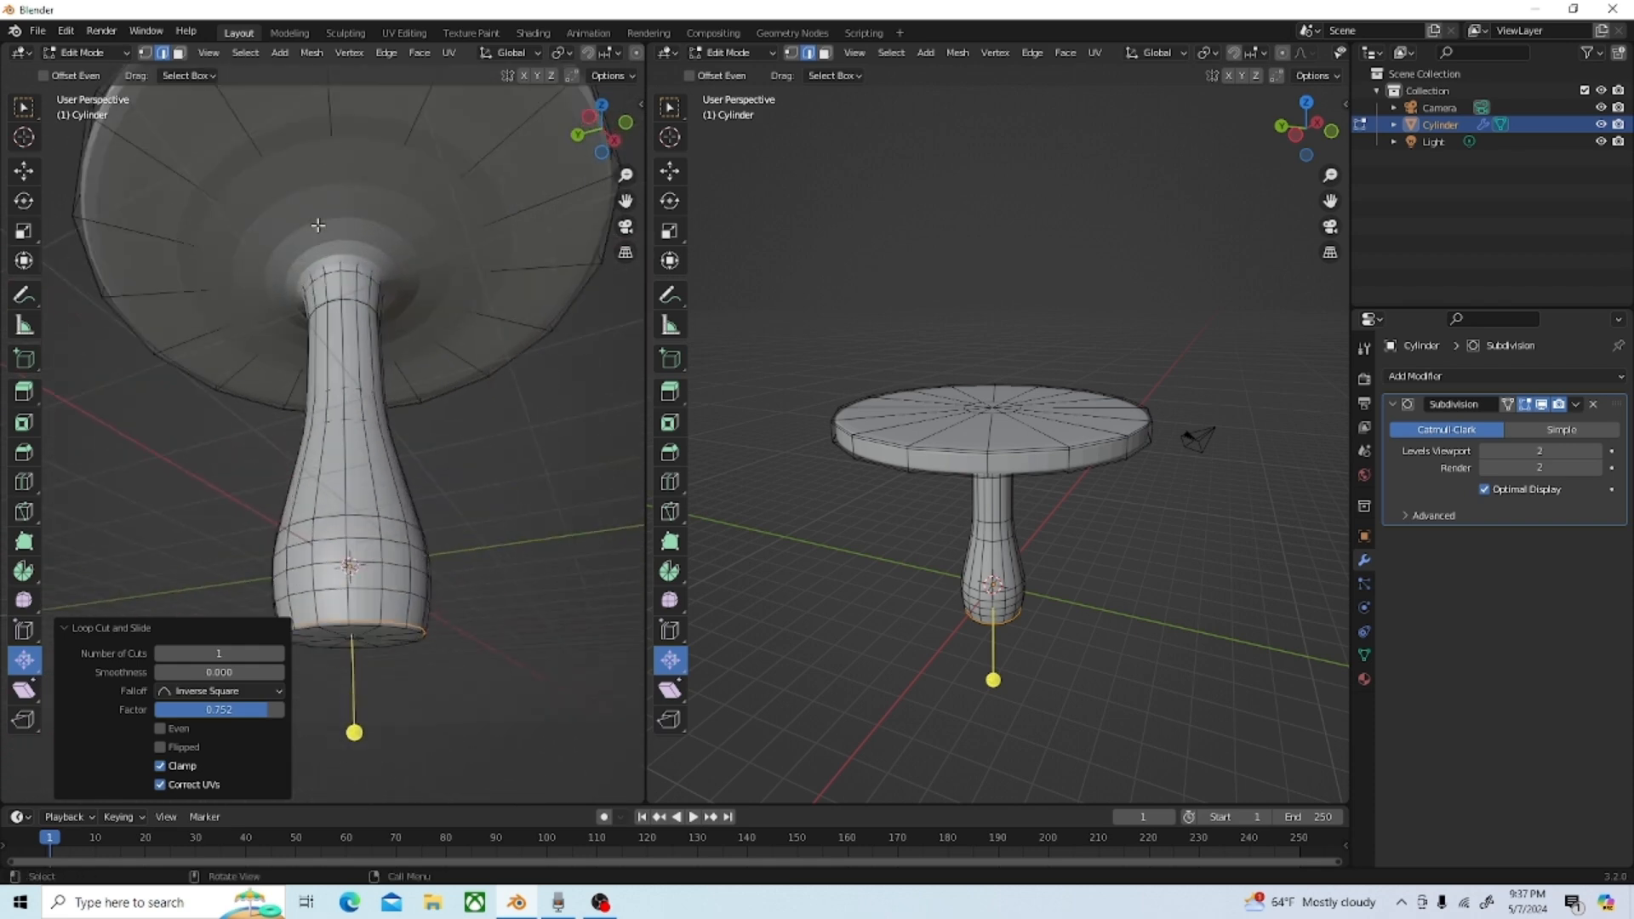
pyautogui.scroll(4, 369, 562)
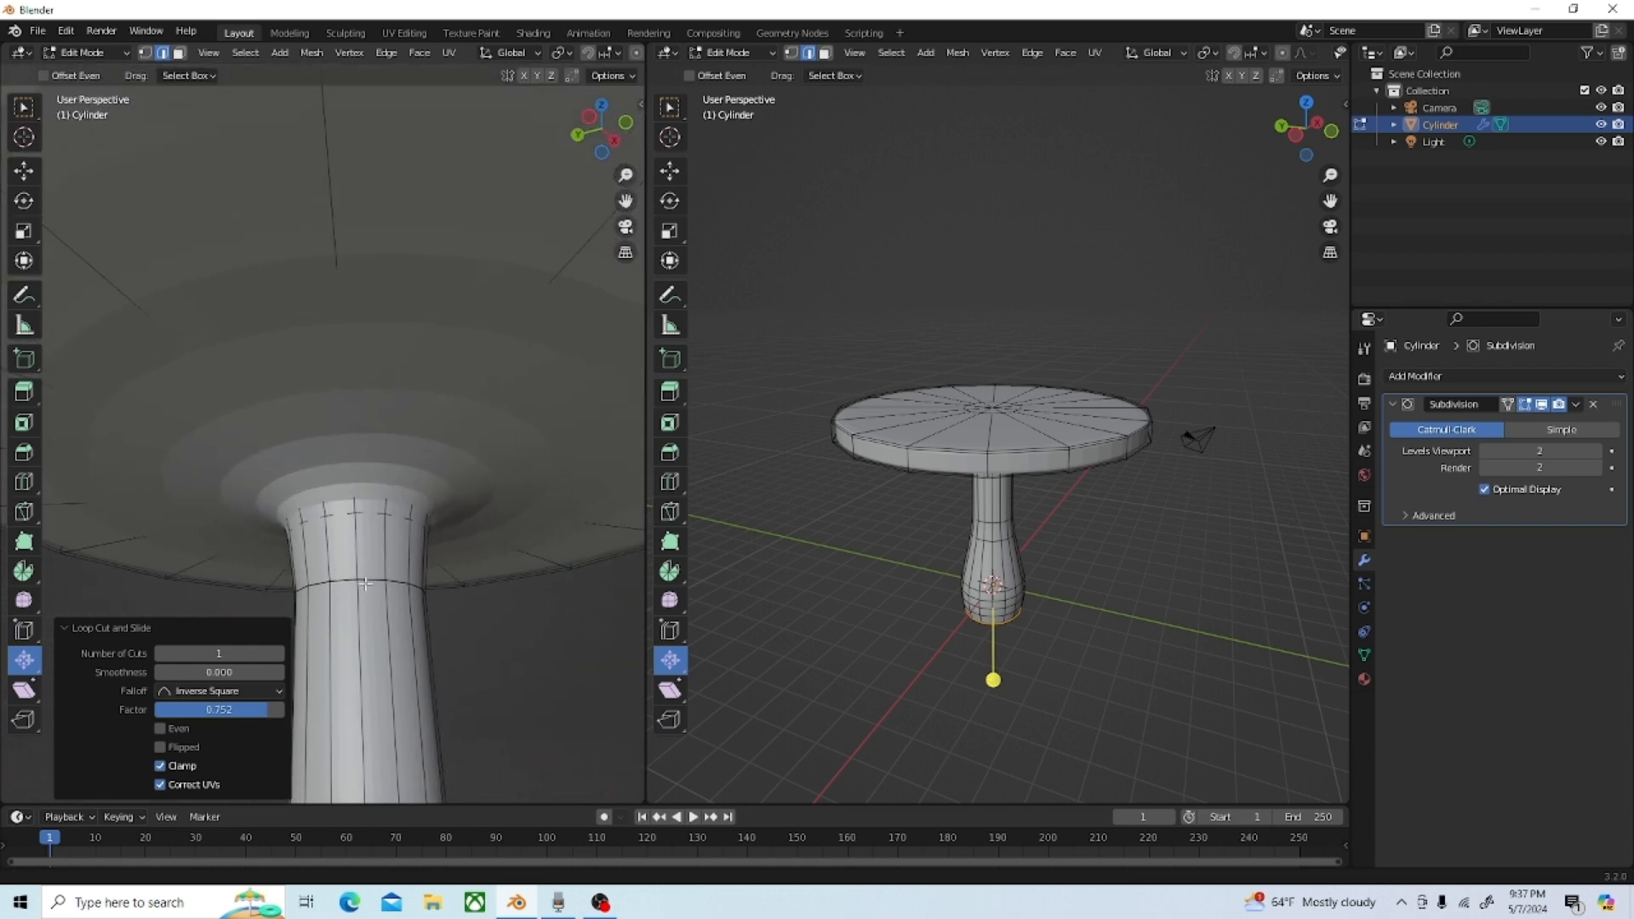
pyautogui.hotkey('ctrl', 'r')
pyautogui.click(383, 538)
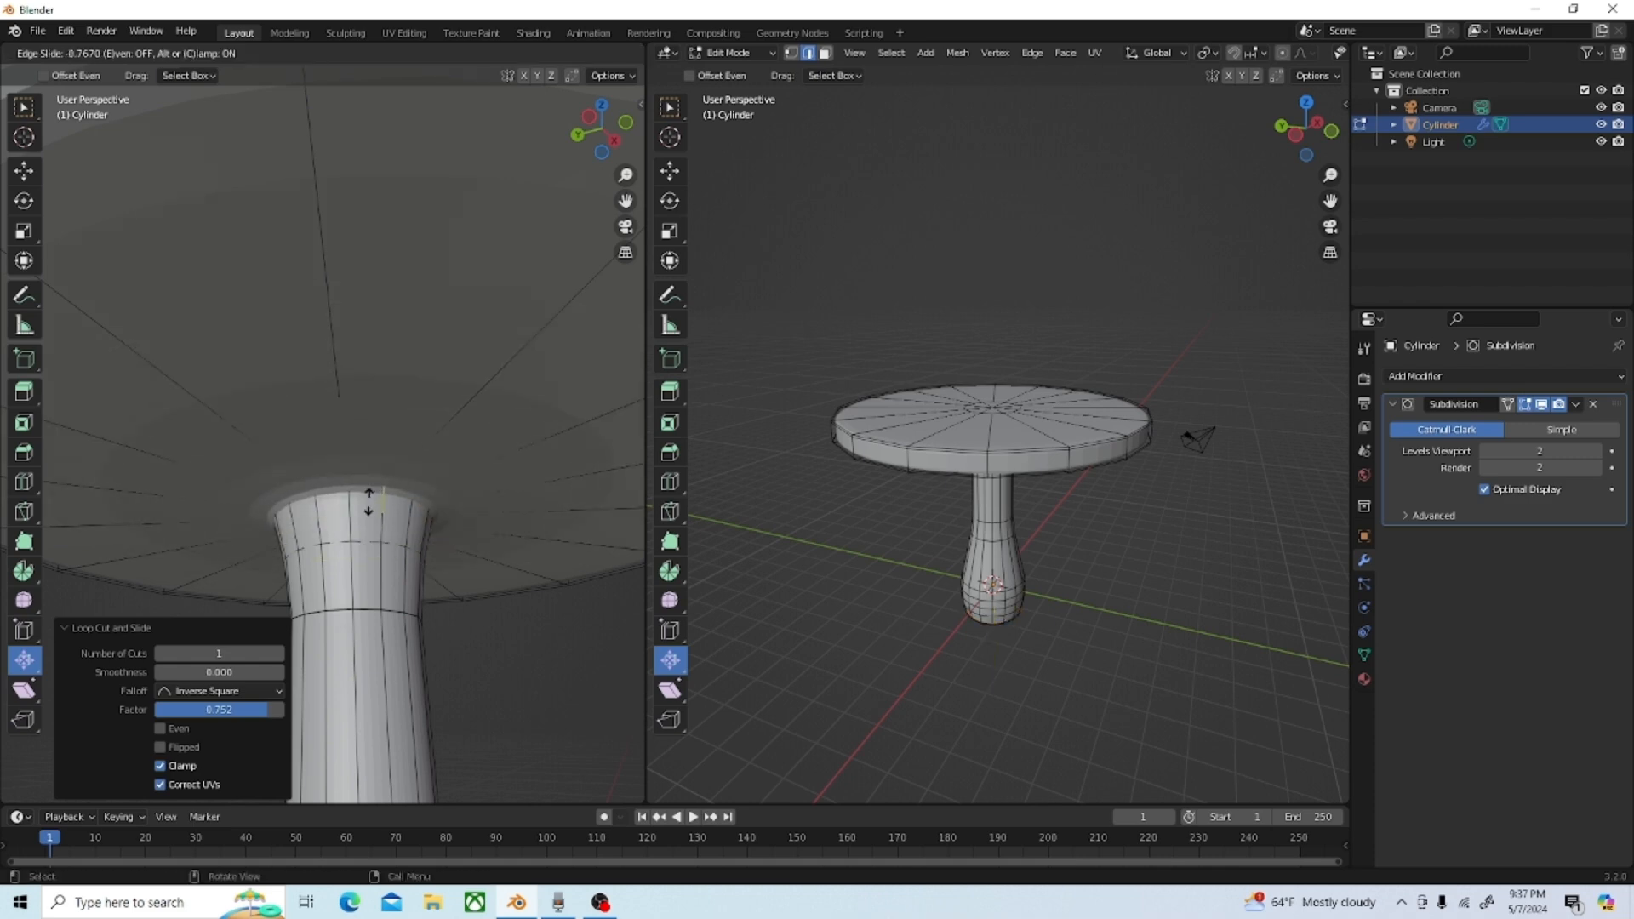
pyautogui.click(364, 506)
pyautogui.scroll(-3, 364, 505)
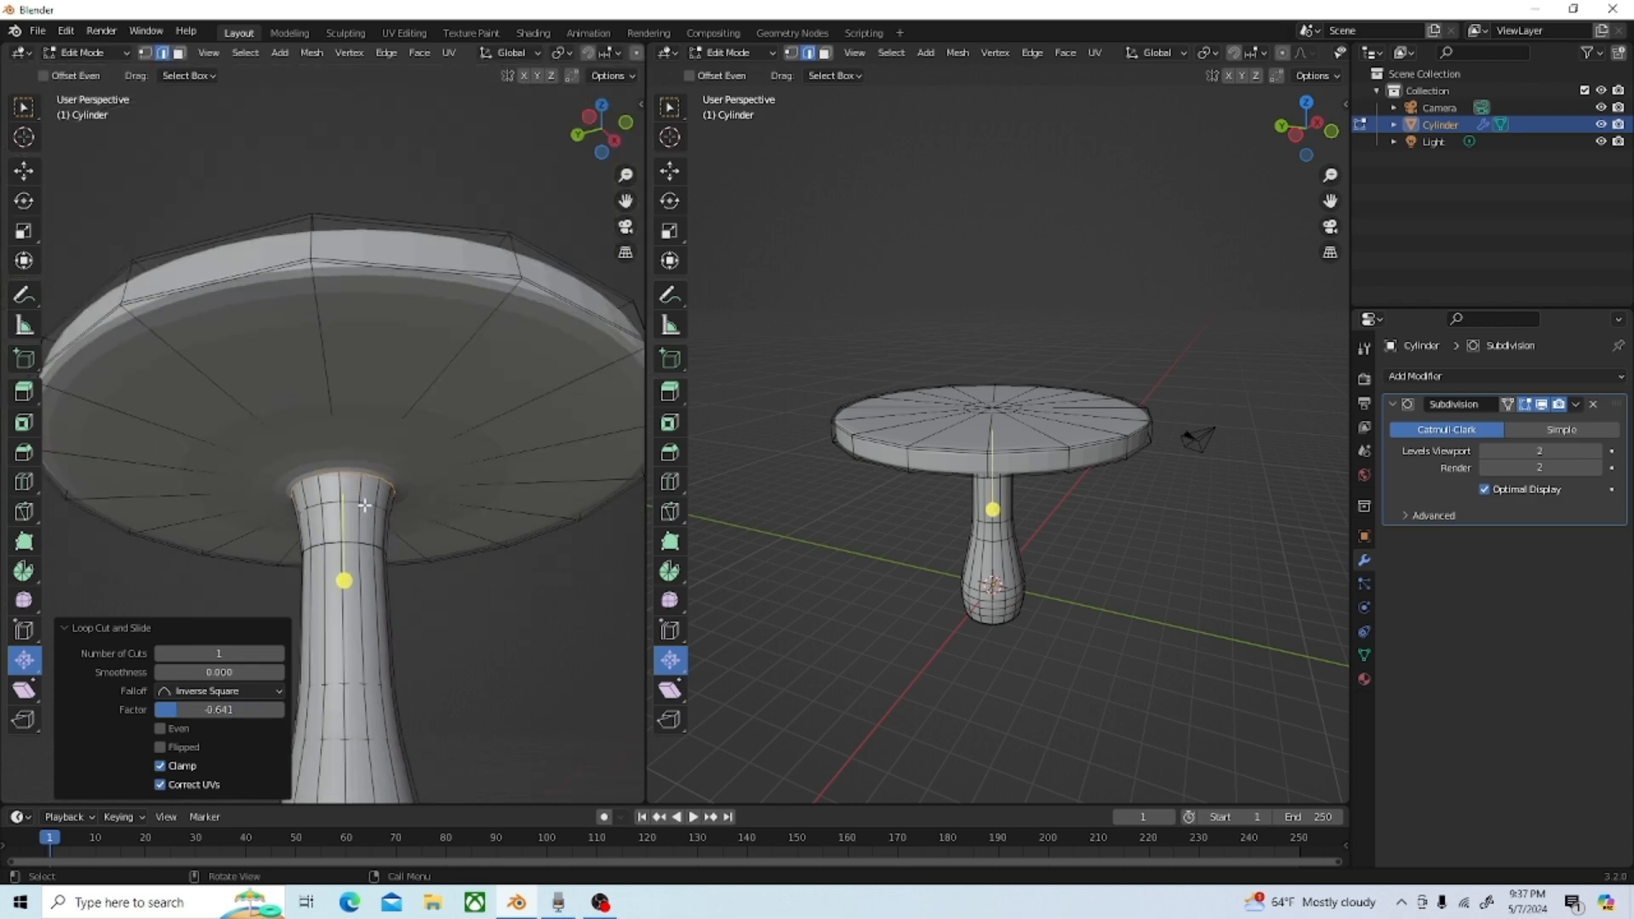
pyautogui.scroll(3, 354, 522)
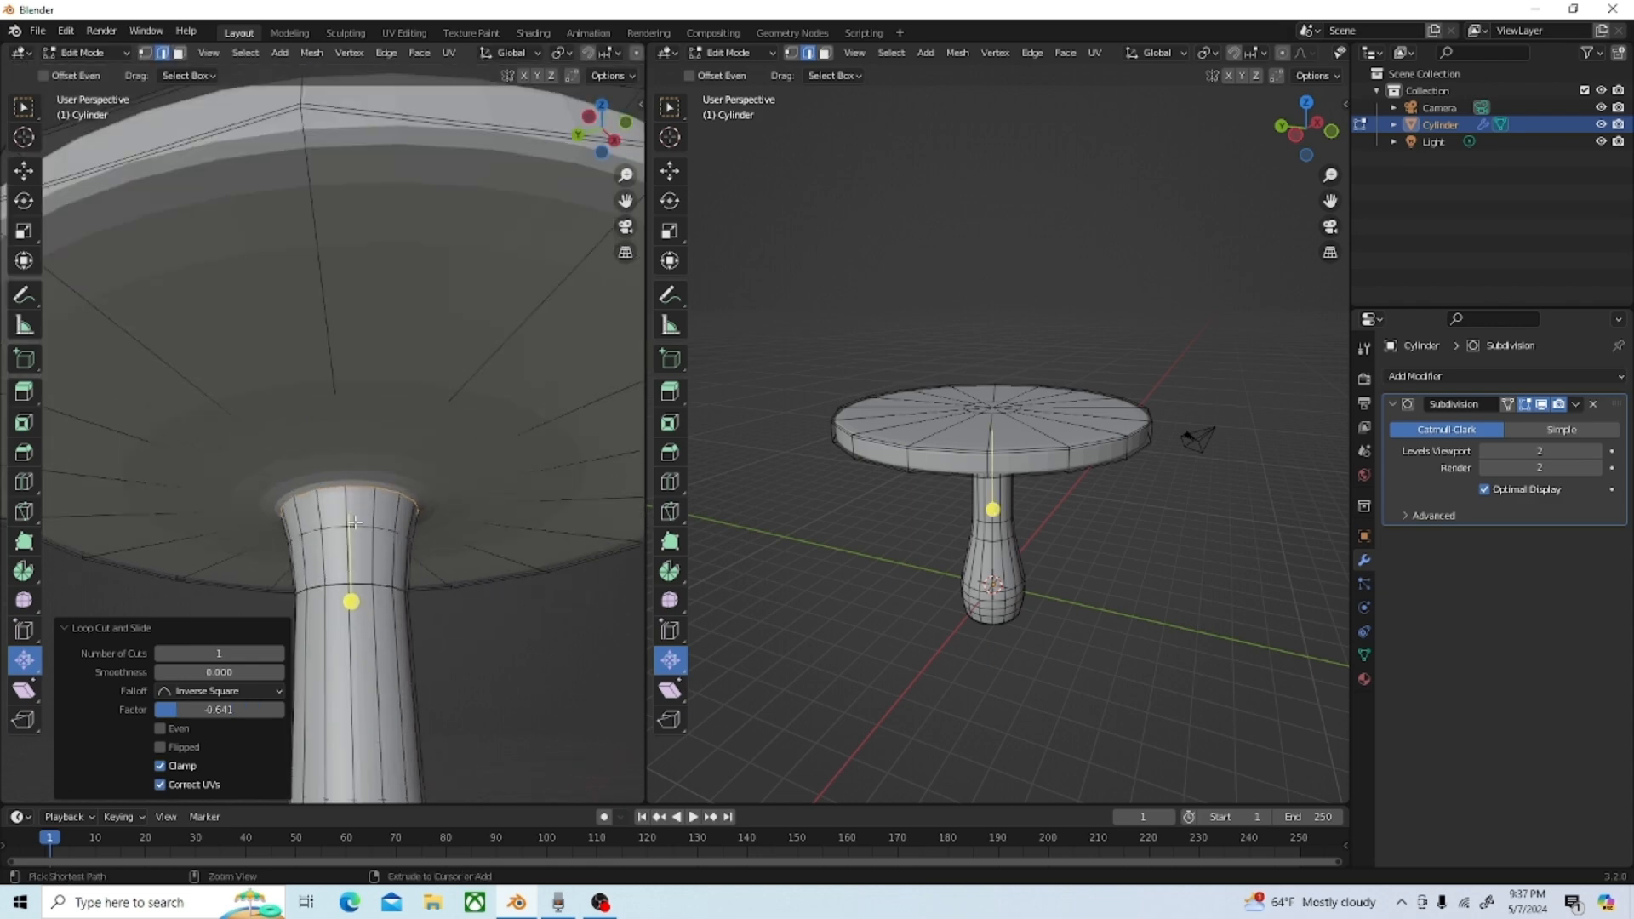
pyautogui.keyDown('ctrl'); pyautogui.rightClick(354, 521); pyautogui.keyUp('ctrl')
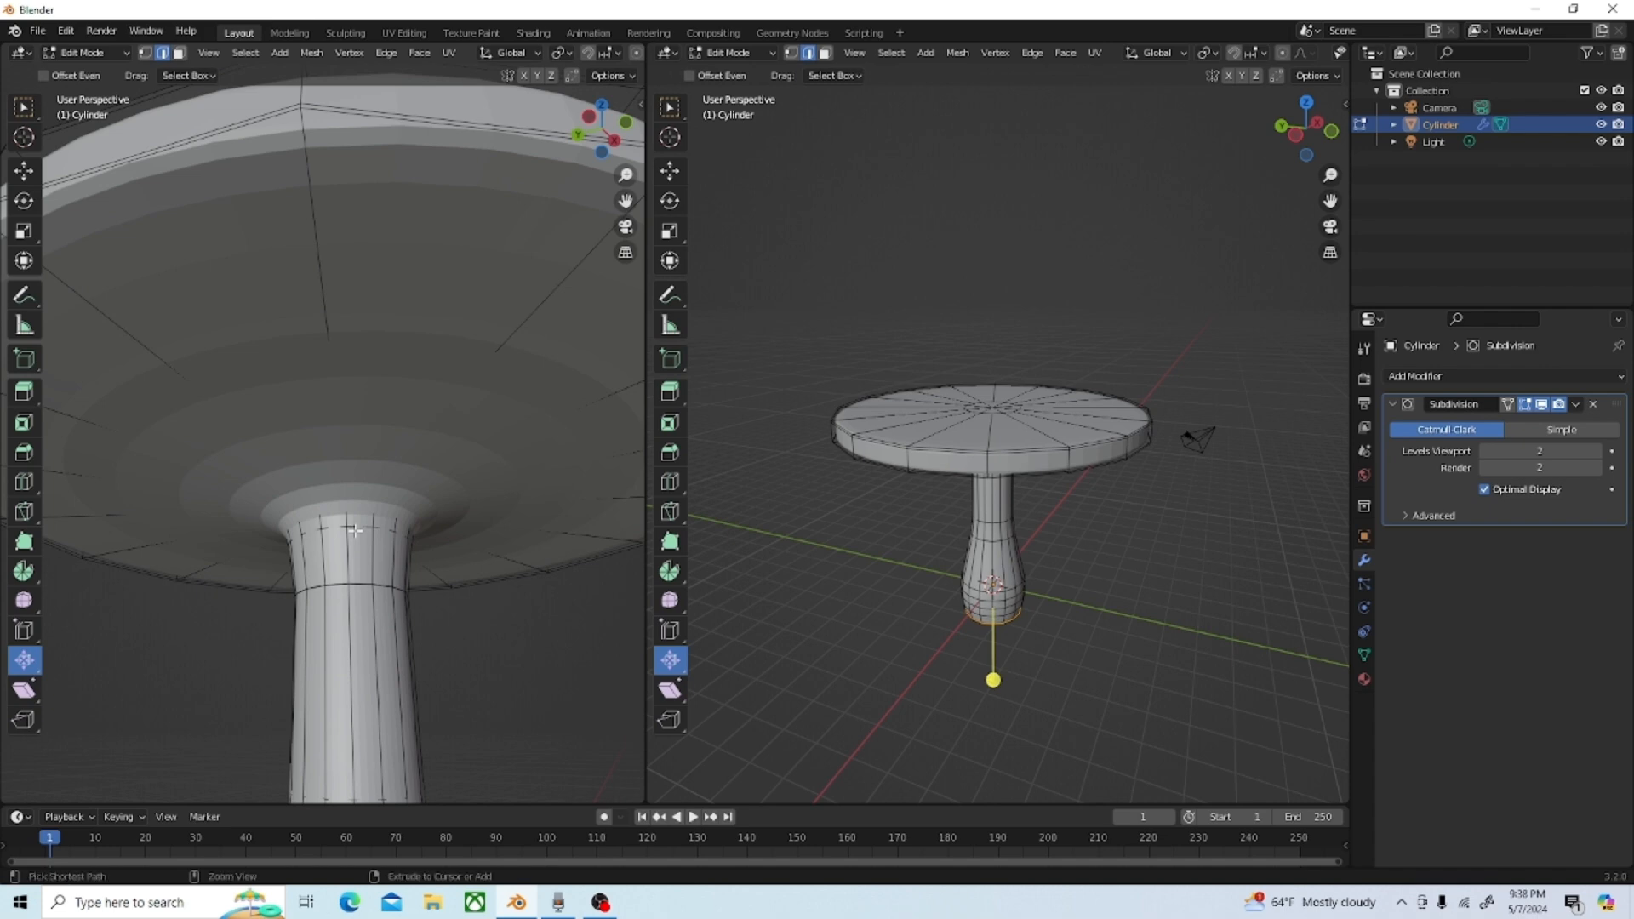
# Step: Add a loop cut around the pedestal's neck just below the tabletop, with a slide factor of about -0.758
pyautogui.hotkey('ctrl', 'r')
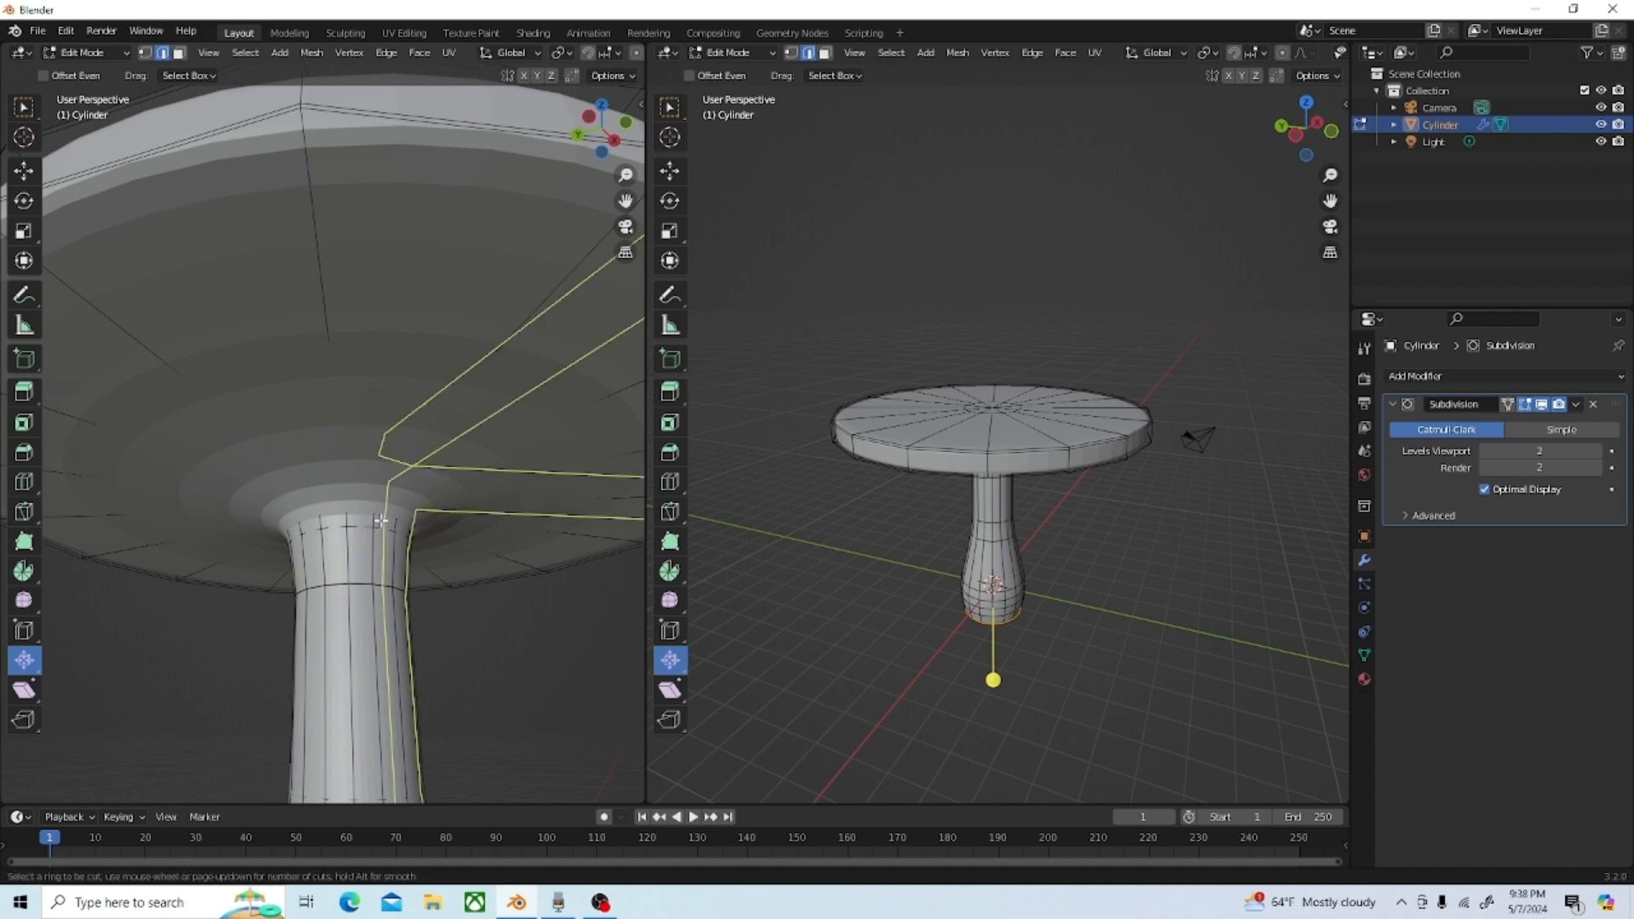
pyautogui.click(385, 508)
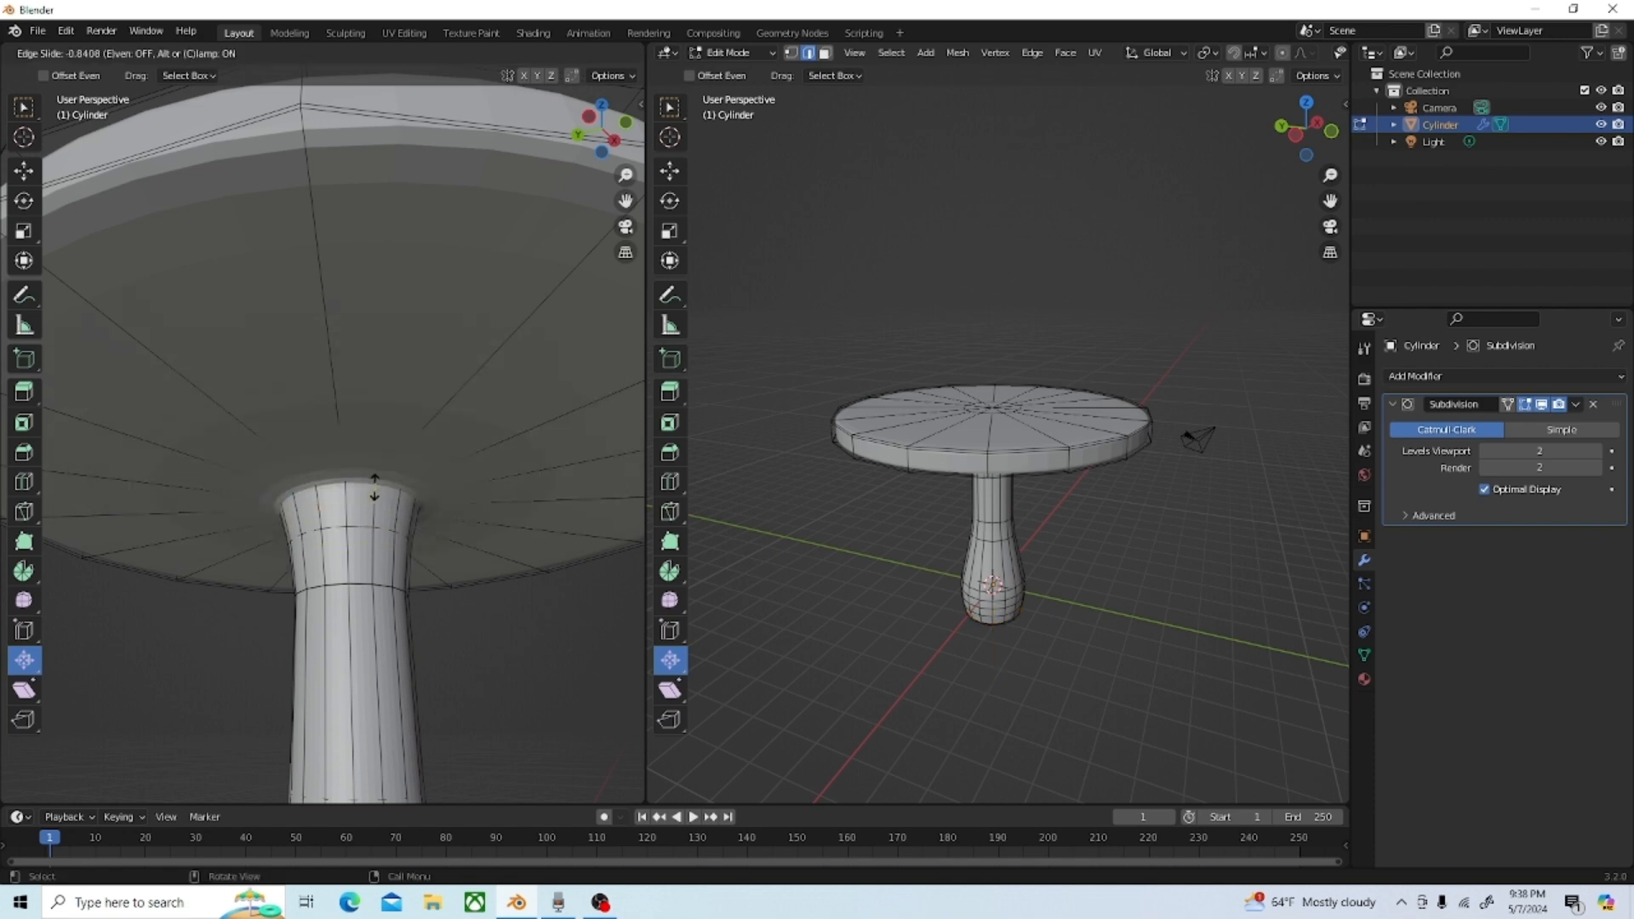
pyautogui.click(375, 487)
pyautogui.scroll(-5, 511, 528)
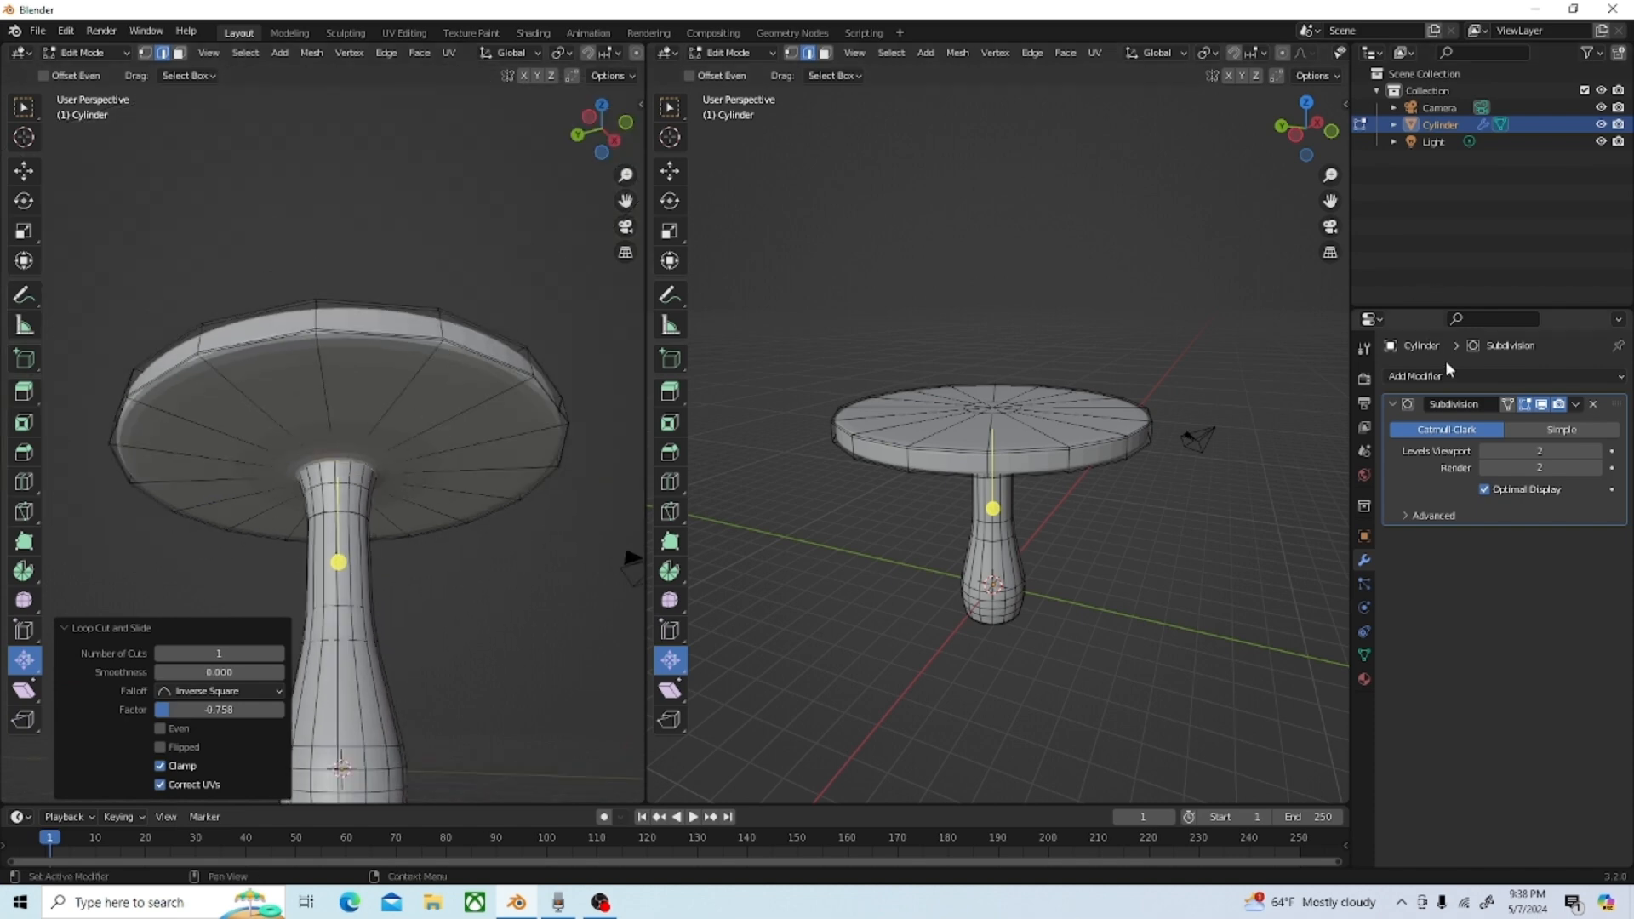
# Step: Set the Subdivision modifier's viewport and render levels to 0
pyautogui.click(1483, 450)
pyautogui.click(1482, 450)
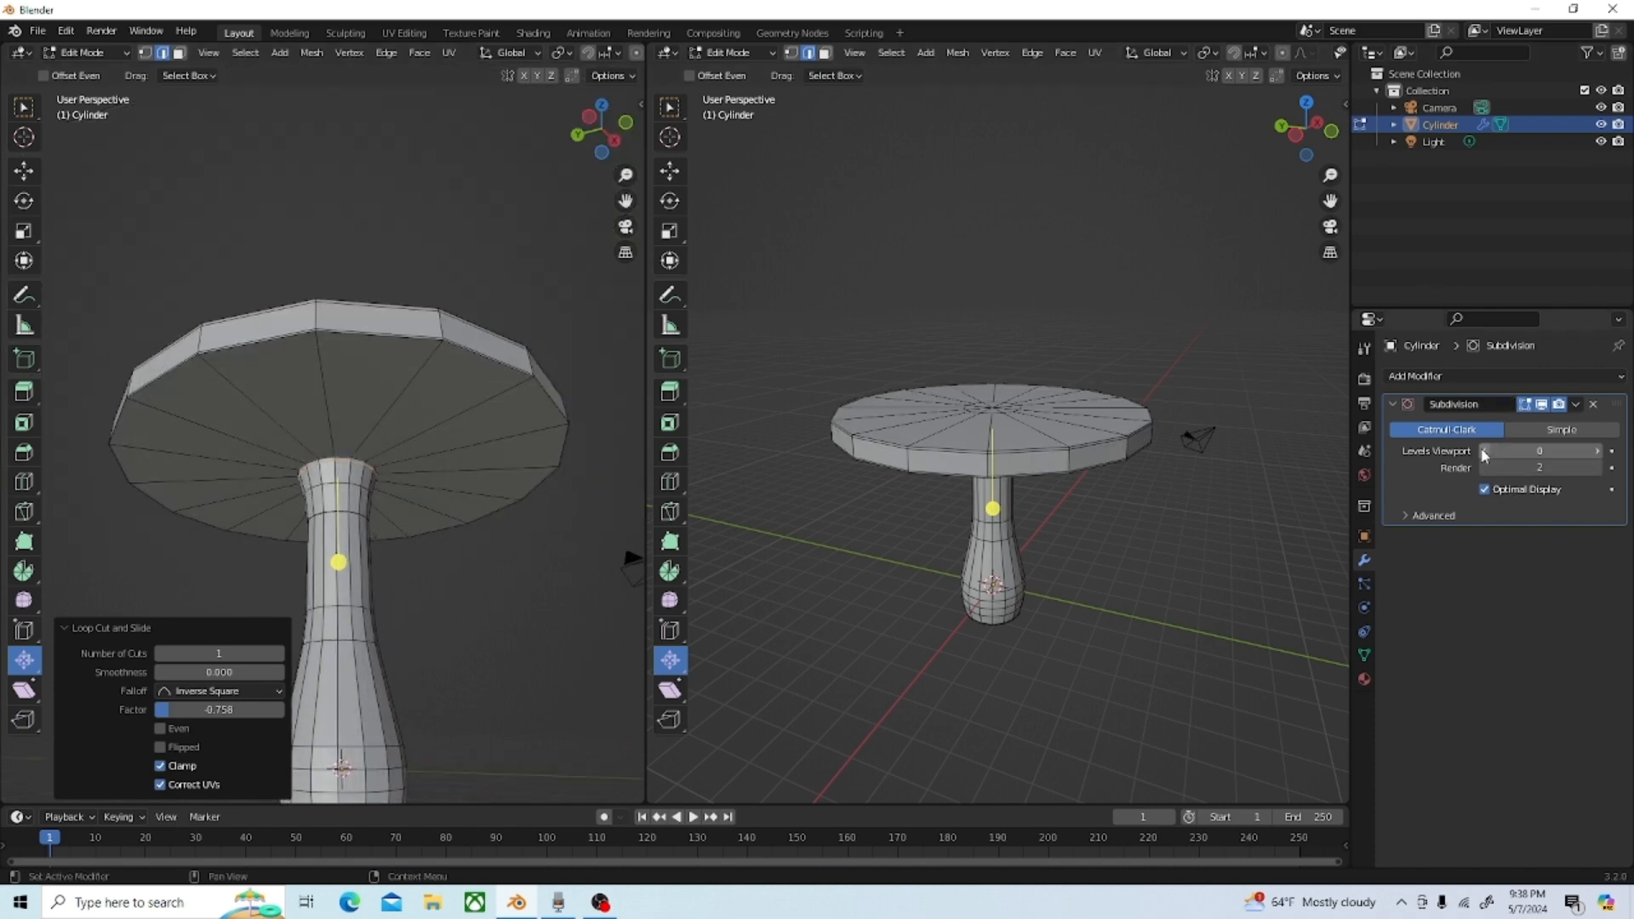
pyautogui.click(1488, 472)
pyautogui.click(1488, 472)
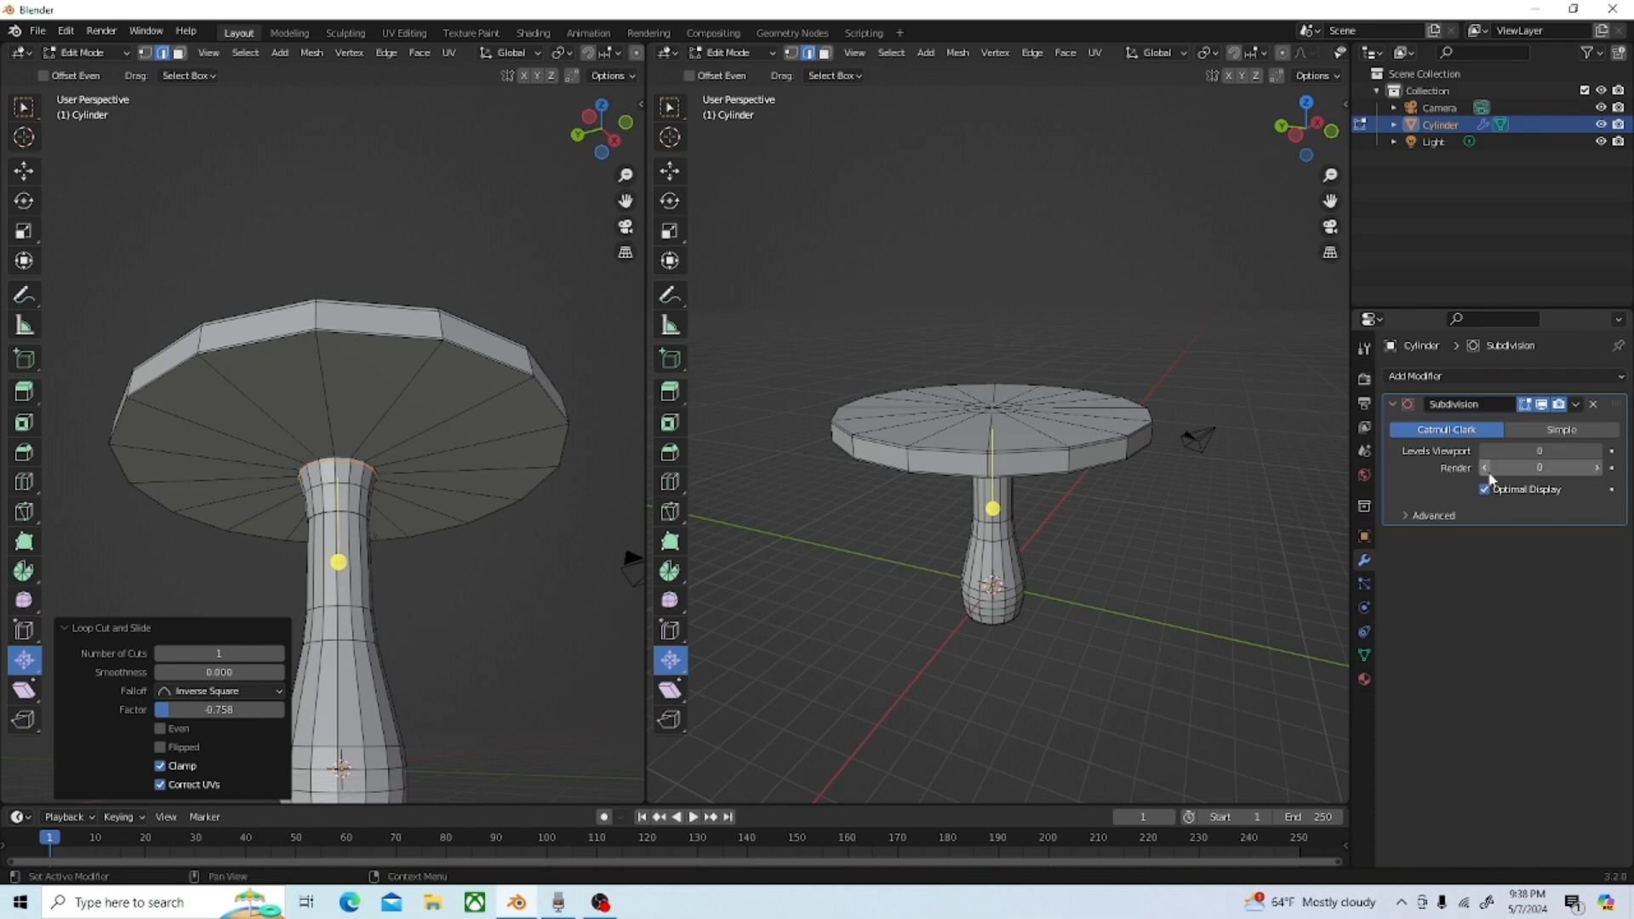
# Step: Edge-slide the selected loop at the pedestal's top closer to the tabletop, by a factor of about -0.565
pyautogui.moveTo(411, 476); pyautogui.dragTo(131, 445, button='middle')
pyautogui.moveTo(281, 437); pyautogui.dragTo(151, 462, button='middle')
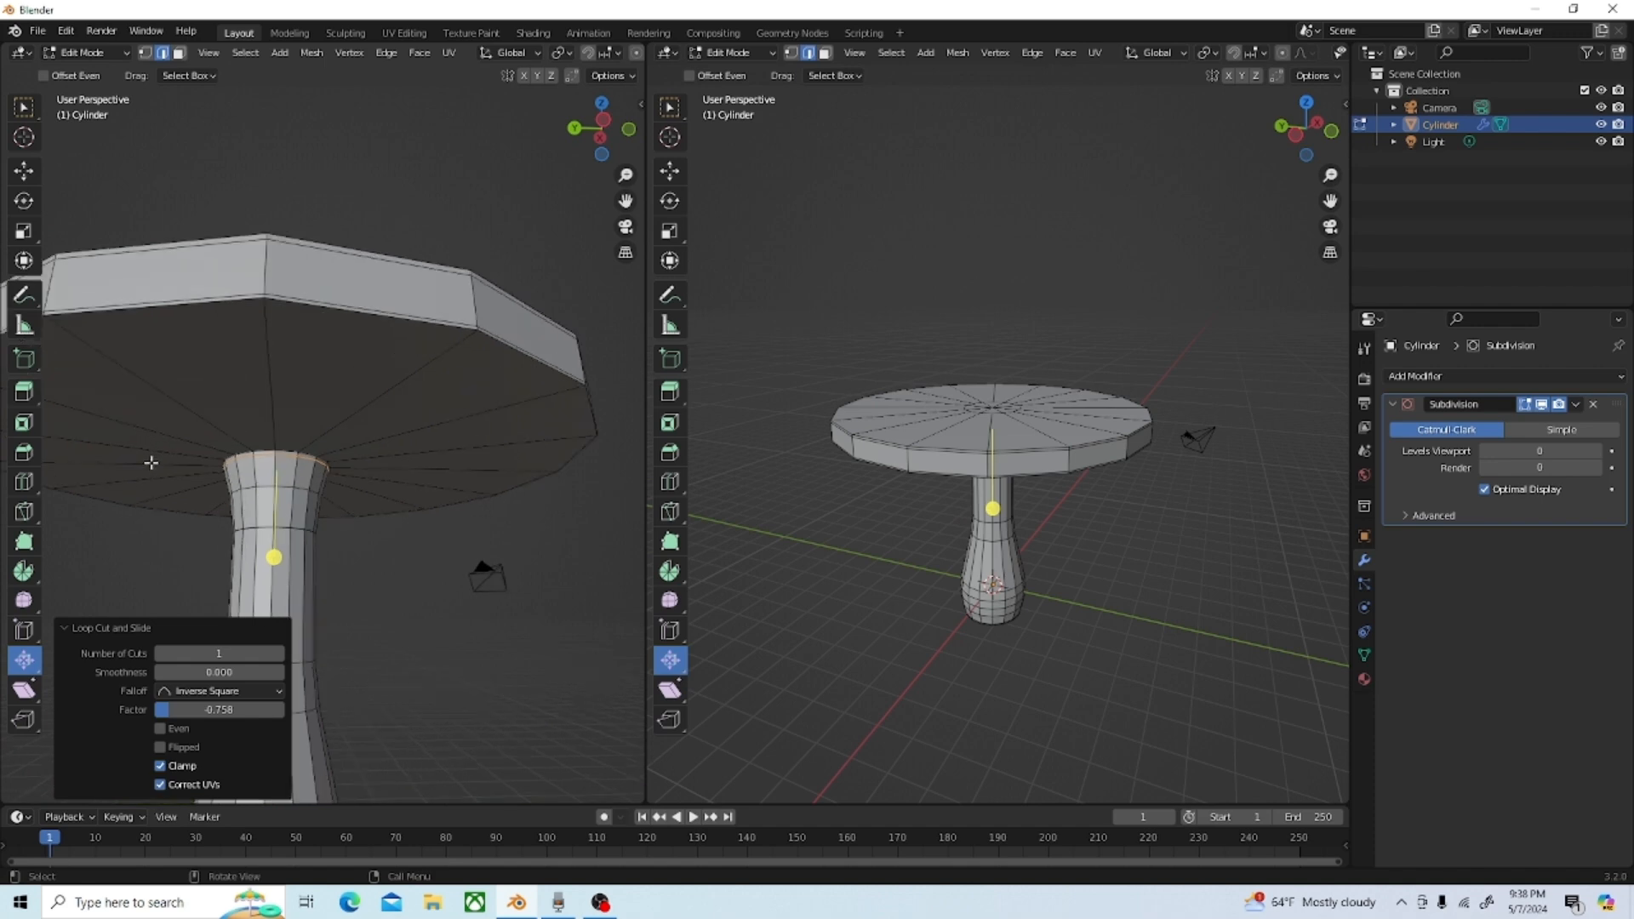
pyautogui.scroll(5, 150, 462)
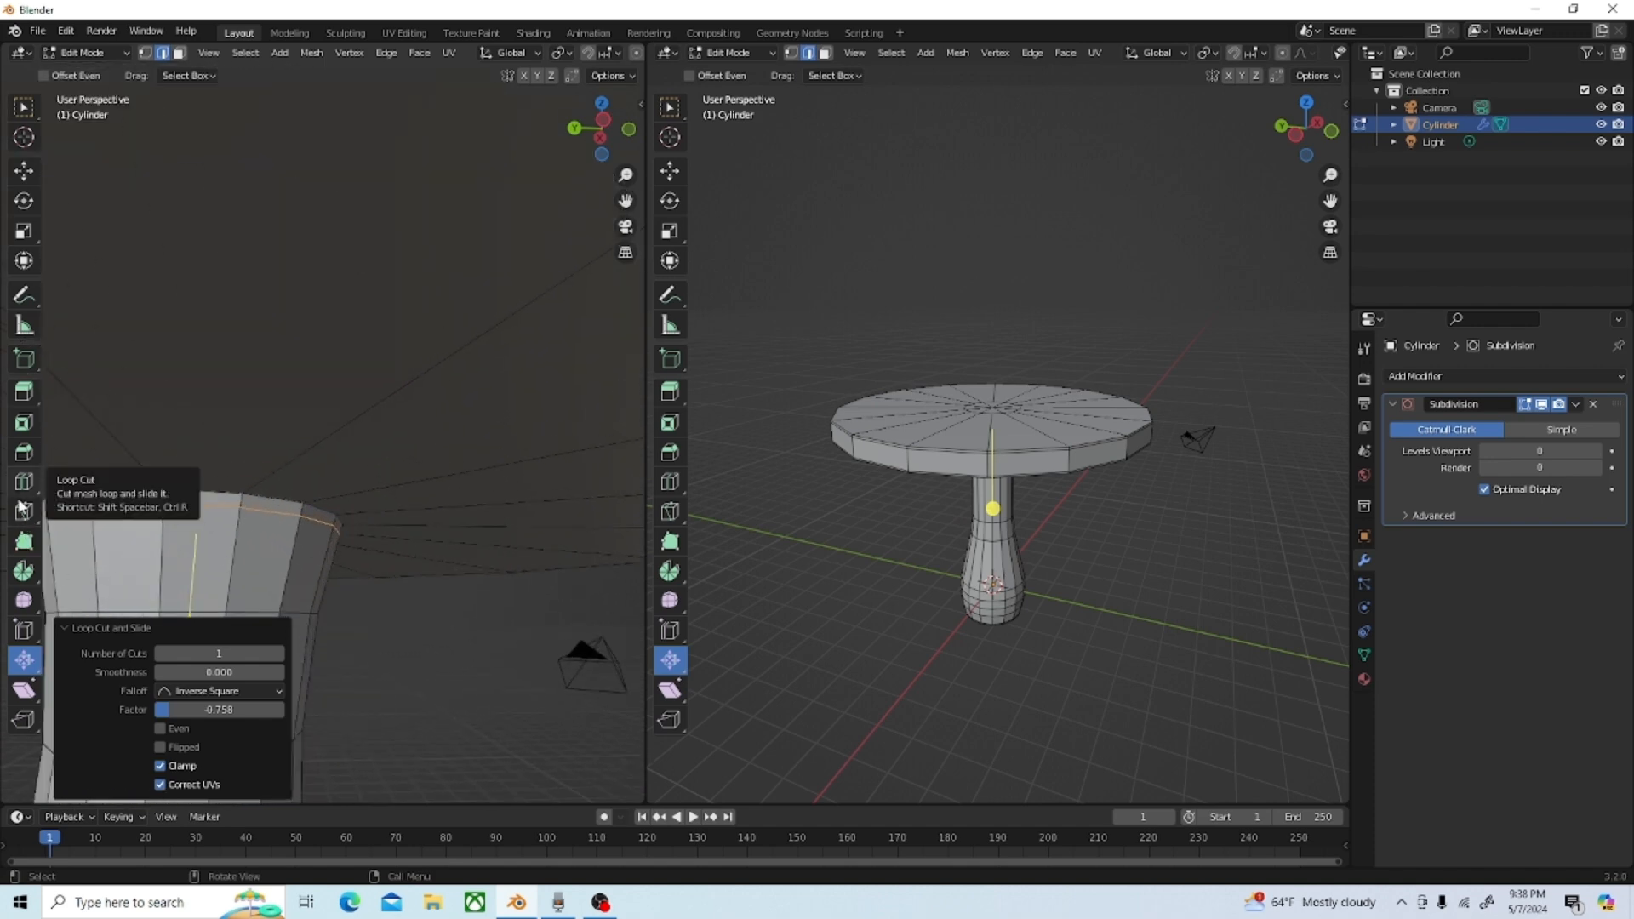
pyautogui.click(23, 629)
pyautogui.scroll(-2, 212, 553)
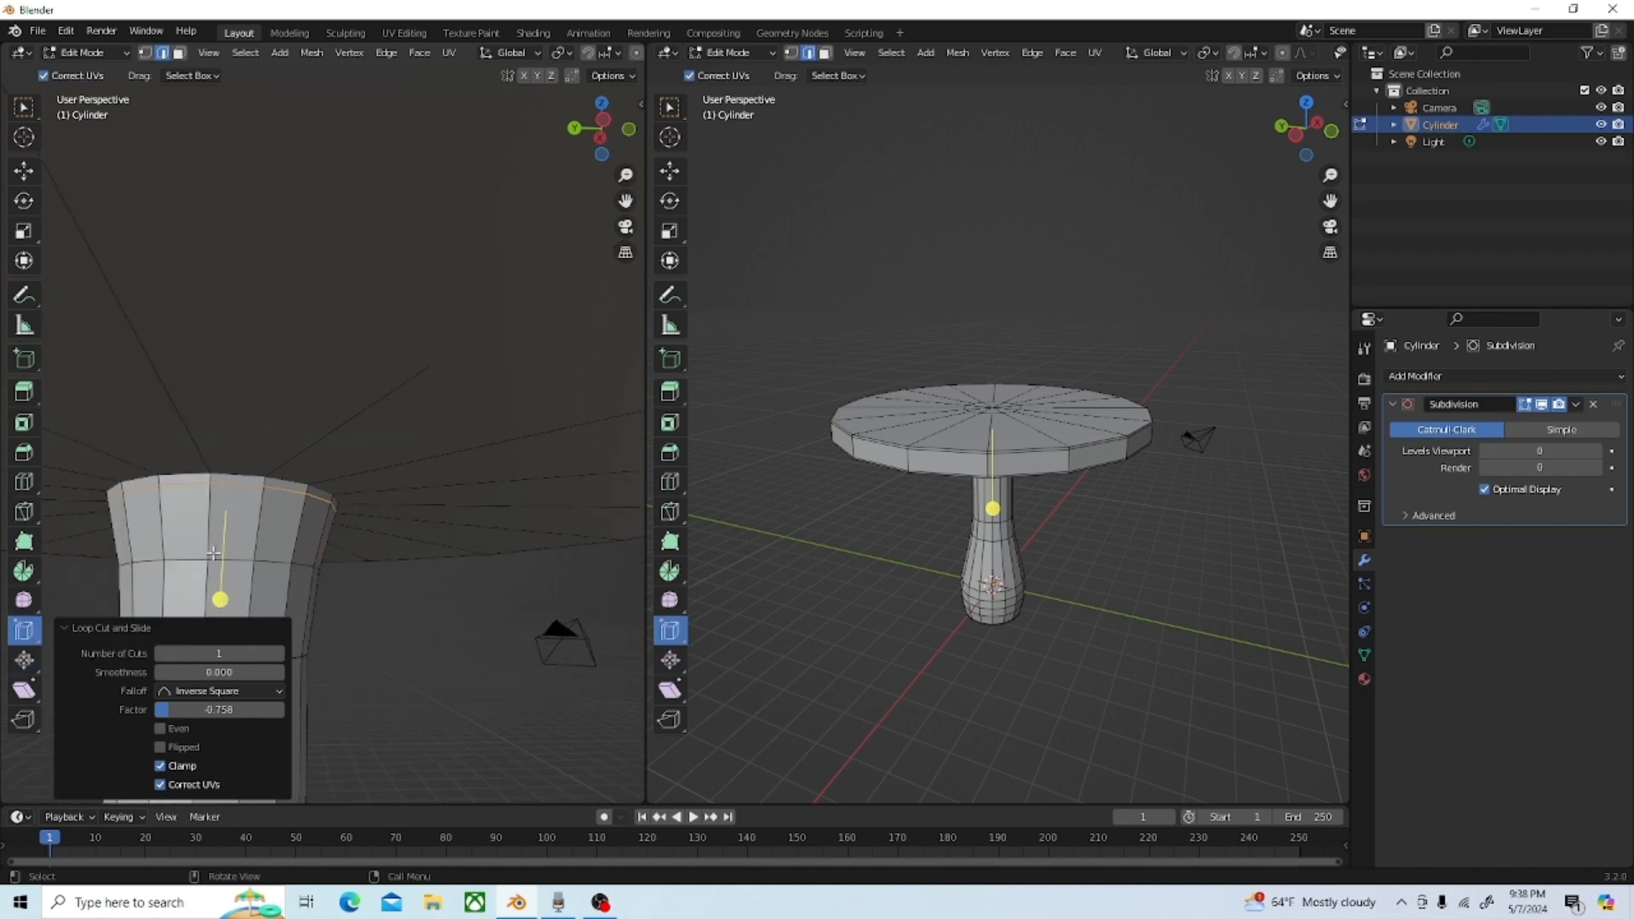
pyautogui.moveTo(218, 604); pyautogui.dragTo(228, 586)
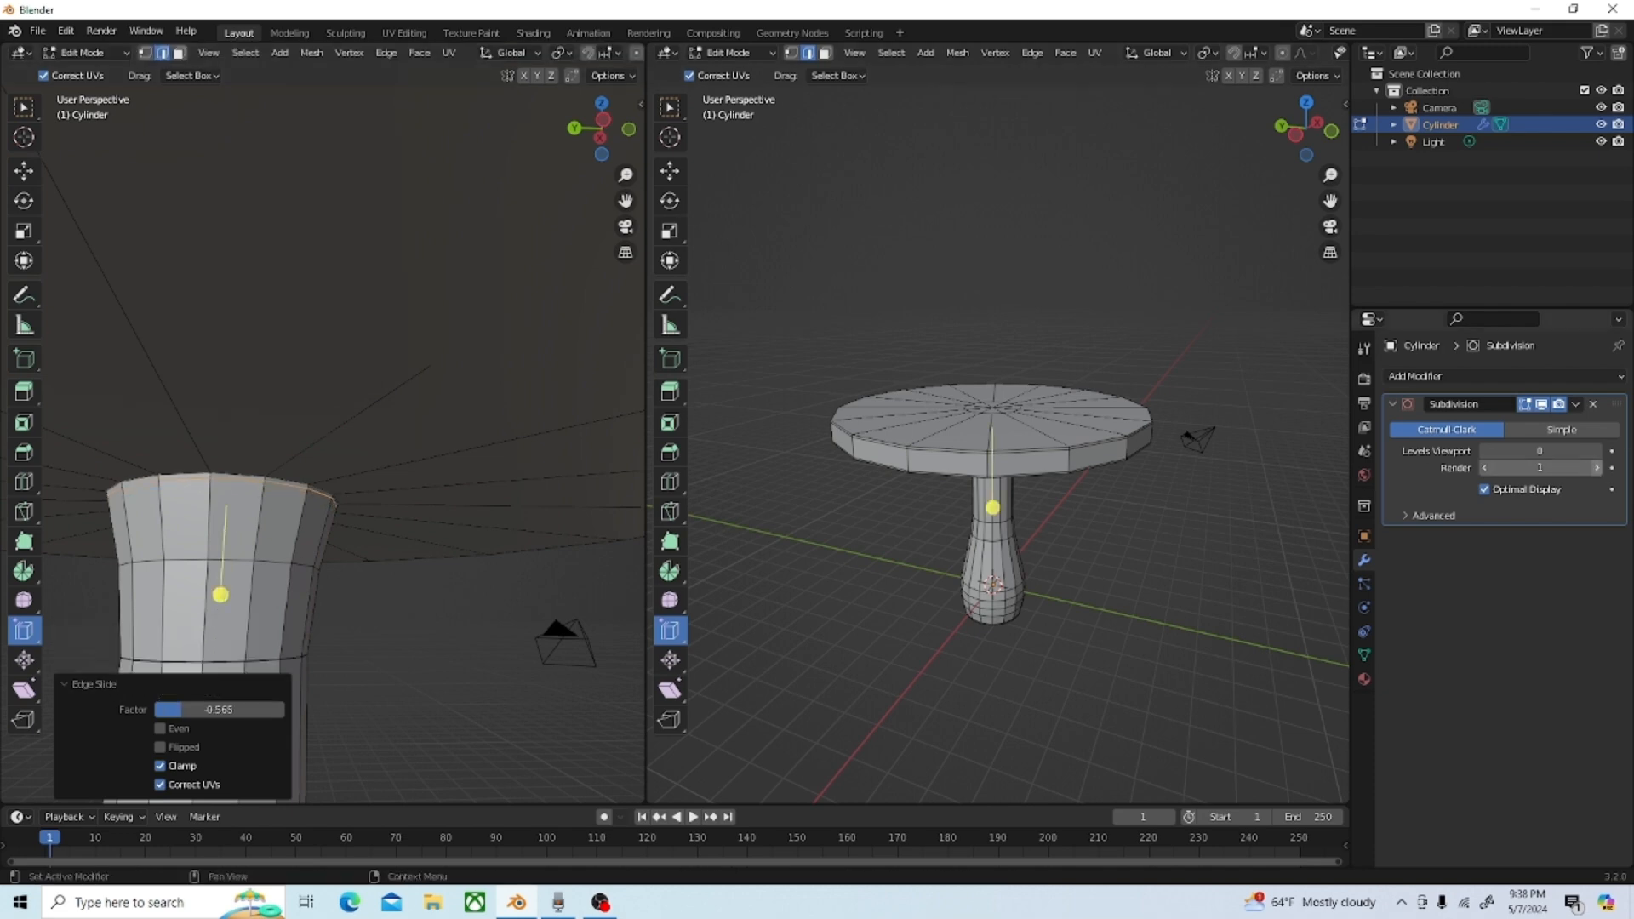
# Step: Set the Subdivision modifier's render and viewport levels to 2
pyautogui.click(1598, 468)
pyautogui.click(1598, 451)
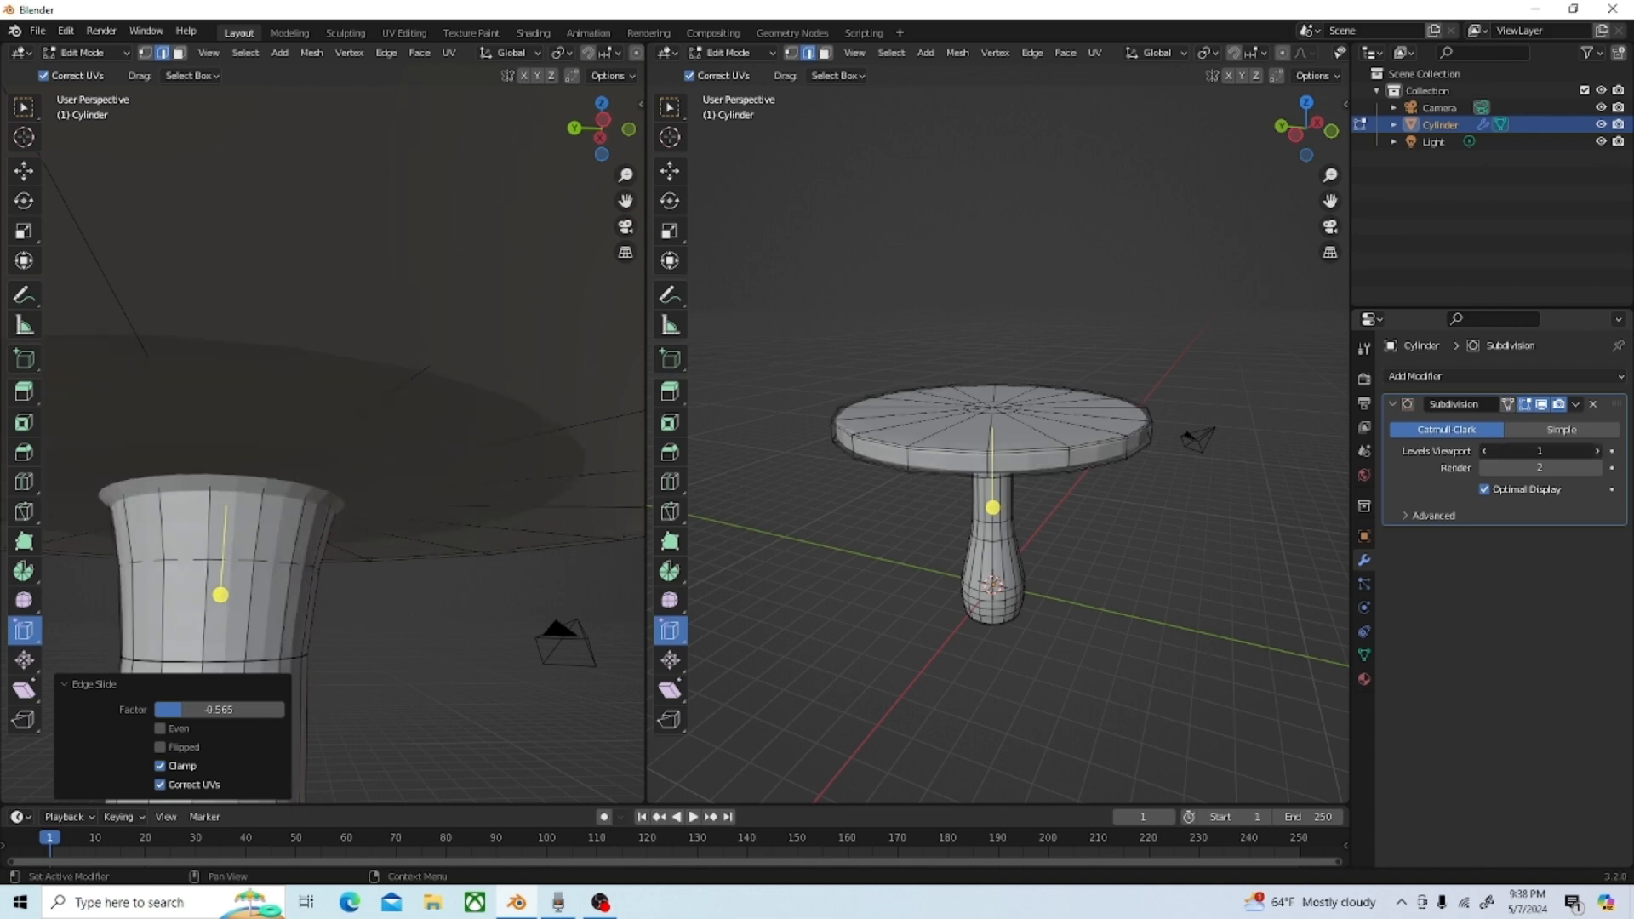
pyautogui.click(1597, 451)
# Step: Return to Object Mode and clear the selection to examine the smoothed table
pyautogui.scroll(-5, 574, 360)
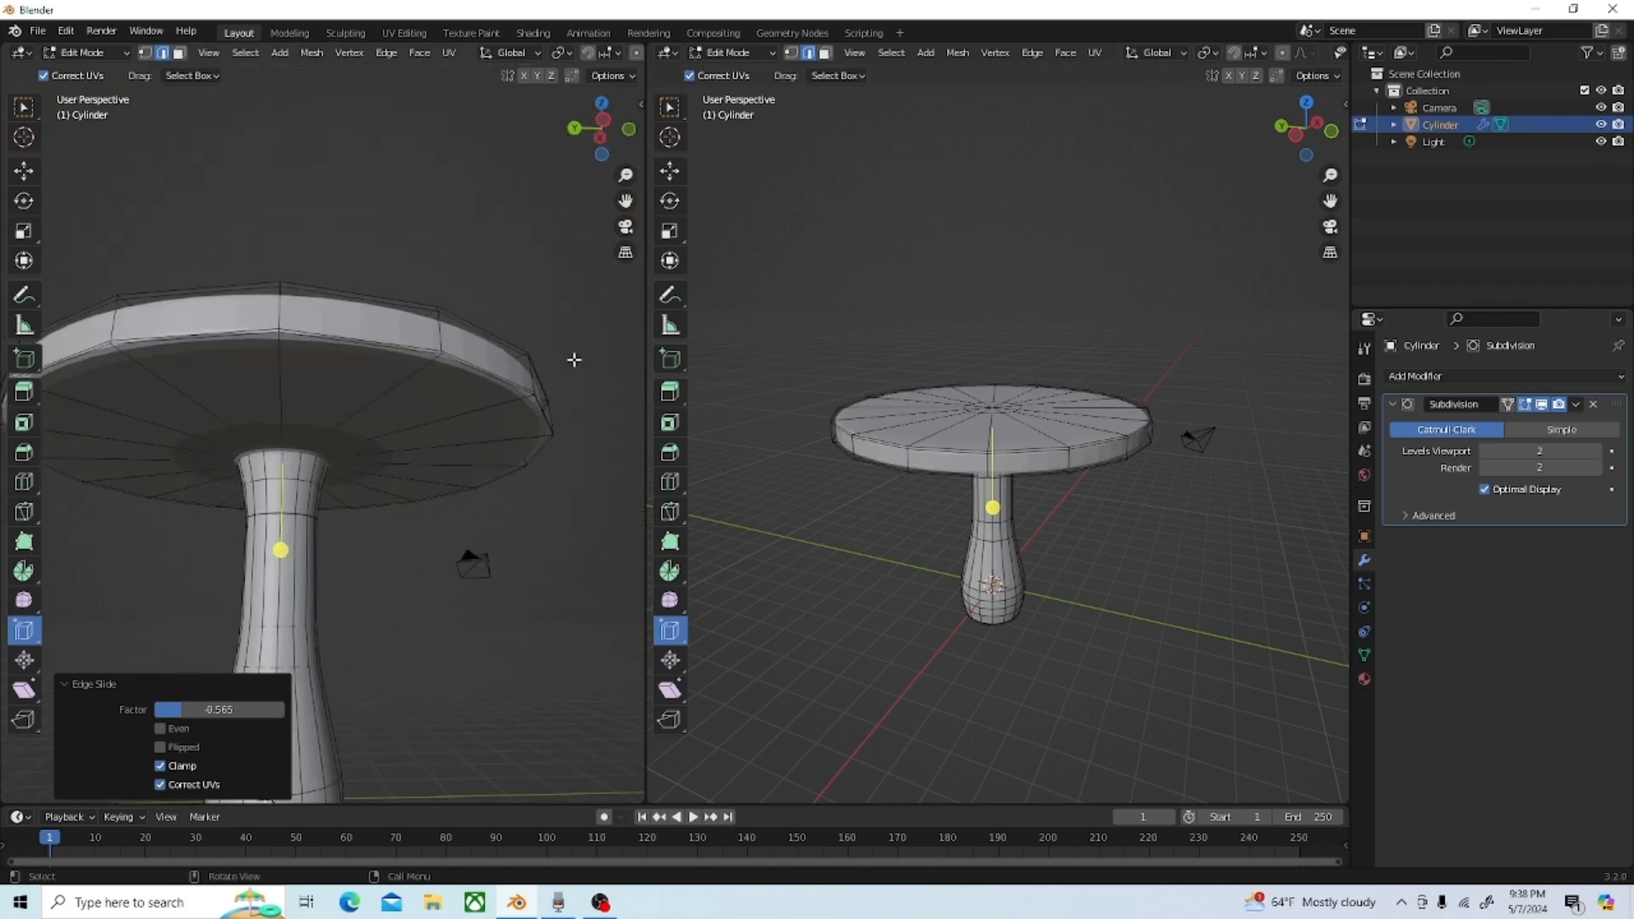
pyautogui.scroll(-4, 574, 360)
pyautogui.moveTo(565, 358); pyautogui.dragTo(411, 461, button='middle')
pyautogui.scroll(3, 204, 374)
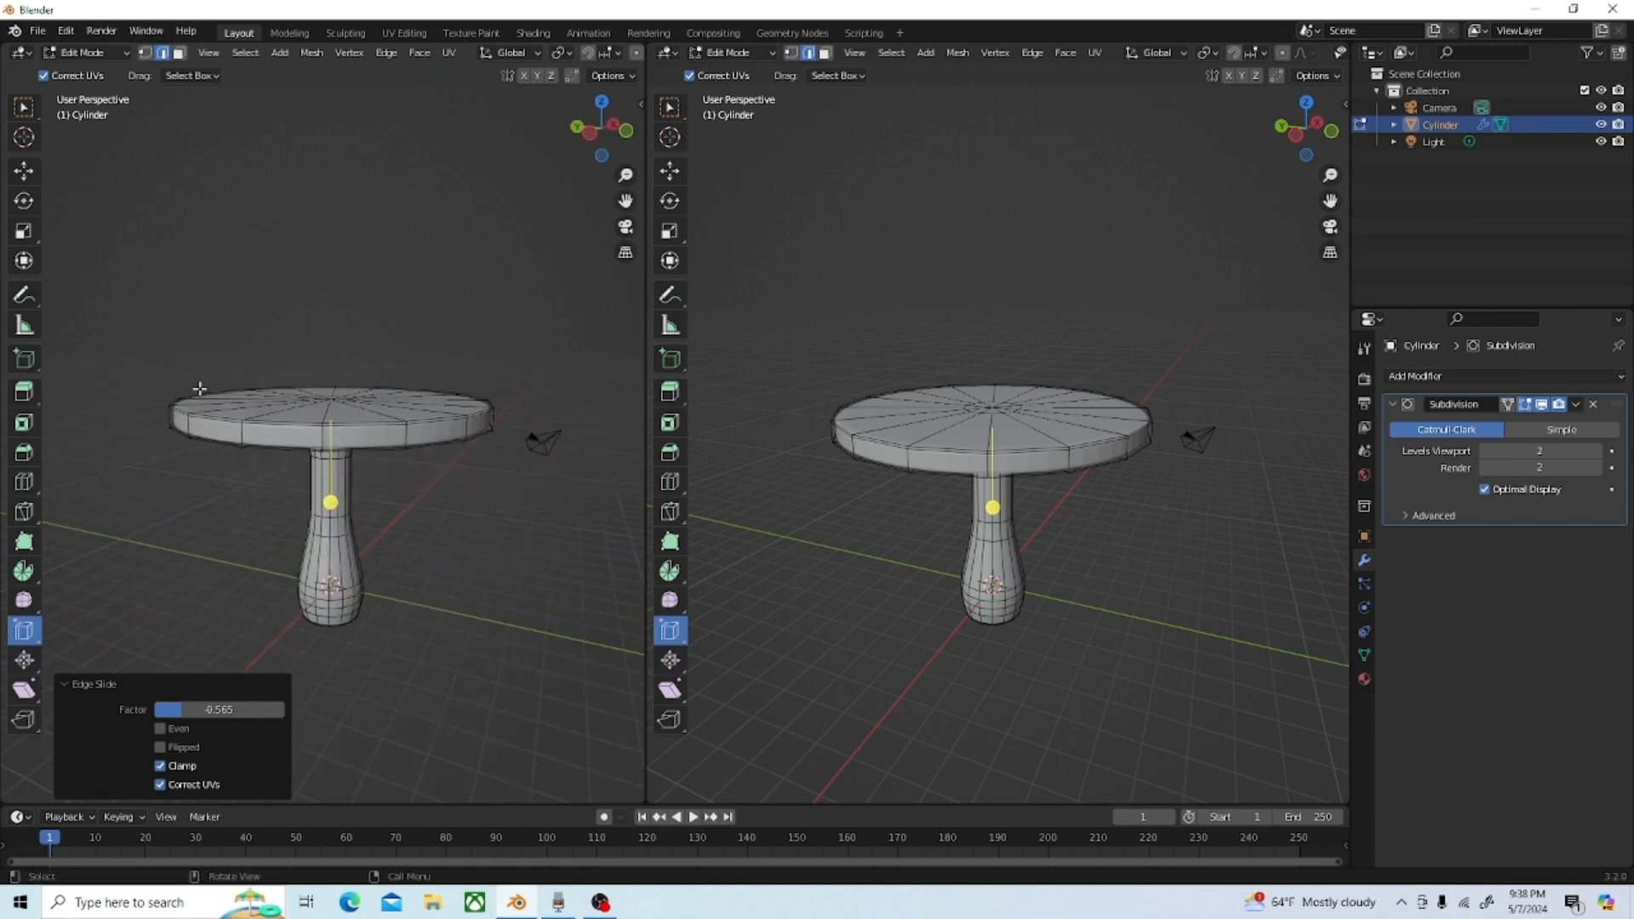
pyautogui.scroll(1, 199, 389)
pyautogui.press('Tab')
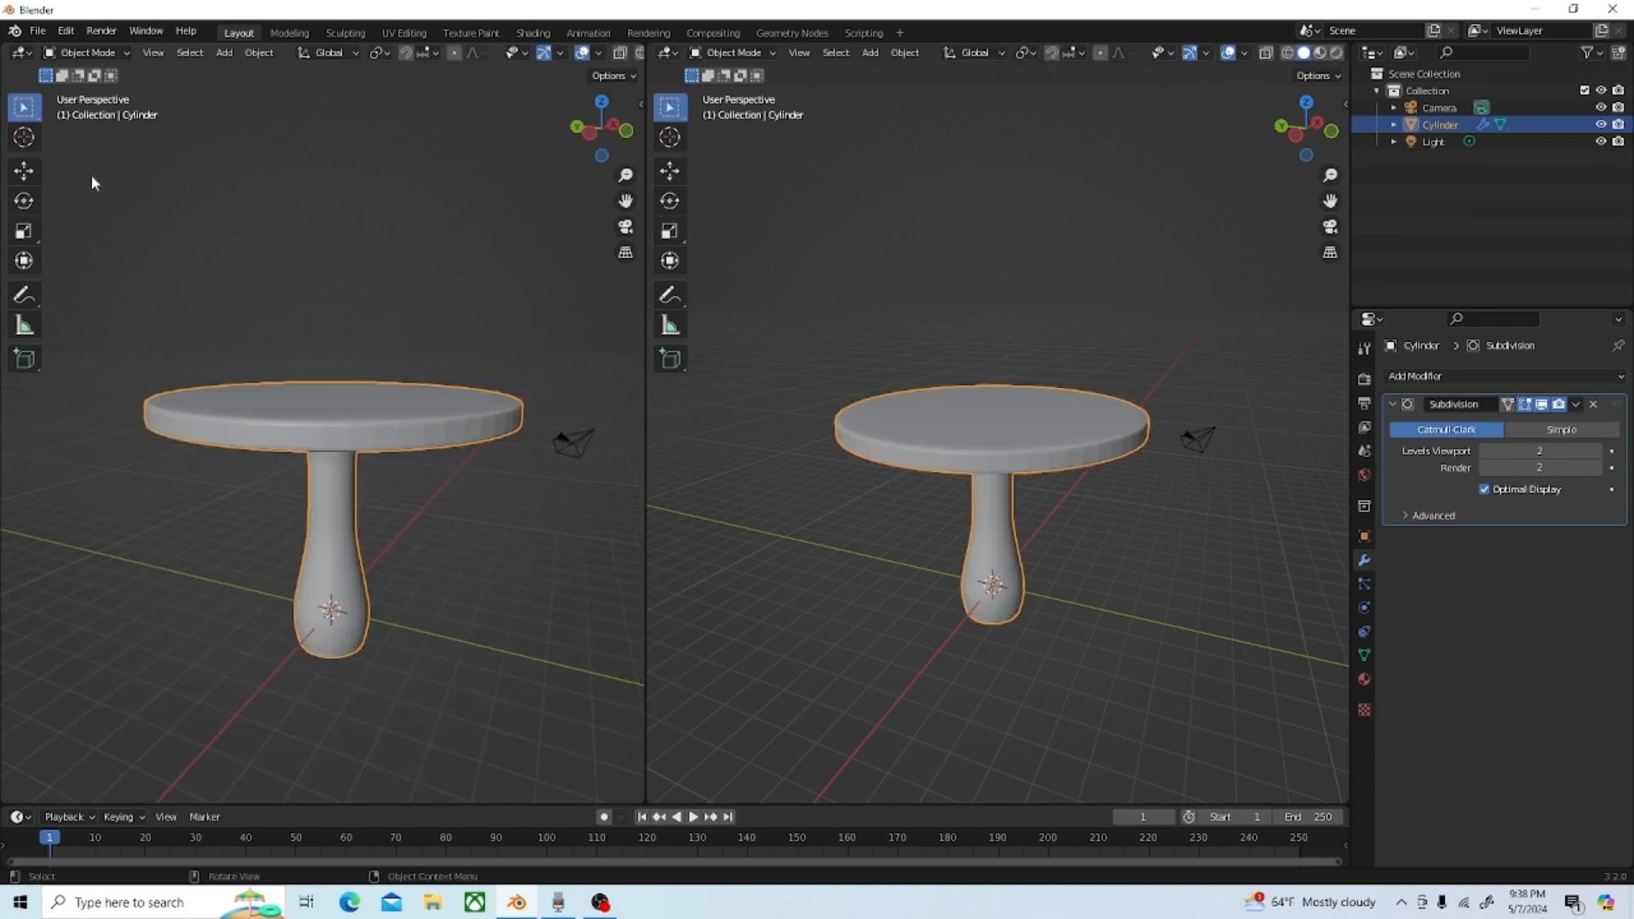
pyautogui.click(290, 250)
pyautogui.moveTo(291, 250); pyautogui.dragTo(291, 421, button='middle')
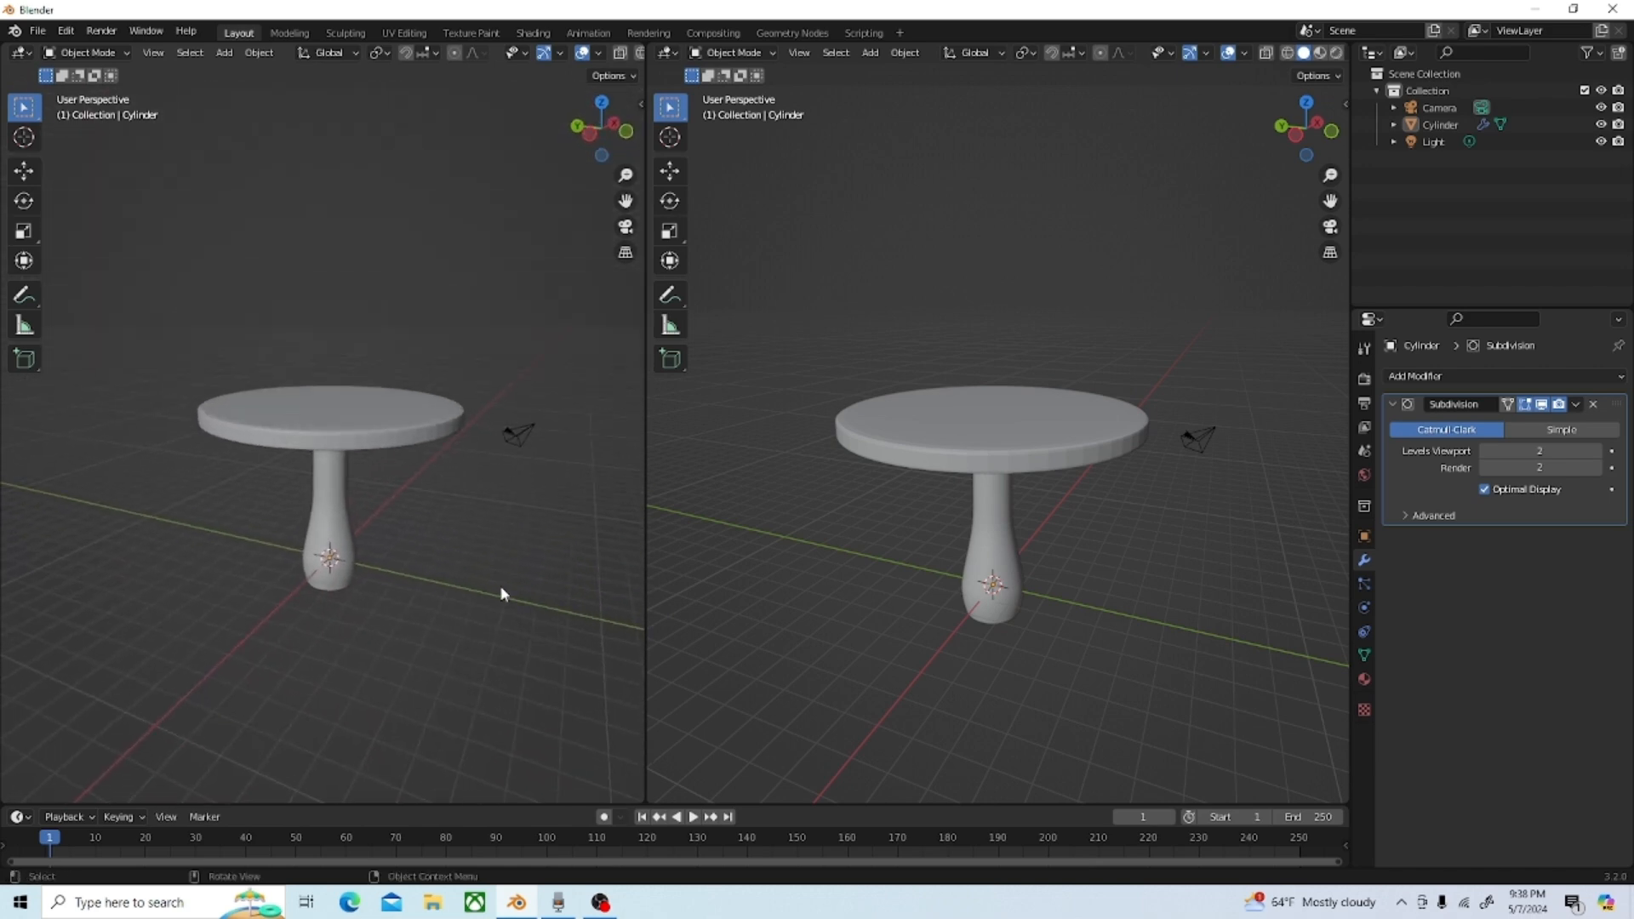